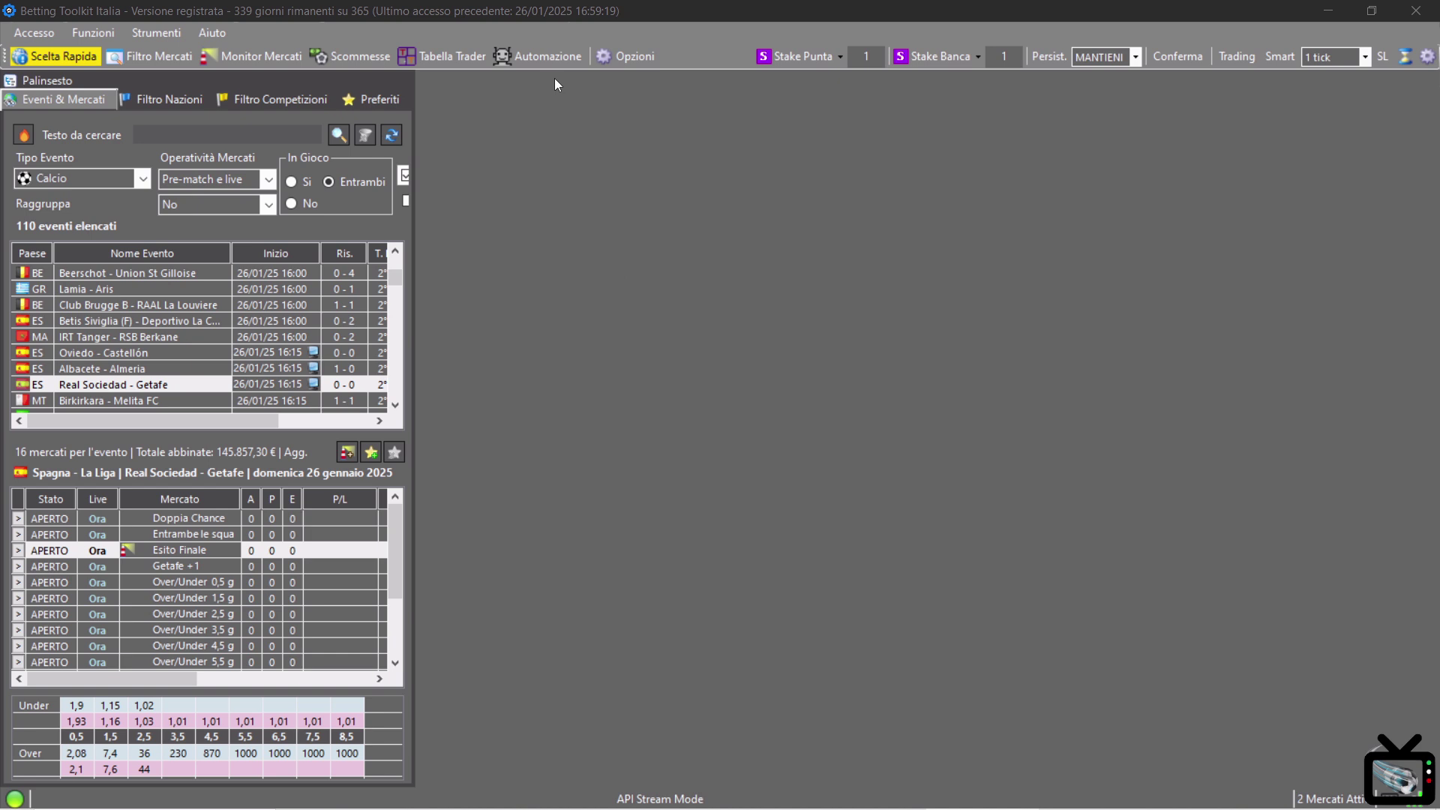
# Step: Open the automation strategy manager and create a new strategy
pyautogui.click(552, 59)
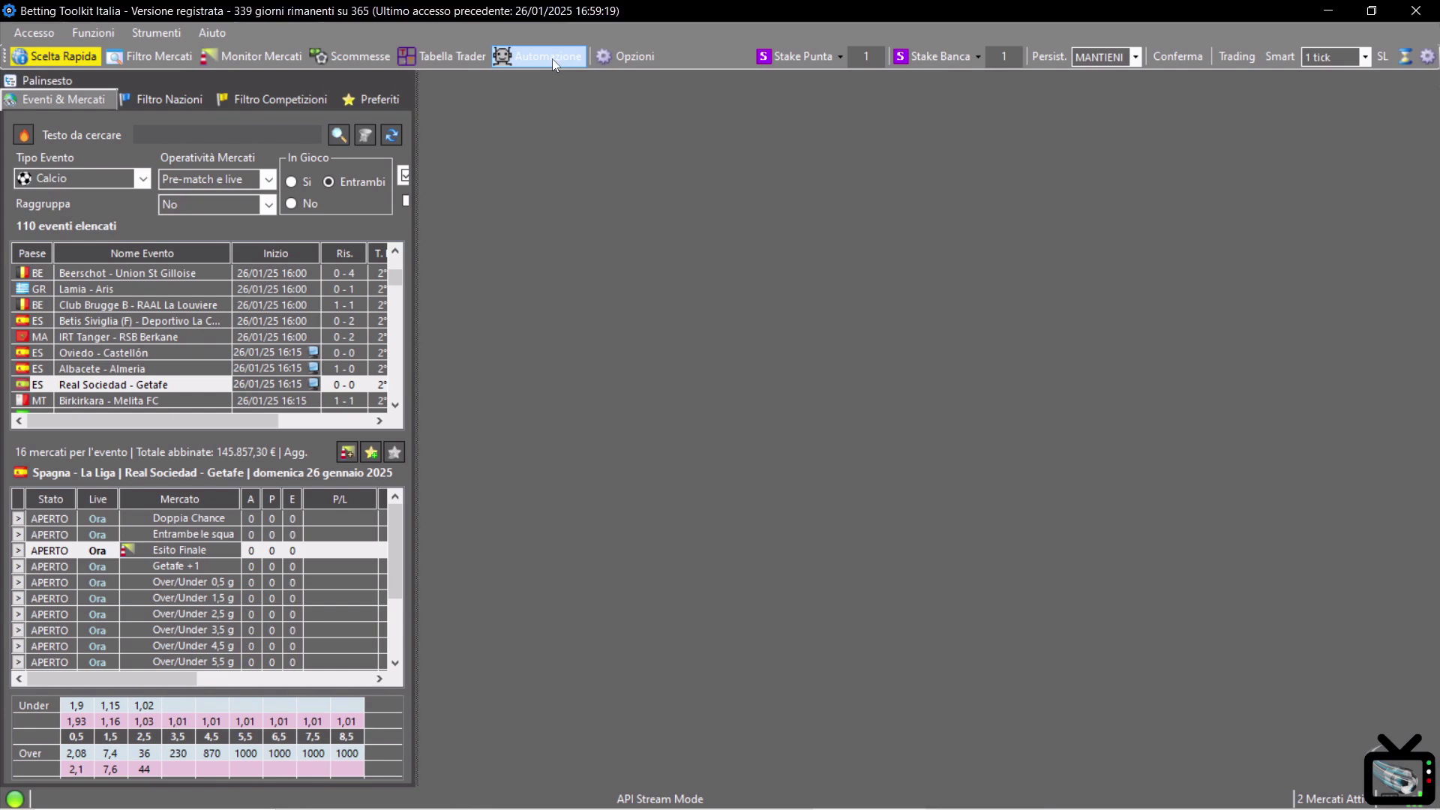
pyautogui.click(552, 61)
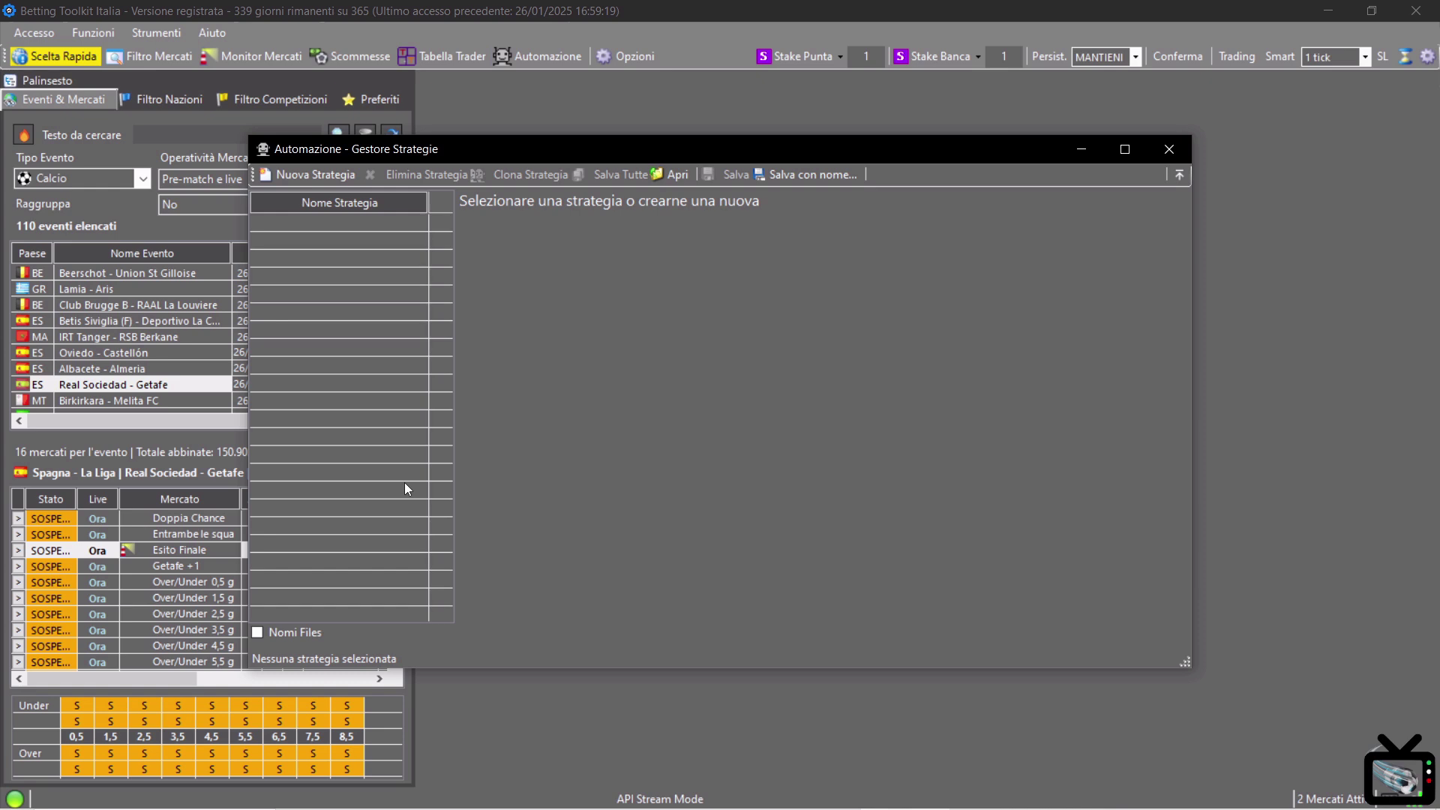
pyautogui.click(308, 177)
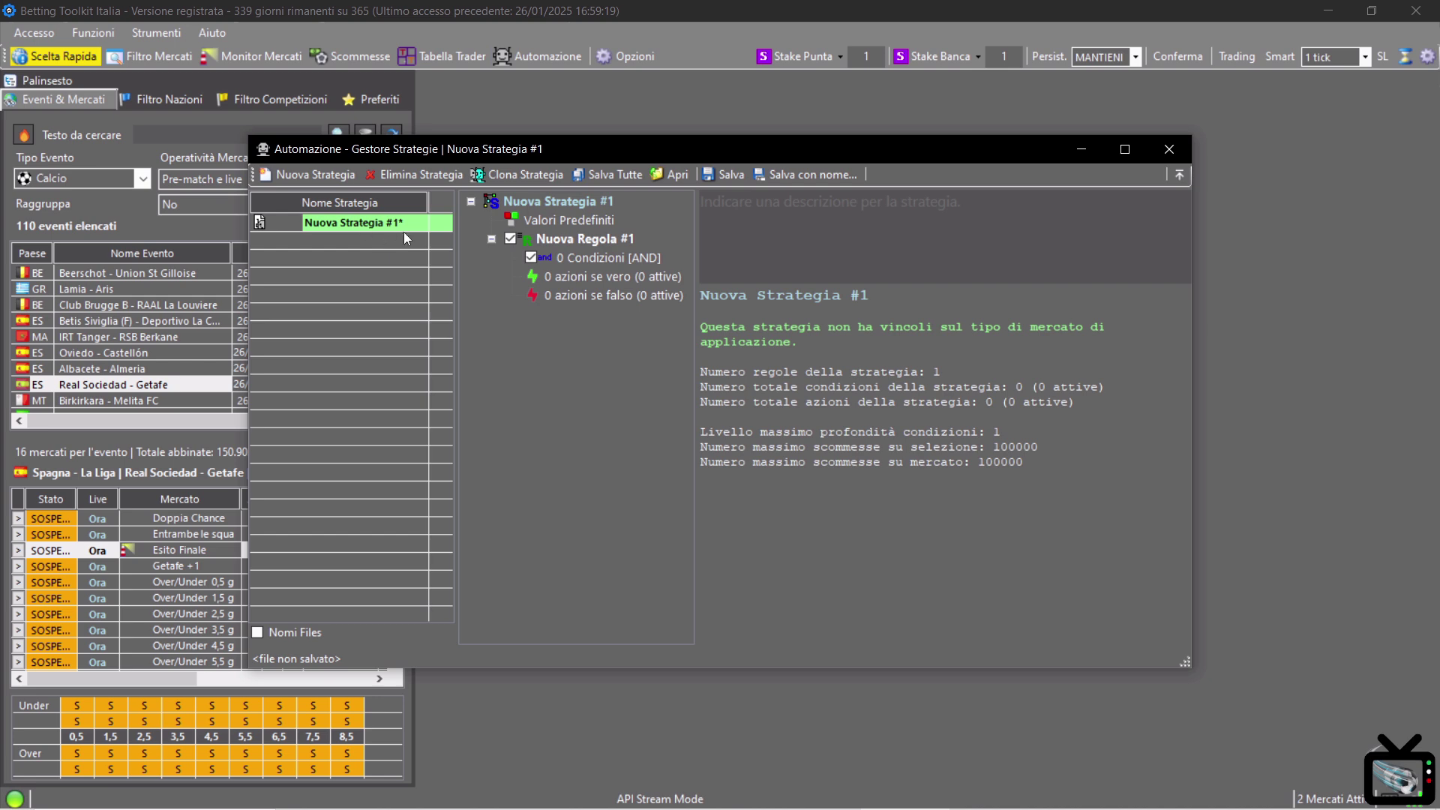
# Step: Rename the new strategy as Messaggio
pyautogui.click(564, 201)
pyautogui.rightClick(564, 200)
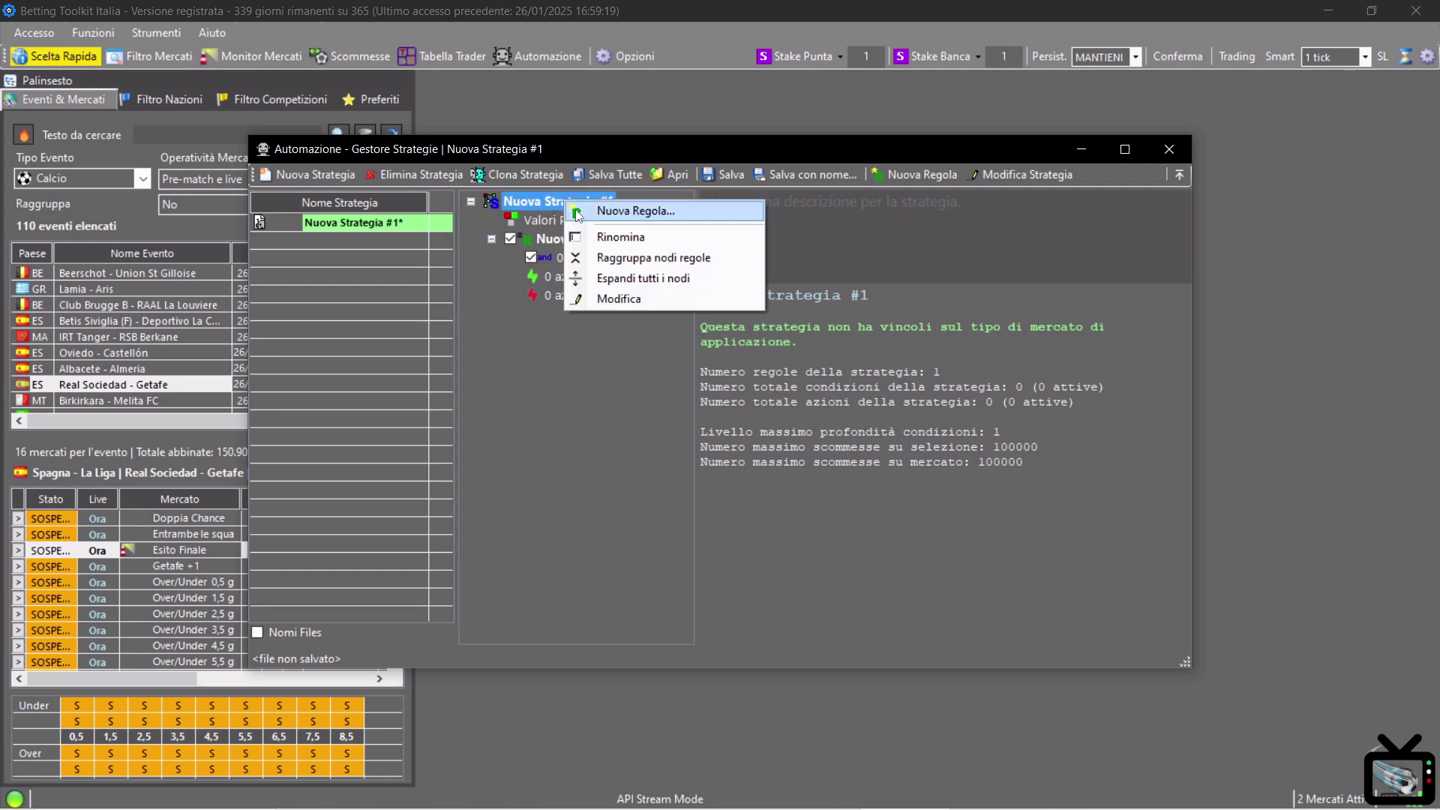
pyautogui.click(662, 236)
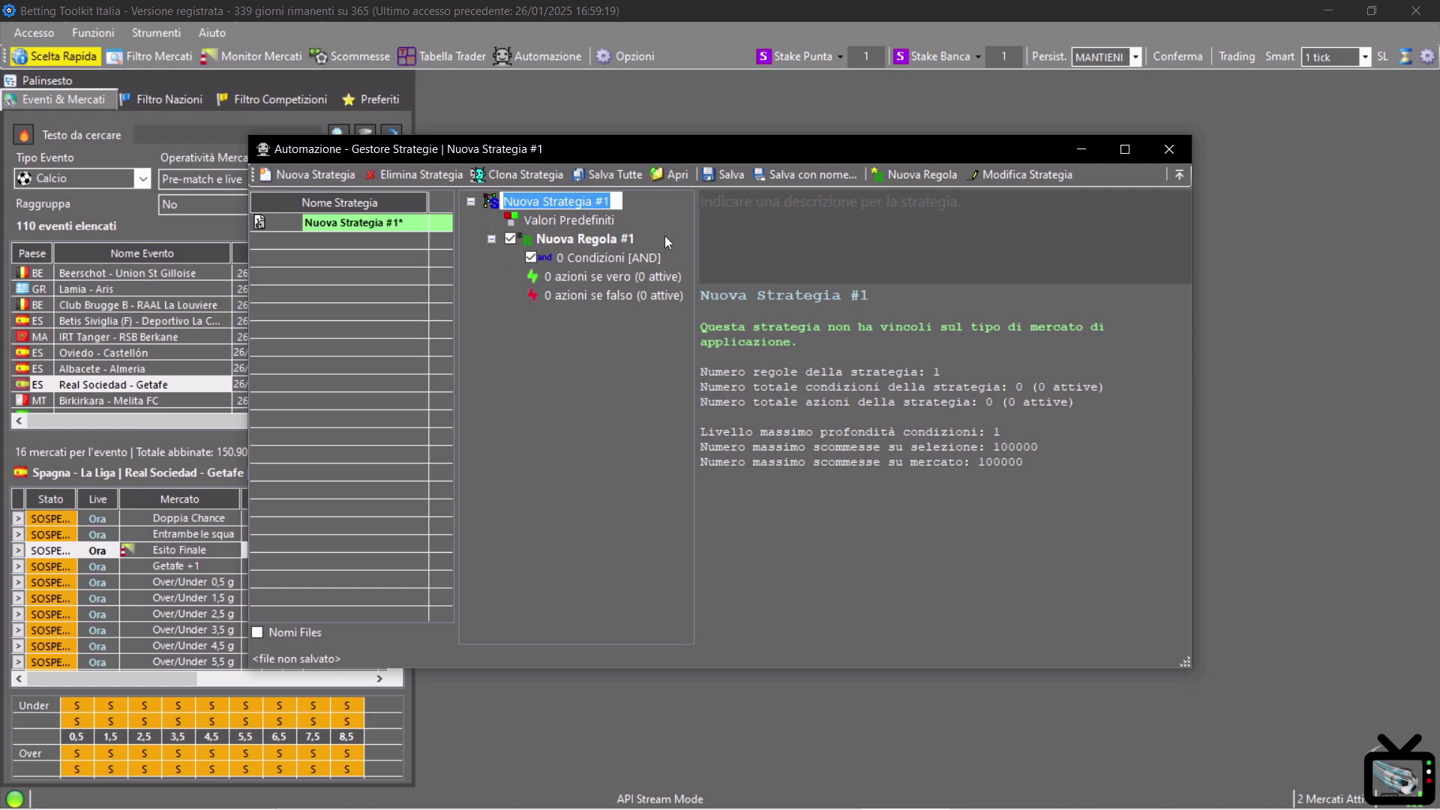
pyautogui.write('M')
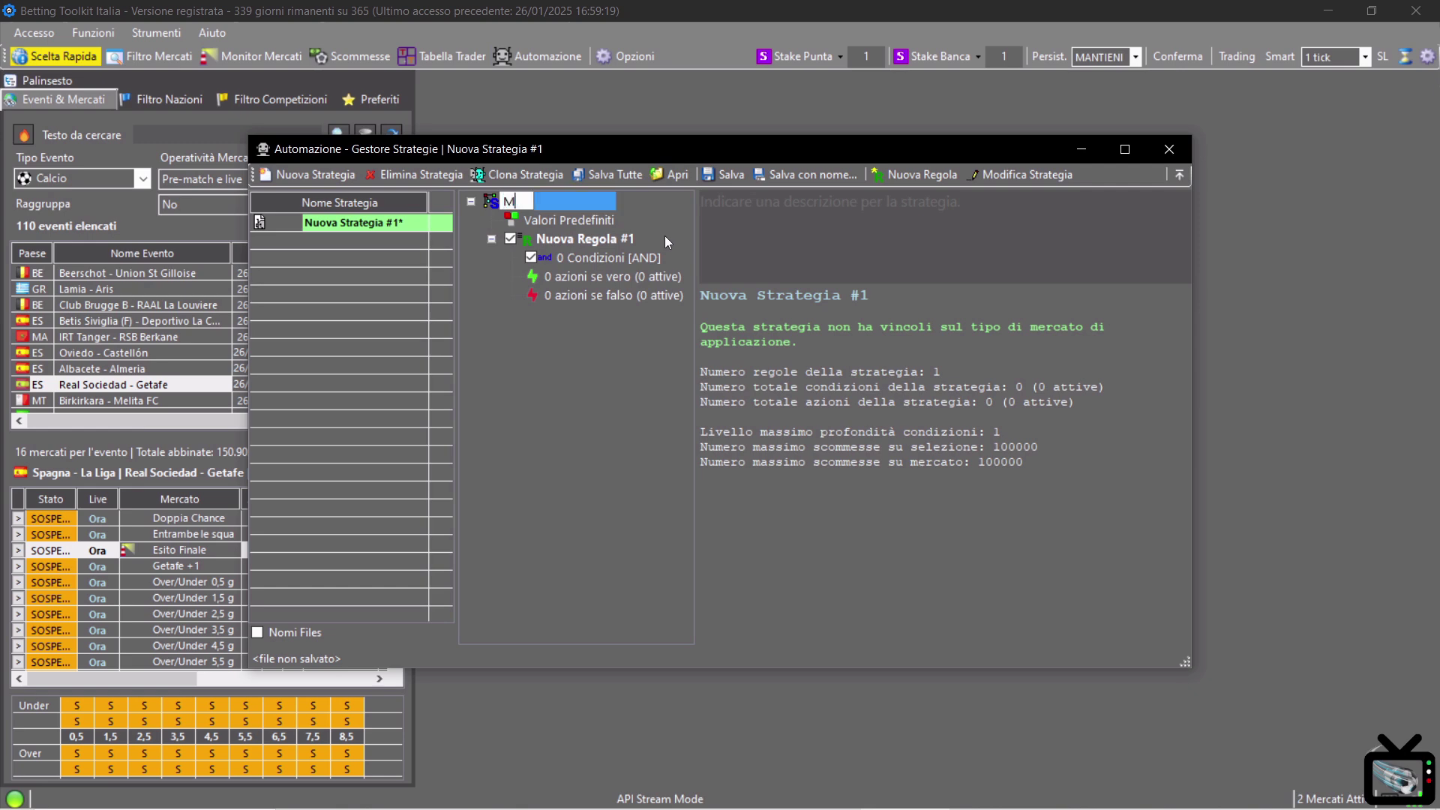
pyautogui.write('essaggio')
pyautogui.press('Return')
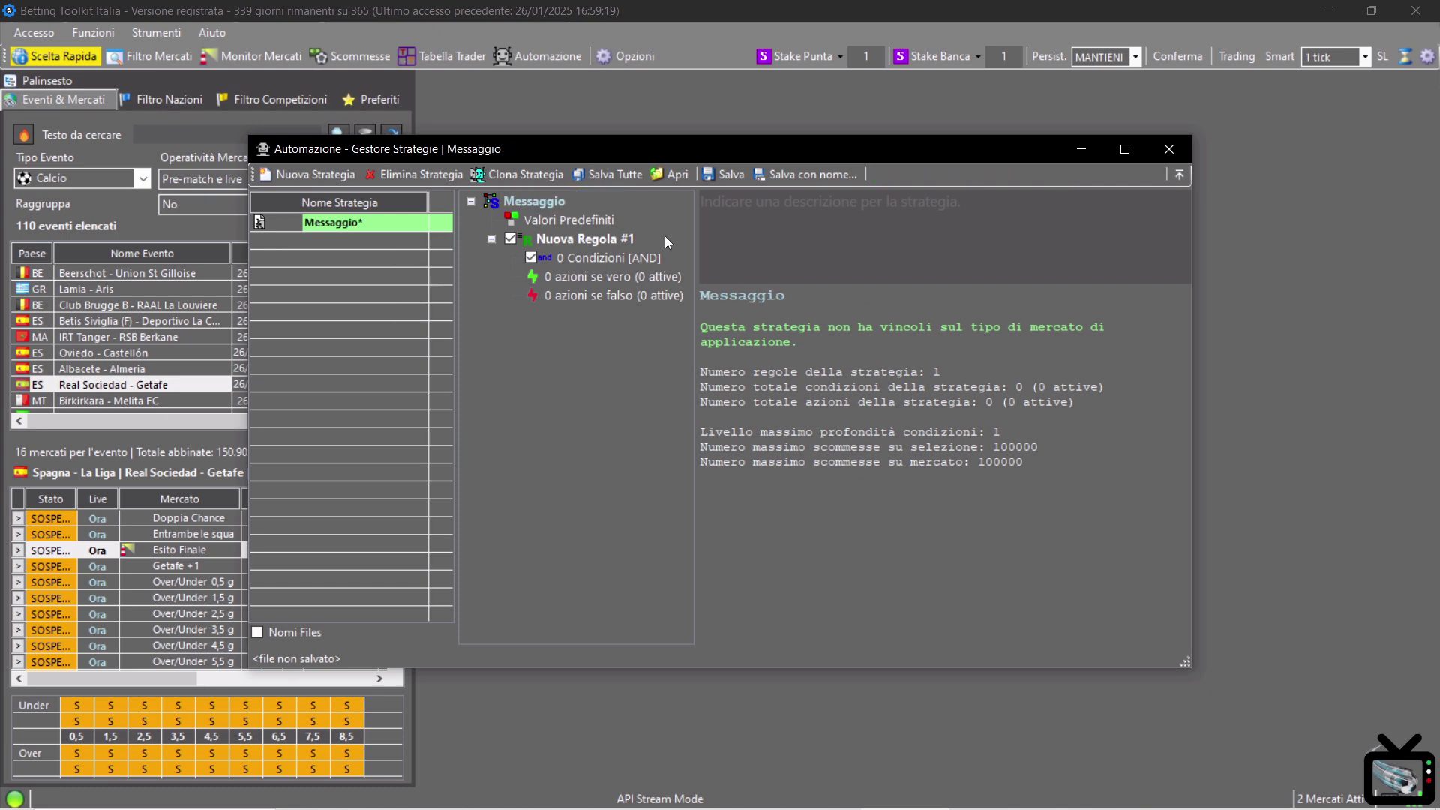
# Step: Add a Mostra Messaggio action for verified conditions with the message "Questo evento si chiama {$NOME_EVENTO}"
pyautogui.rightClick(625, 285)
pyautogui.click(703, 294)
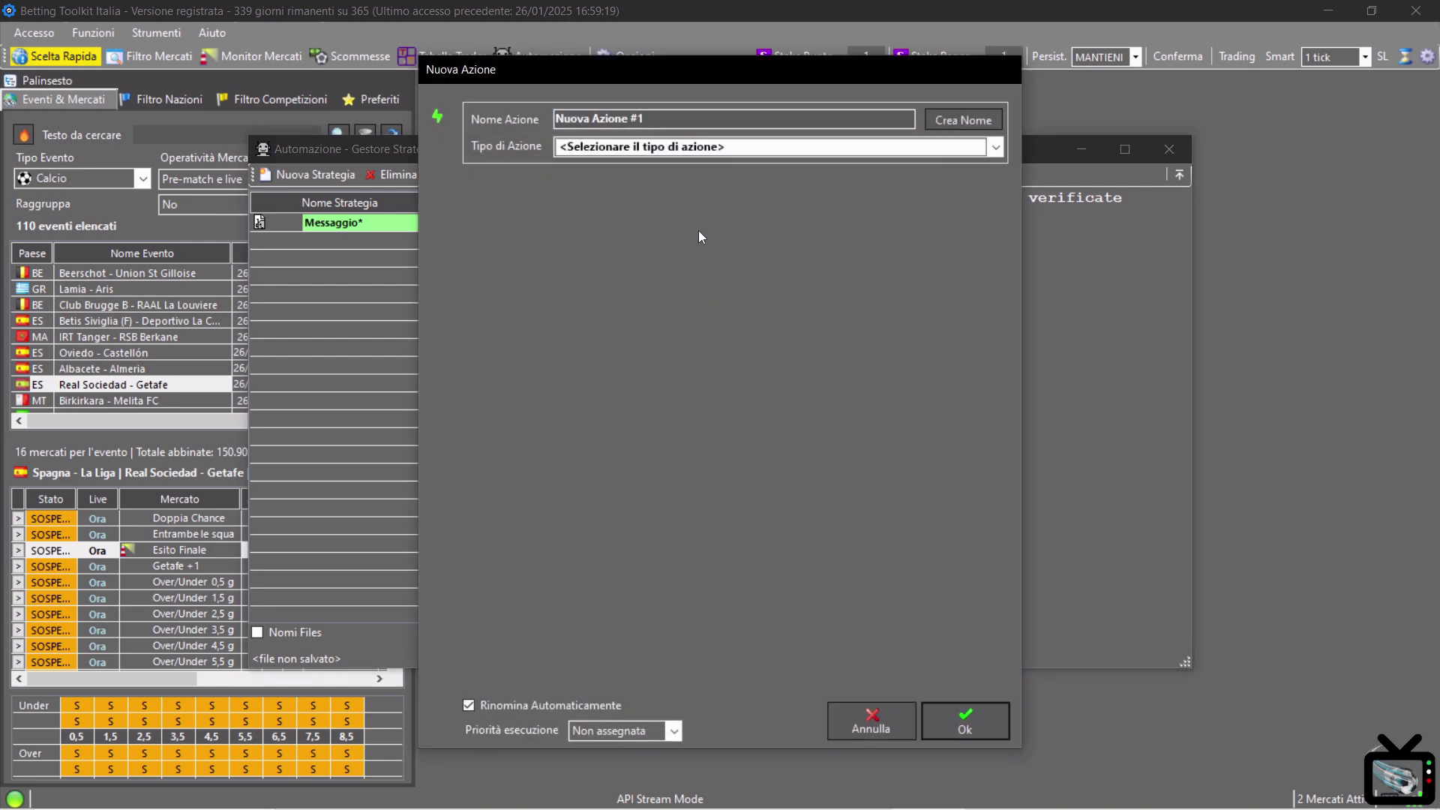
pyautogui.click(709, 155)
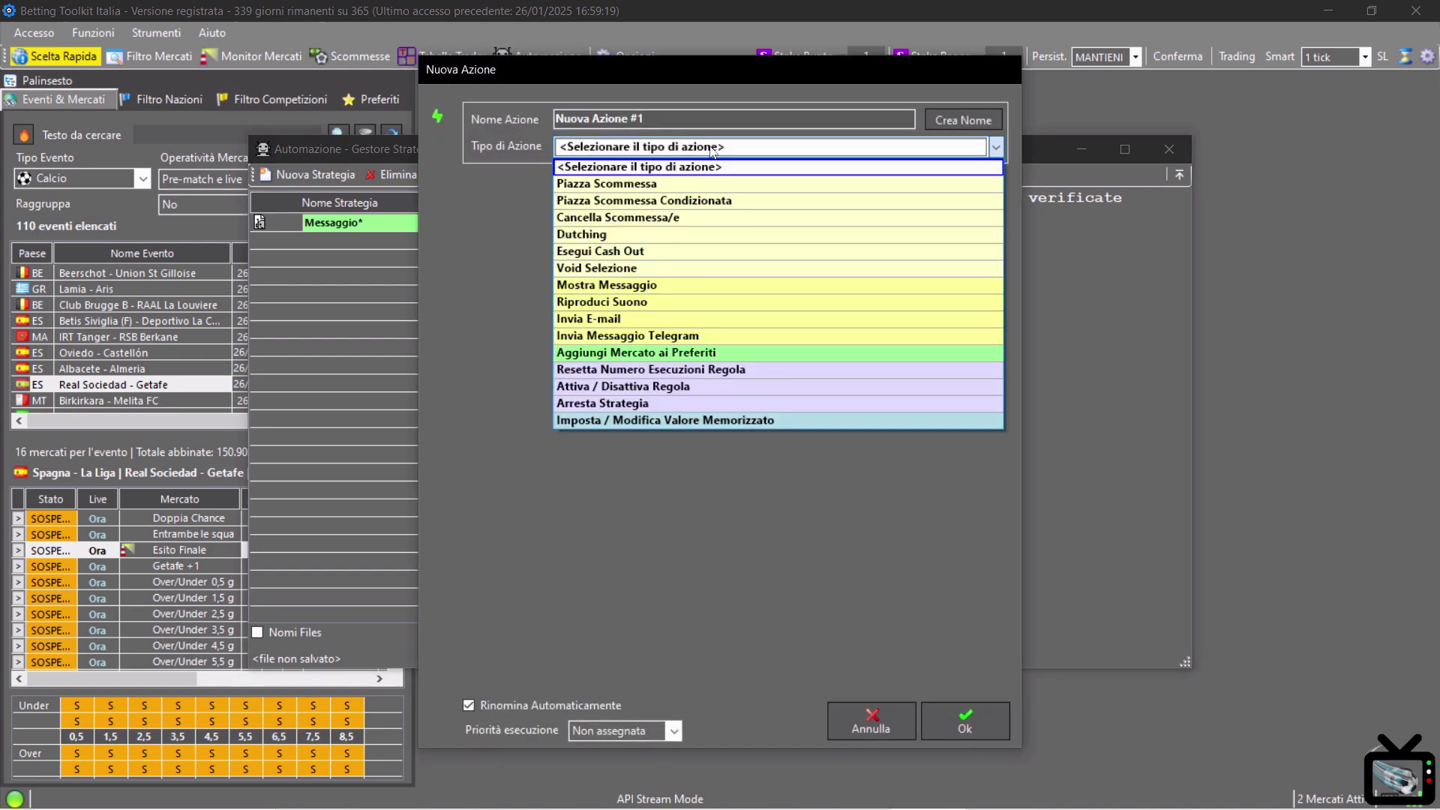
pyautogui.click(681, 282)
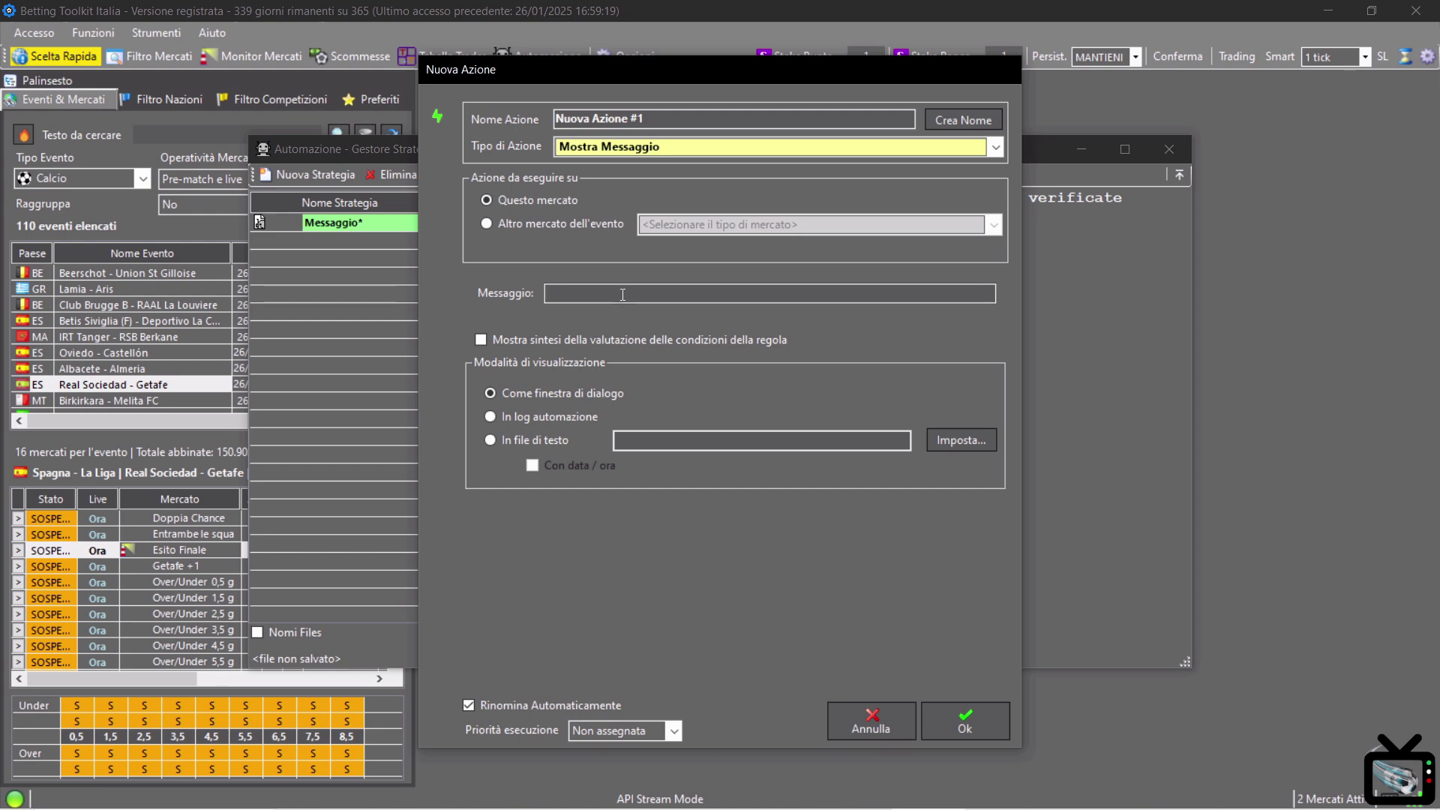
pyautogui.click(621, 292)
pyautogui.write('Questo evento si chiama {$NOME_EVENTO')
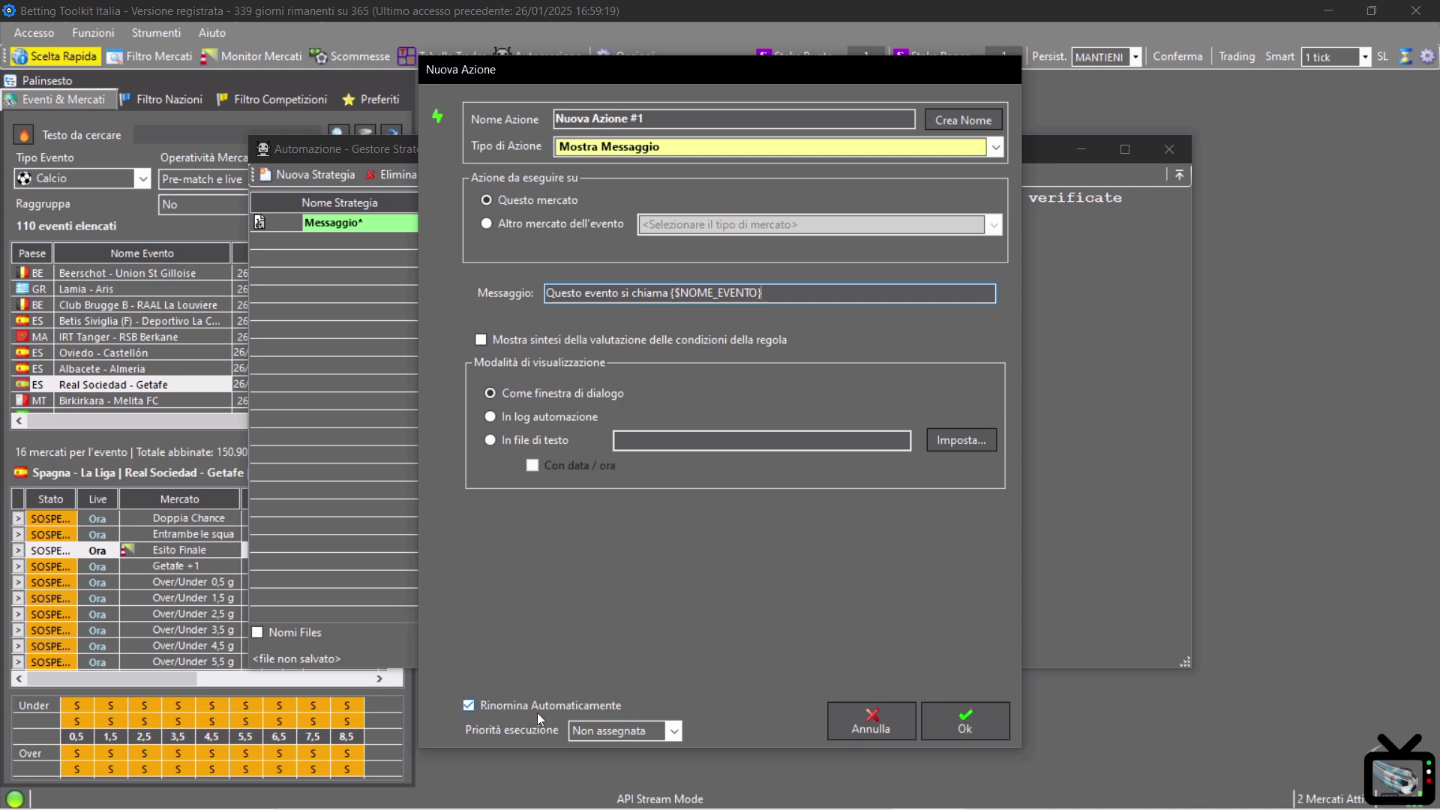
pyautogui.click(955, 714)
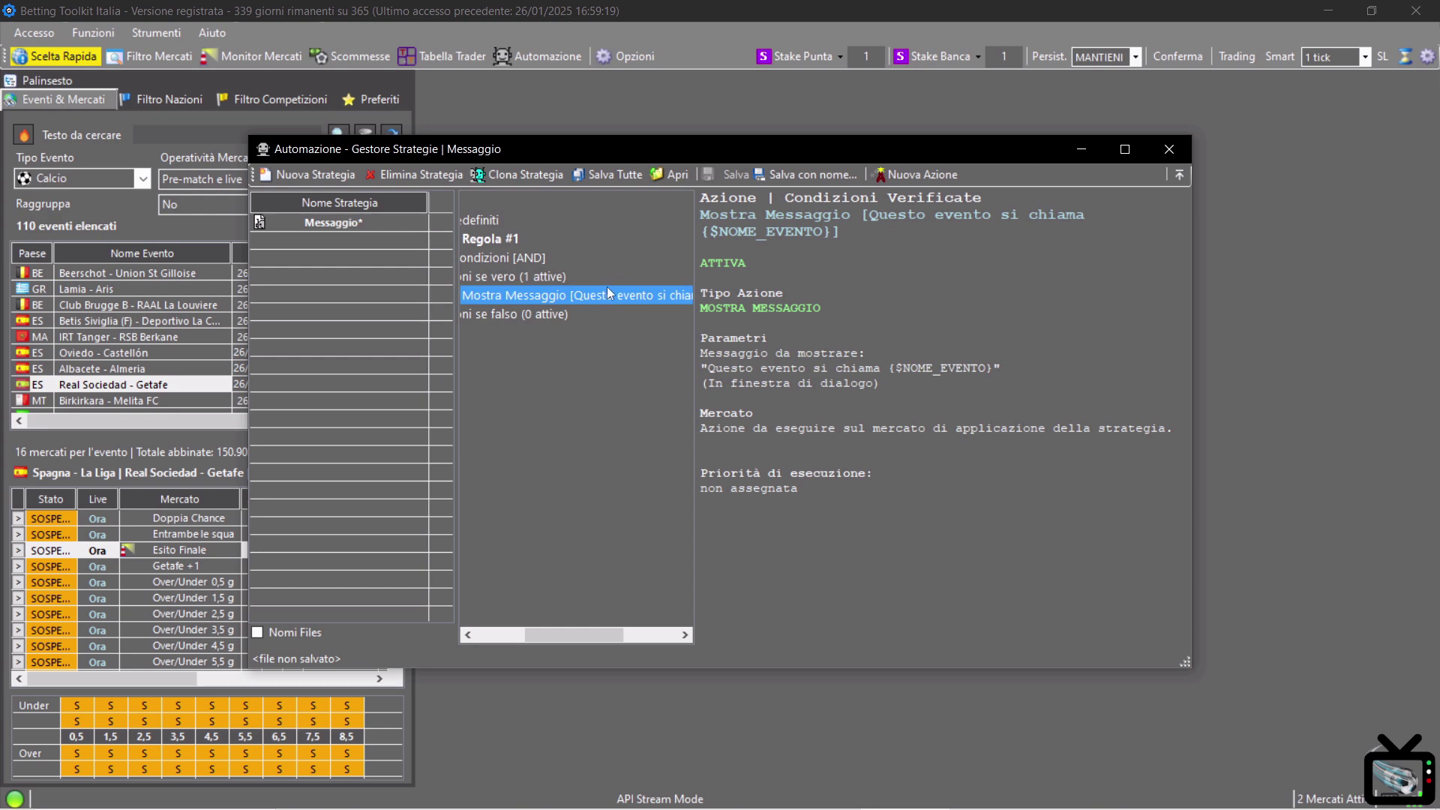
# Step: Widen the strategy tree and check the start/stop and execution count settings of Nuova Regola #1 without changing them
pyautogui.moveTo(574, 634); pyautogui.dragTo(523, 634)
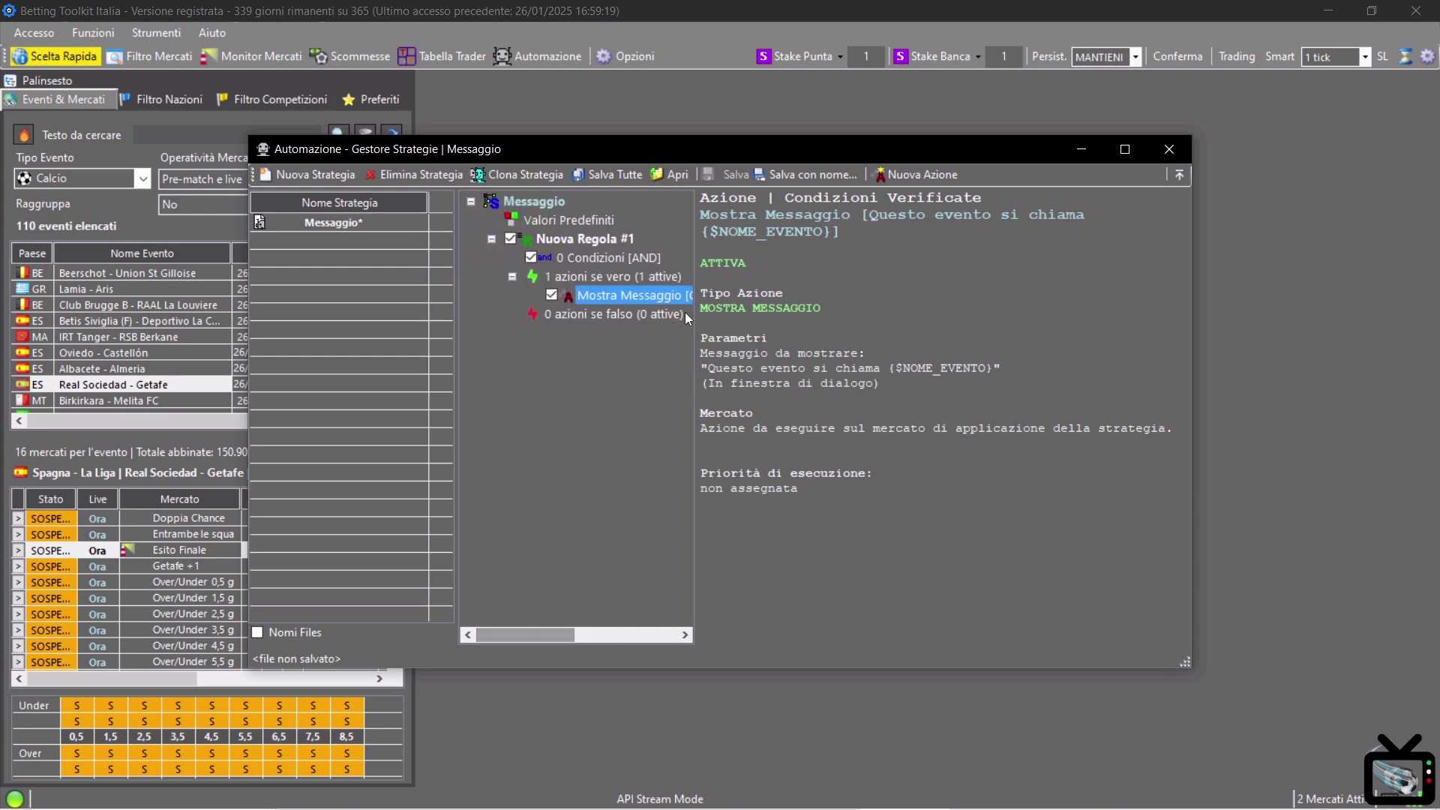
pyautogui.moveTo(696, 315); pyautogui.dragTo(837, 318)
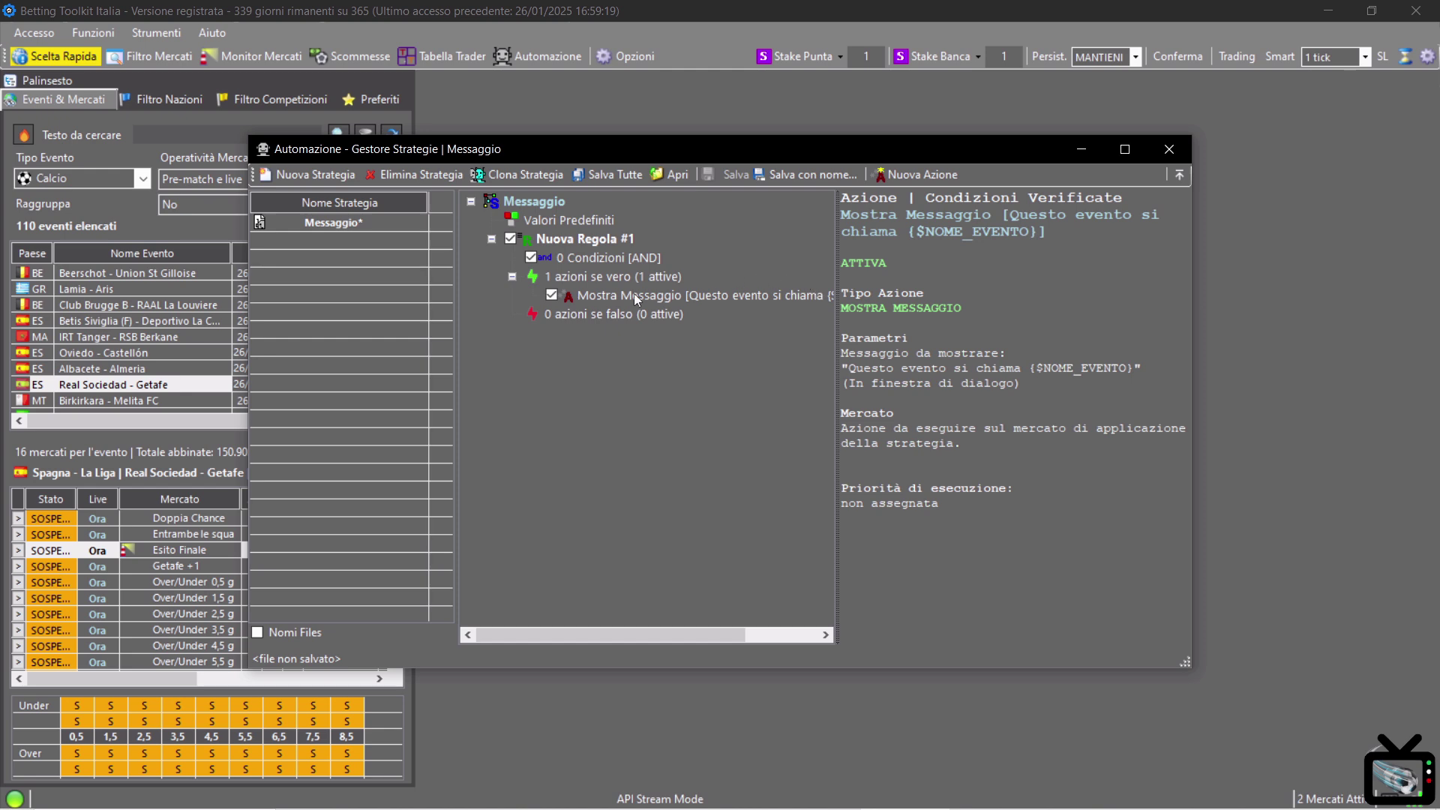
pyautogui.doubleClick(601, 238)
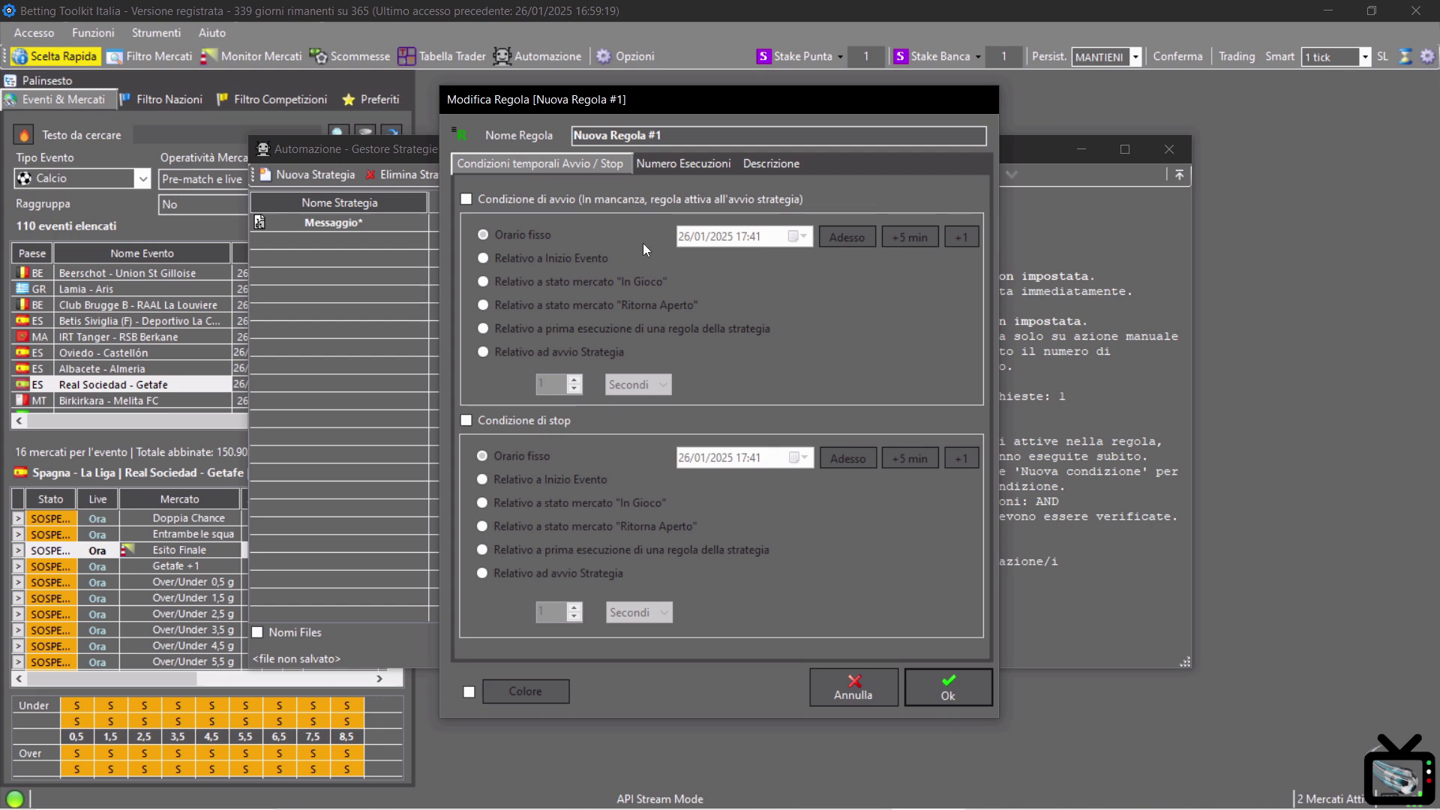
pyautogui.click(682, 167)
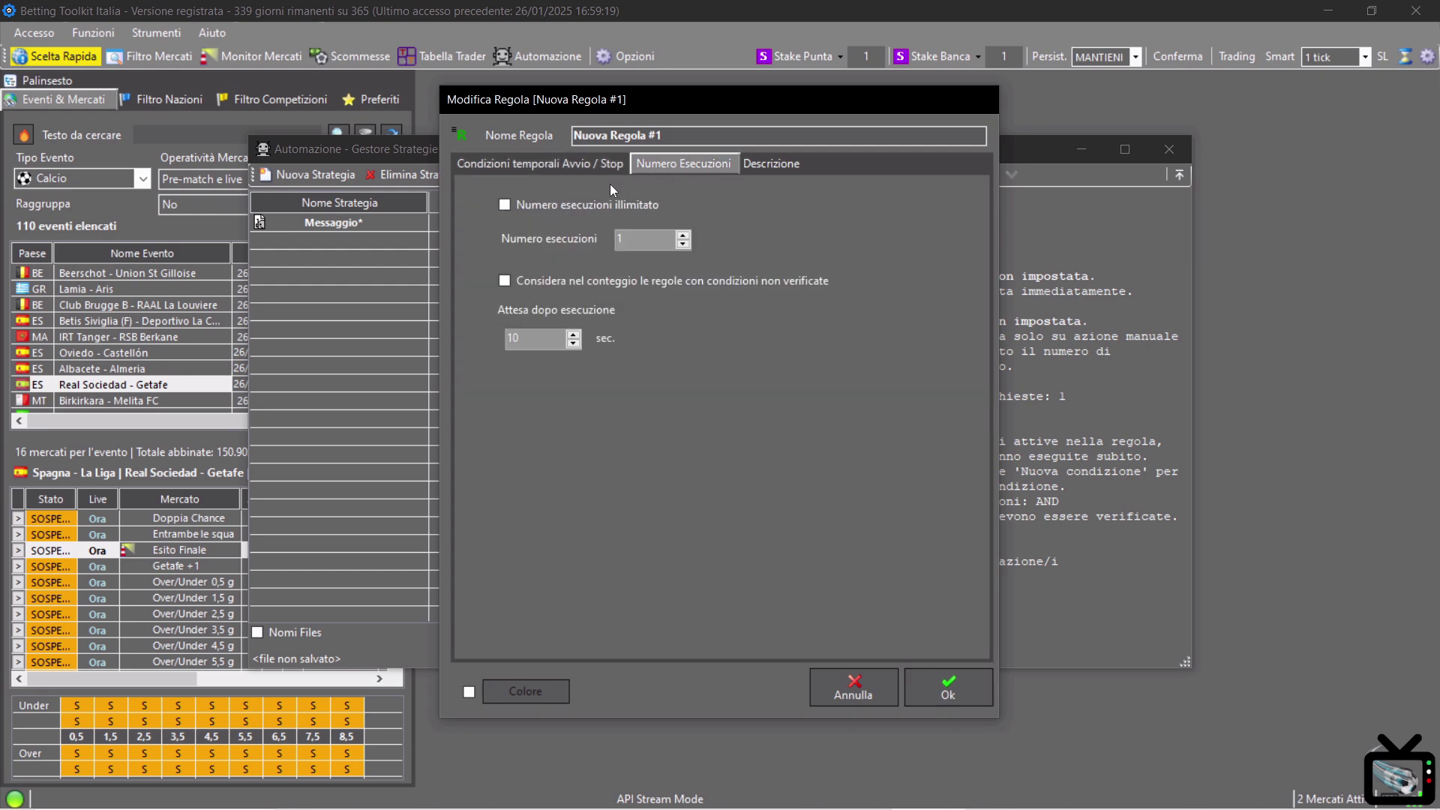
pyautogui.click(875, 683)
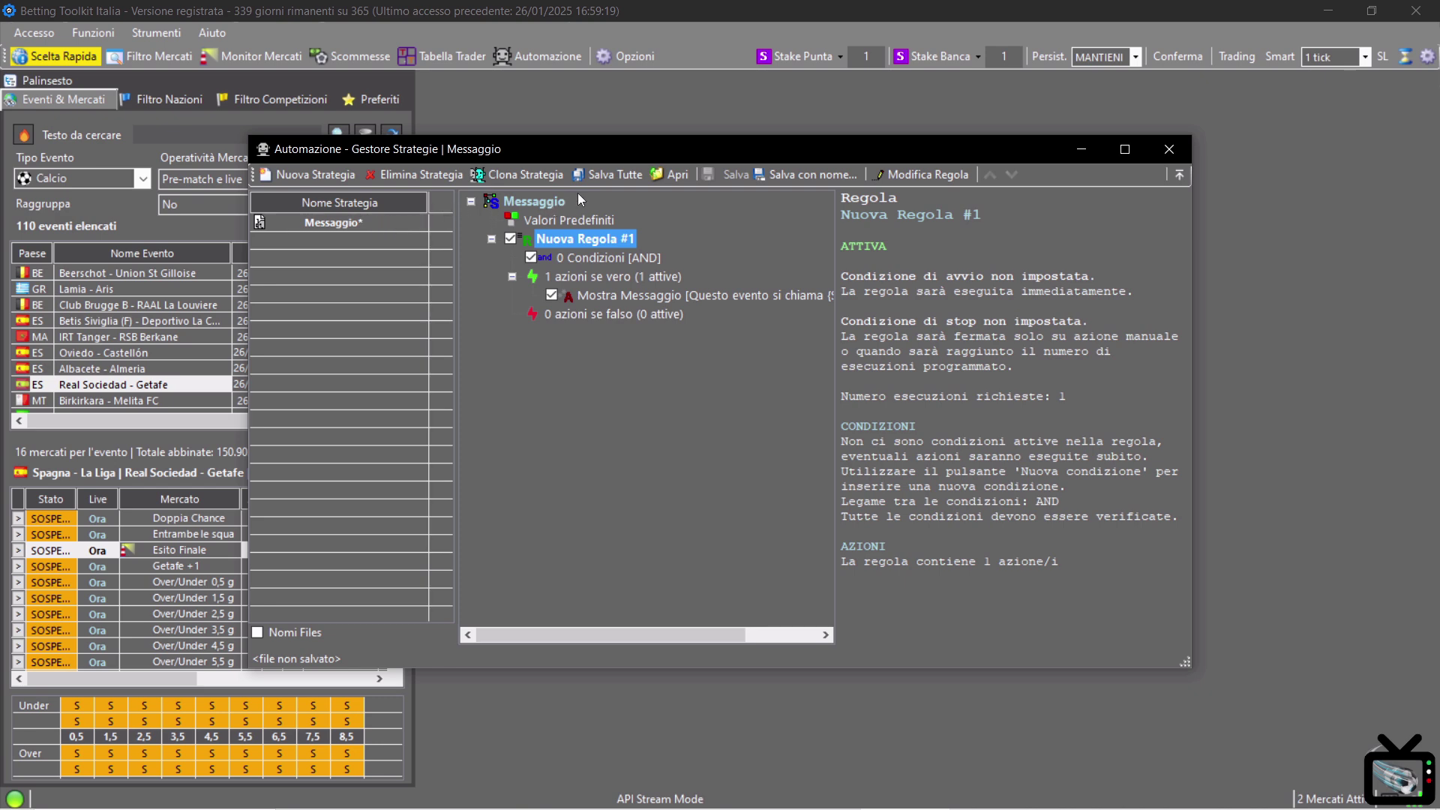
# Step: Save the strategy as Messaggio.bts in the strategie folder, review its expanded tree and close the strategy manager
pyautogui.click(597, 177)
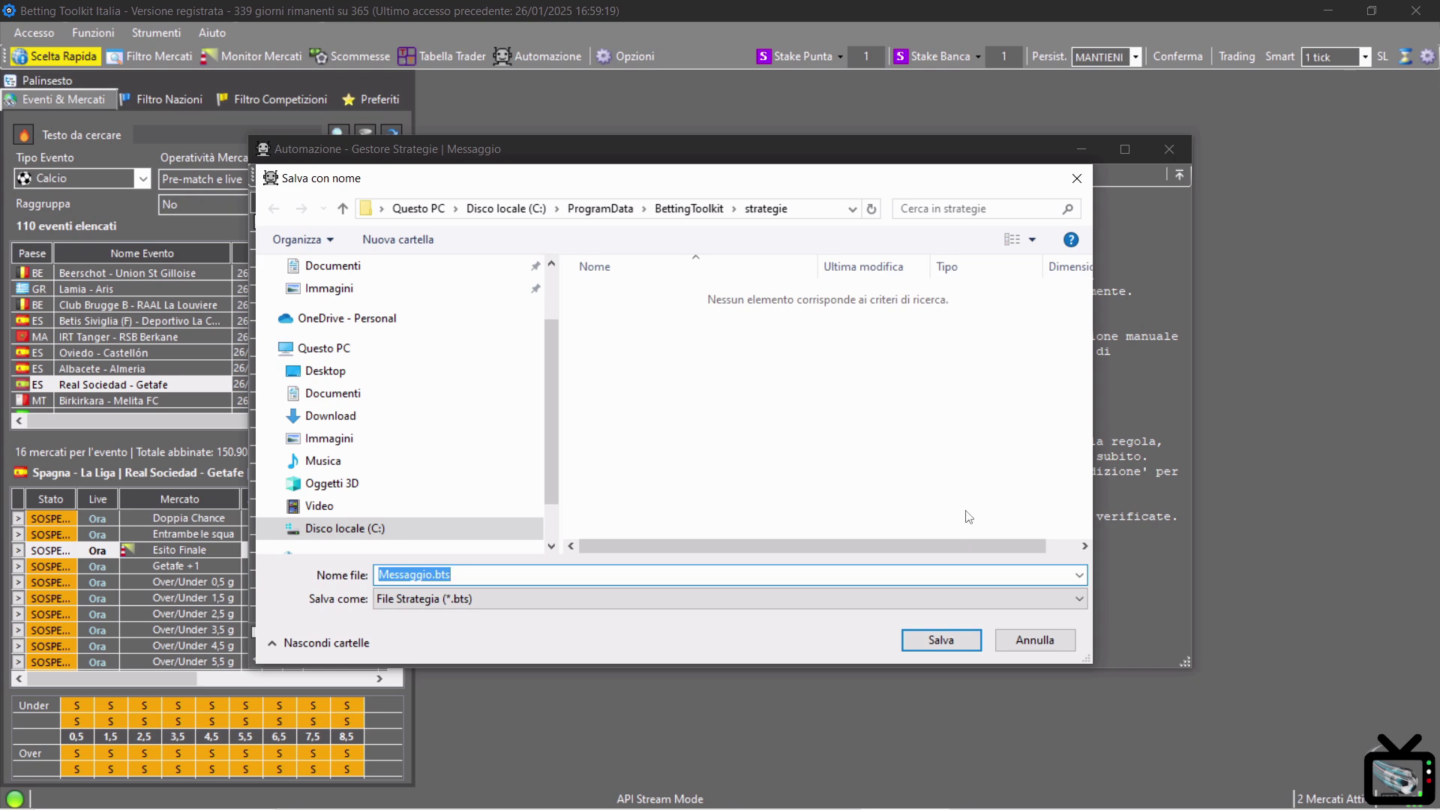
pyautogui.click(940, 643)
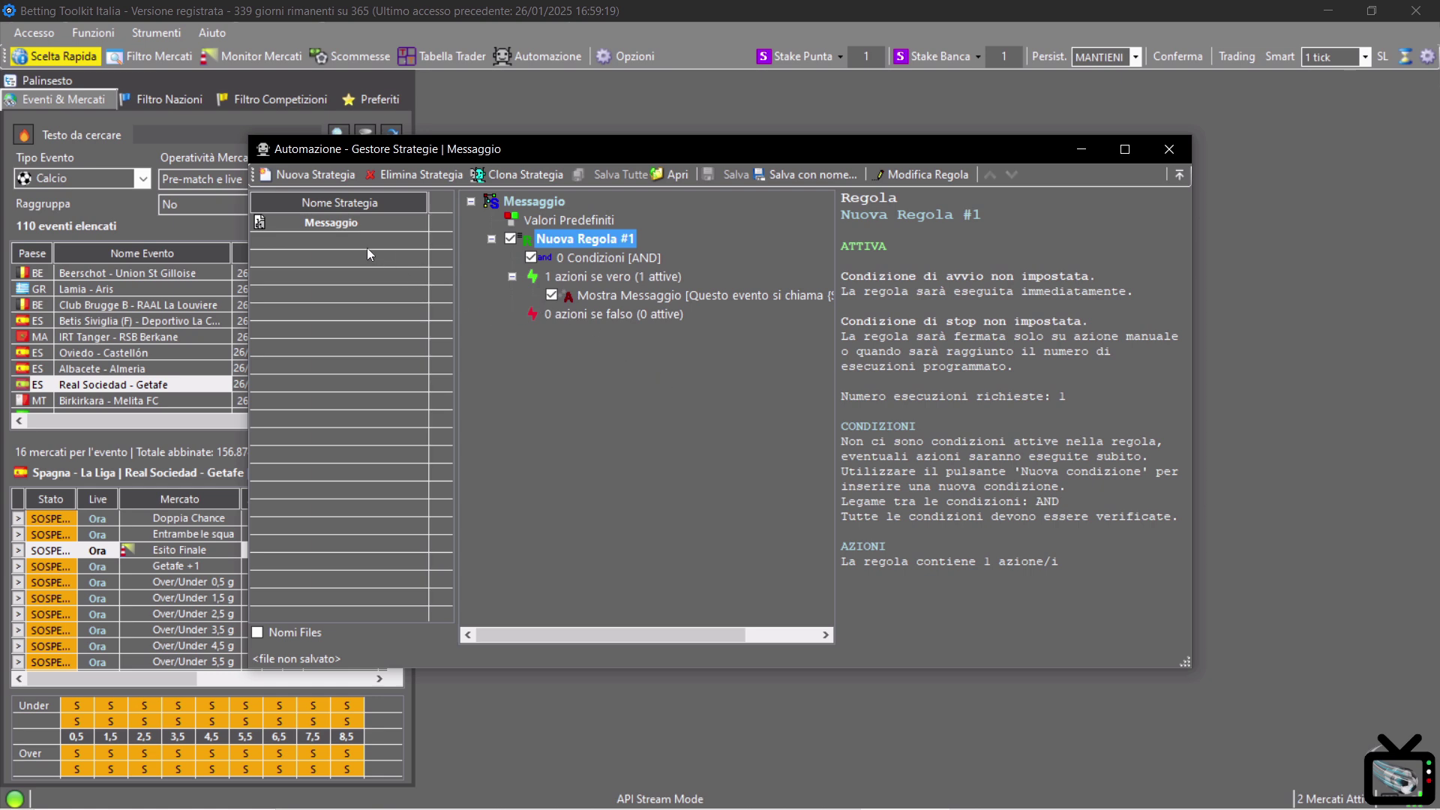
pyautogui.click(358, 224)
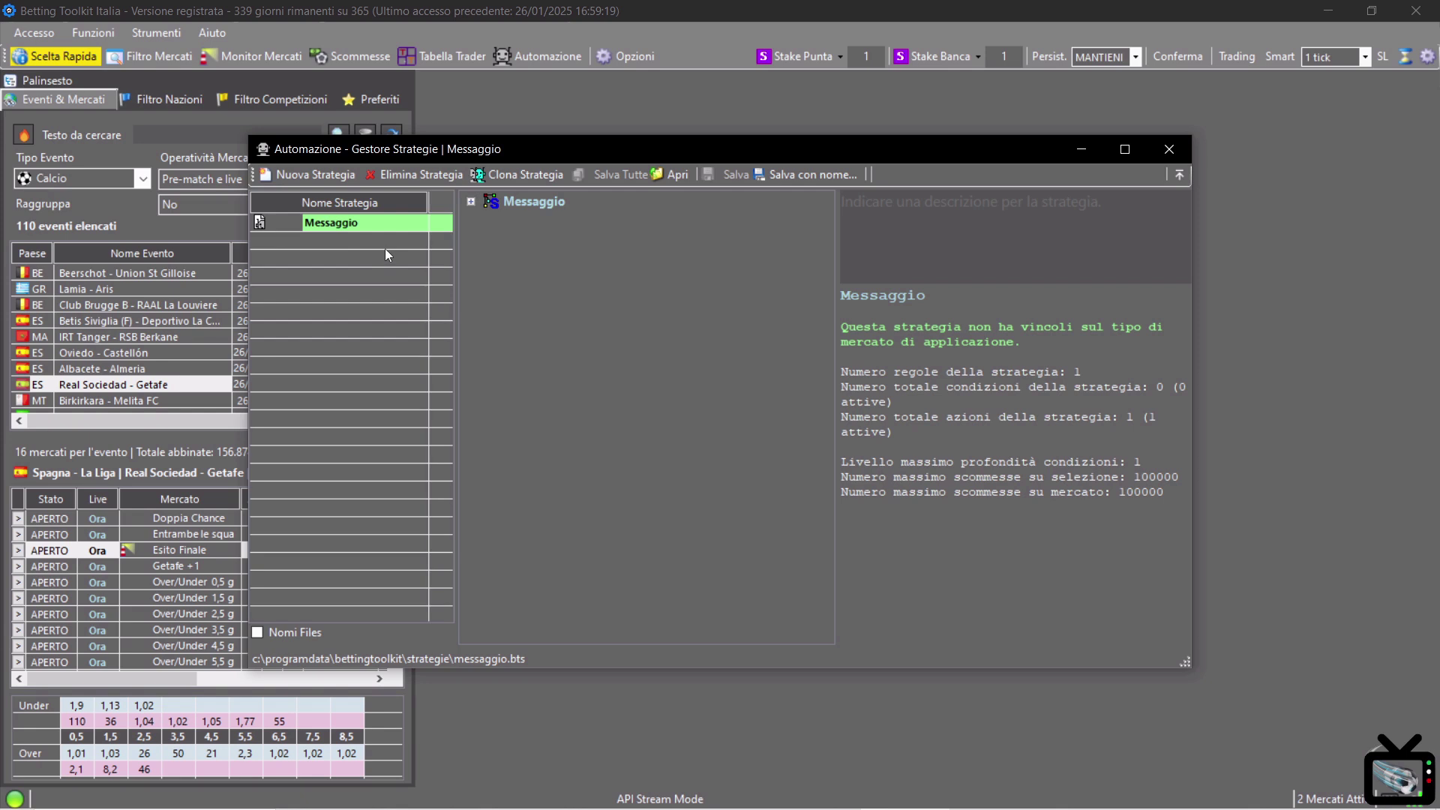
pyautogui.click(473, 202)
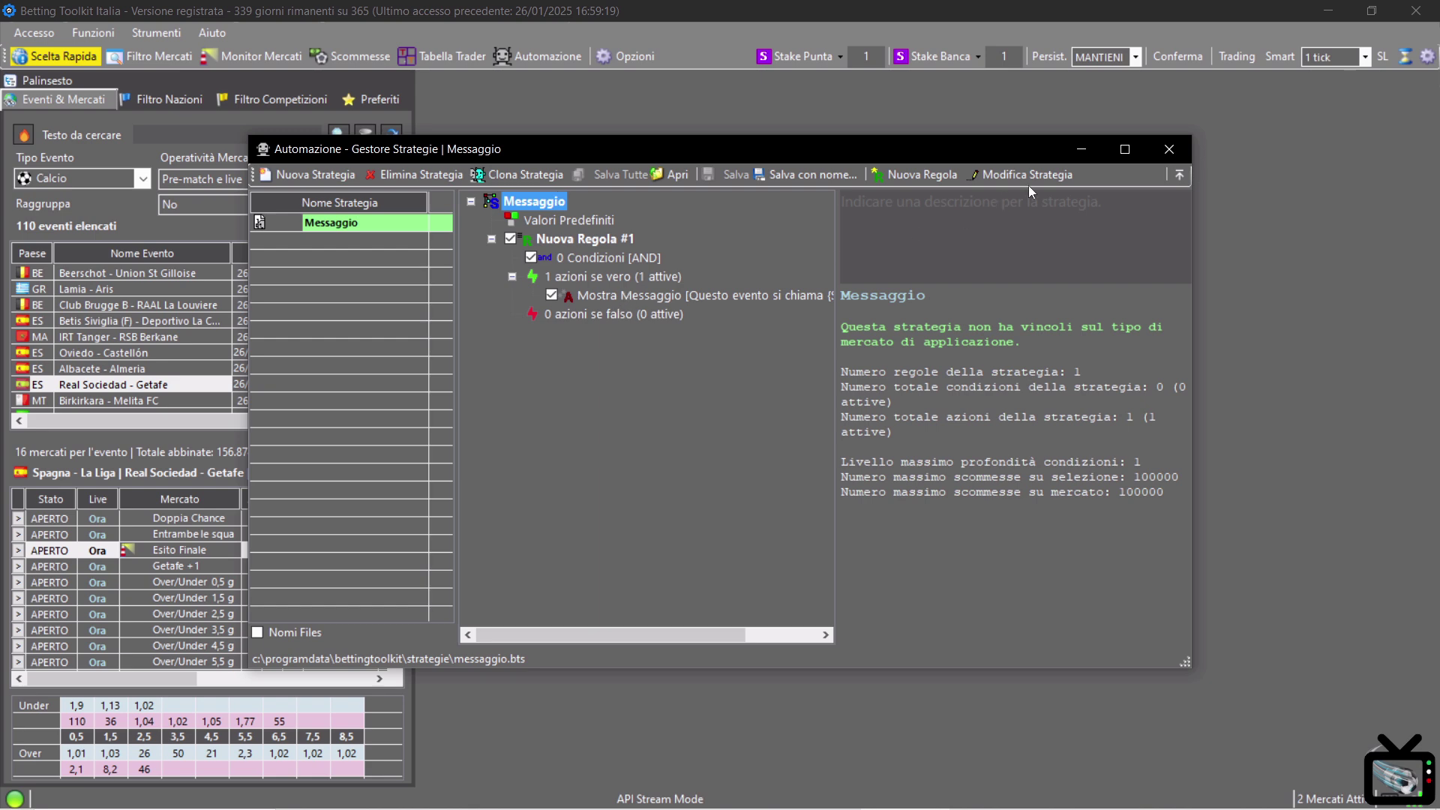
pyautogui.click(1169, 150)
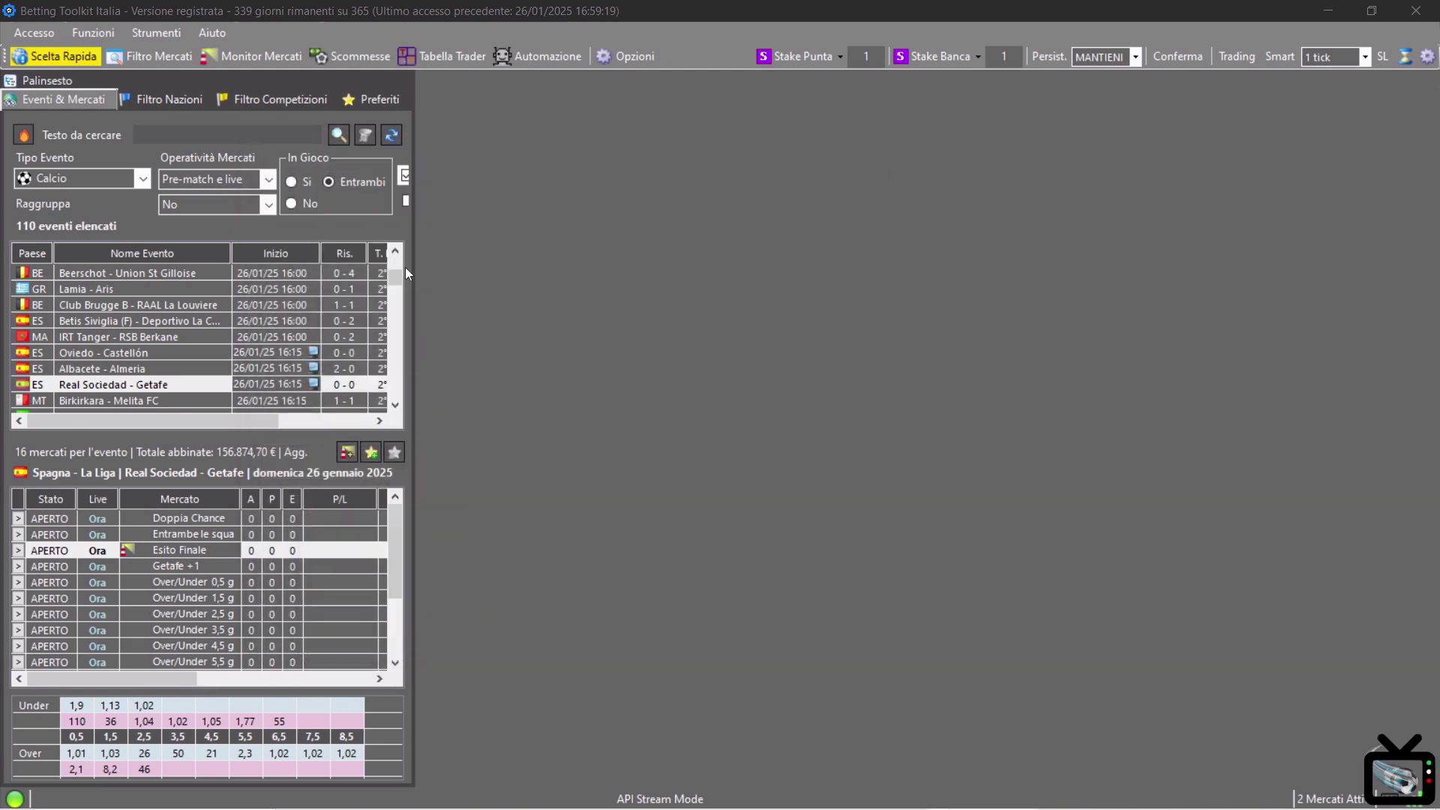
# Step: Open the Esito Finale market of the event FAR Rabat - DHJ El Jadida
pyautogui.moveTo(398, 288); pyautogui.dragTo(398, 334)
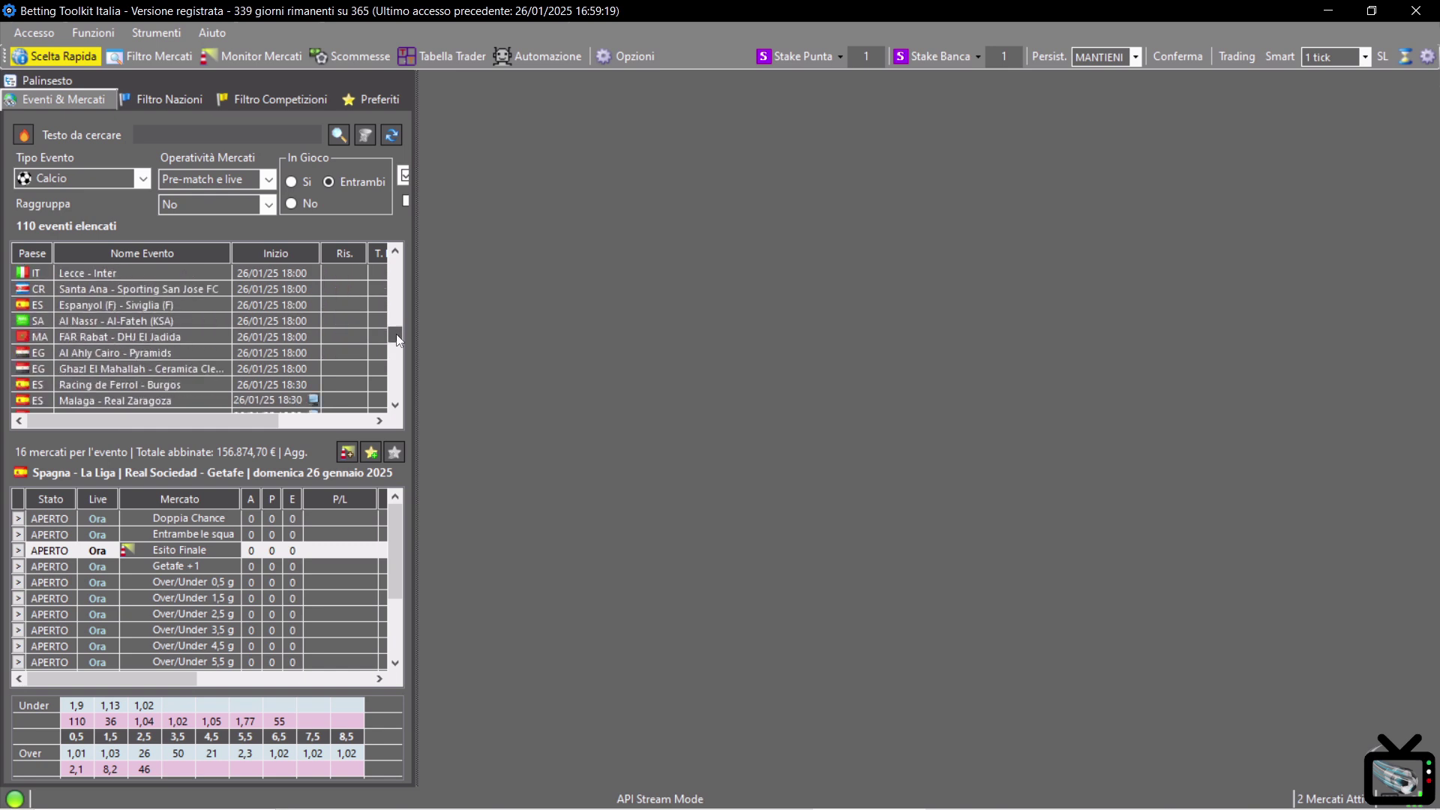
pyautogui.click(160, 336)
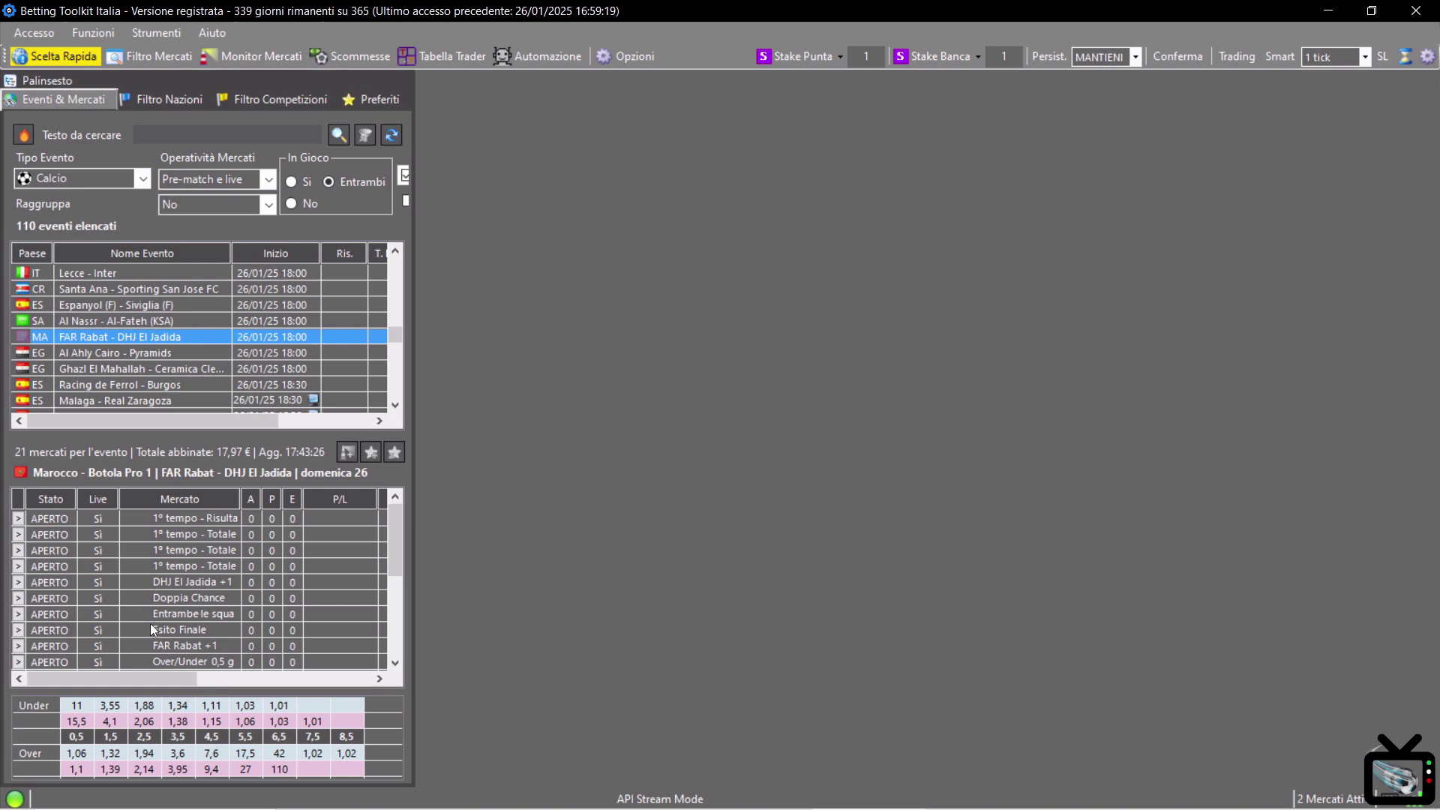
pyautogui.click(154, 630)
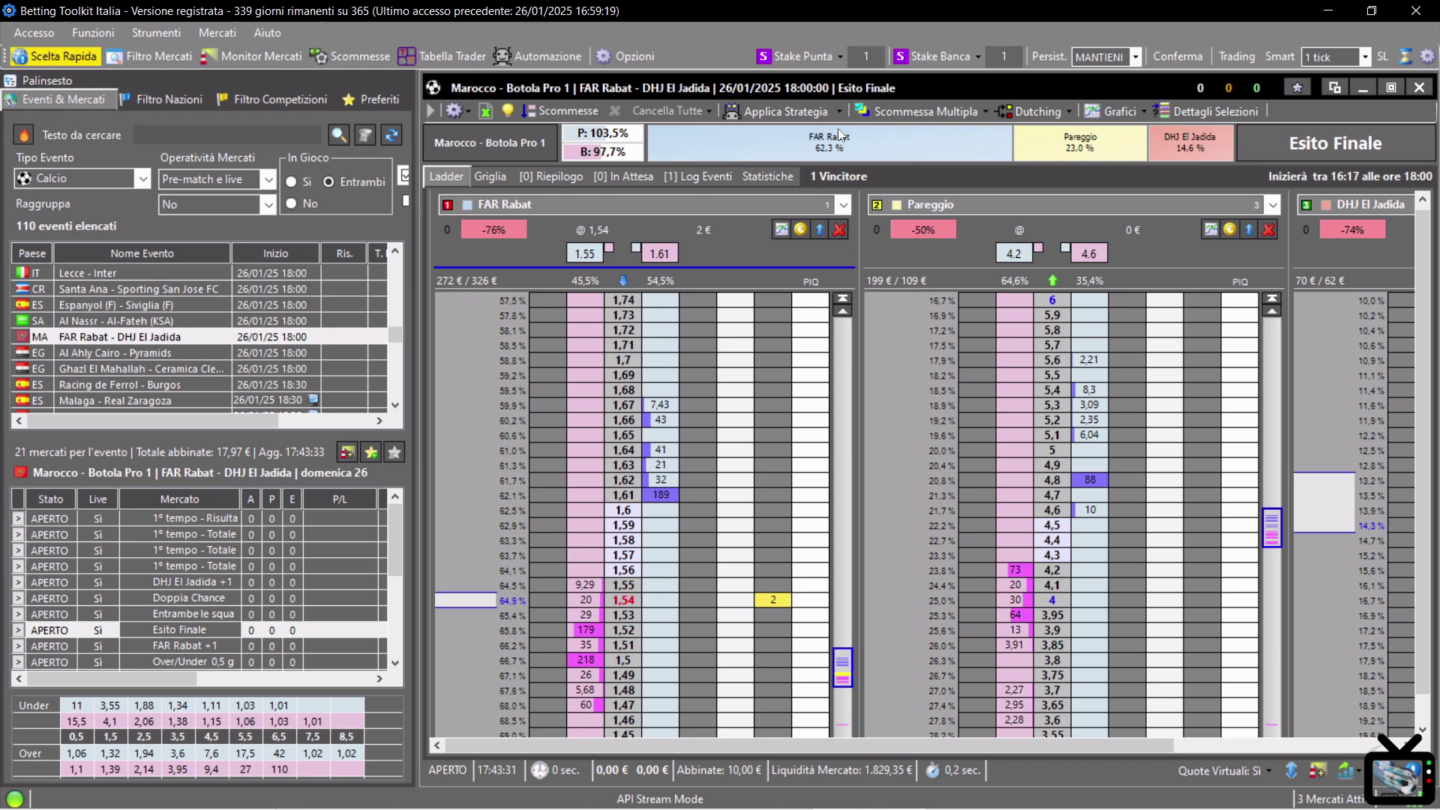
# Step: Apply the Messaggio strategy to the FAR Rabat - DHJ El Jadida Esito Finale market
pyautogui.click(777, 111)
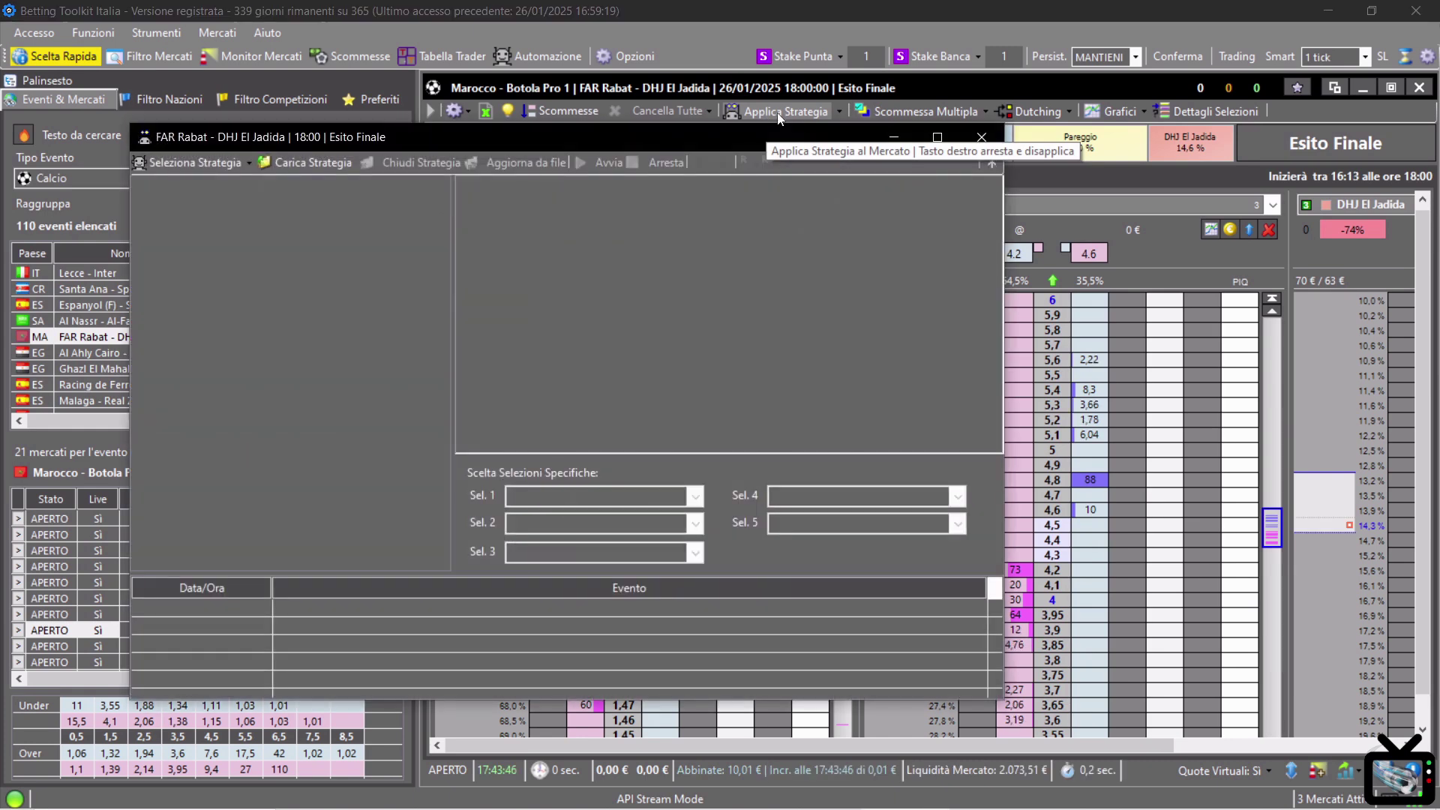
pyautogui.moveTo(730, 145)
pyautogui.mouseDown()
pyautogui.moveTo(762, 158)
pyautogui.moveTo(710, 164)
pyautogui.moveTo(732, 134)
pyautogui.mouseUp()
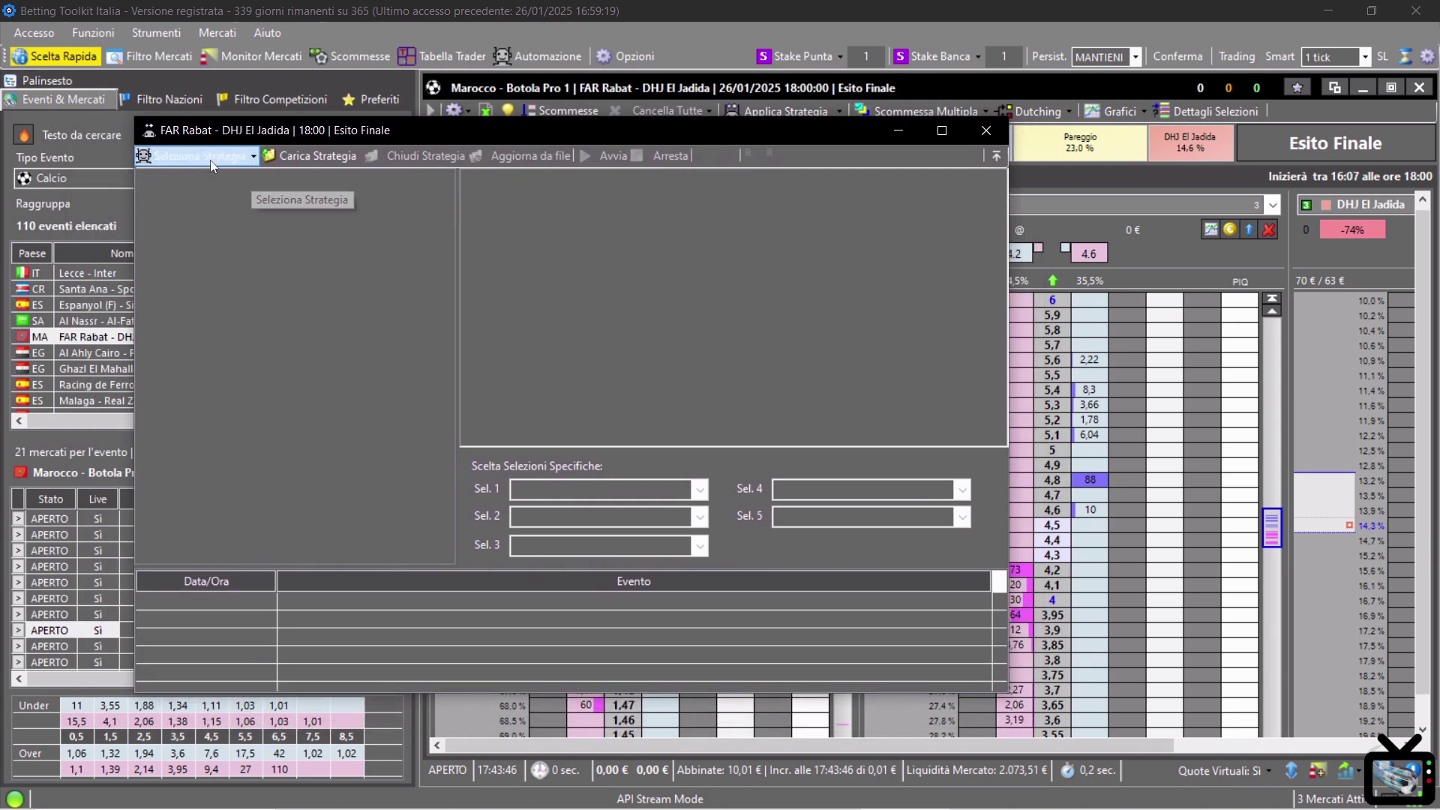
pyautogui.click(254, 161)
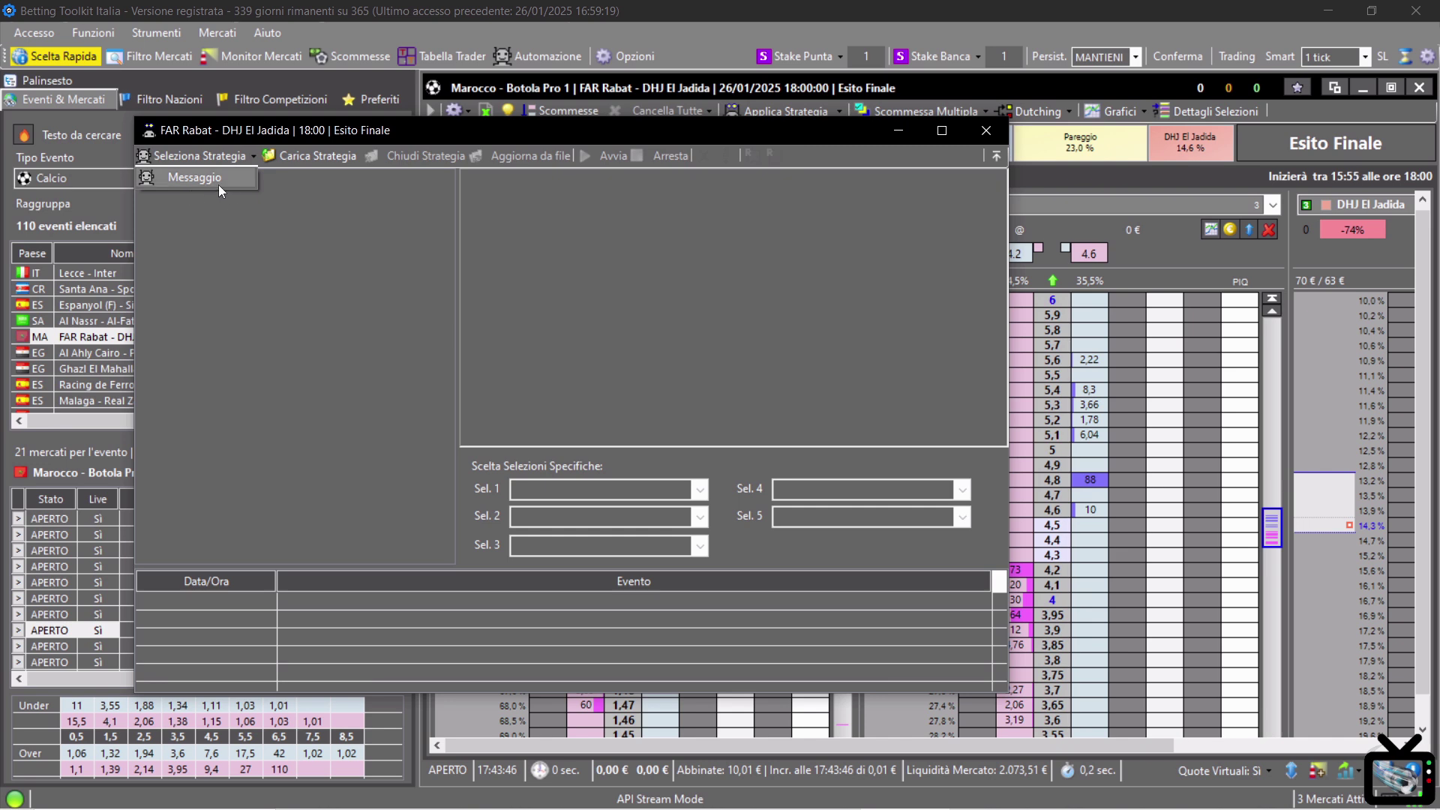
pyautogui.click(223, 177)
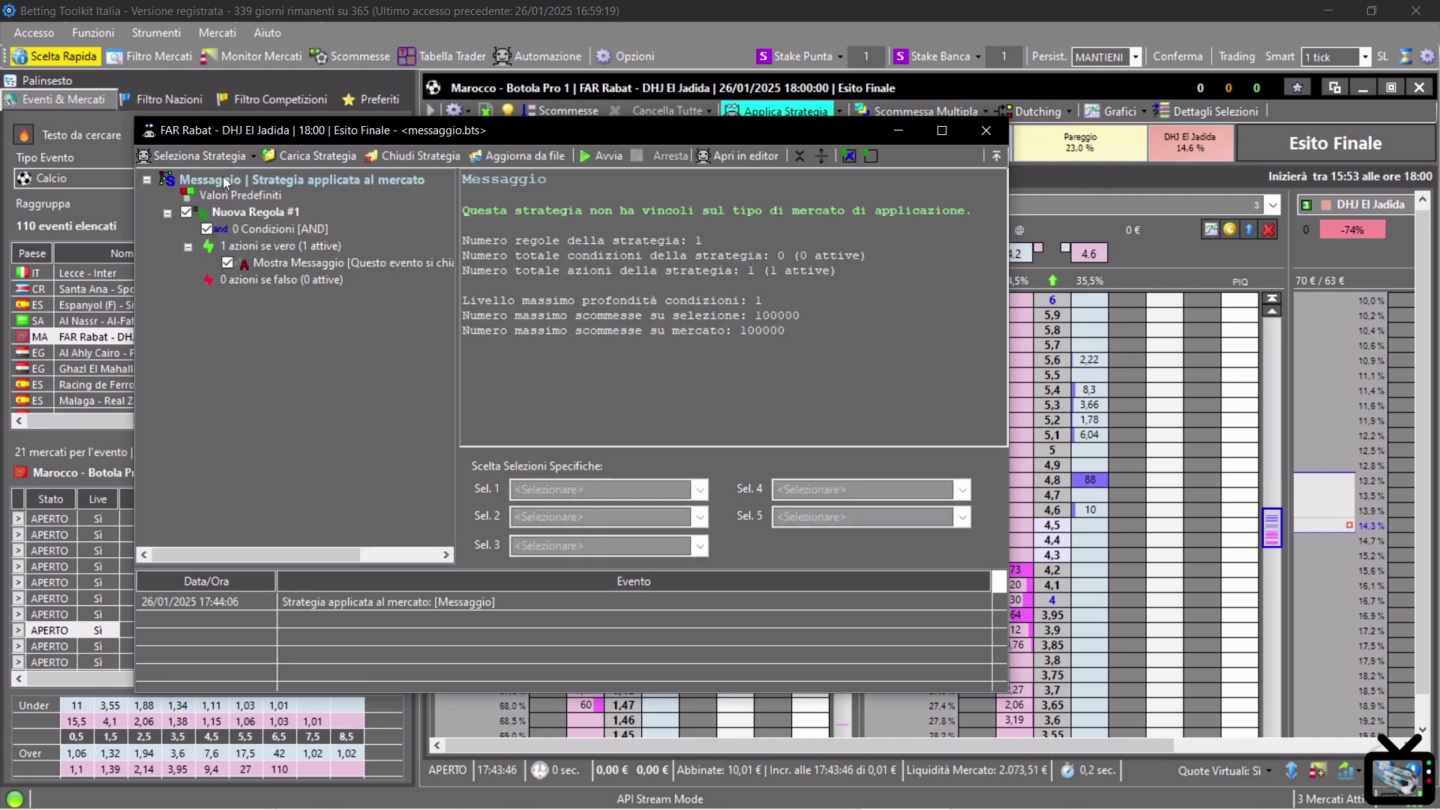
pyautogui.moveTo(414, 136); pyautogui.dragTo(575, 203)
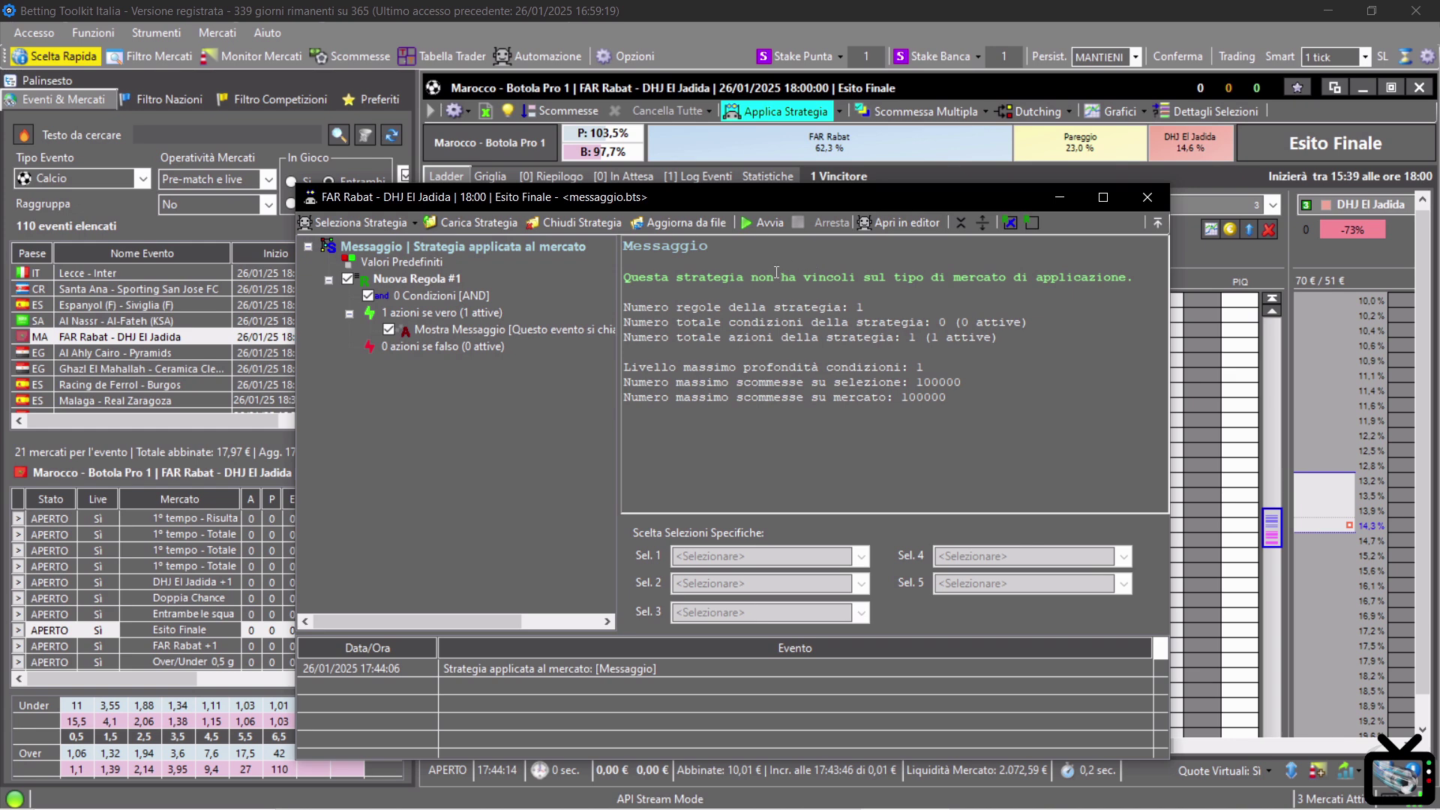
# Step: Start the applied Messaggio strategy on the market and dismiss its message window
pyautogui.click(767, 224)
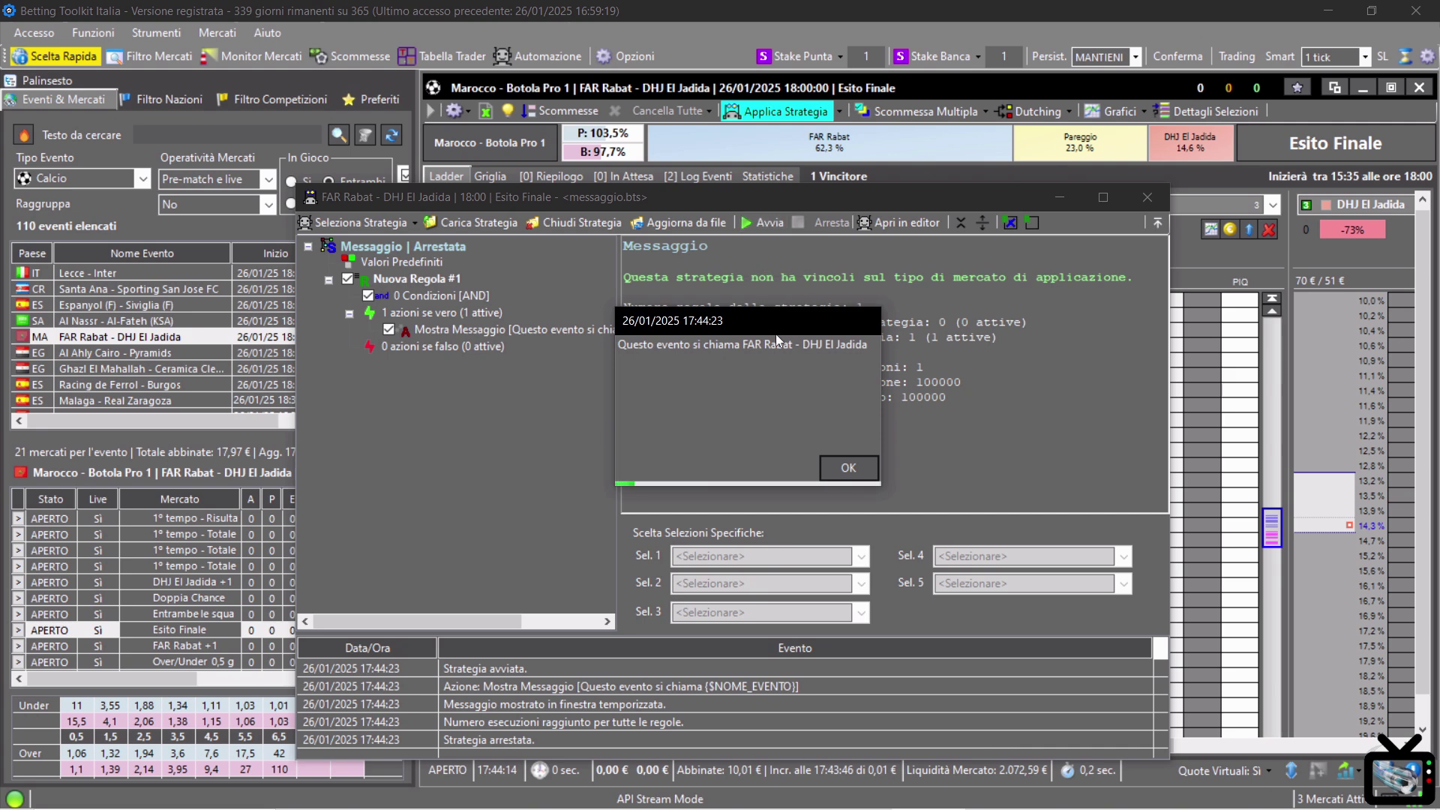
pyautogui.moveTo(786, 331); pyautogui.dragTo(286, 217)
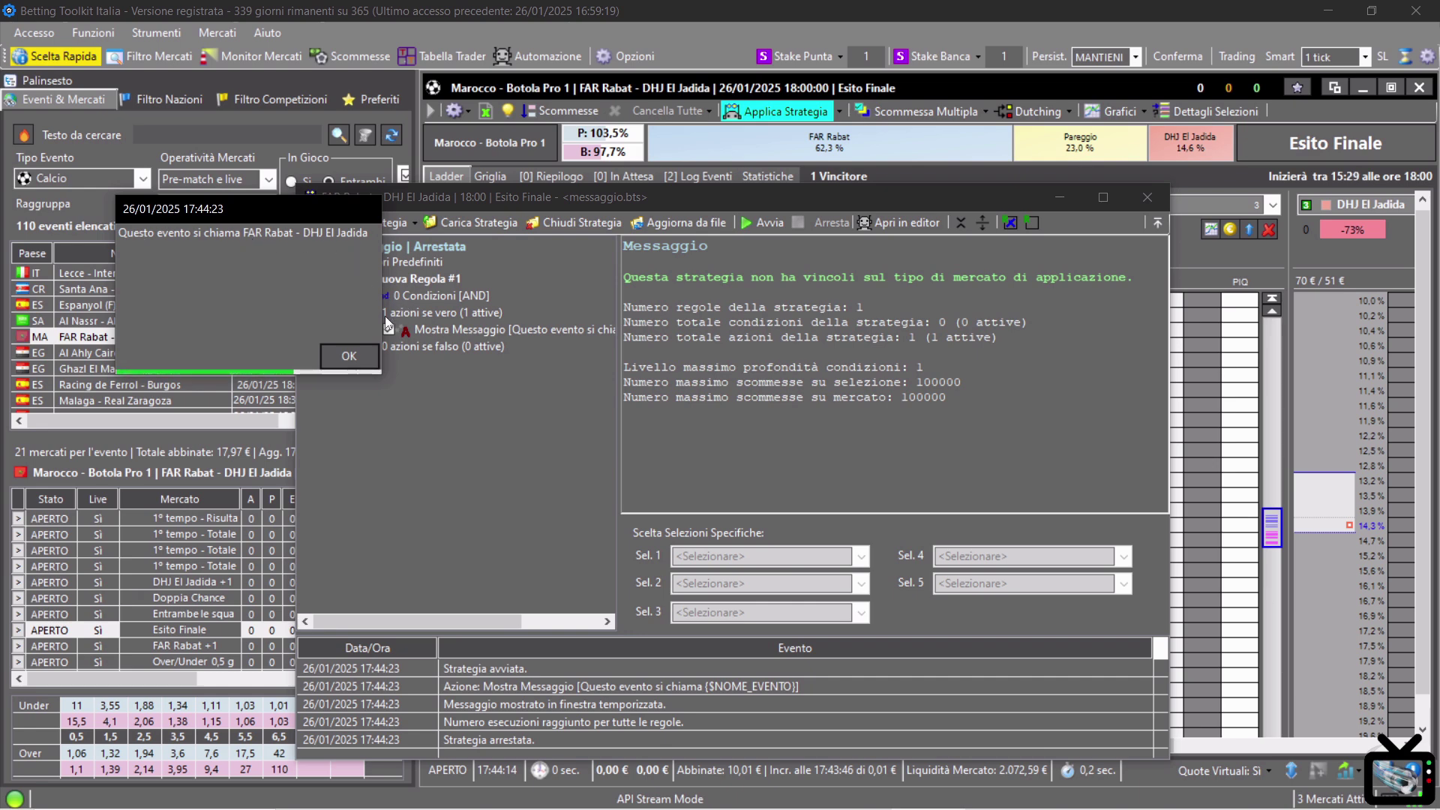
pyautogui.click(363, 355)
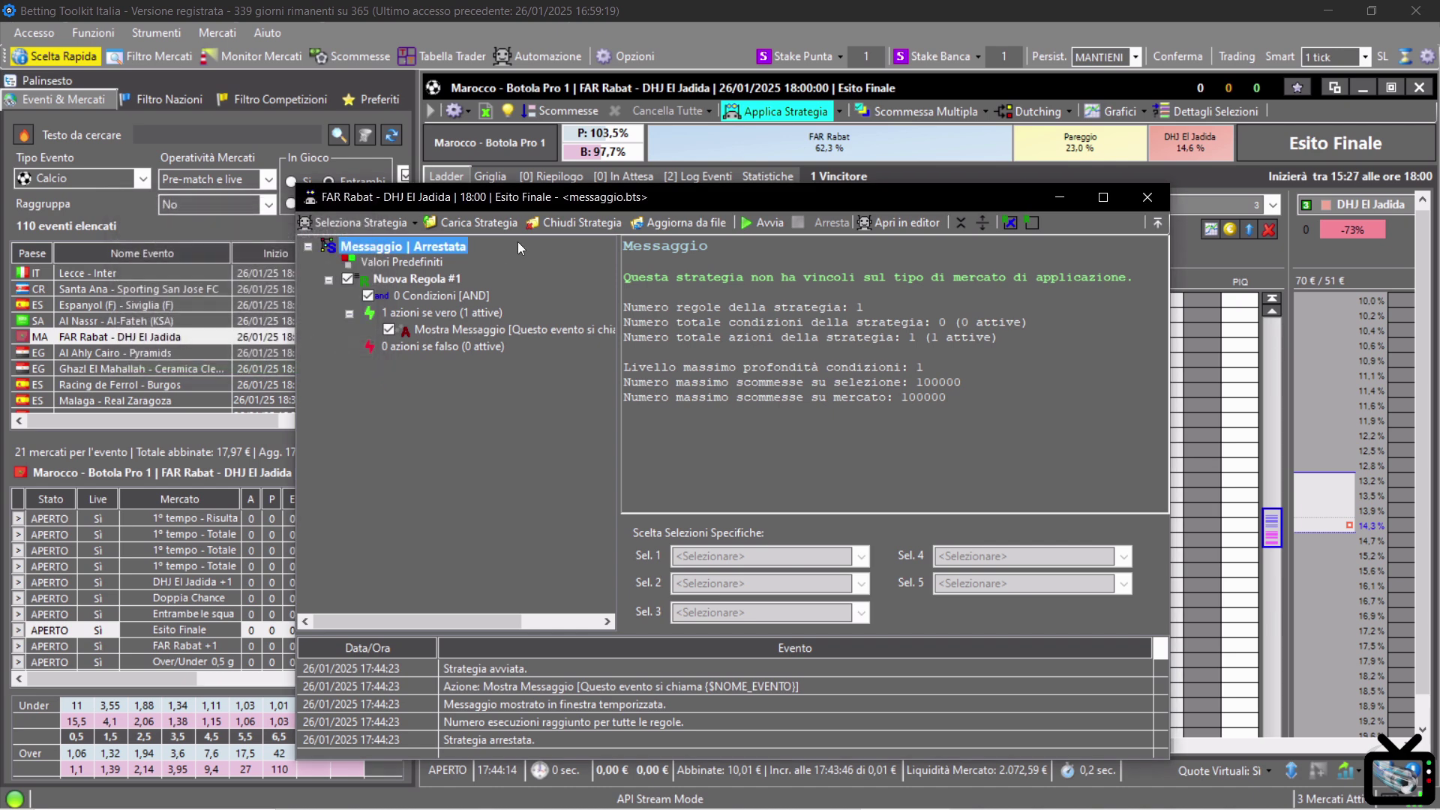
# Step: Open the market's applied Messaggio strategy in the strategy editor
pyautogui.click(766, 117)
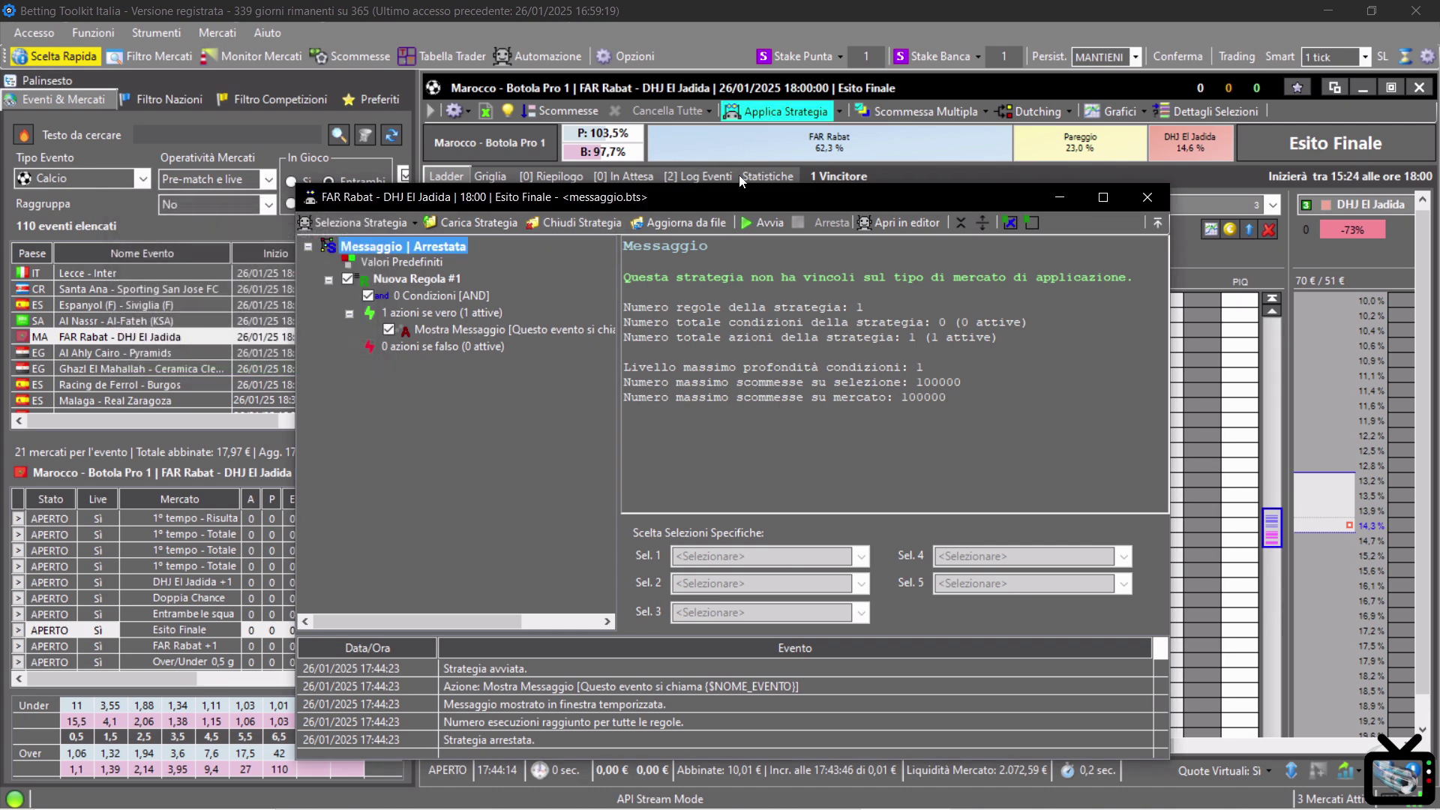
pyautogui.click(783, 119)
pyautogui.click(882, 222)
pyautogui.click(867, 485)
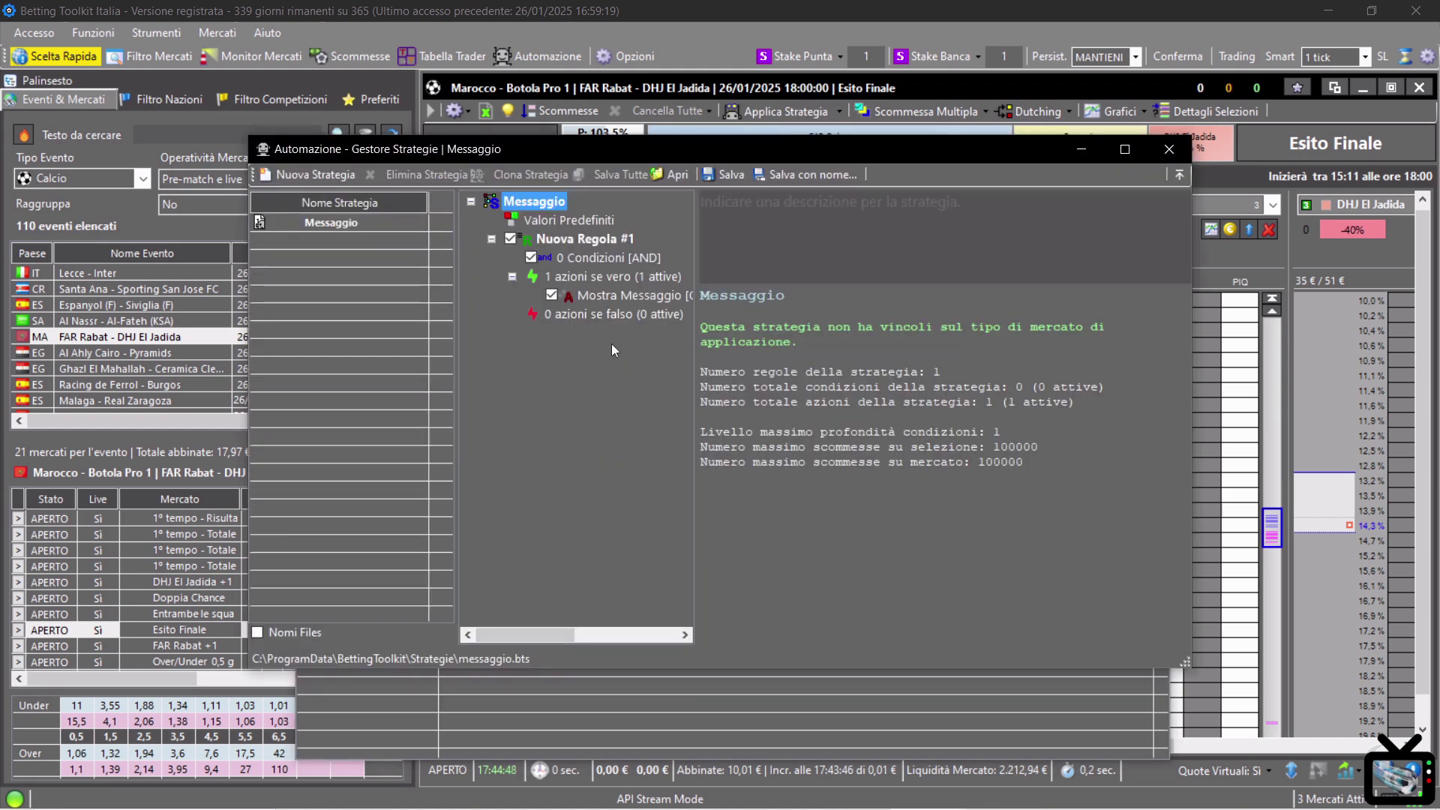
# Step: Set Nuova Regola #1 of the Messaggio strategy to an unlimited number of executions and save the strategy
pyautogui.click(586, 240)
pyautogui.doubleClick(586, 241)
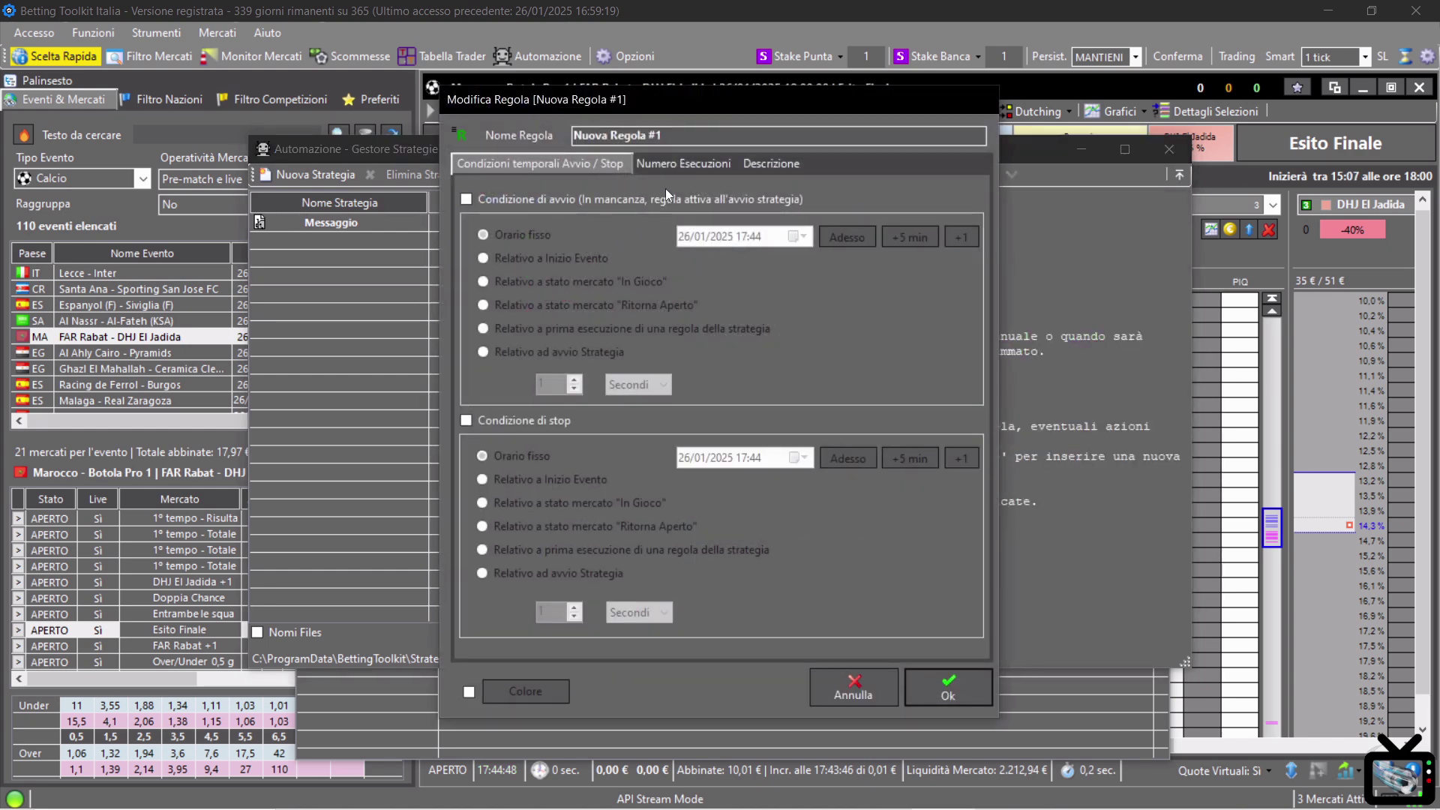
pyautogui.click(680, 165)
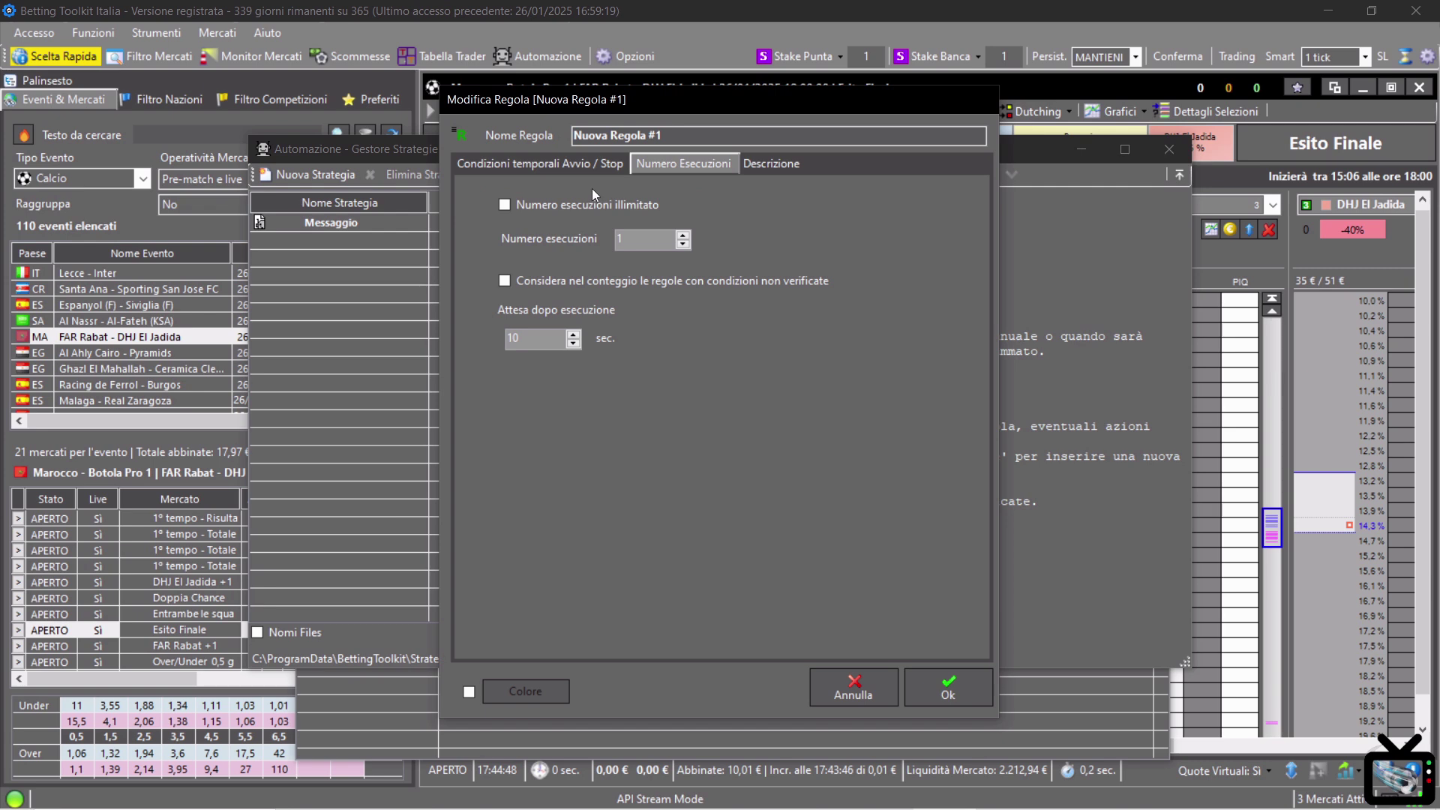
pyautogui.click(542, 205)
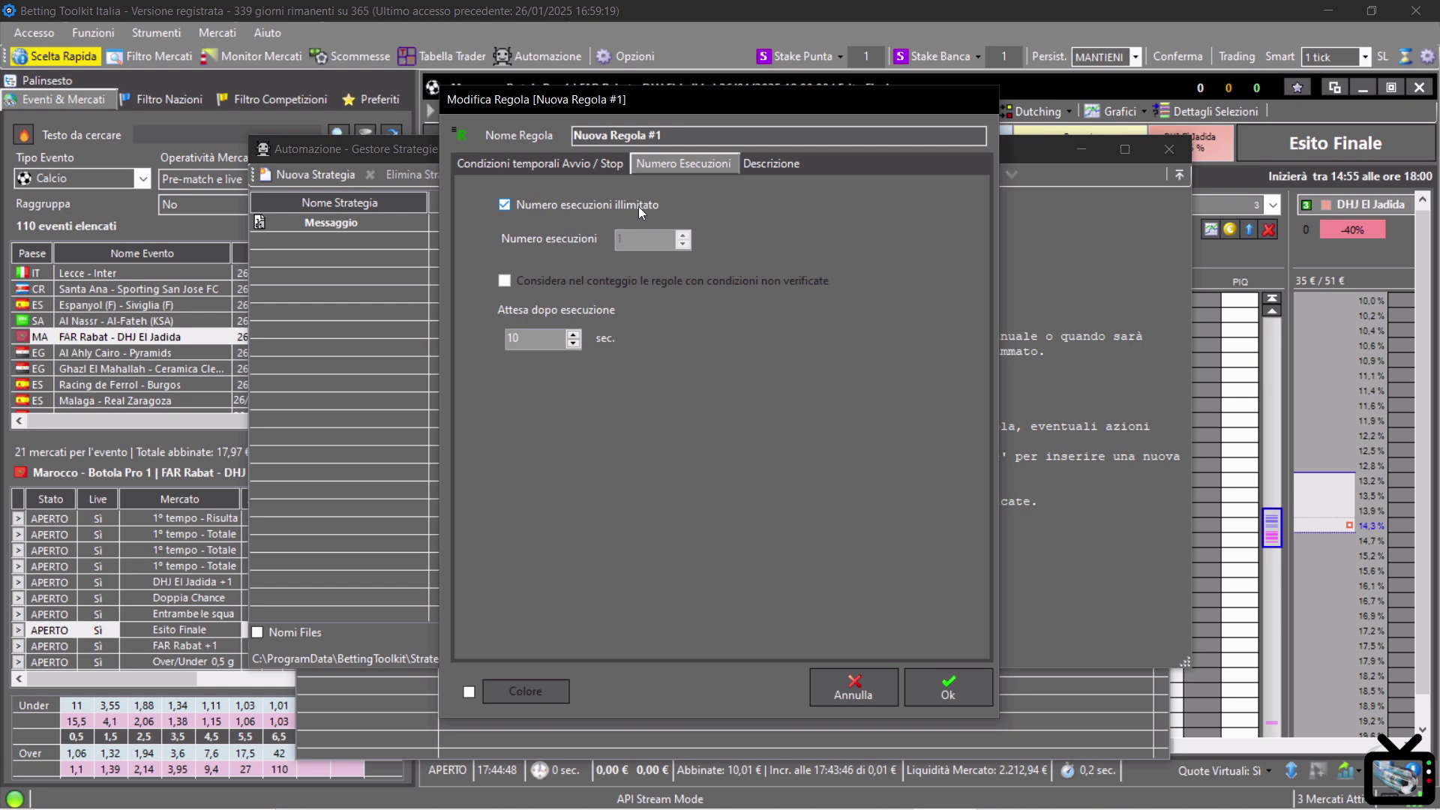
pyautogui.click(948, 688)
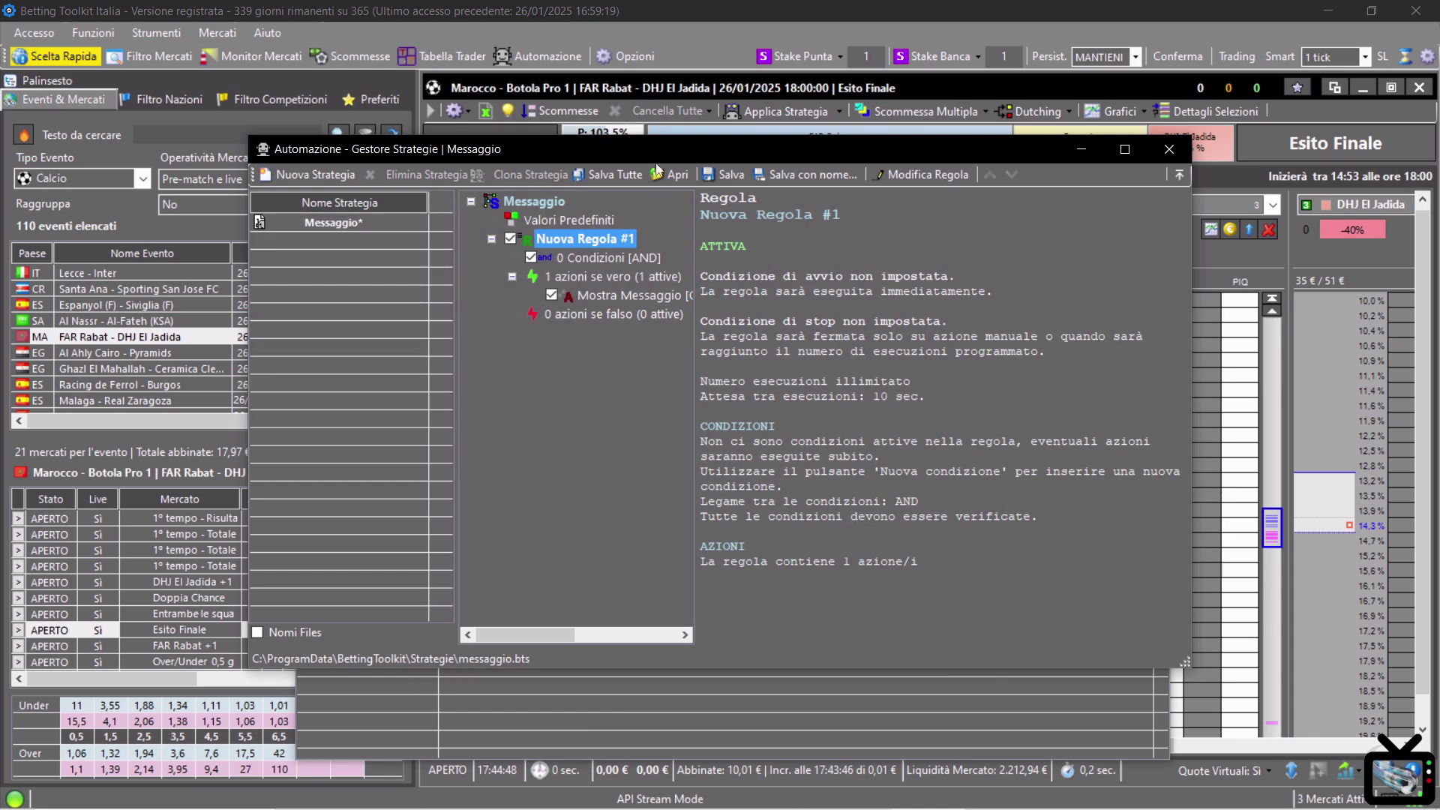
pyautogui.click(716, 180)
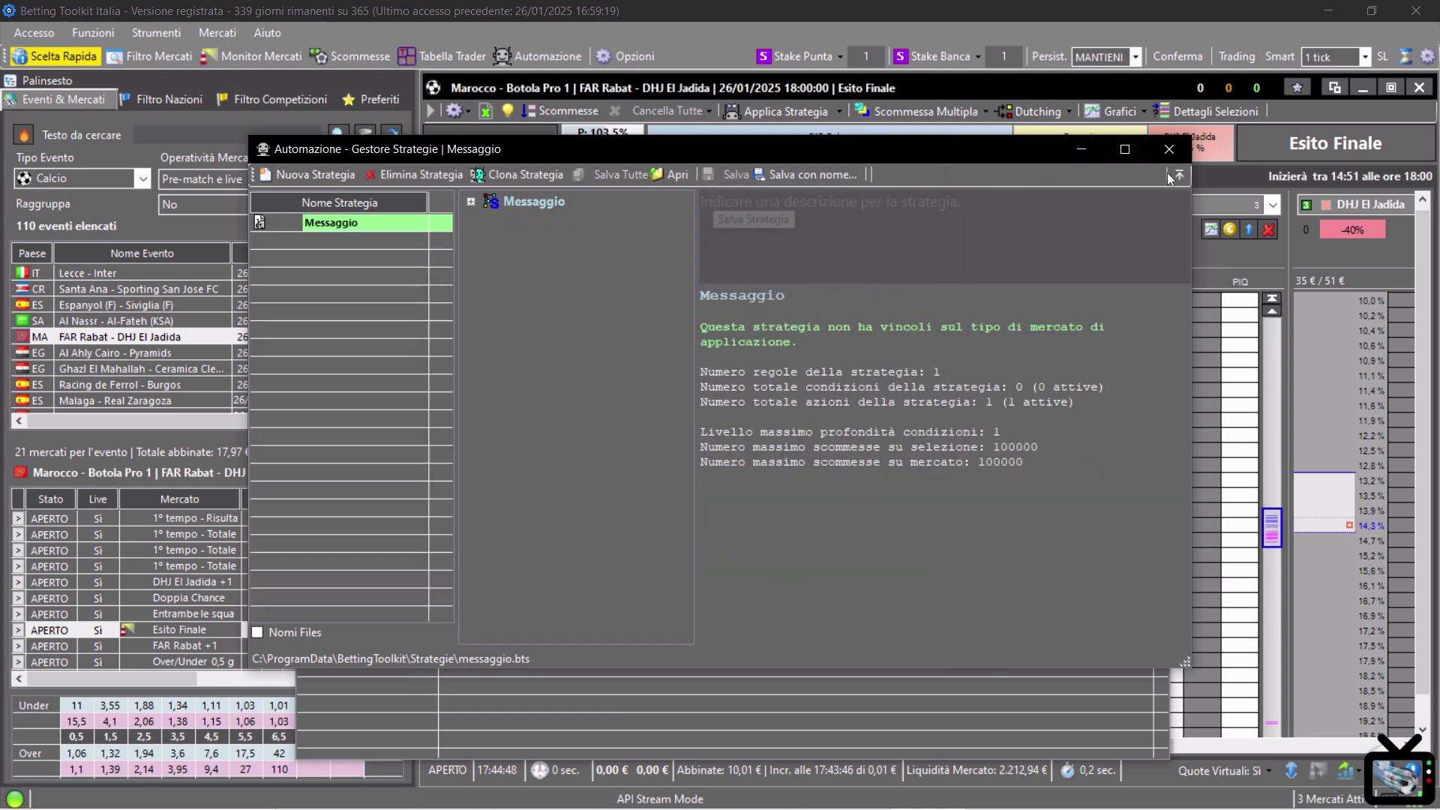
pyautogui.click(1155, 152)
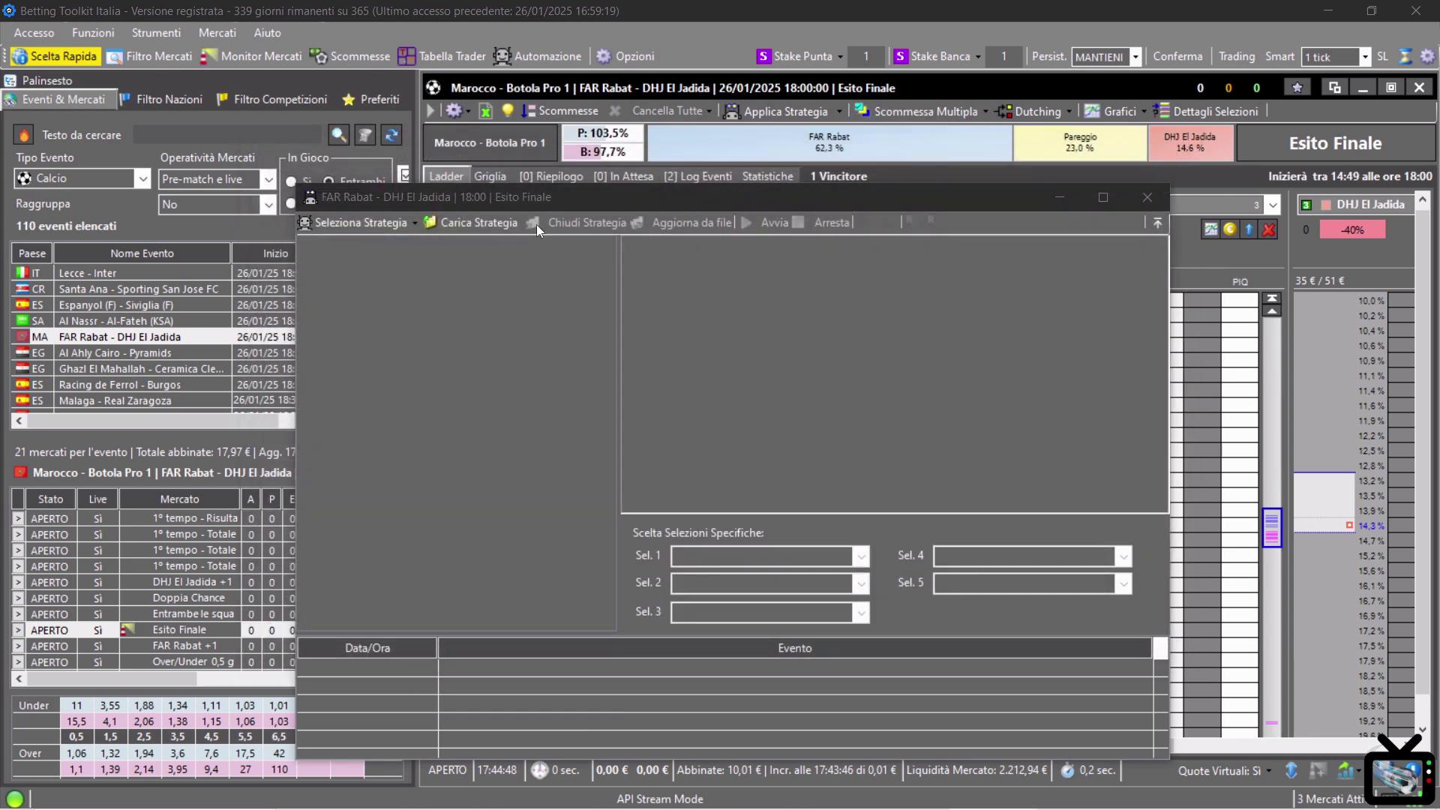
# Step: Reapply the Messaggio strategy to the FAR Rabat - DHJ El Jadida Esito Finale market and start it
pyautogui.moveTo(507, 199); pyautogui.dragTo(340, 146)
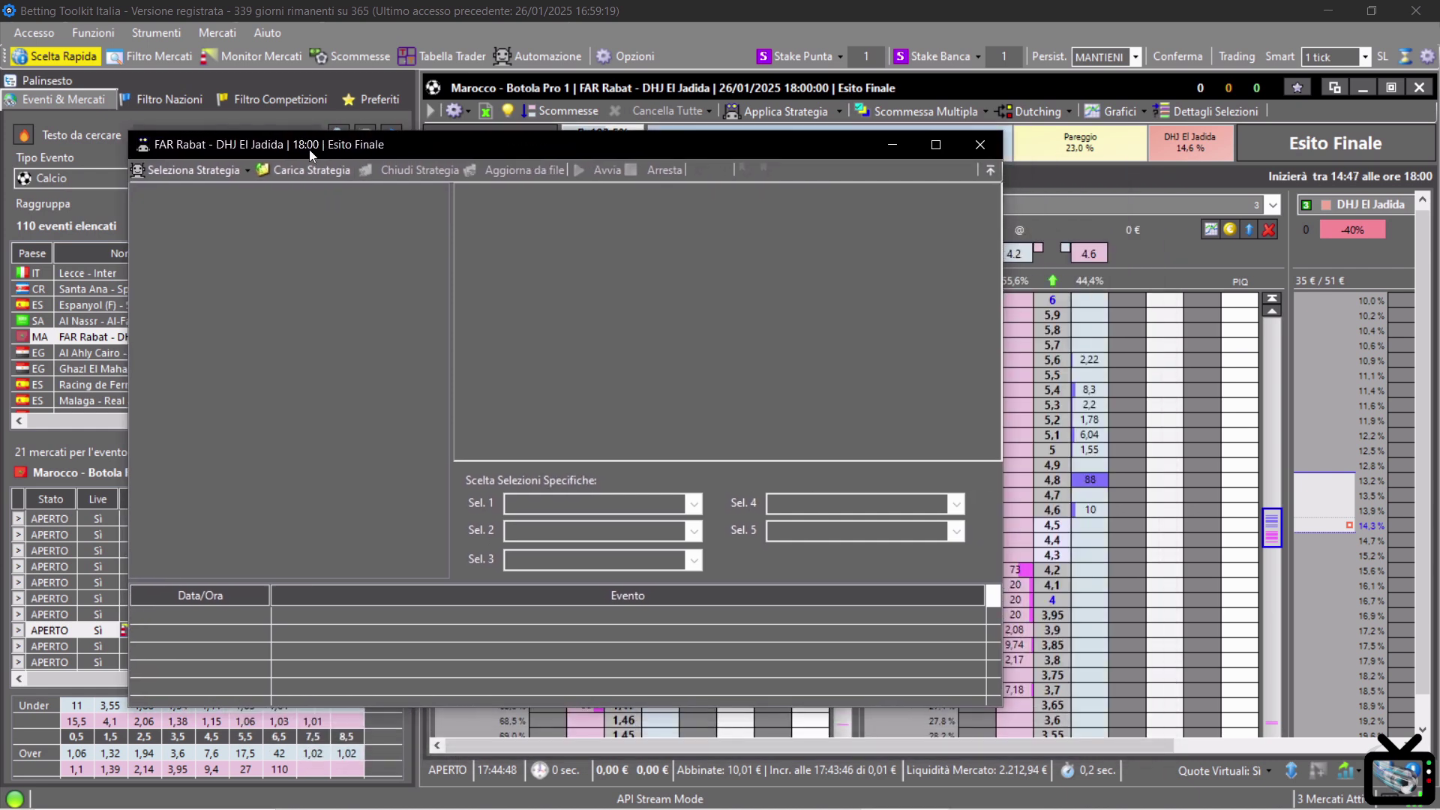
pyautogui.click(248, 171)
pyautogui.click(189, 192)
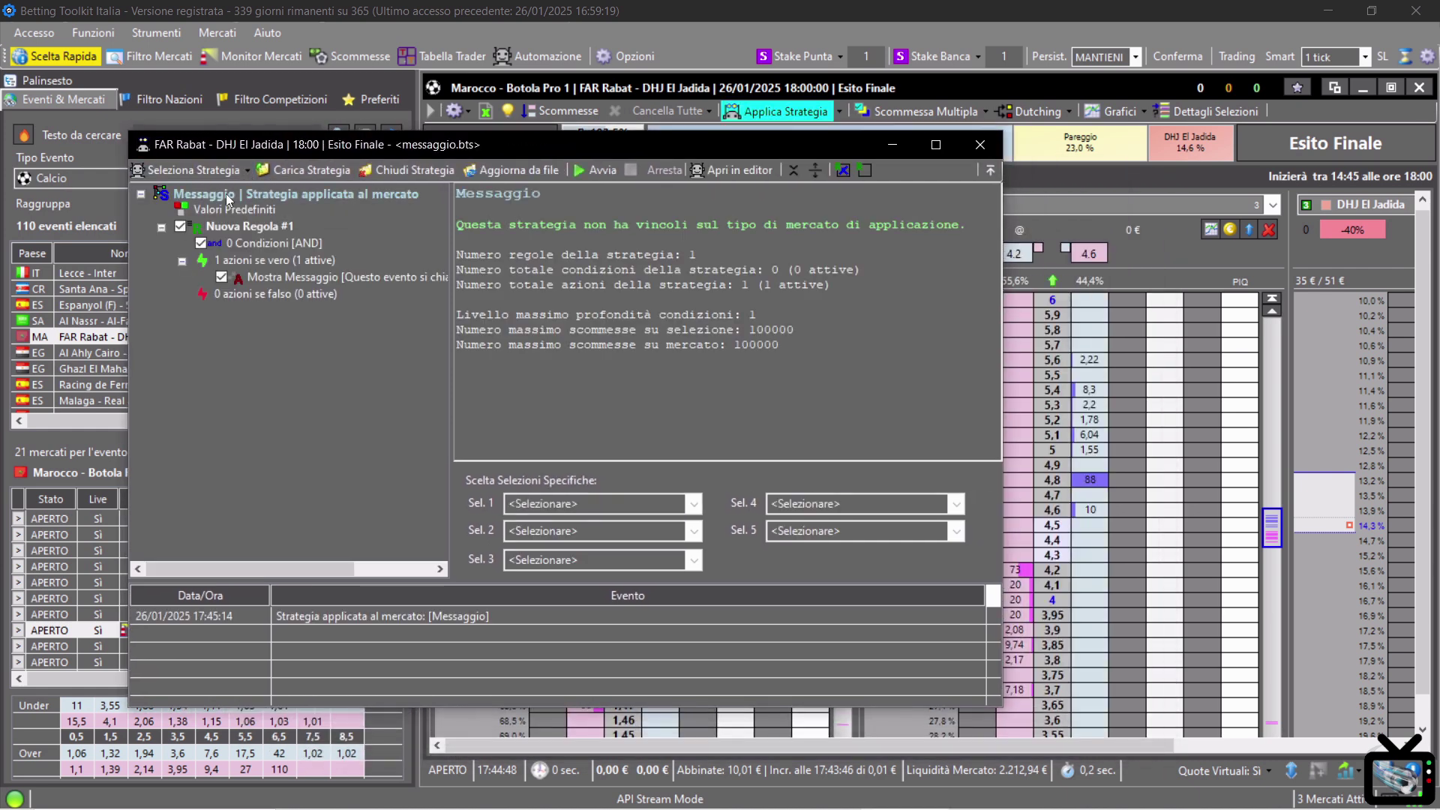
pyautogui.click(596, 171)
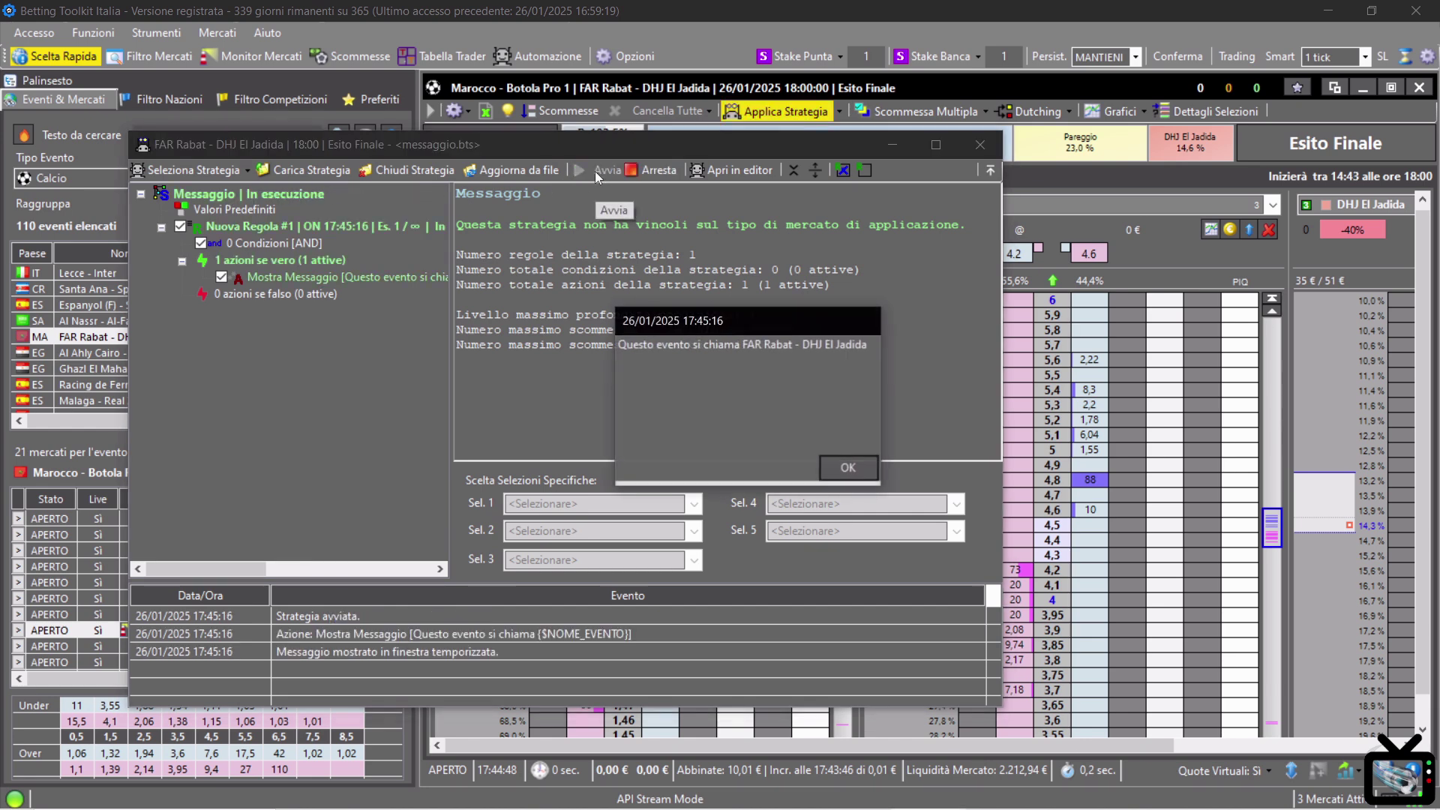
# Step: Watch the running strategy's repeated message windows, moving them off the rule tree and dismissing them
pyautogui.moveTo(357, 254); pyautogui.dragTo(244, 254)
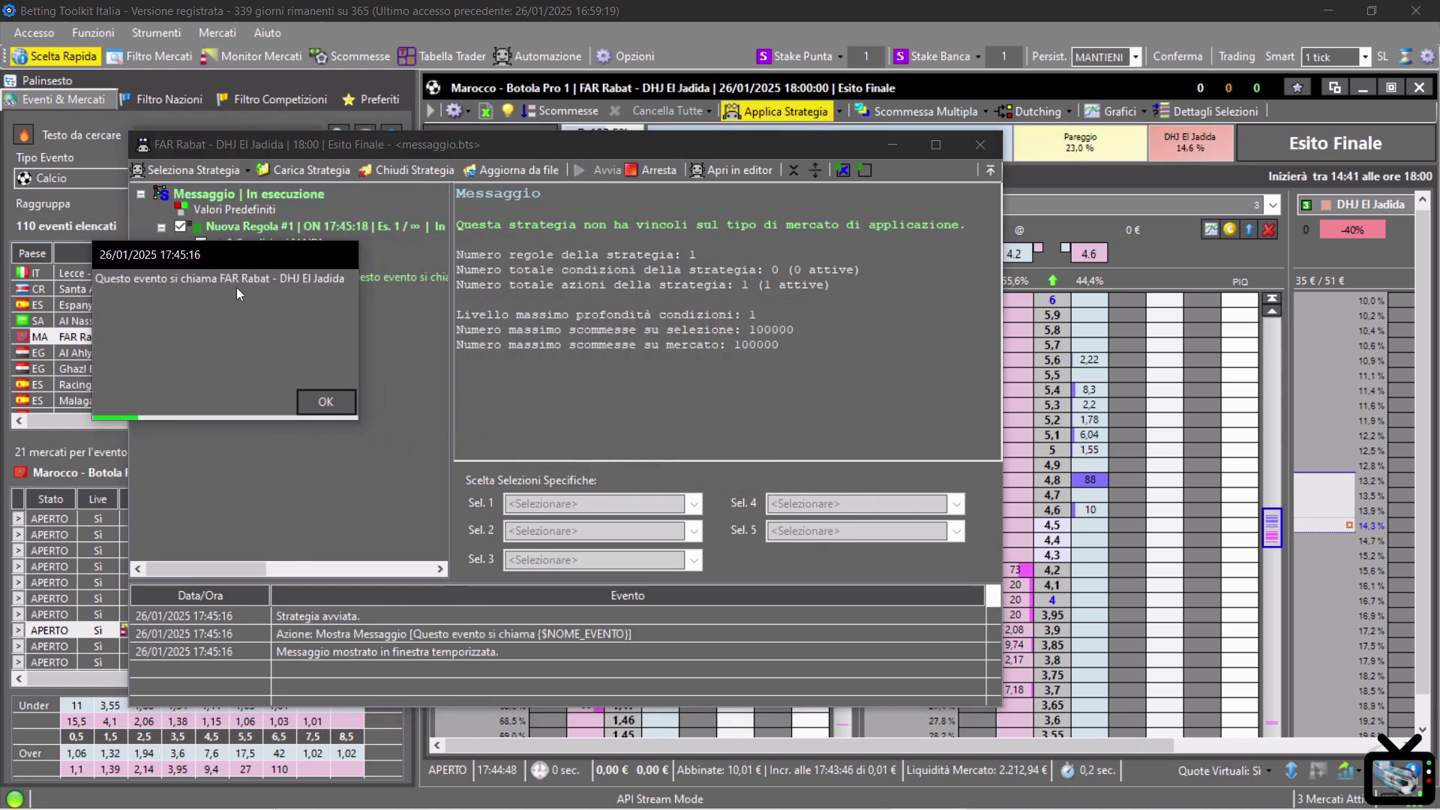
pyautogui.click(767, 112)
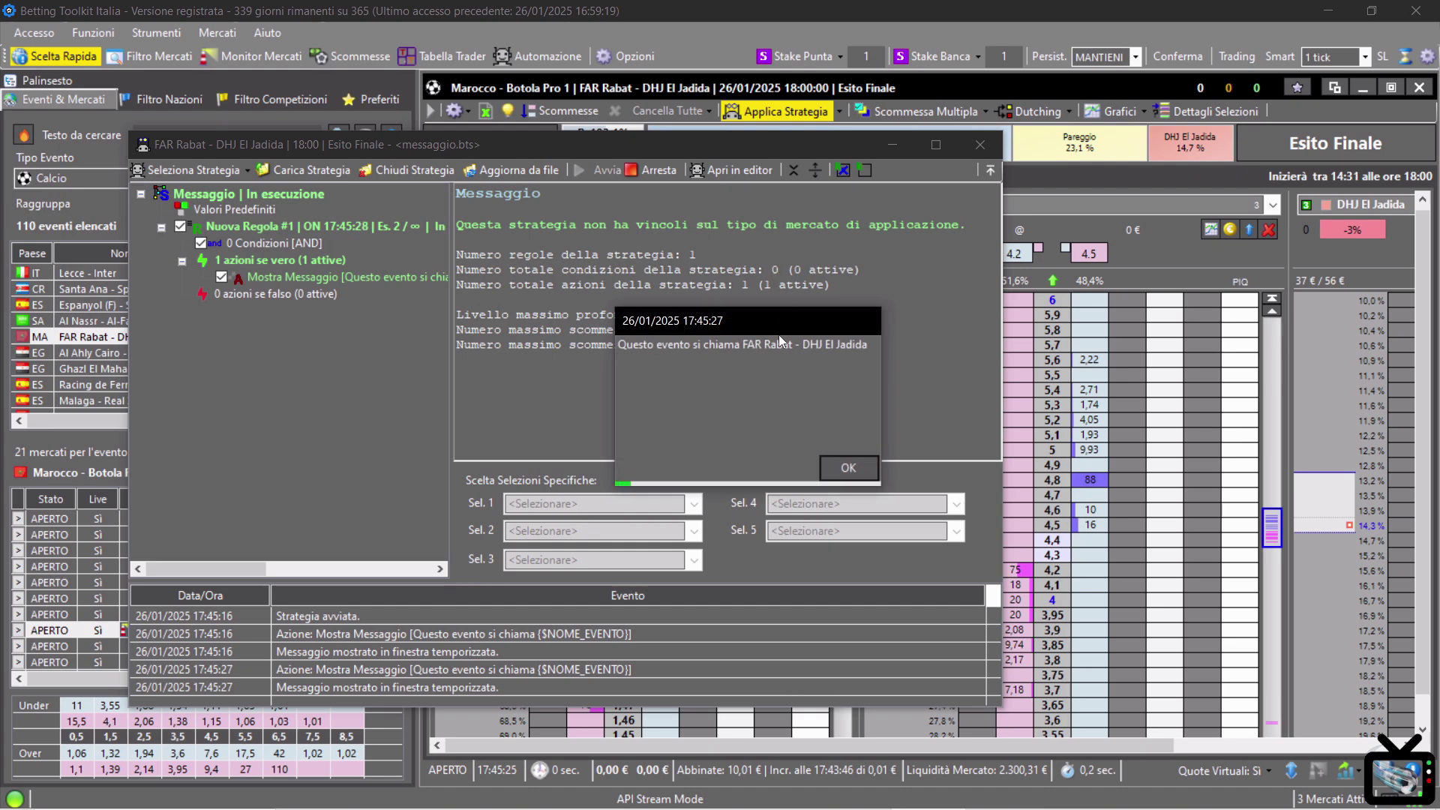
pyautogui.moveTo(779, 334); pyautogui.dragTo(319, 340)
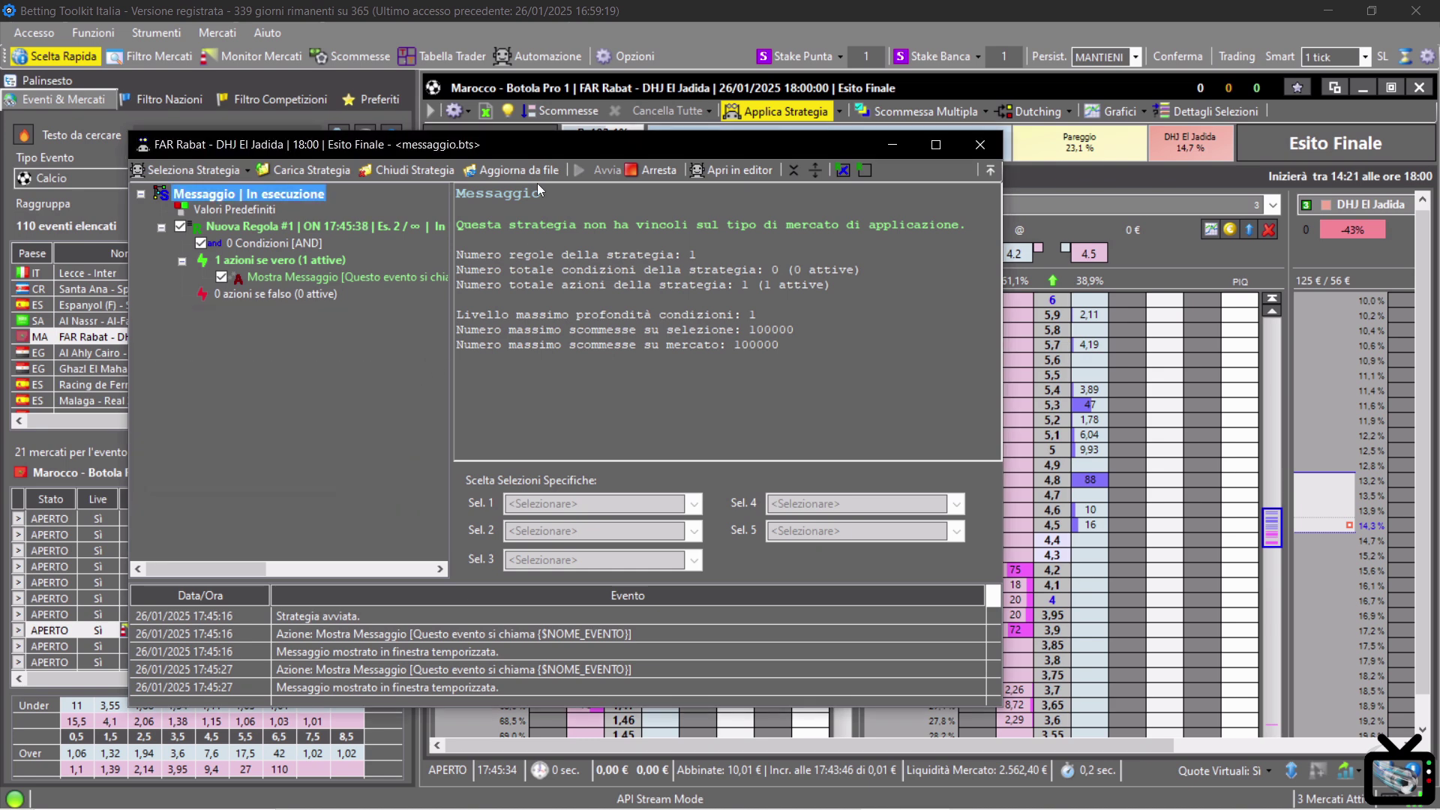
pyautogui.click(848, 467)
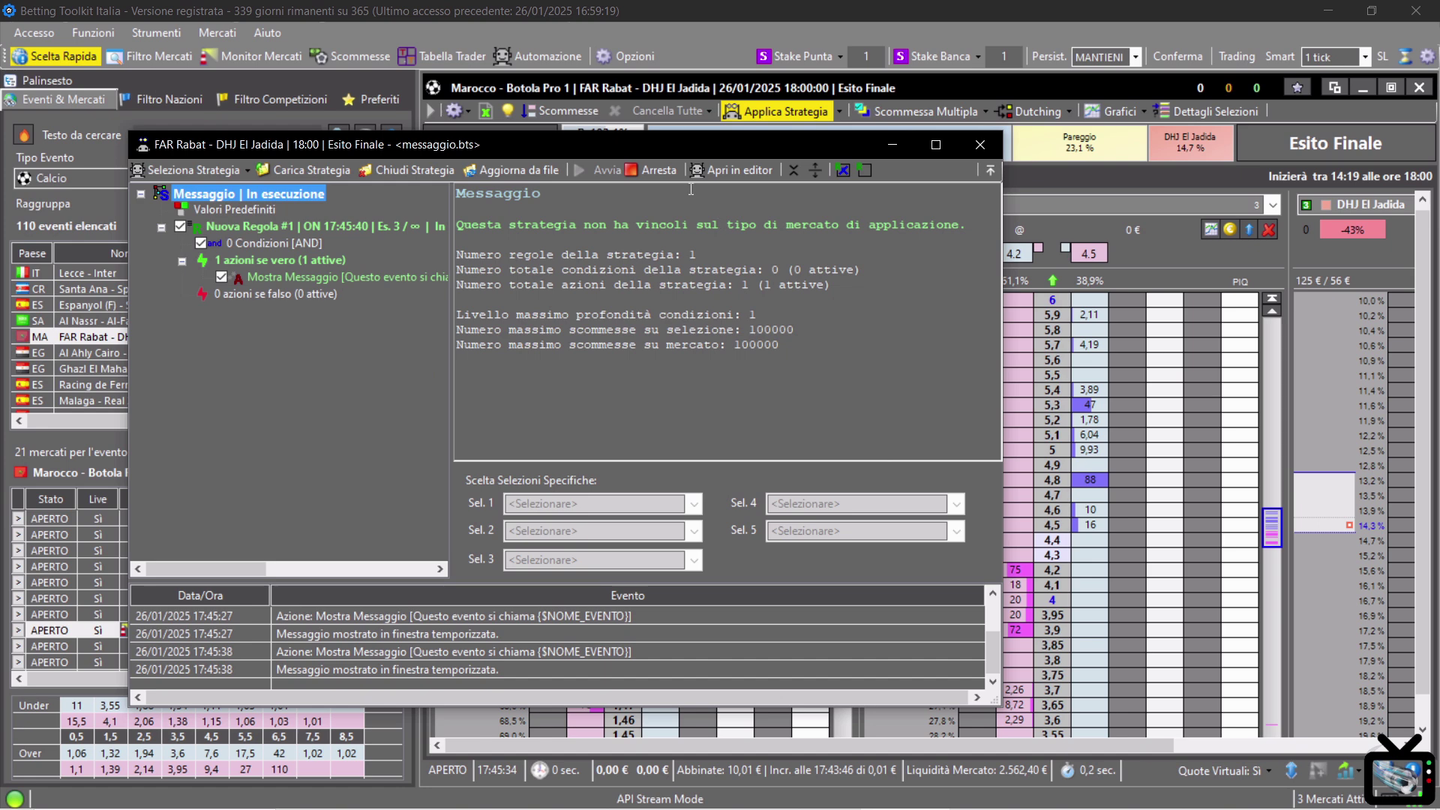
# Step: Enlarge the strategy window, its event log and its rule tree to follow the repeated executions, dismissing the message windows
pyautogui.moveTo(666, 152); pyautogui.dragTo(612, 101)
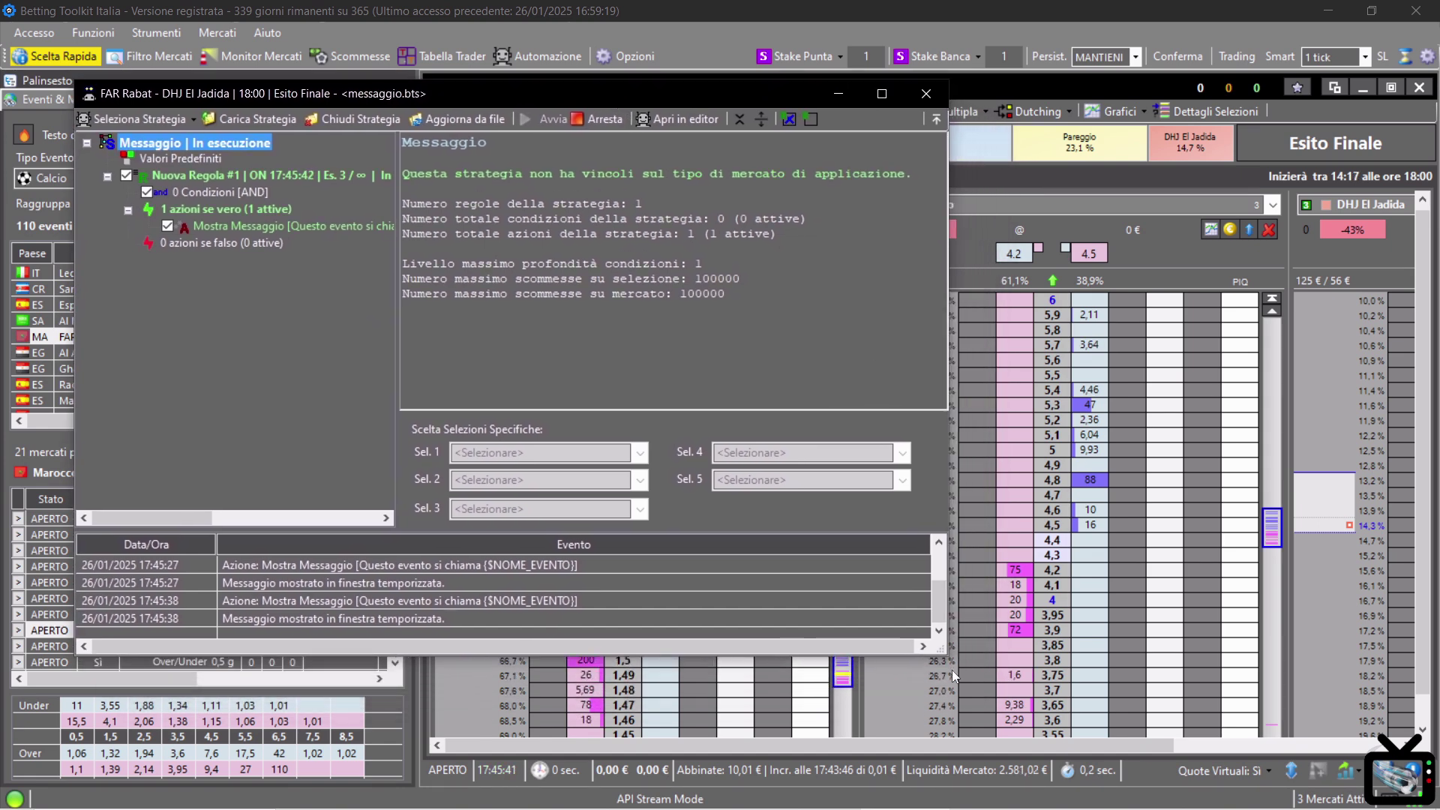
pyautogui.moveTo(949, 658); pyautogui.dragTo(1102, 677)
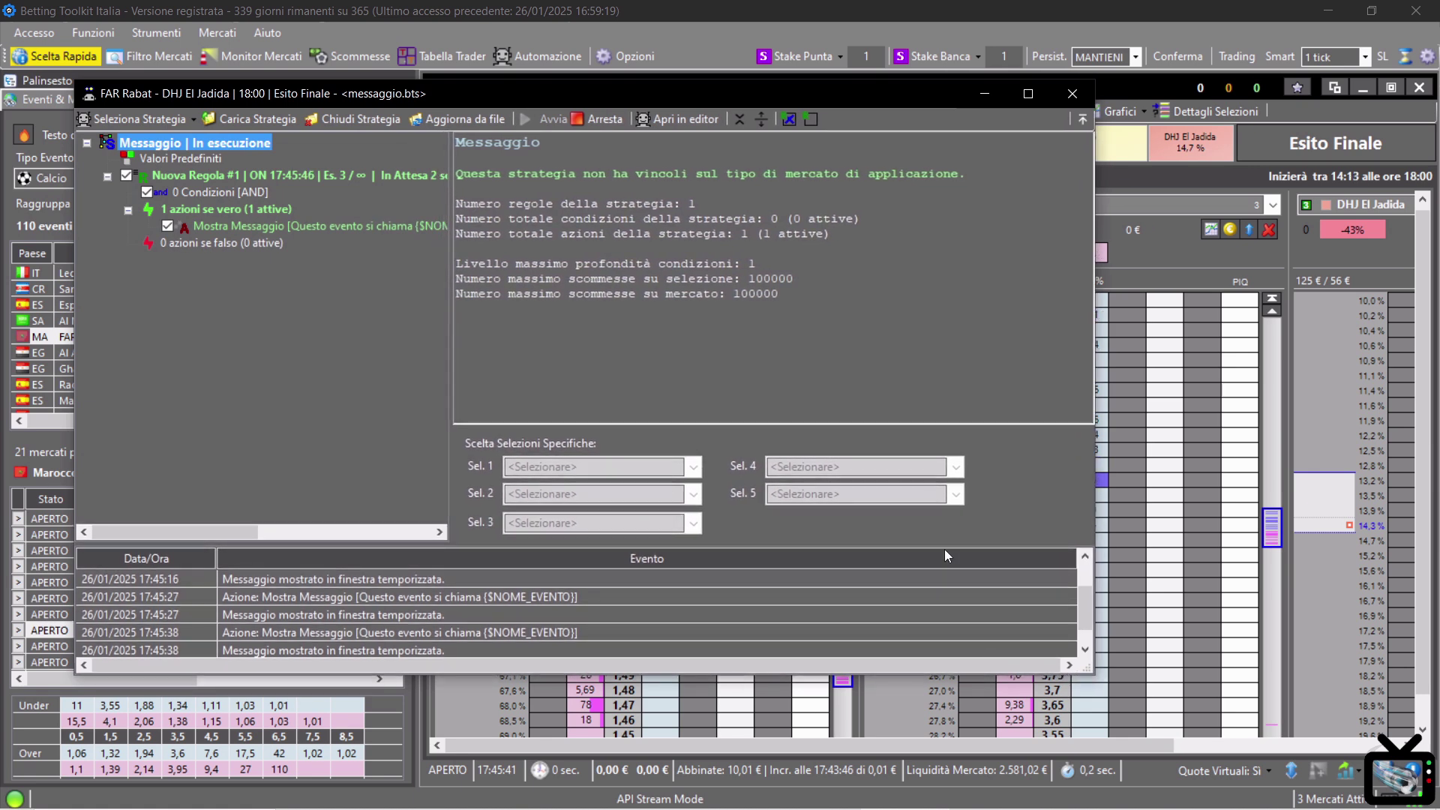
pyautogui.moveTo(941, 545); pyautogui.dragTo(737, 384)
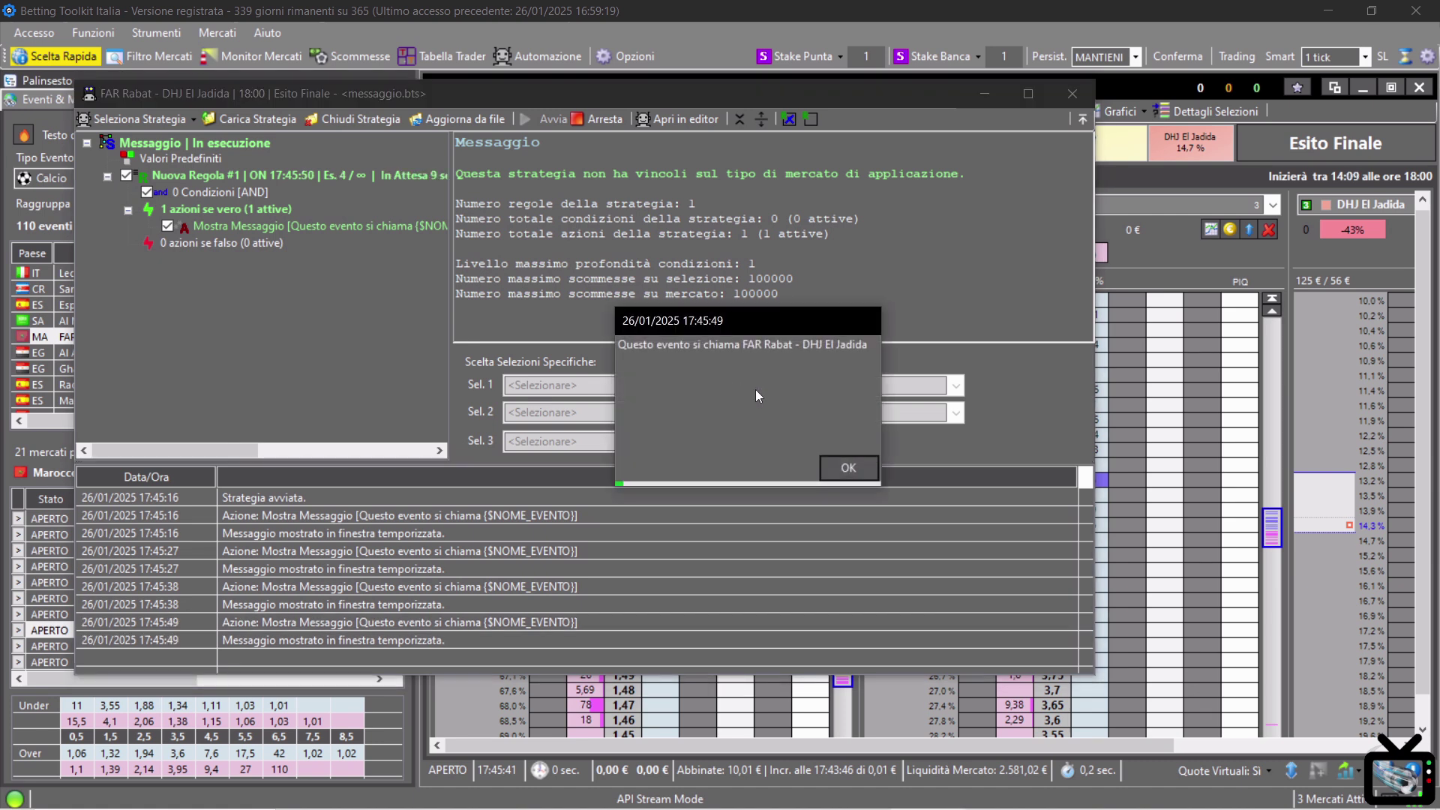
pyautogui.click(831, 466)
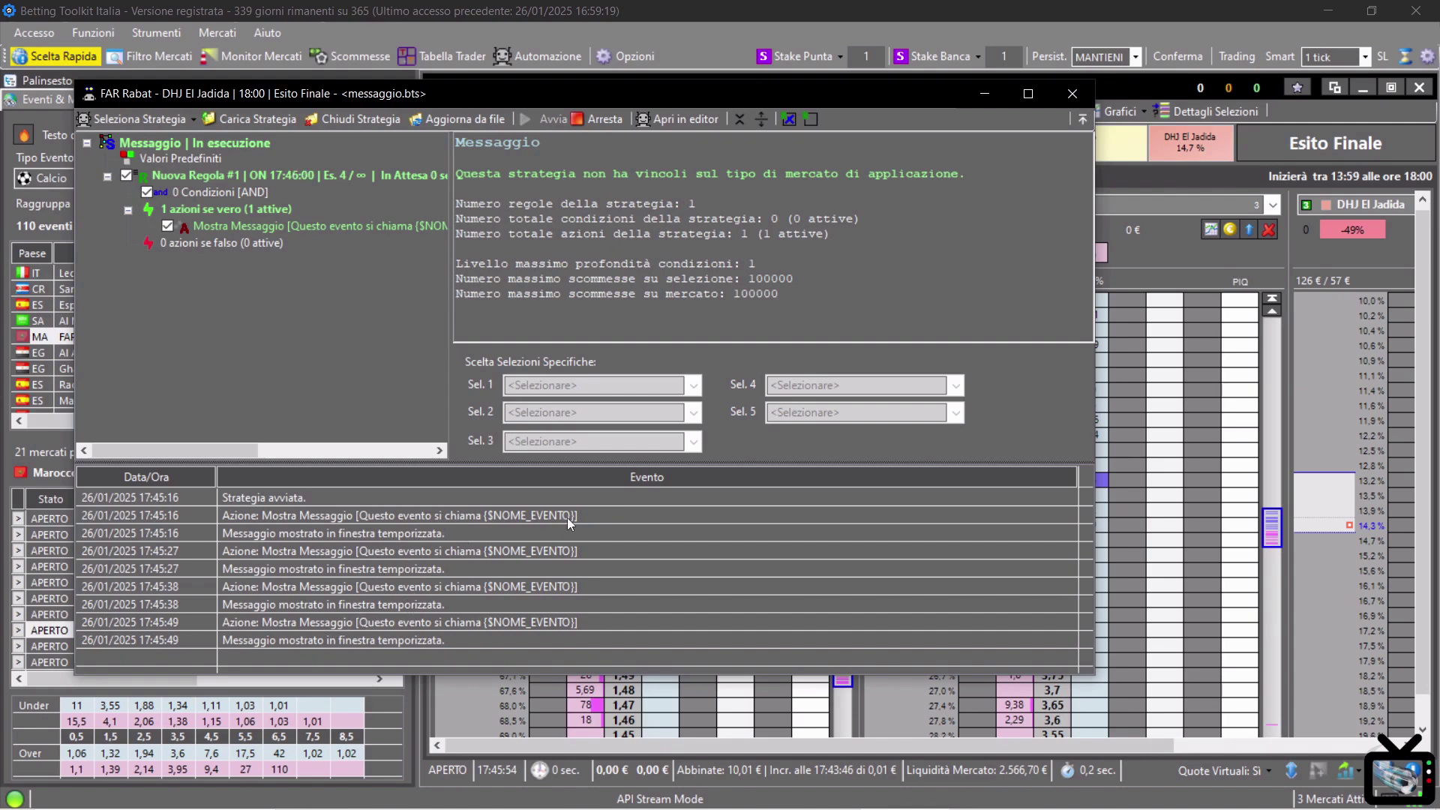
pyautogui.click(849, 468)
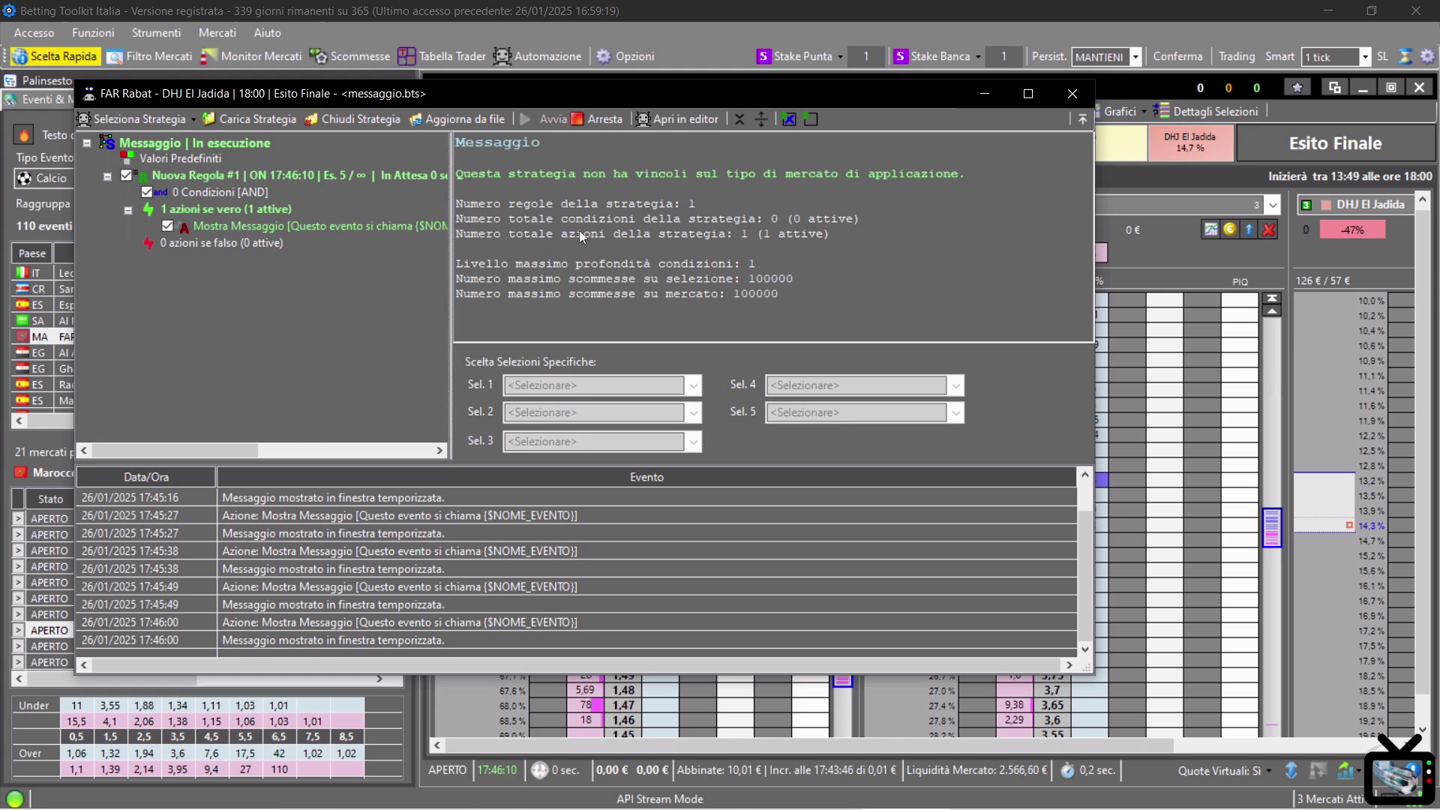
pyautogui.moveTo(450, 231); pyautogui.dragTo(699, 229)
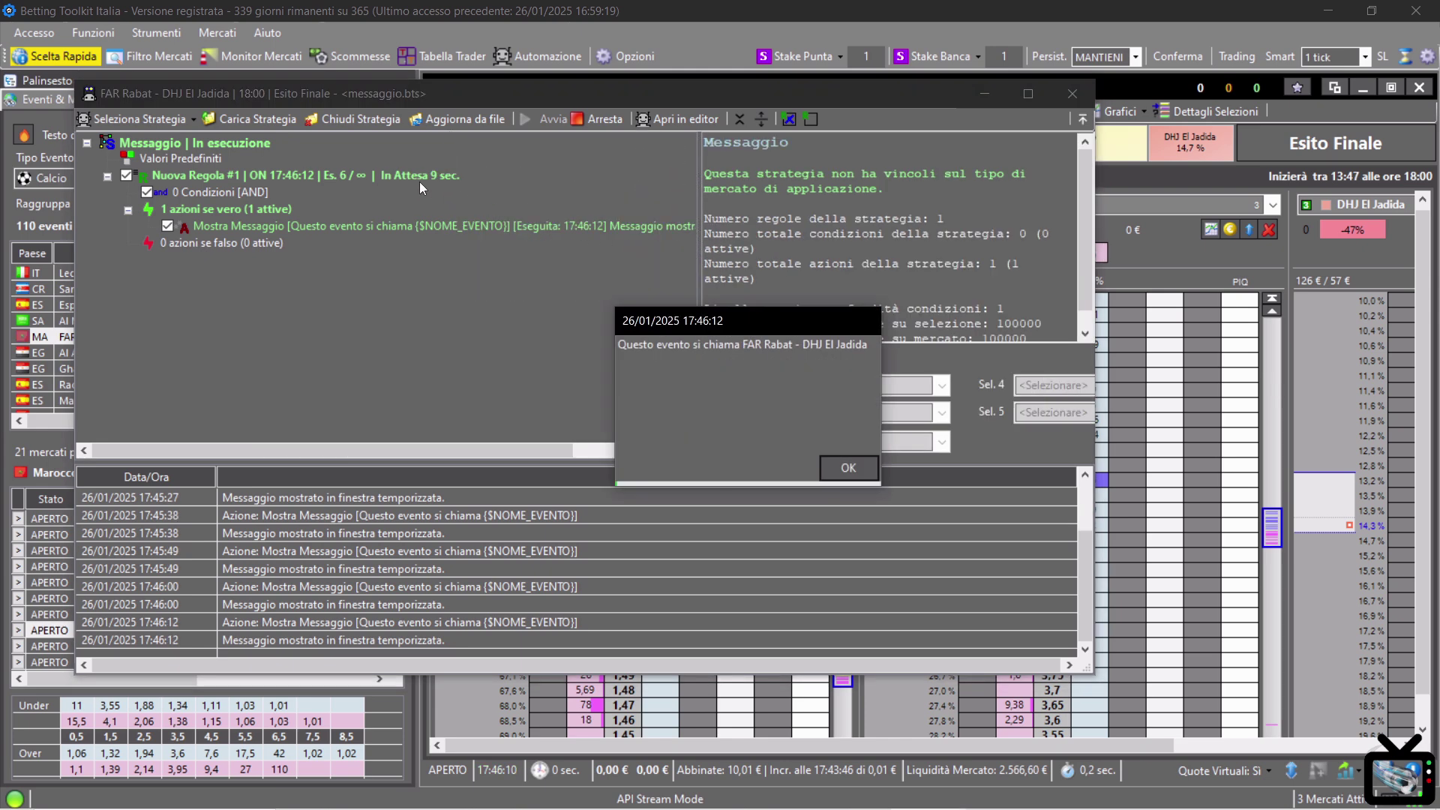
pyautogui.click(867, 467)
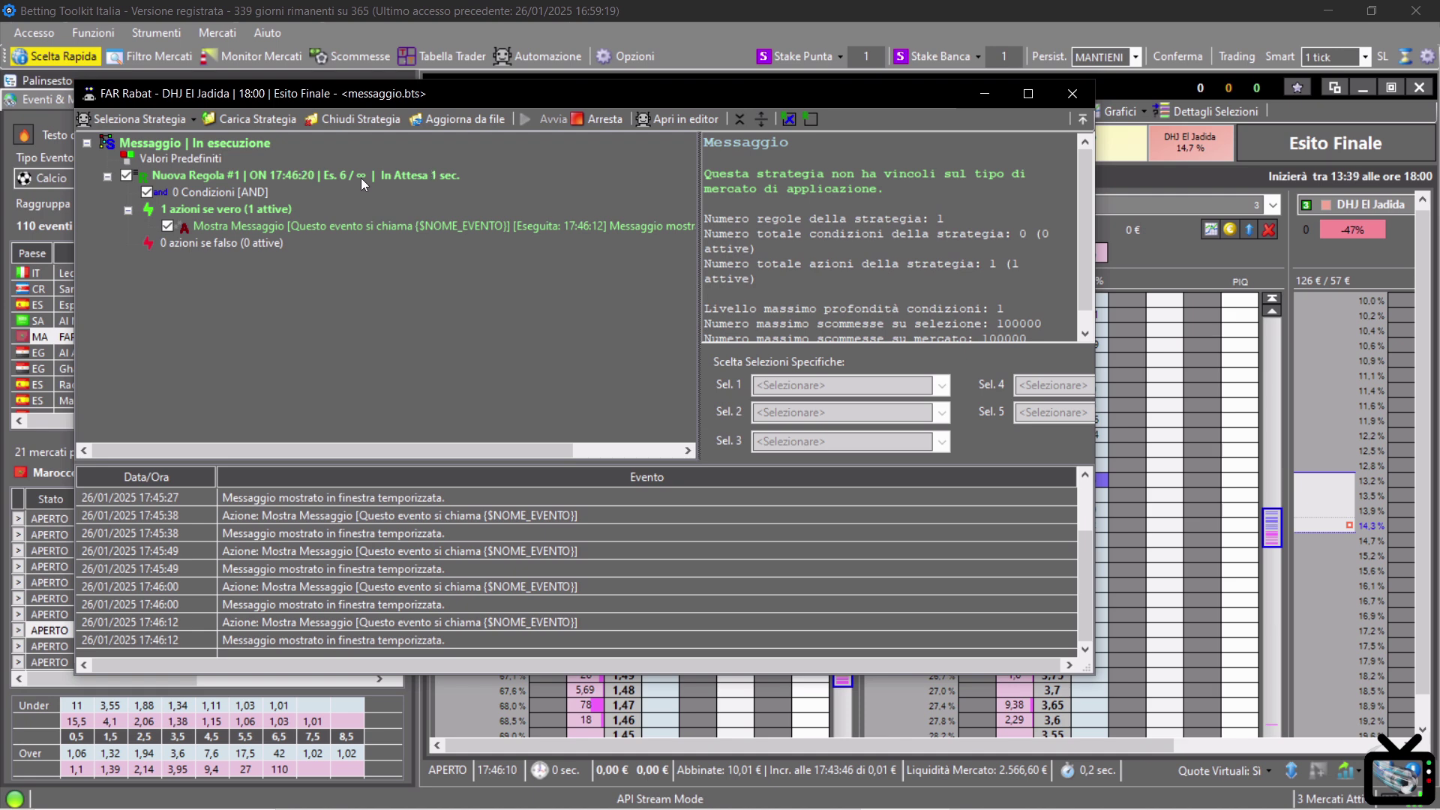
# Step: Stop the running Messaggio strategy and remove it from the market, closing its strategy window
pyautogui.moveTo(650, 86); pyautogui.dragTo(739, 161)
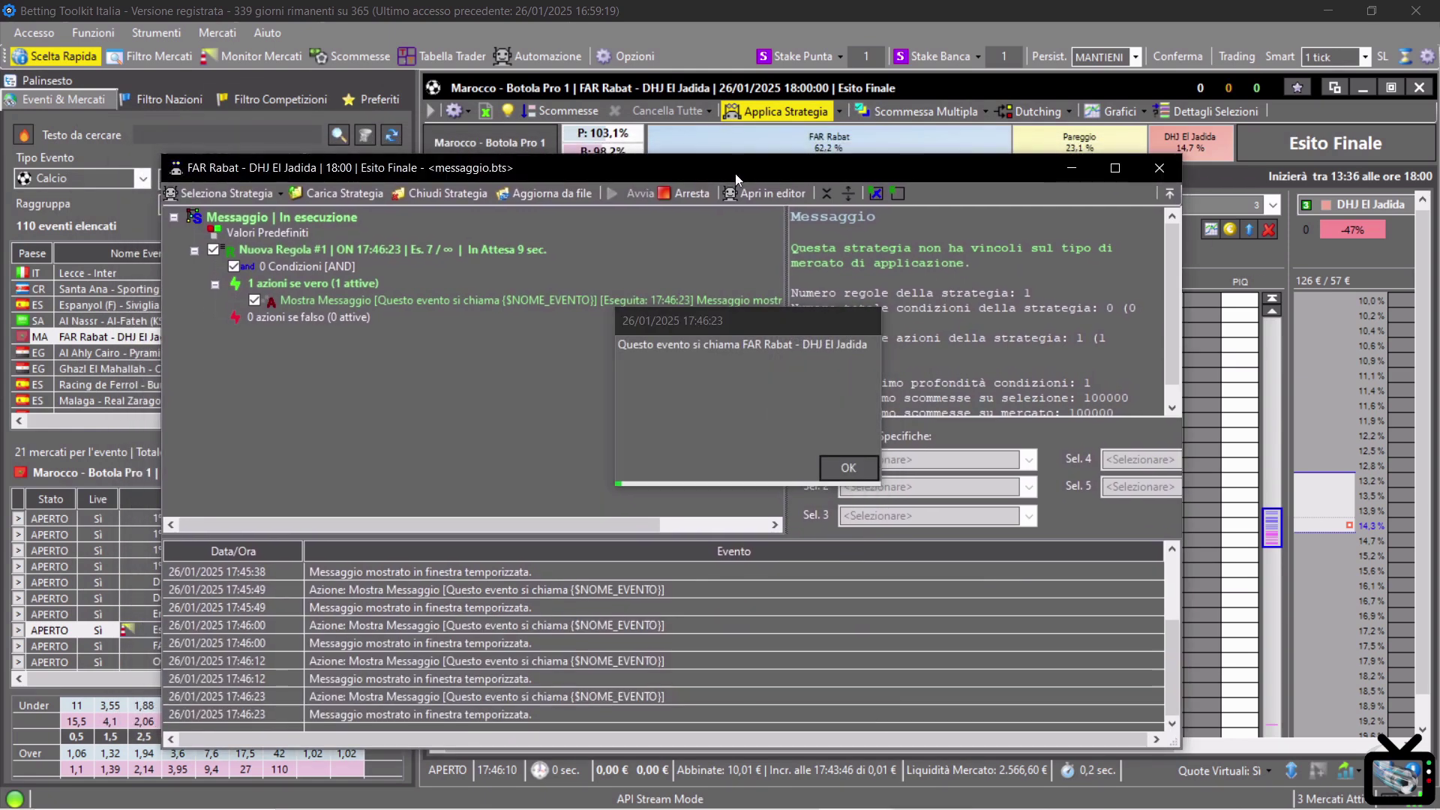
pyautogui.click(850, 470)
pyautogui.click(689, 194)
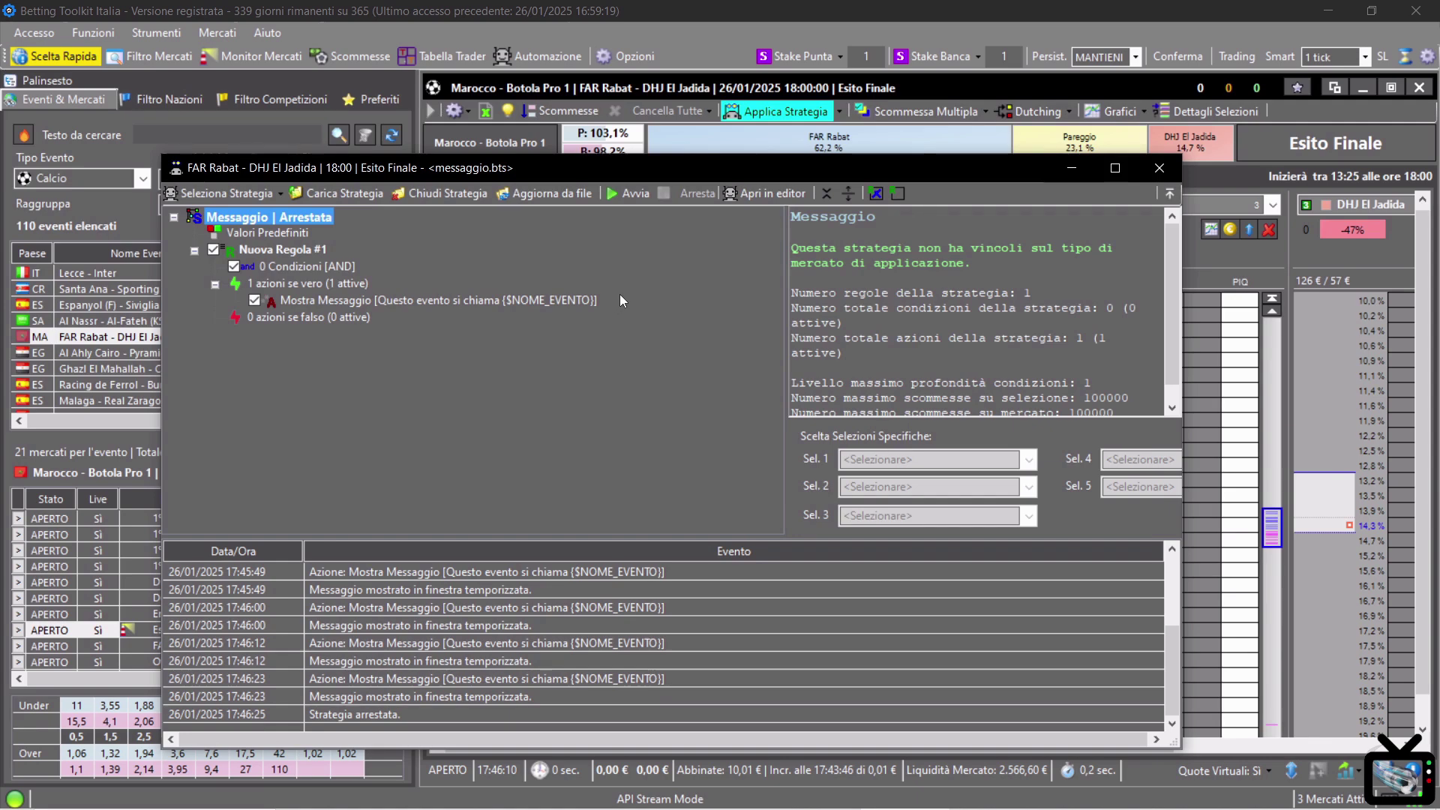
pyautogui.click(444, 194)
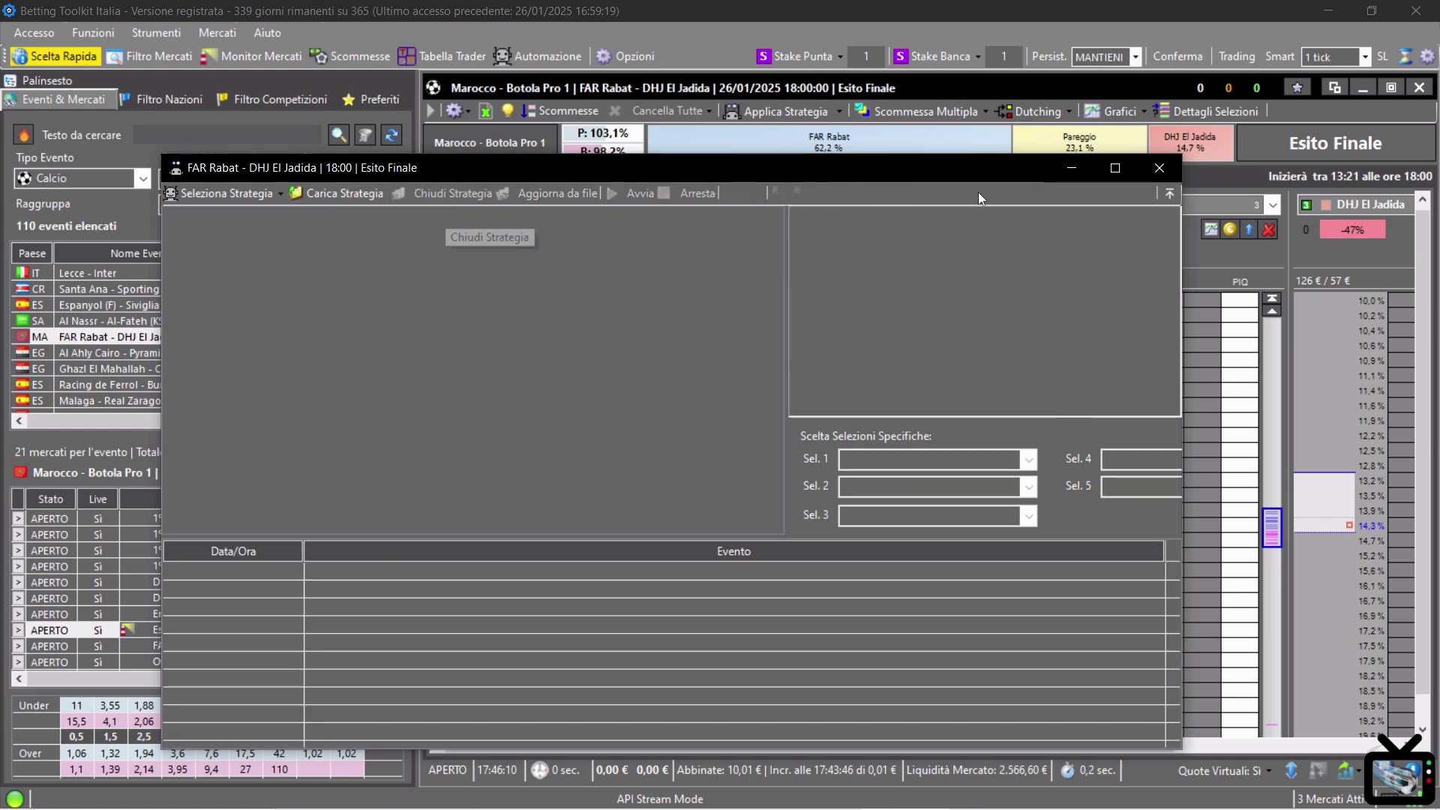
pyautogui.click(1160, 169)
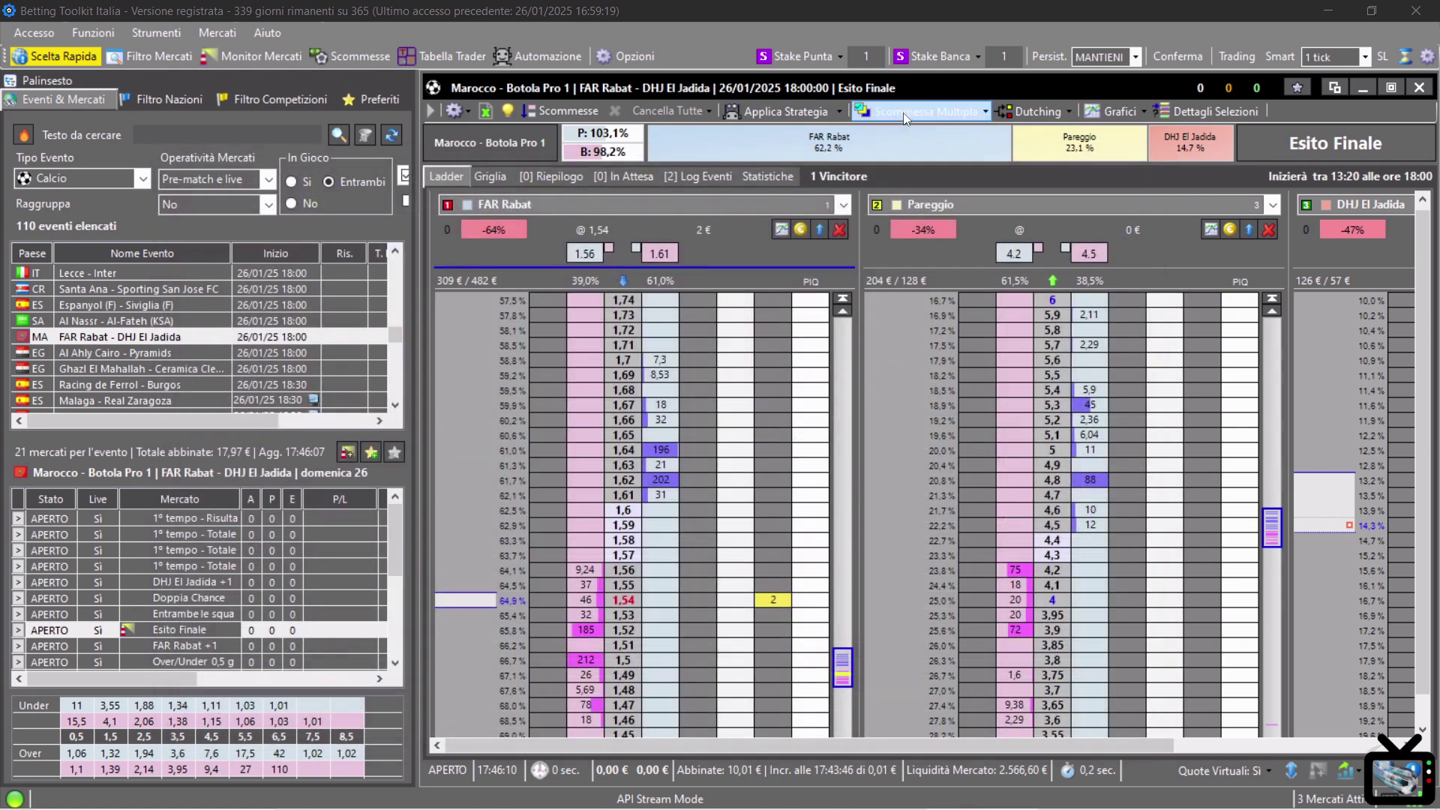
# Step: Run the Messaggio strategy directly from the Esito Finale market window, and stop and remove it after dismissing its message
pyautogui.click(840, 113)
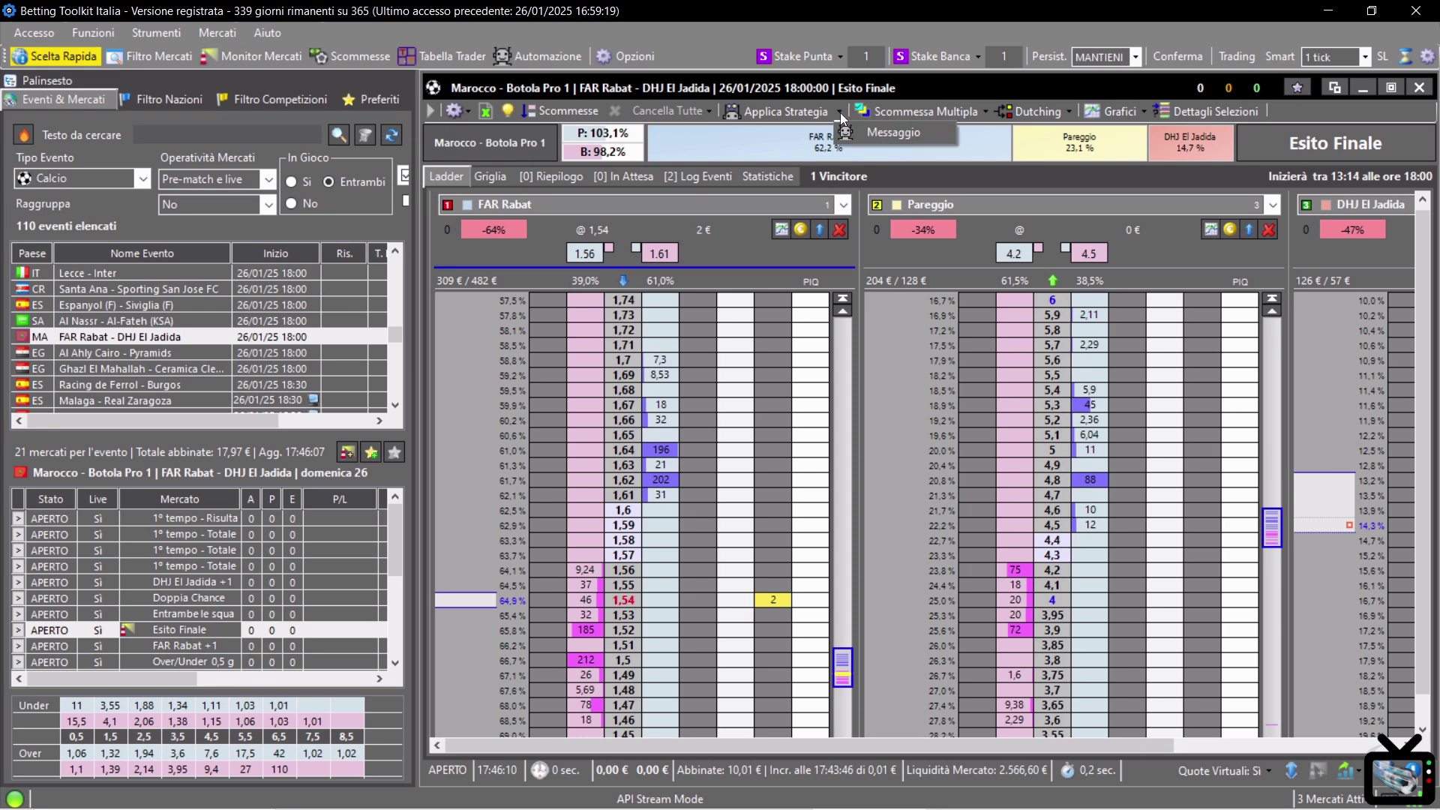
pyautogui.click(938, 132)
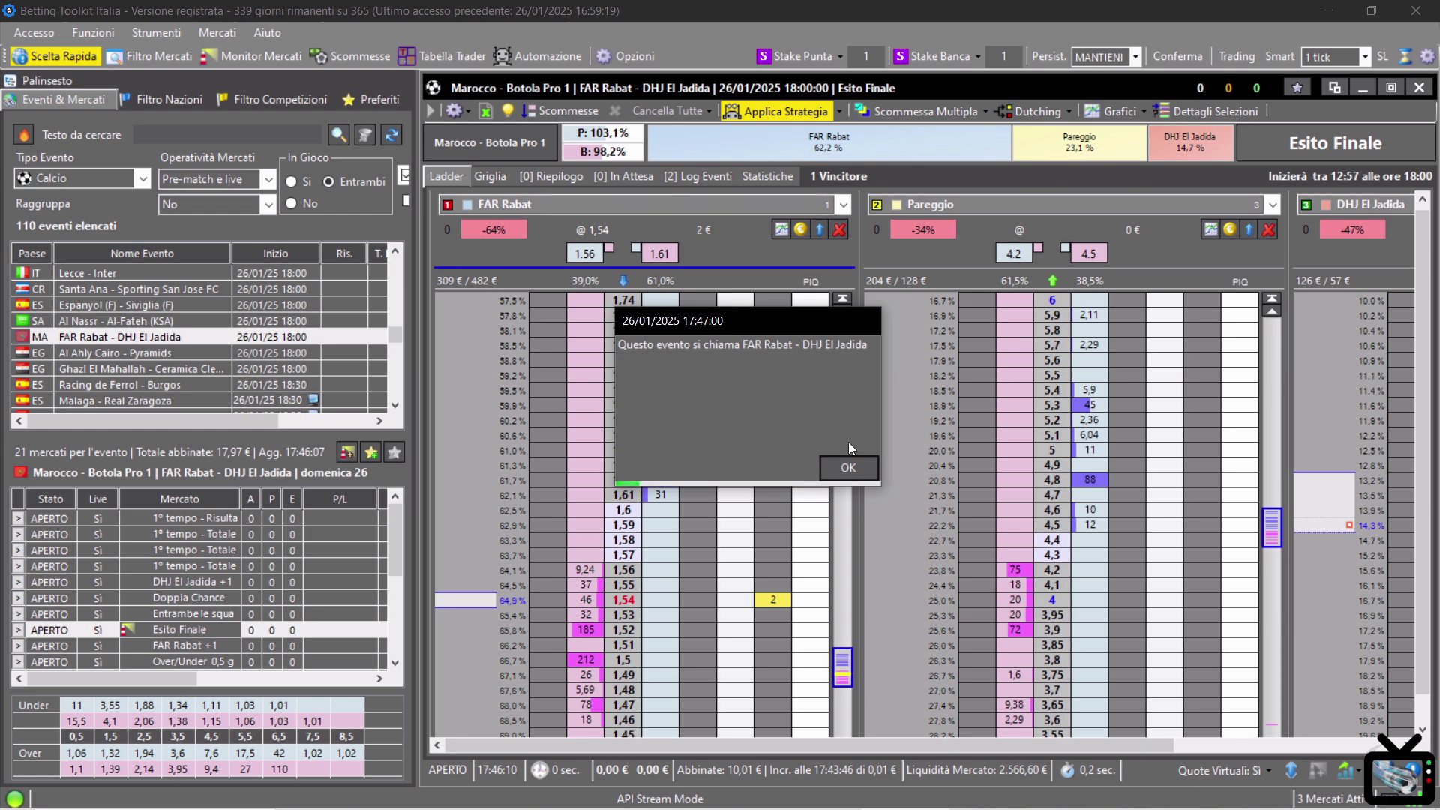
pyautogui.click(856, 467)
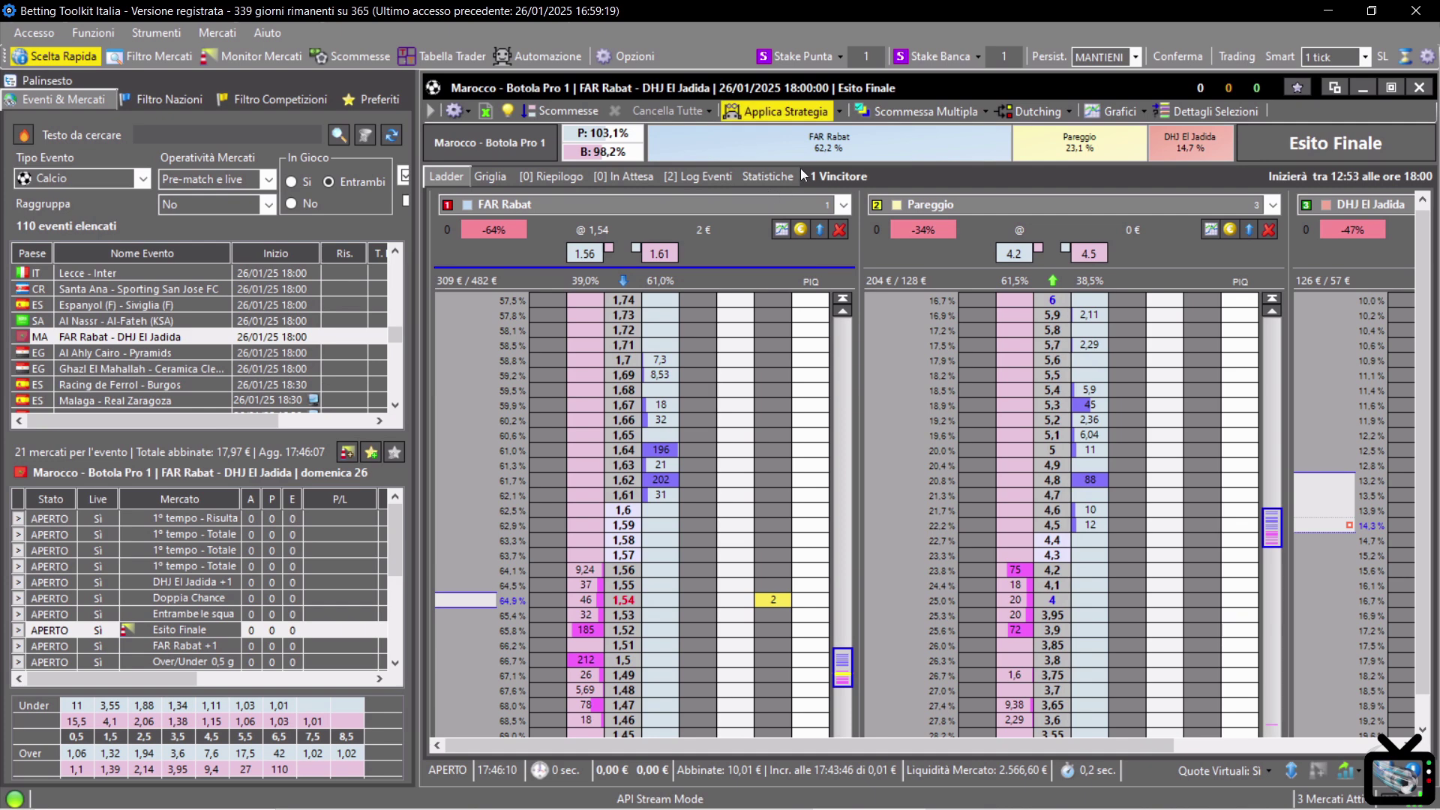
pyautogui.click(782, 113)
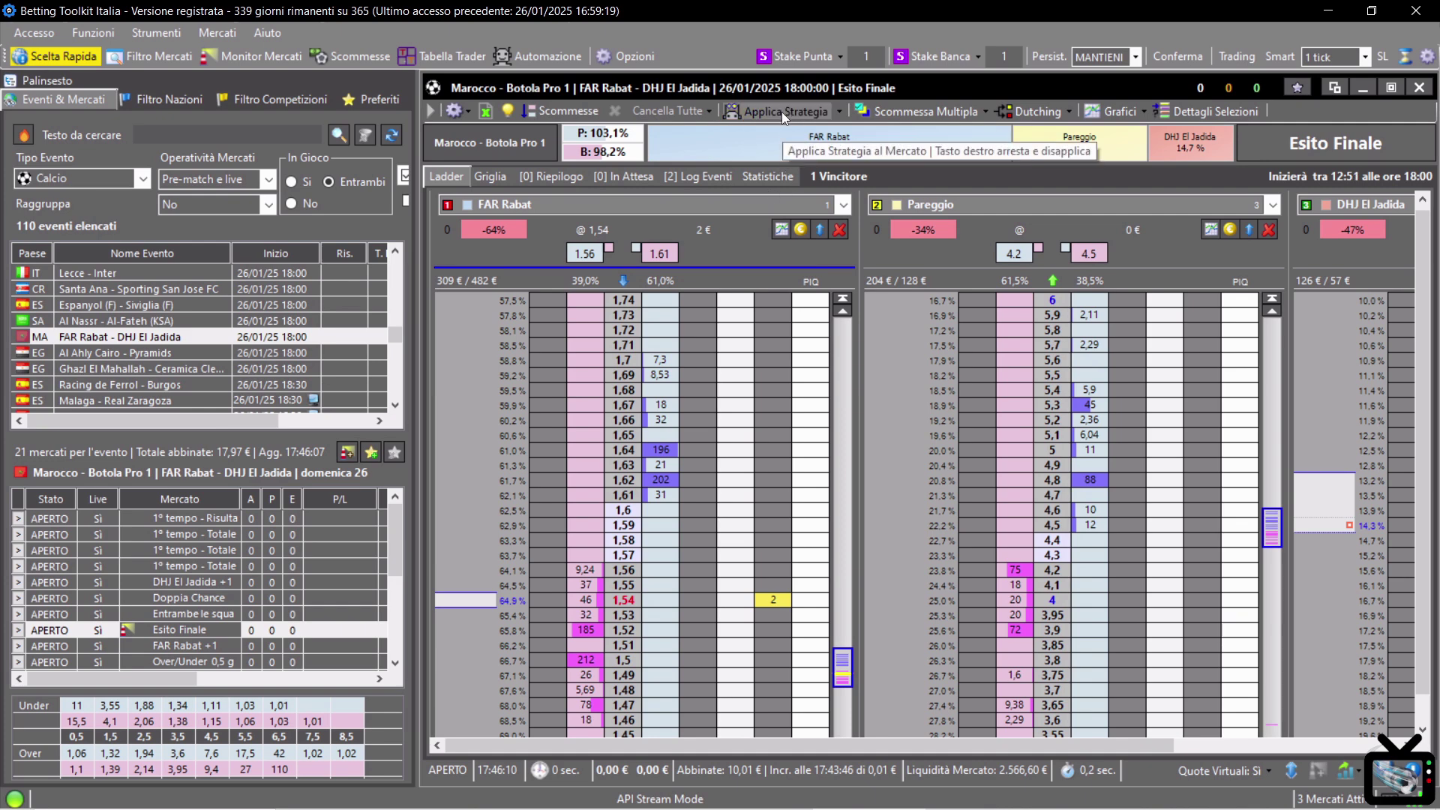
pyautogui.click(782, 114)
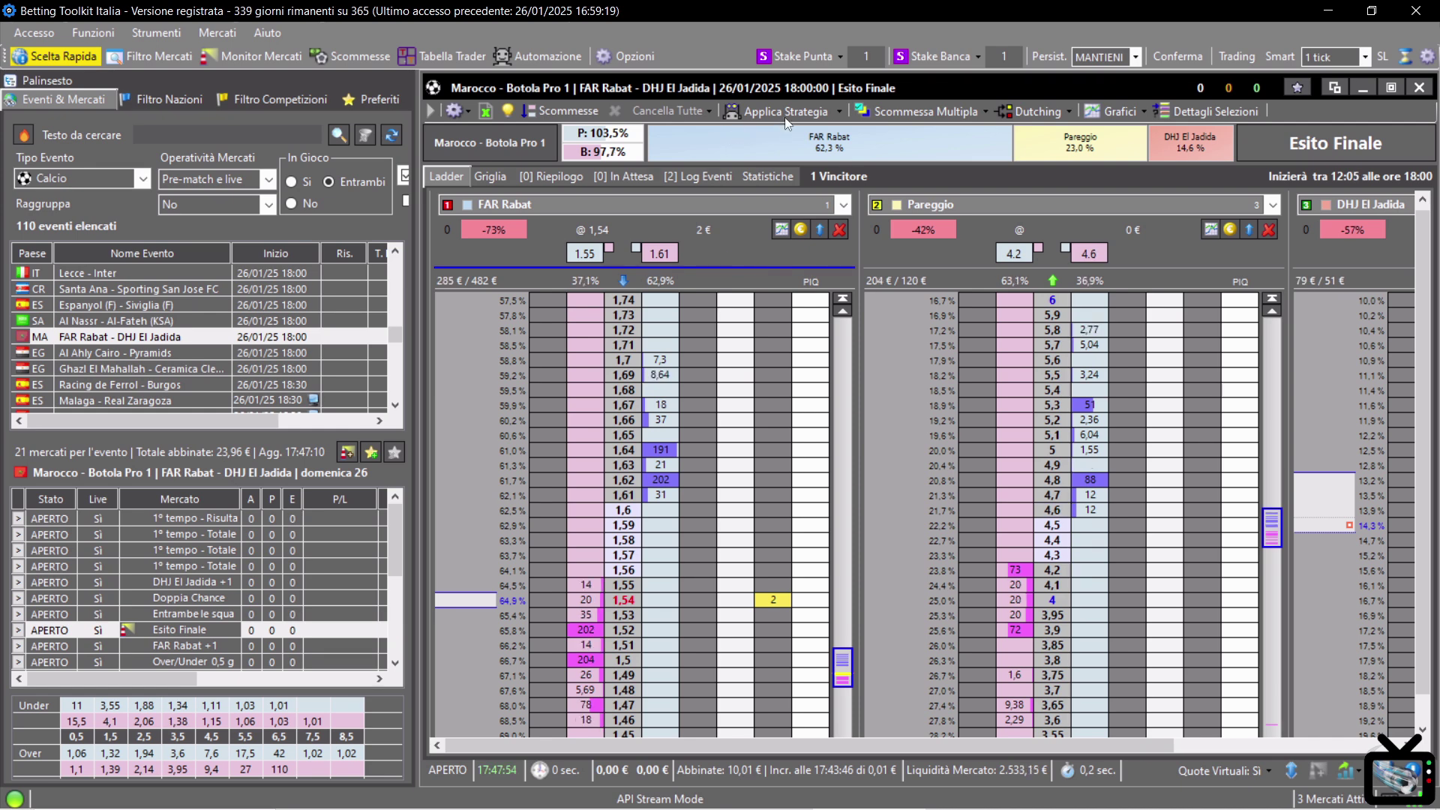
# Step: Create a new strategy in the automation strategy manager and rename it Punta su Favorita
pyautogui.click(546, 57)
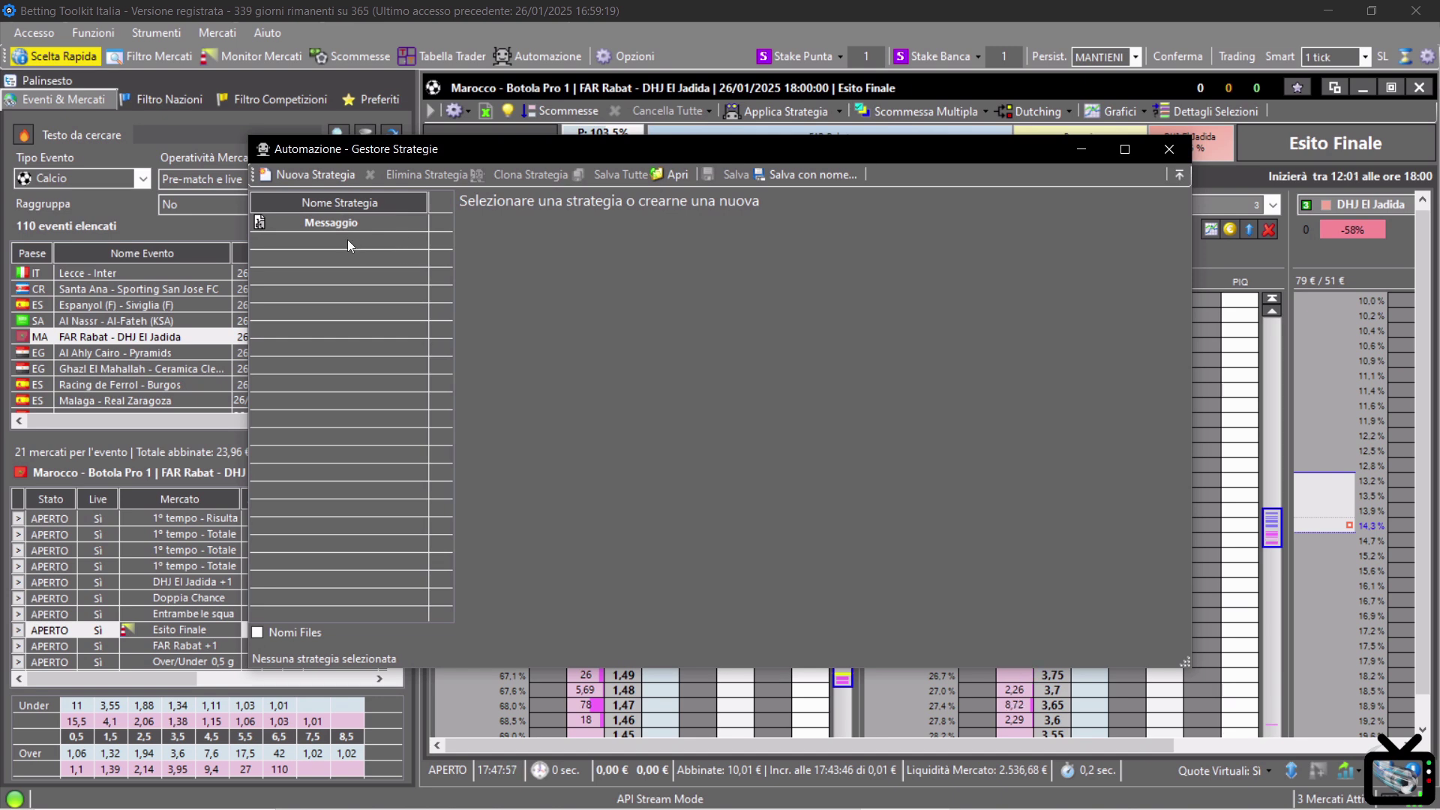
pyautogui.click(315, 175)
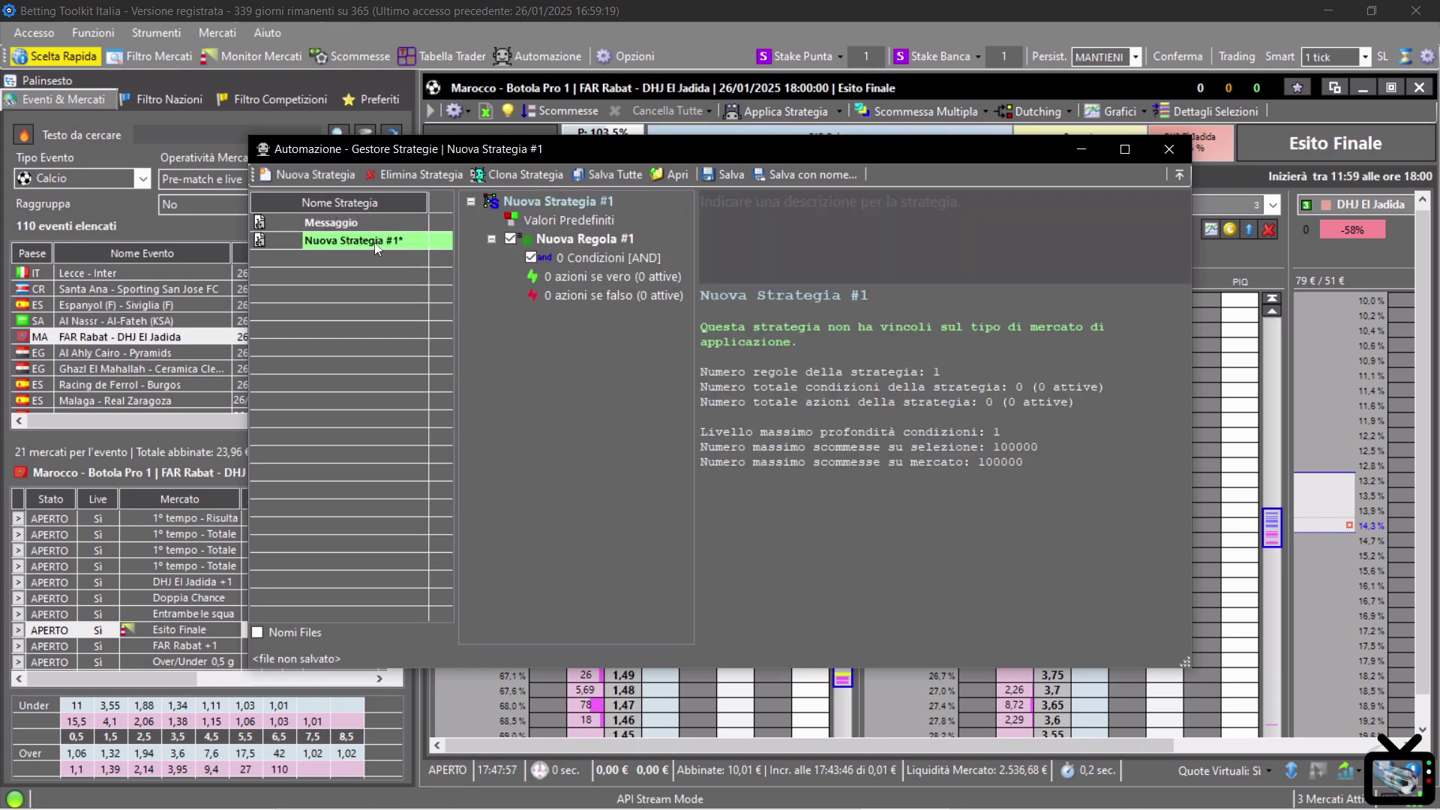
pyautogui.rightClick(372, 242)
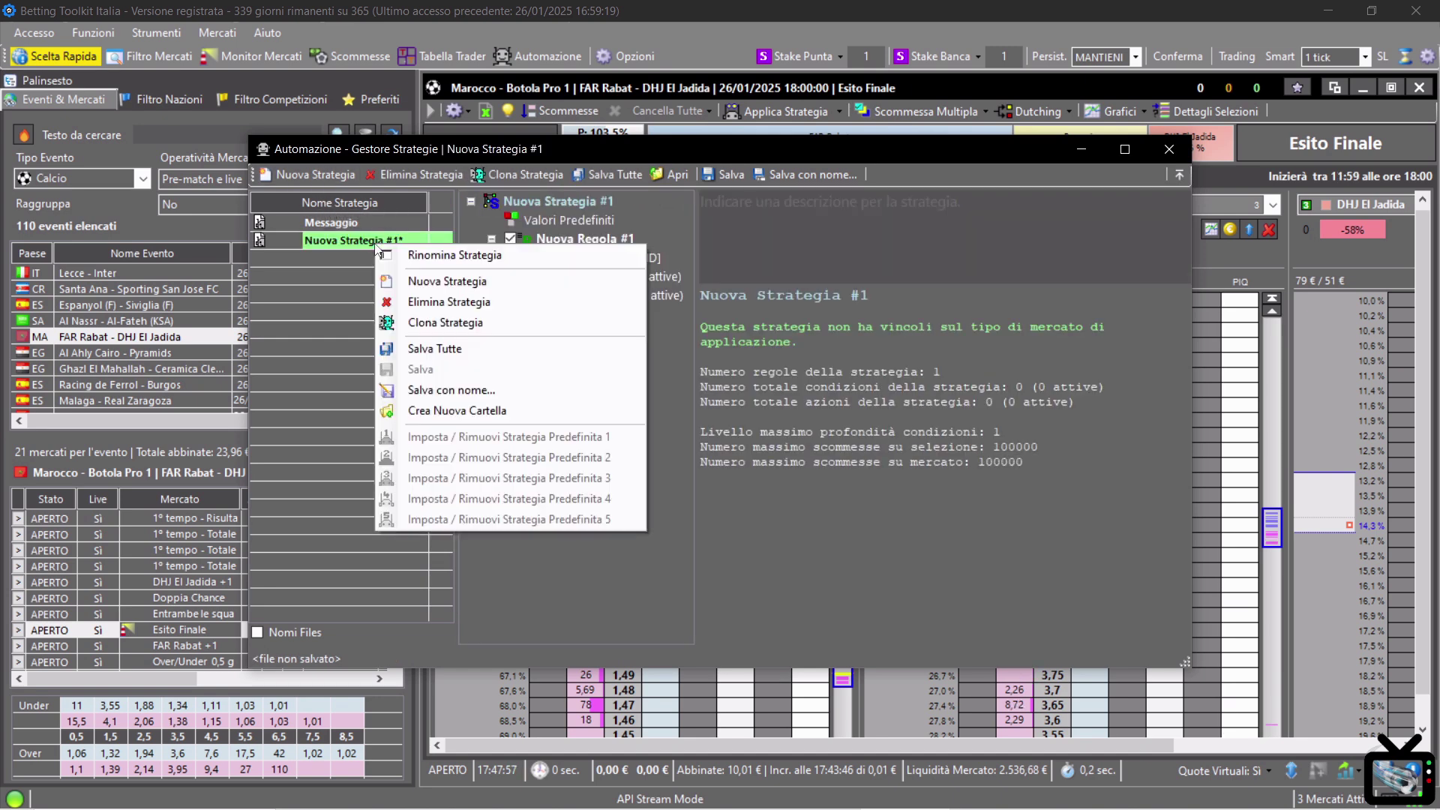
pyautogui.click(471, 256)
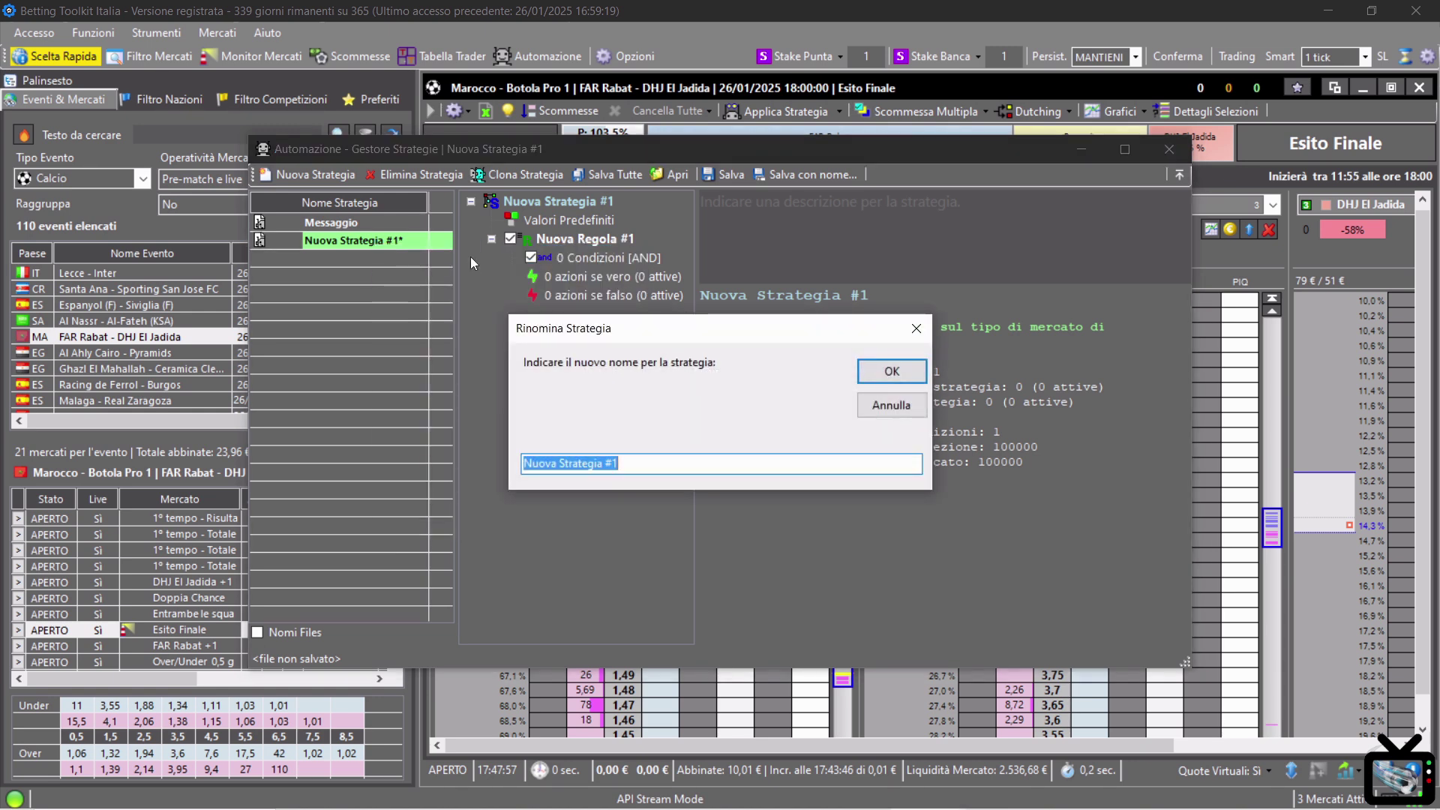
pyautogui.write('Punta su ')
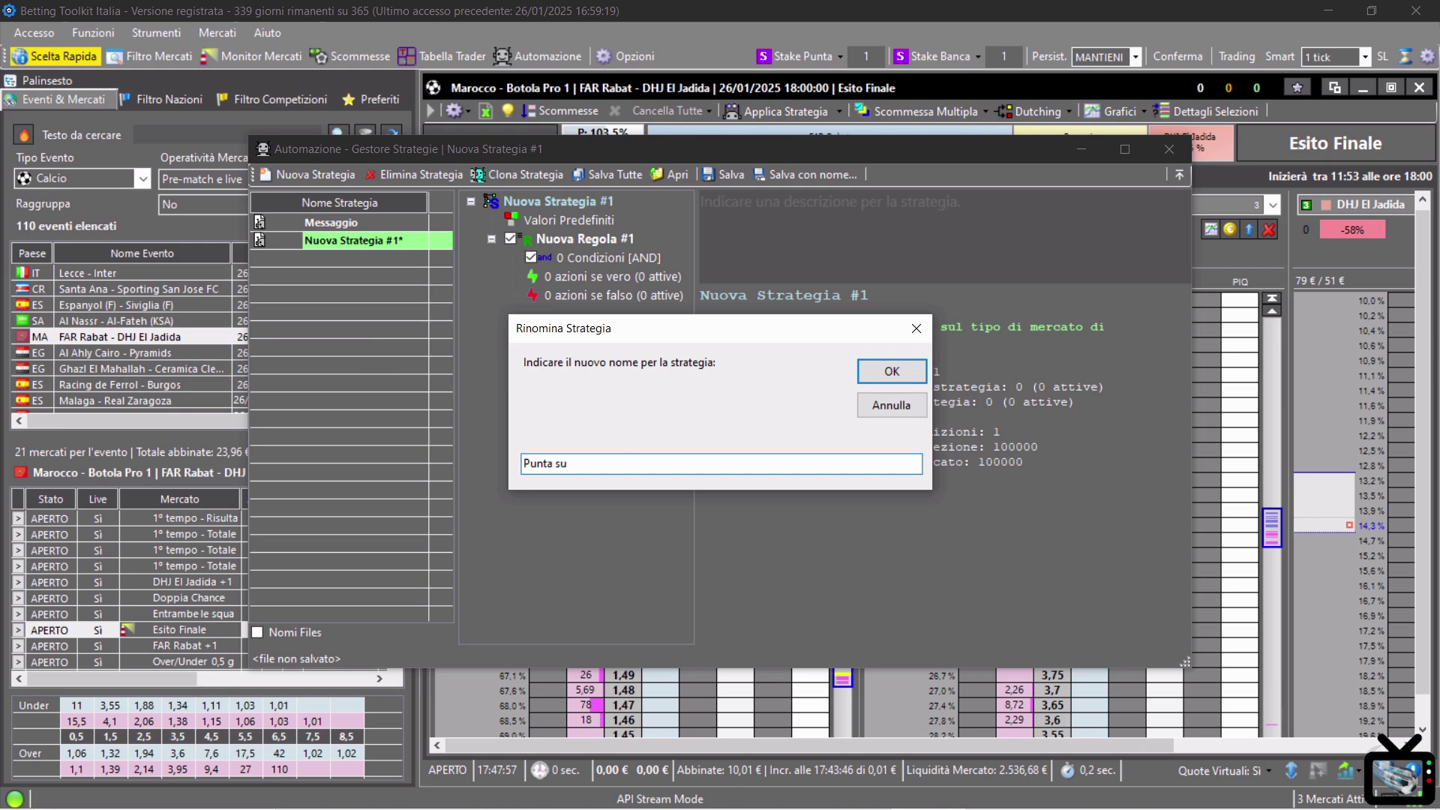
pyautogui.write('Favorita')
pyautogui.click(885, 373)
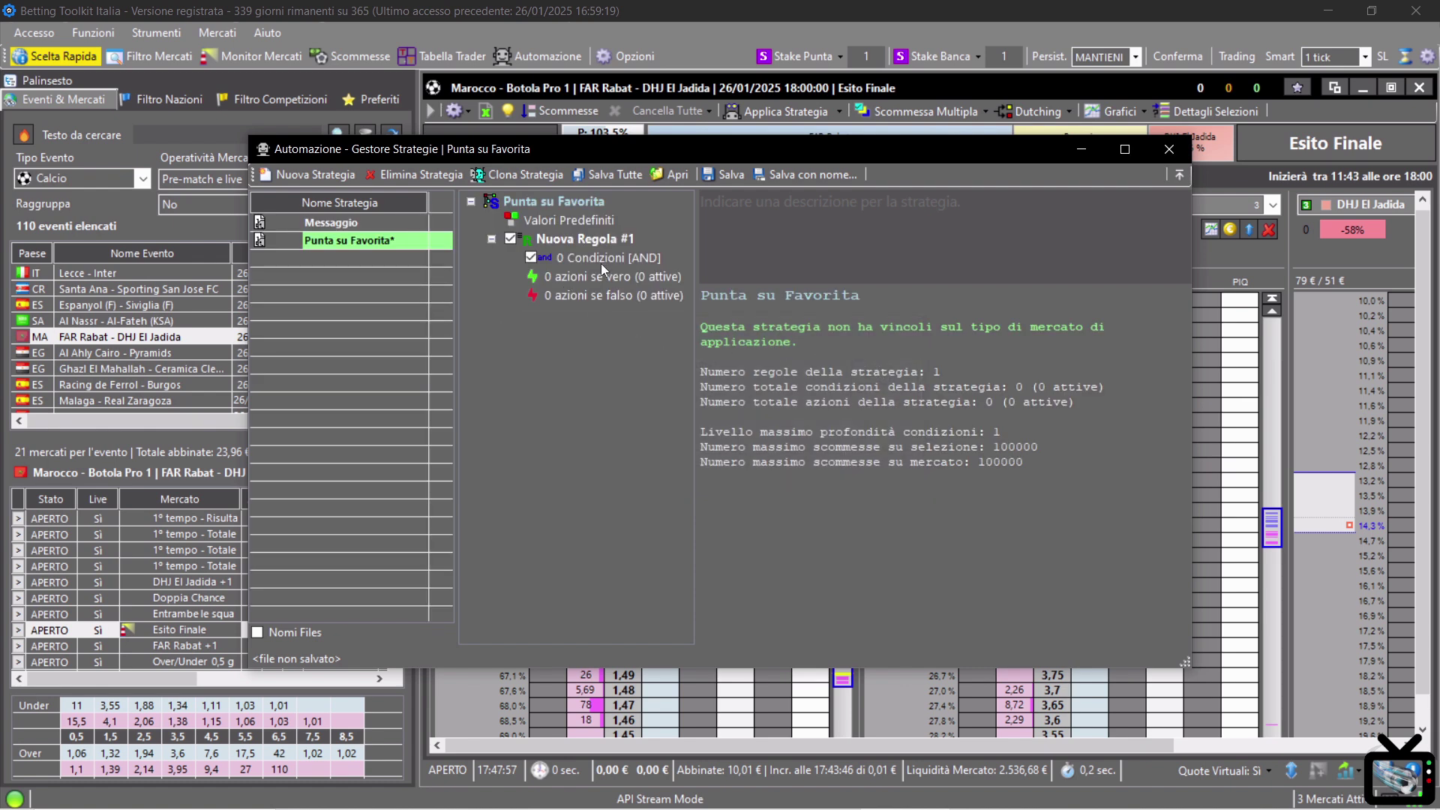
# Step: Add a Piazza Scommessa action to the rule's actions for true conditions, with a fixed stake of 1,00
pyautogui.rightClick(643, 277)
pyautogui.click(641, 291)
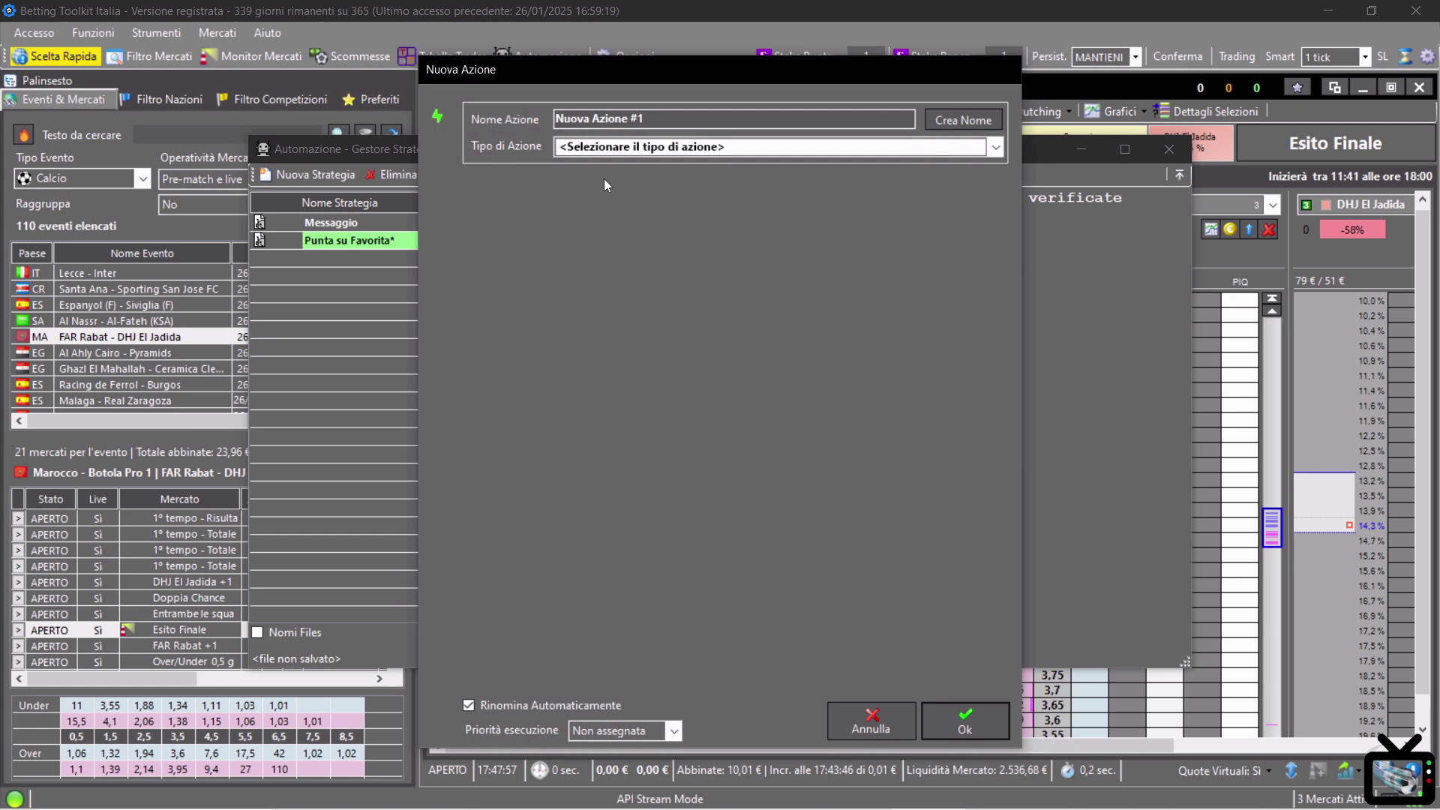
pyautogui.click(606, 147)
pyautogui.click(606, 180)
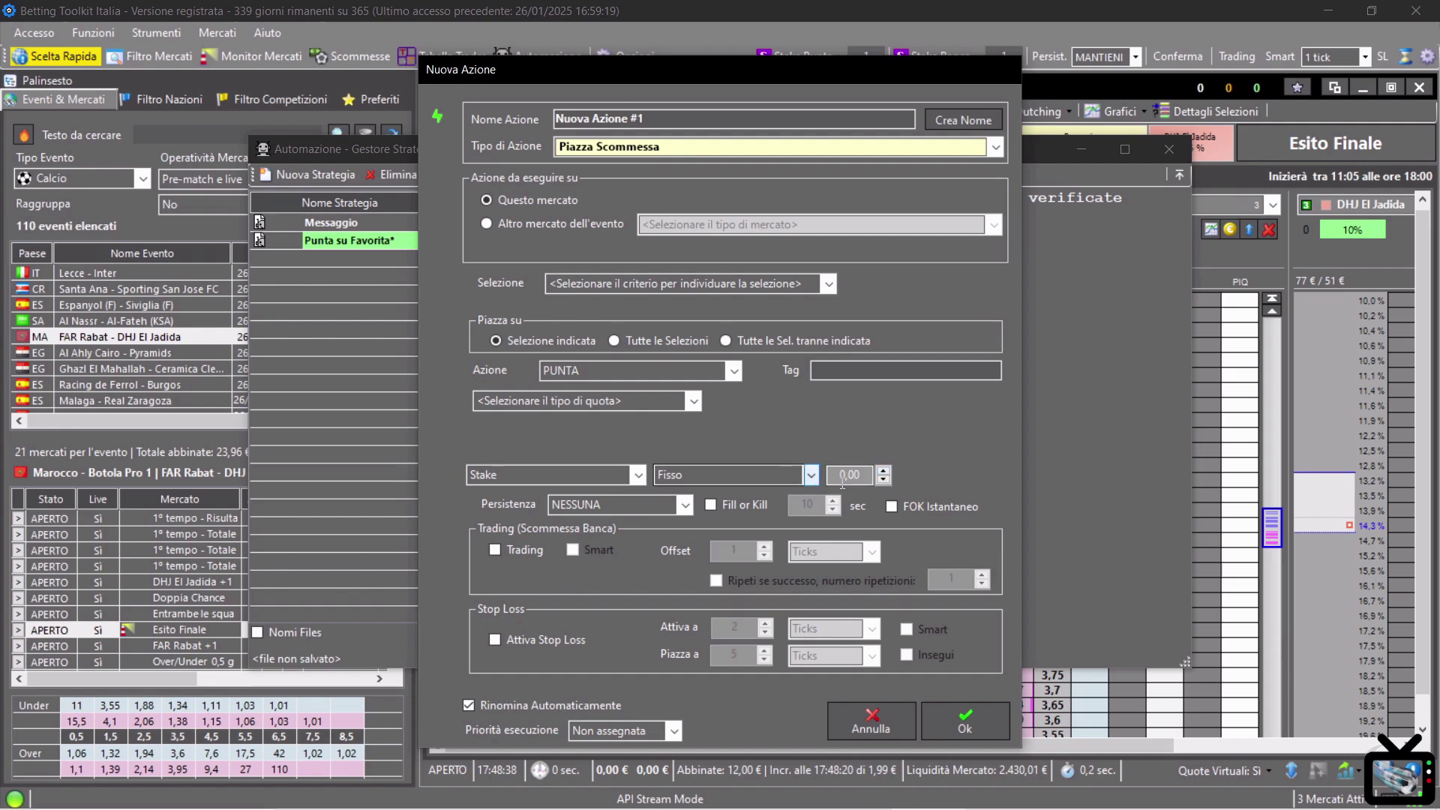
pyautogui.doubleClick(871, 472)
pyautogui.write('1000')
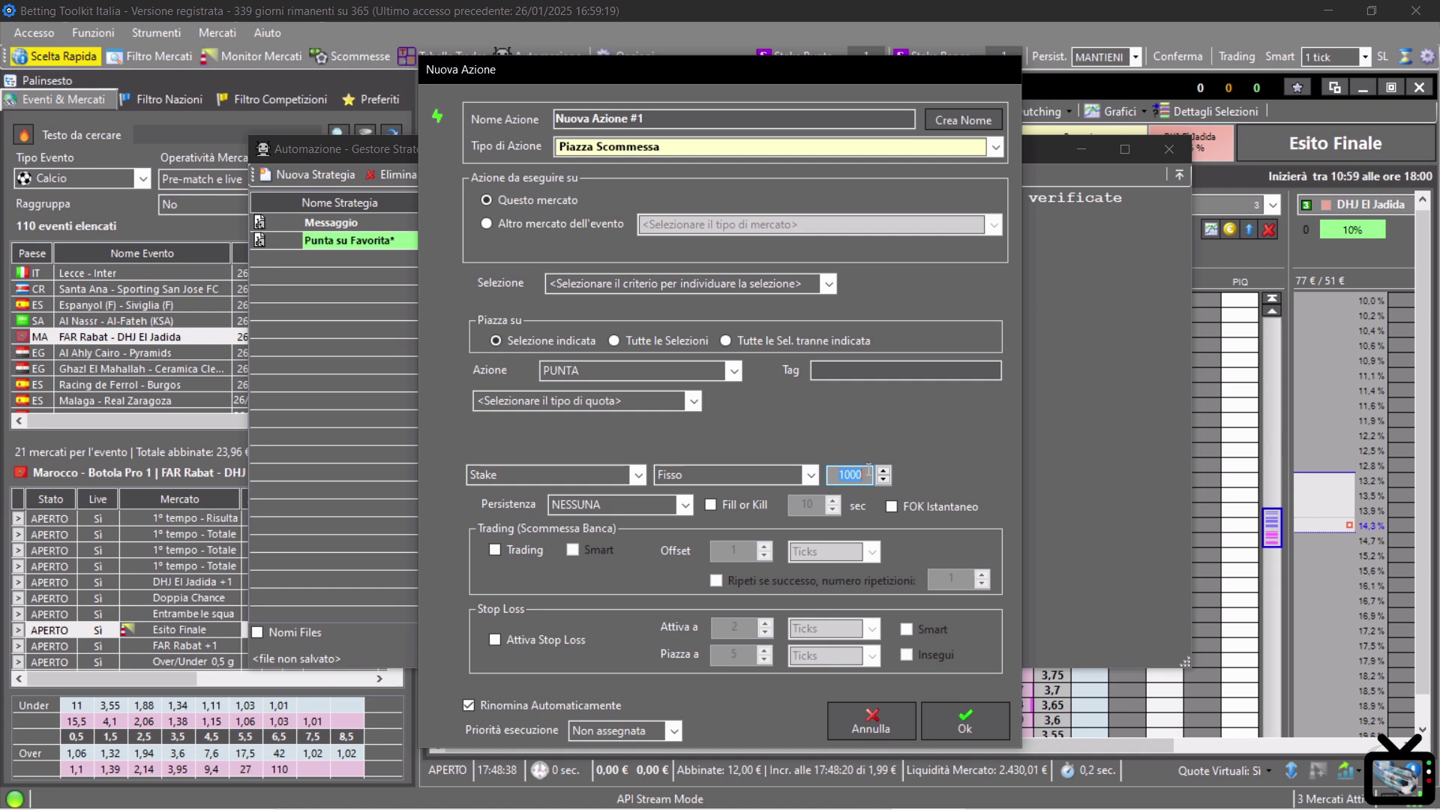
pyautogui.write('1')
# Step: Give the bet action a Quota fissa of 1000 and the selection criterion Per Posizione Quote Punta Crescenti, position 1, and confirm the action
pyautogui.click(597, 401)
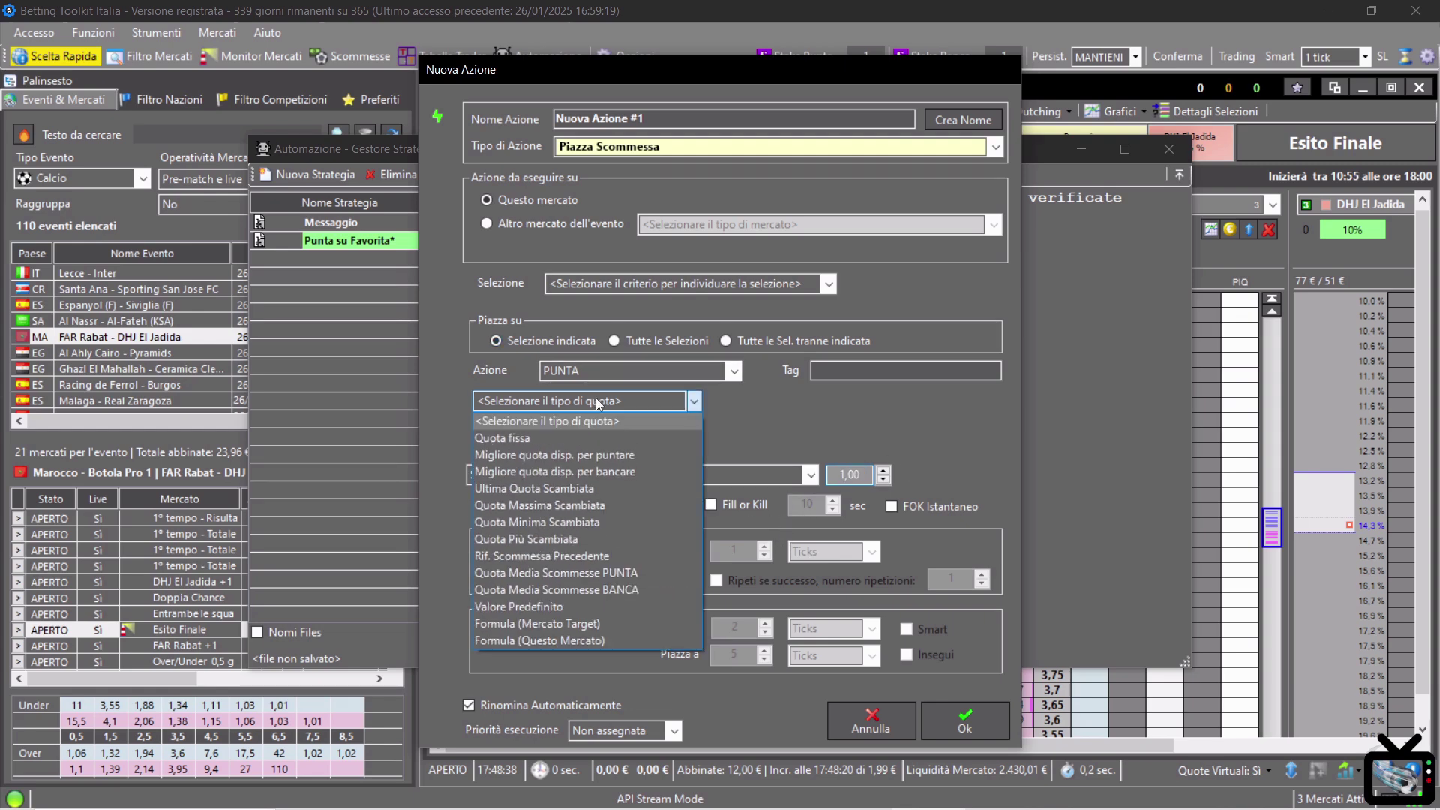
pyautogui.click(565, 435)
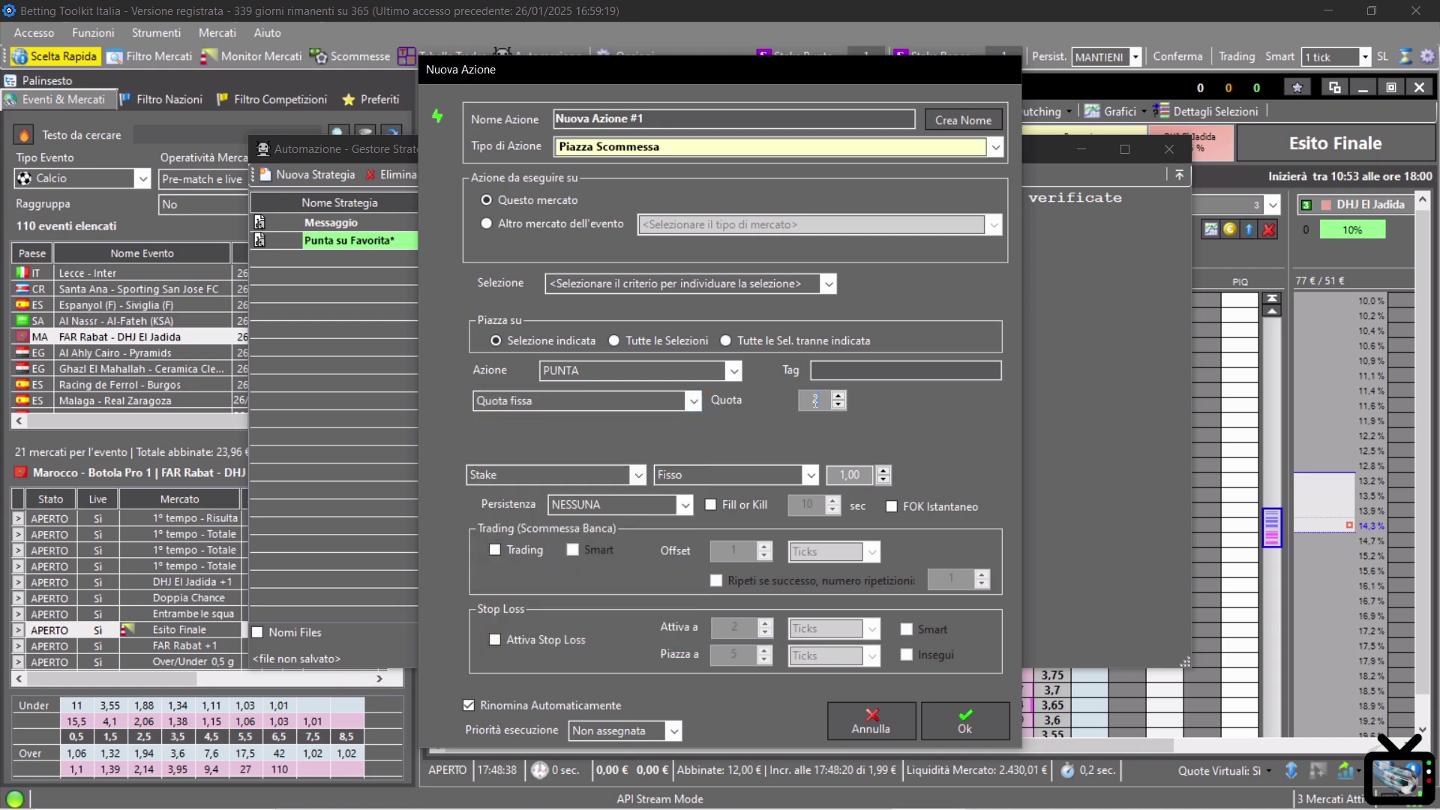
pyautogui.write('1000')
pyautogui.click(641, 286)
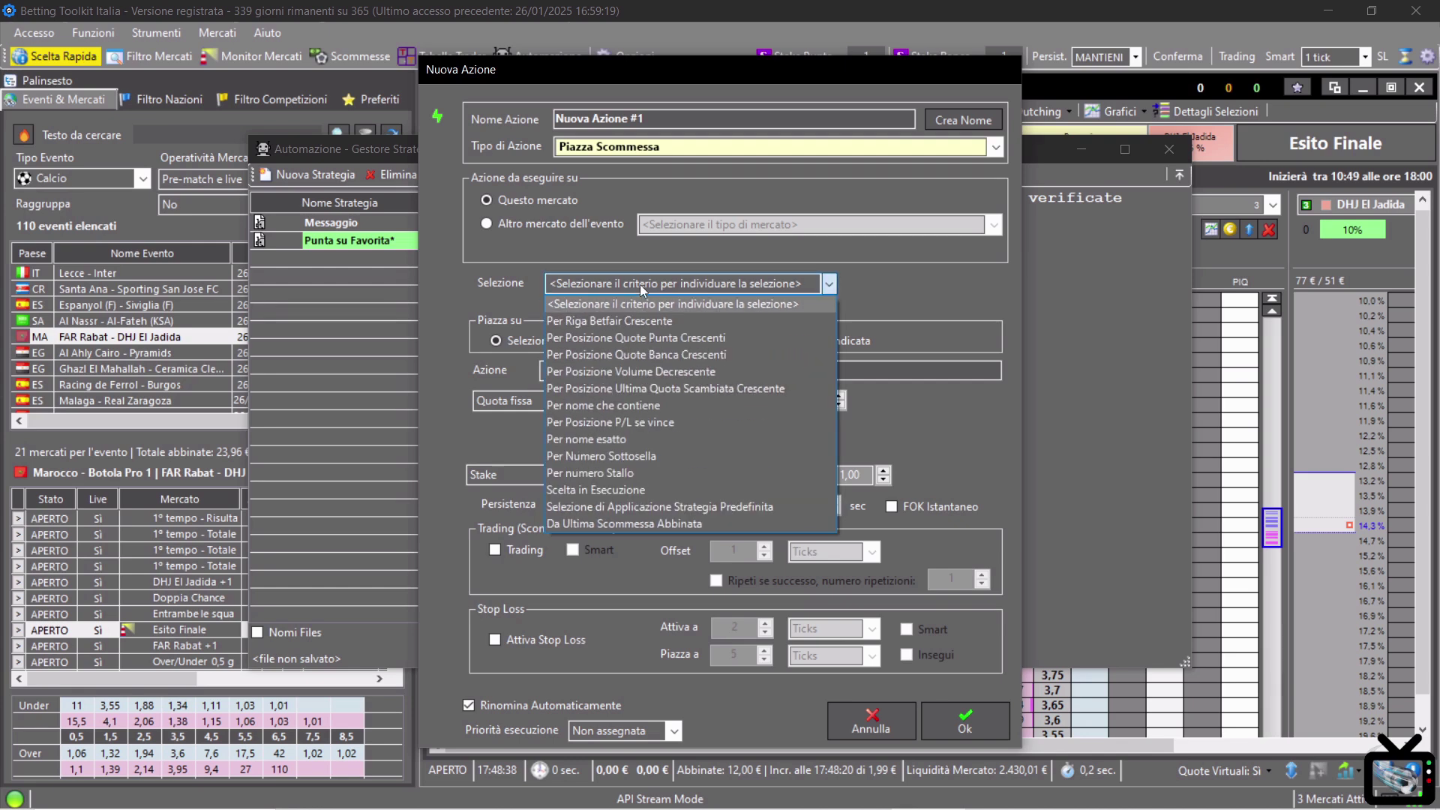
pyautogui.click(664, 338)
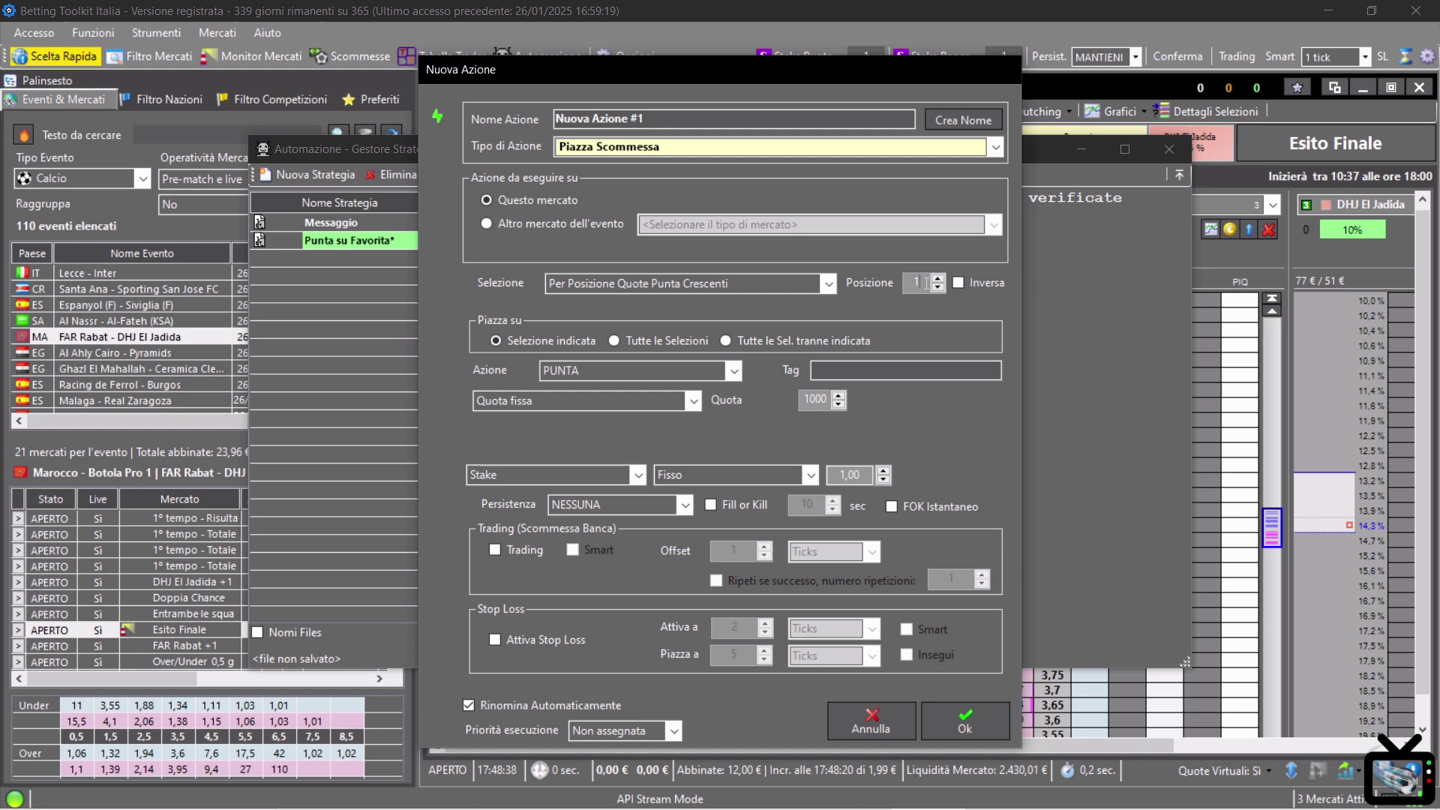
pyautogui.click(982, 722)
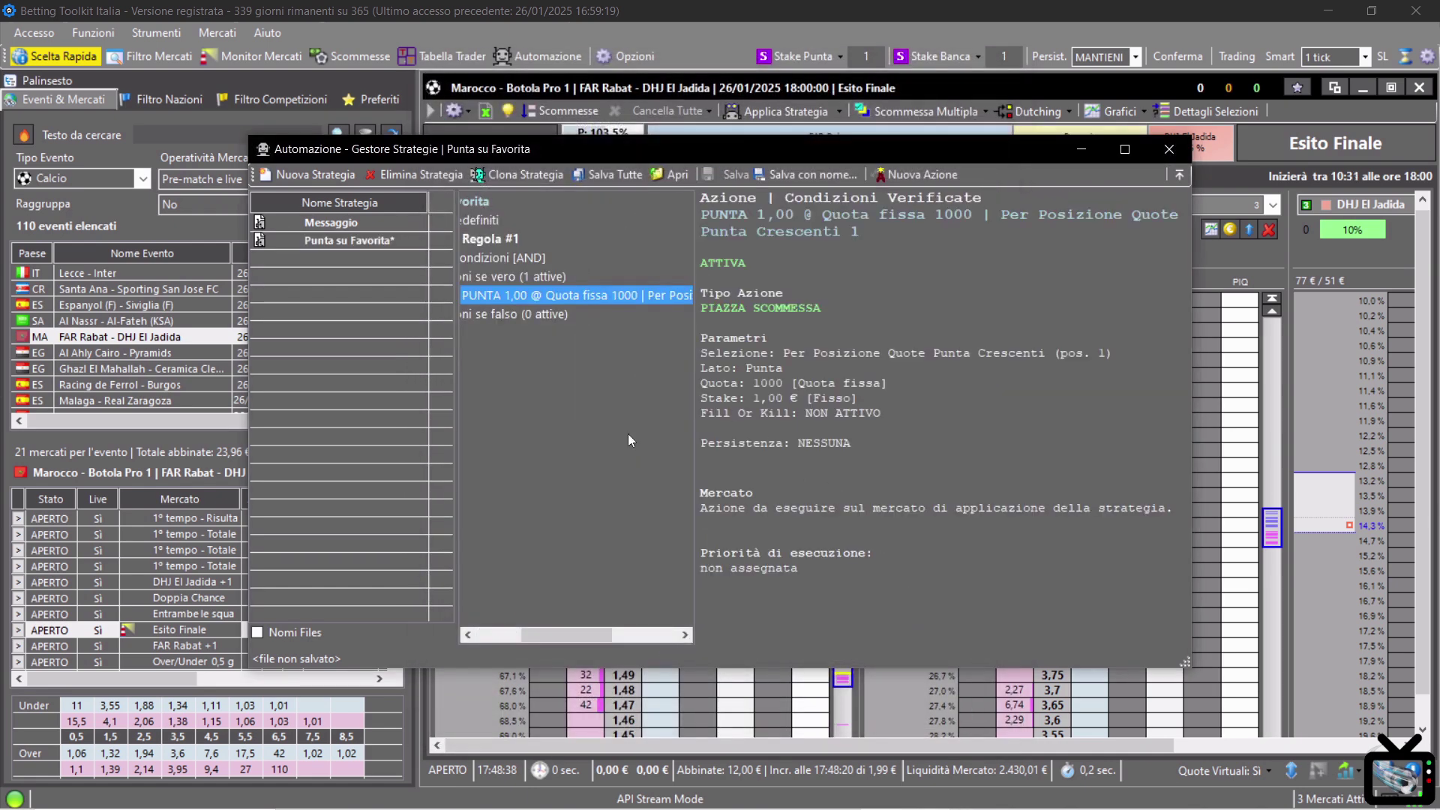
# Step: Widen the rule tree to show the full action, save the strategy as Punta su Favorita.bts and close the strategy manager
pyautogui.moveTo(529, 634); pyautogui.dragTo(520, 635)
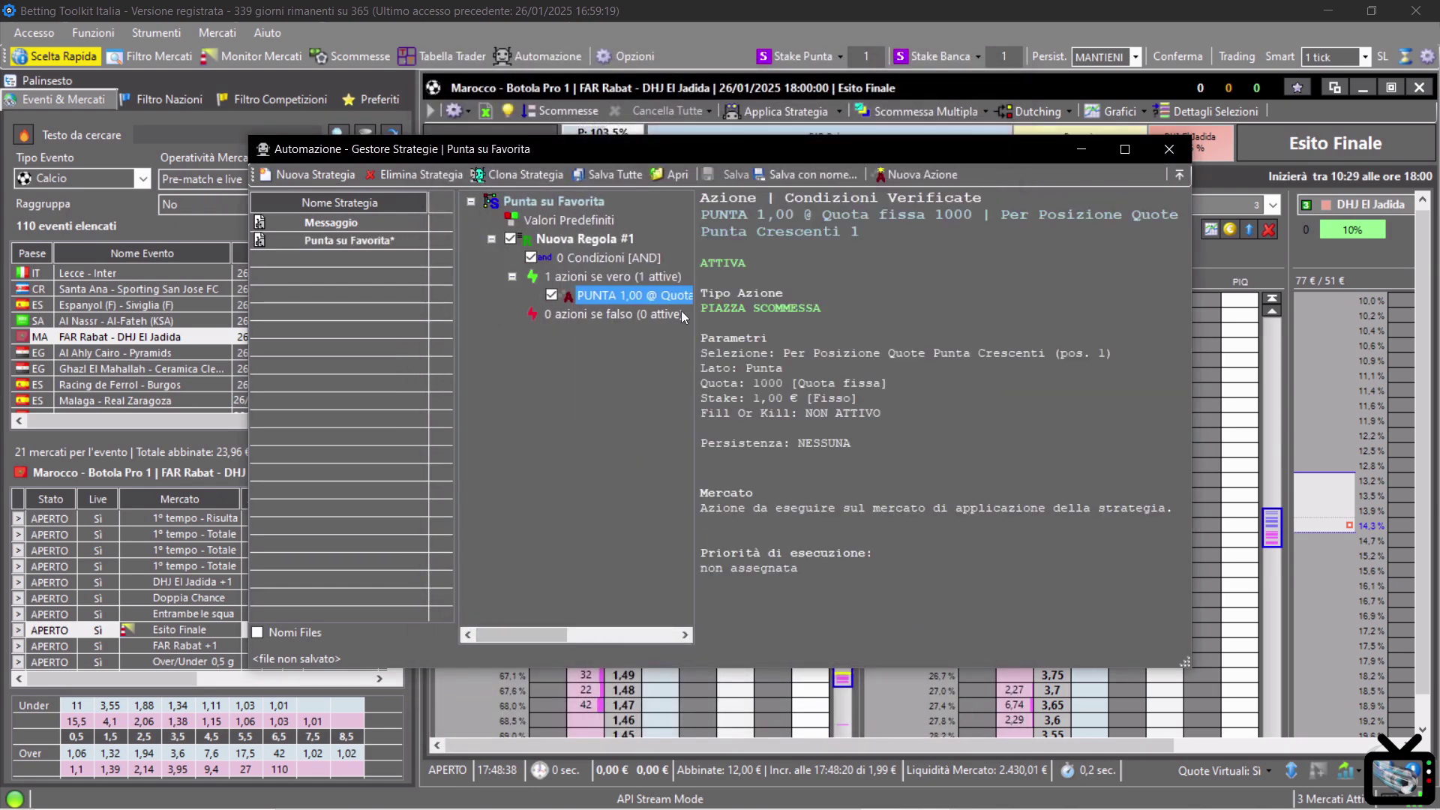
pyautogui.moveTo(697, 311); pyautogui.dragTo(919, 311)
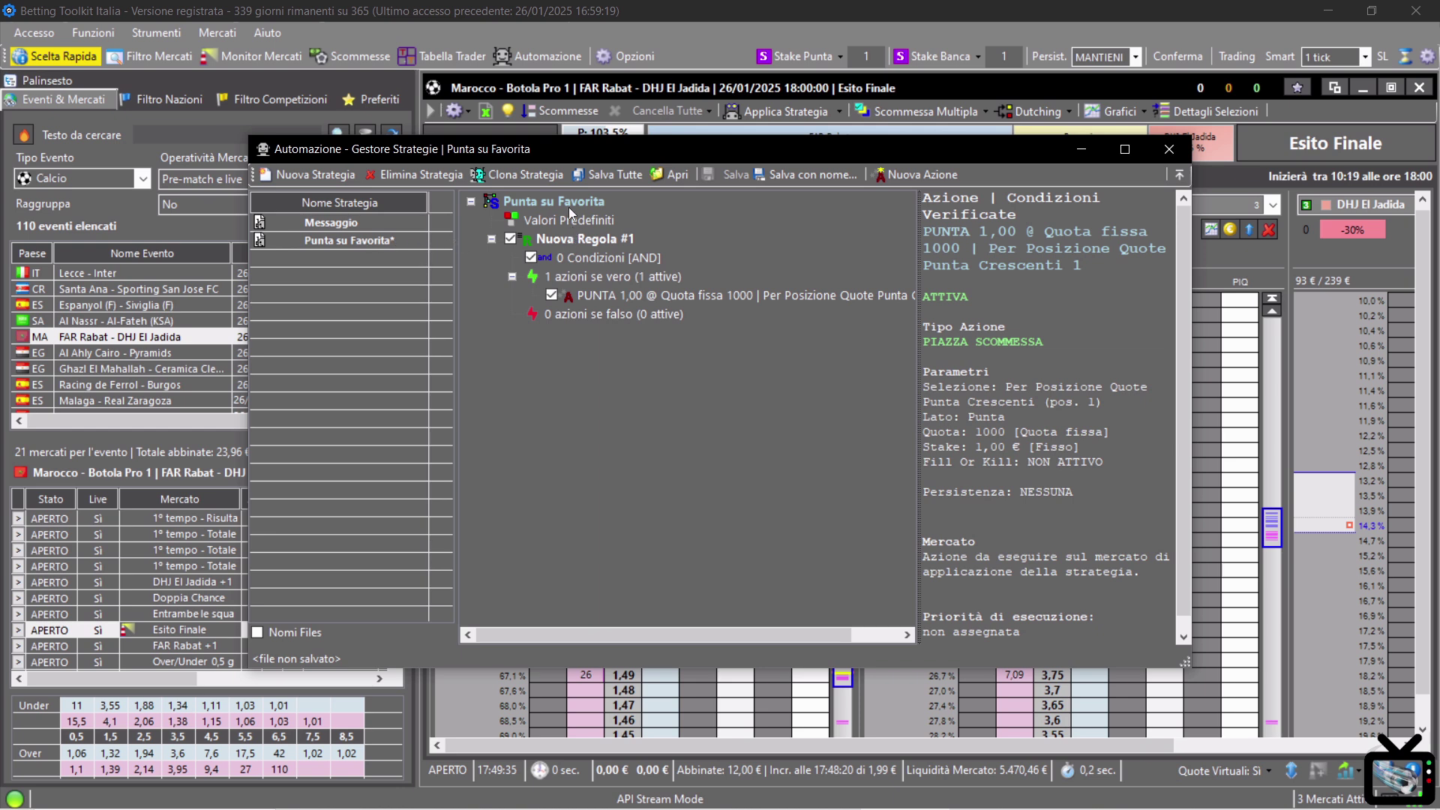
pyautogui.click(607, 174)
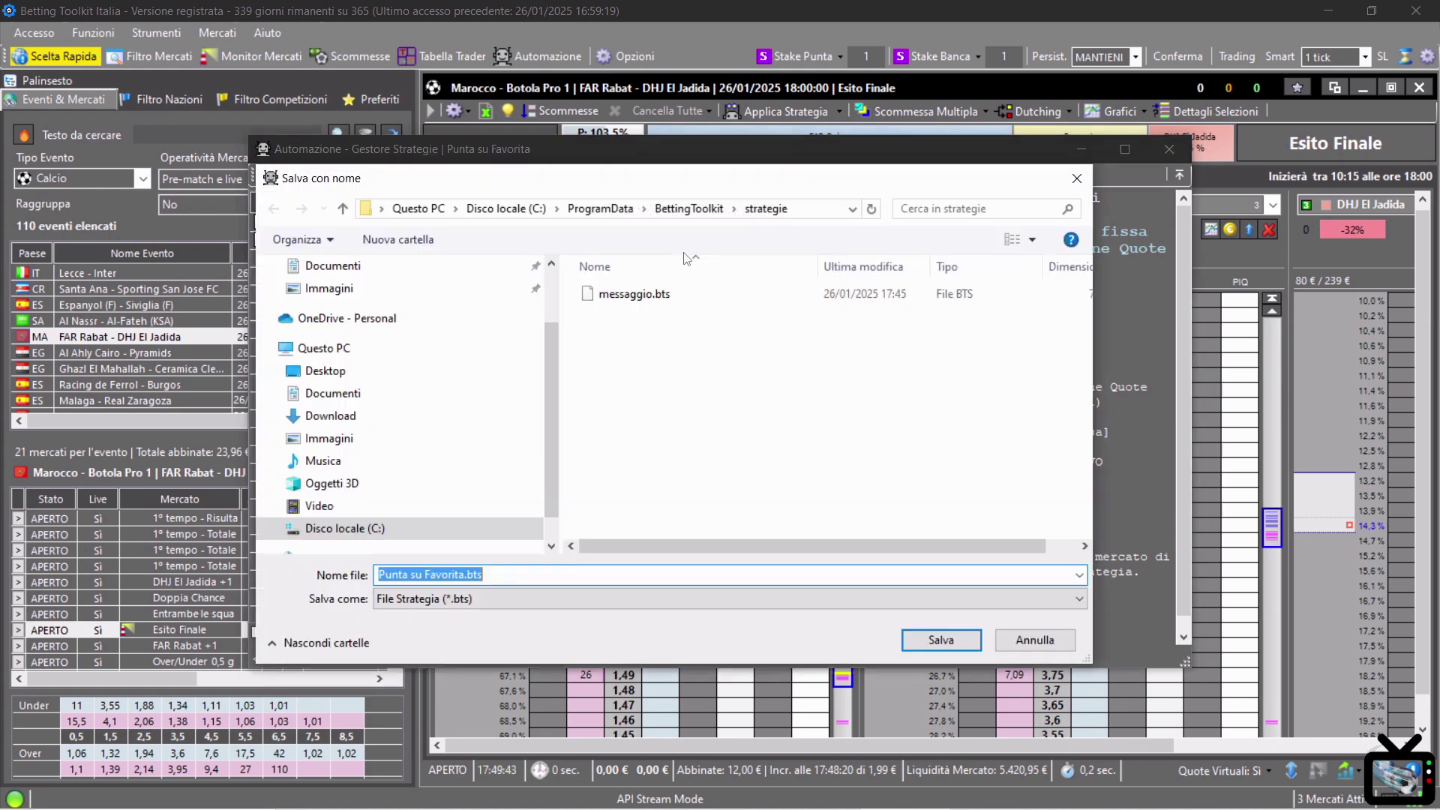
pyautogui.click(941, 640)
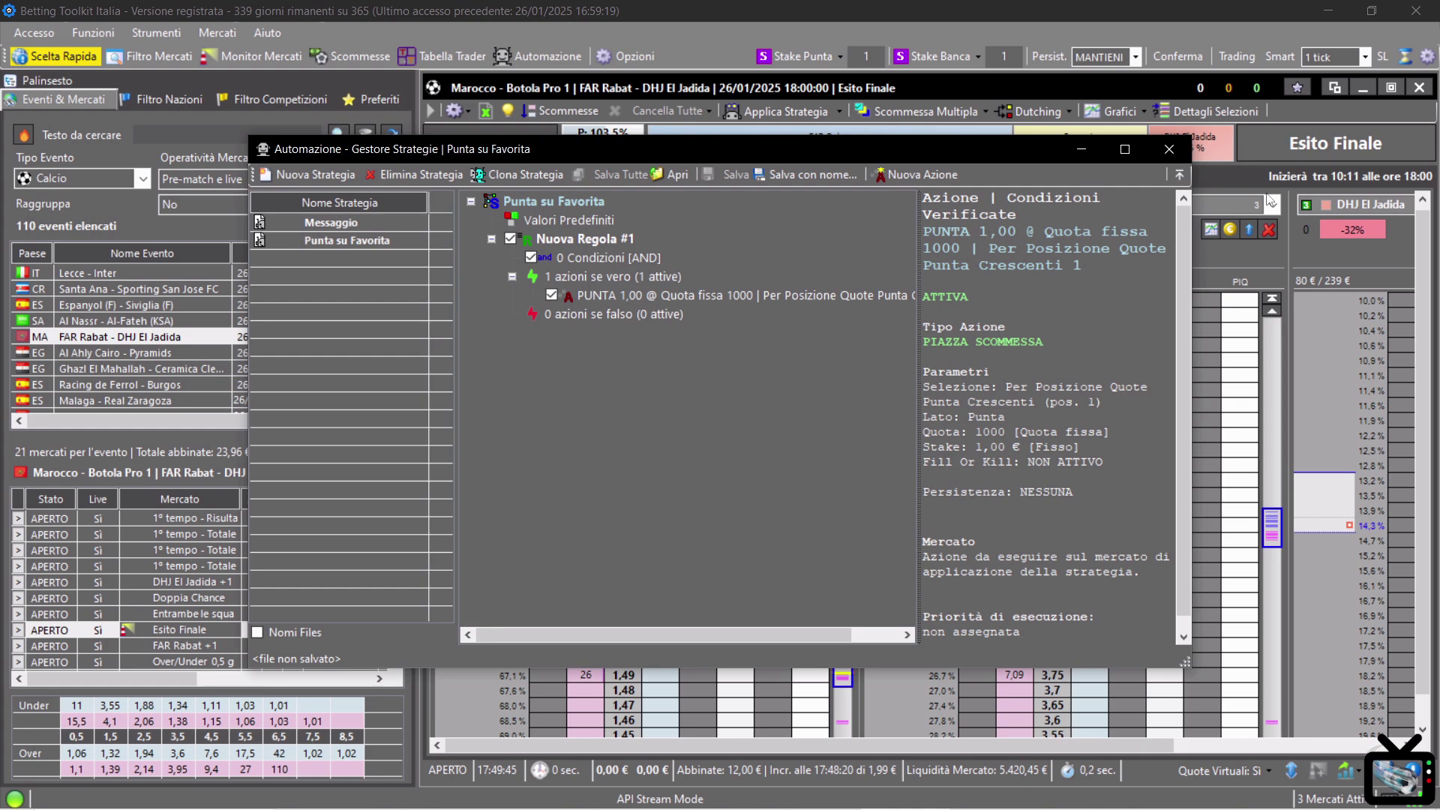
pyautogui.click(1181, 147)
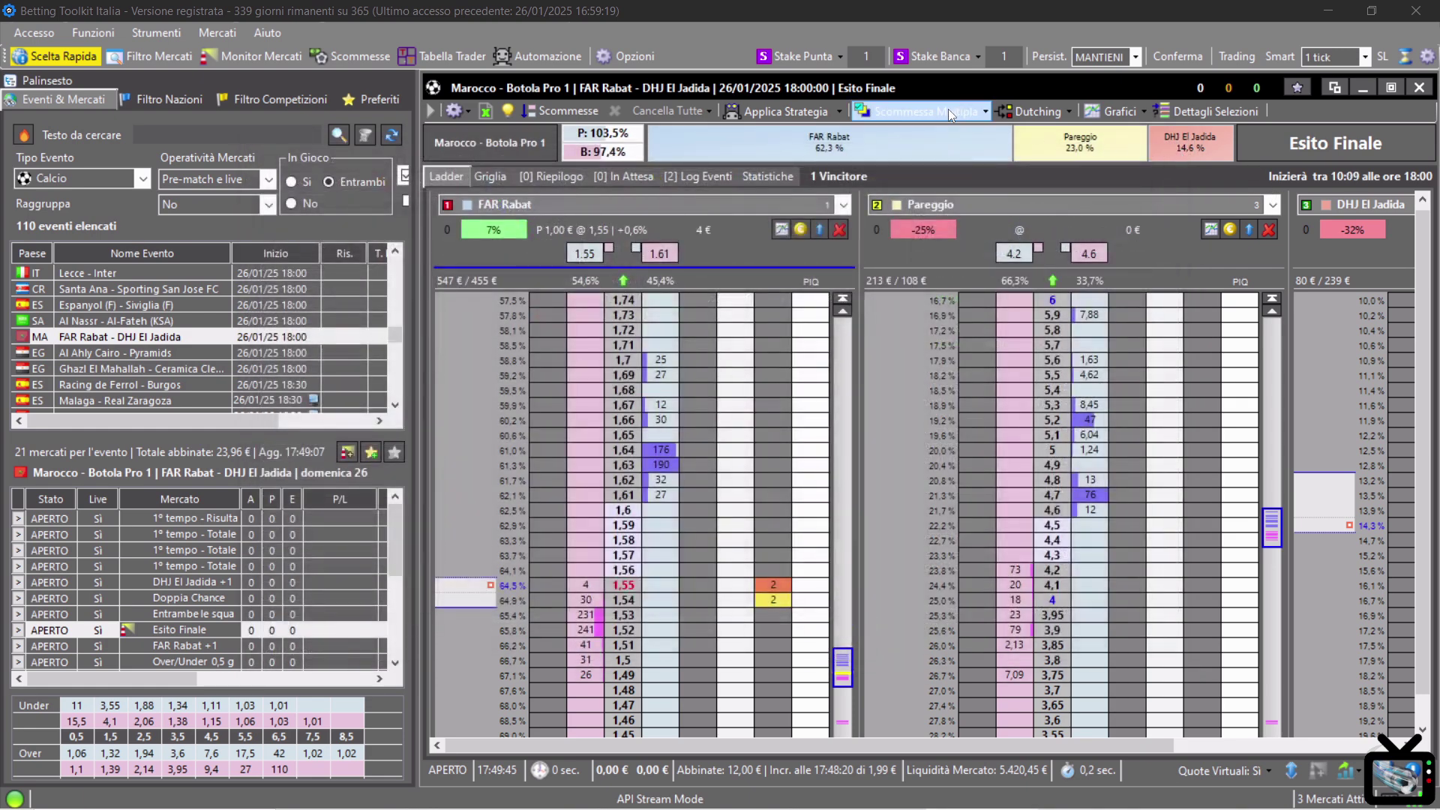
# Step: Apply the Punta su Favorita strategy to the Esito Finale market and cancel its unmatched bet at odds 1000 on FAR Rabat
pyautogui.click(840, 114)
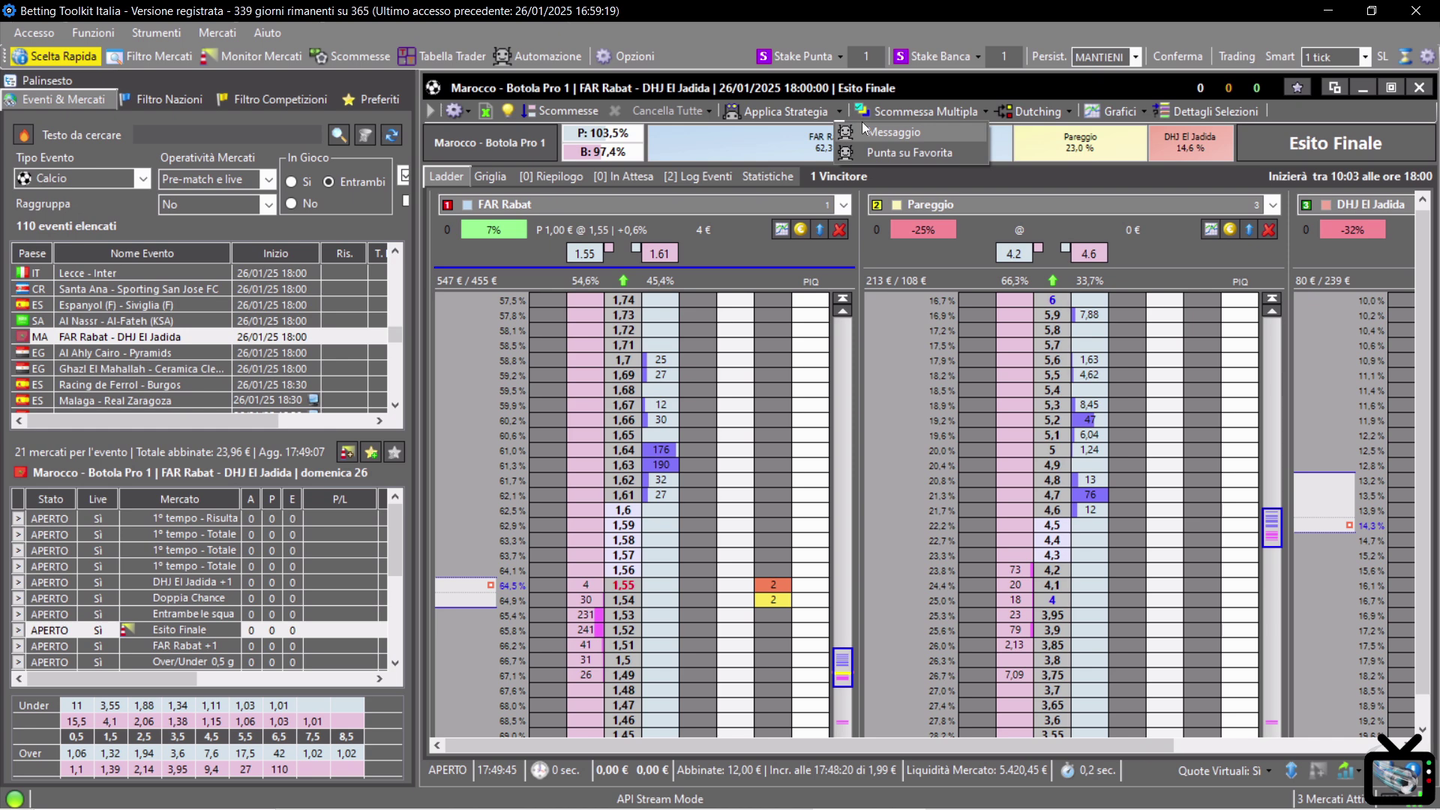
pyautogui.click(867, 131)
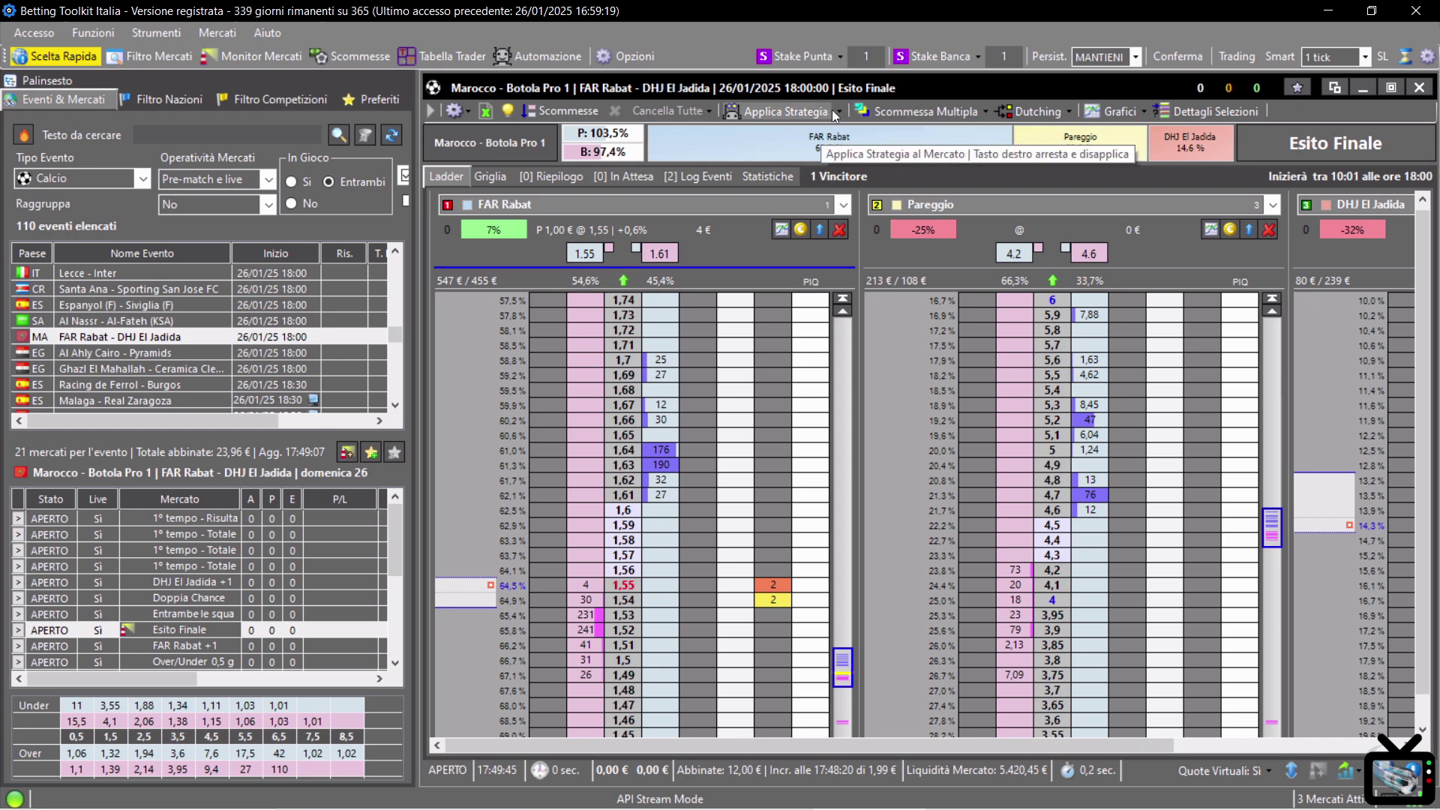
pyautogui.click(836, 112)
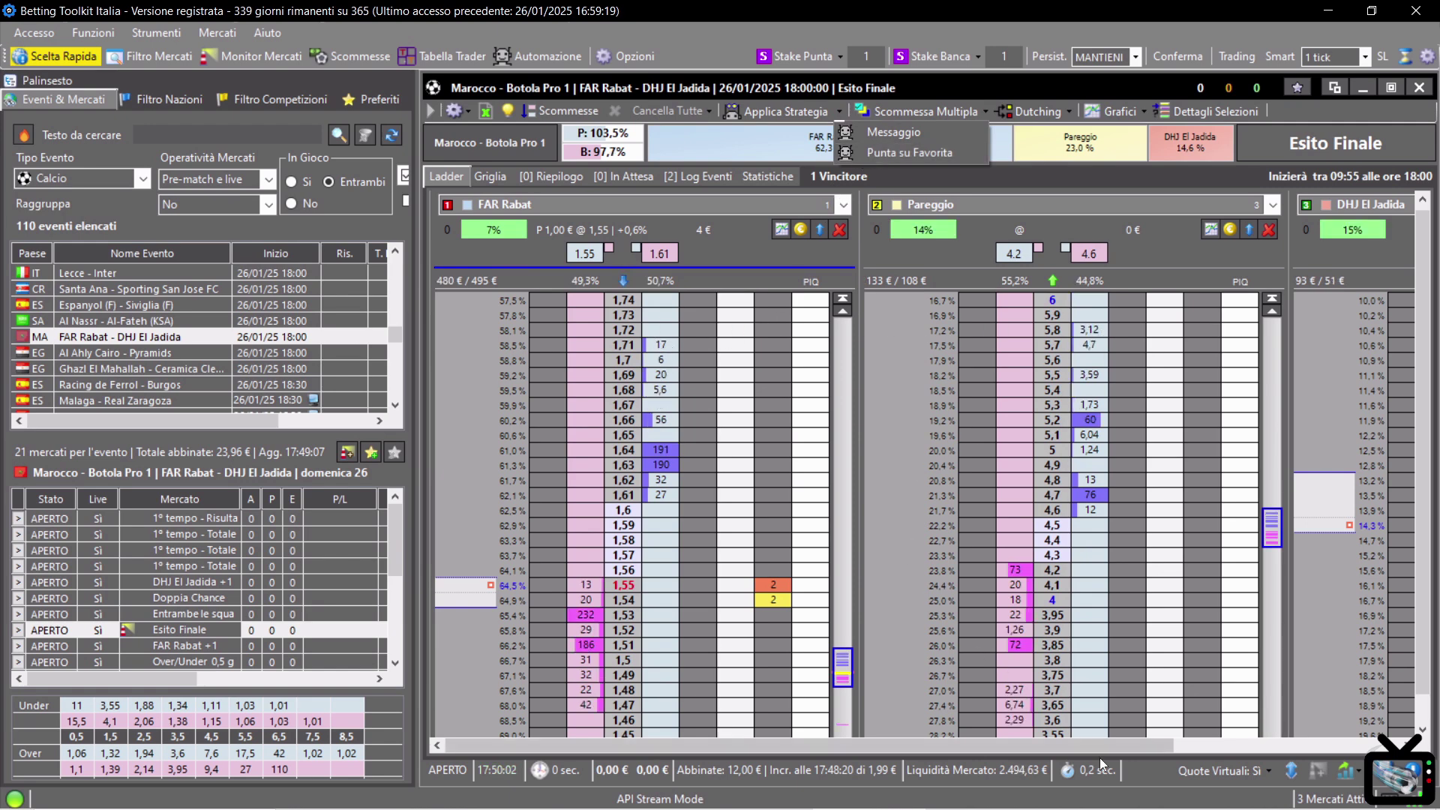
pyautogui.moveTo(1100, 749); pyautogui.dragTo(953, 698)
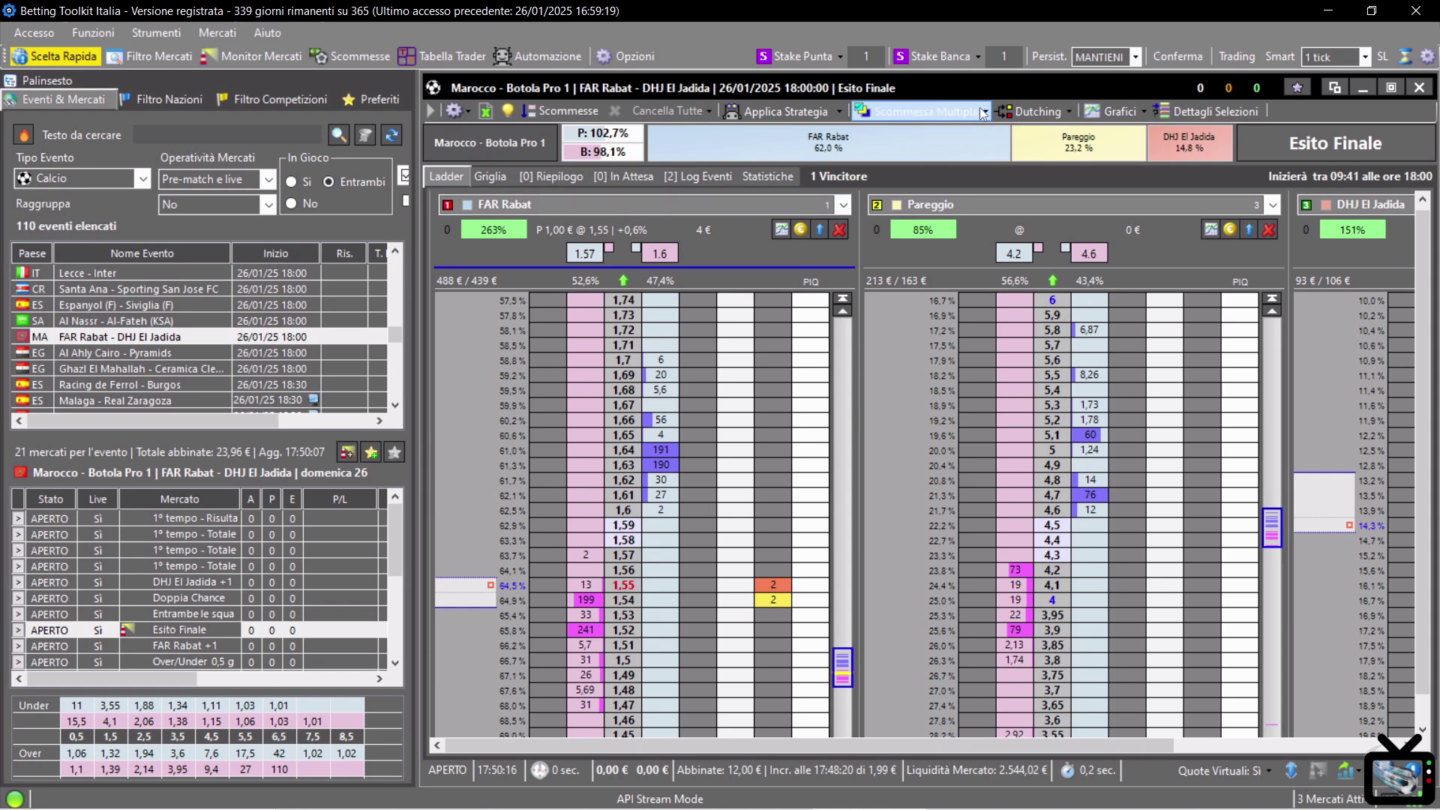
pyautogui.click(841, 113)
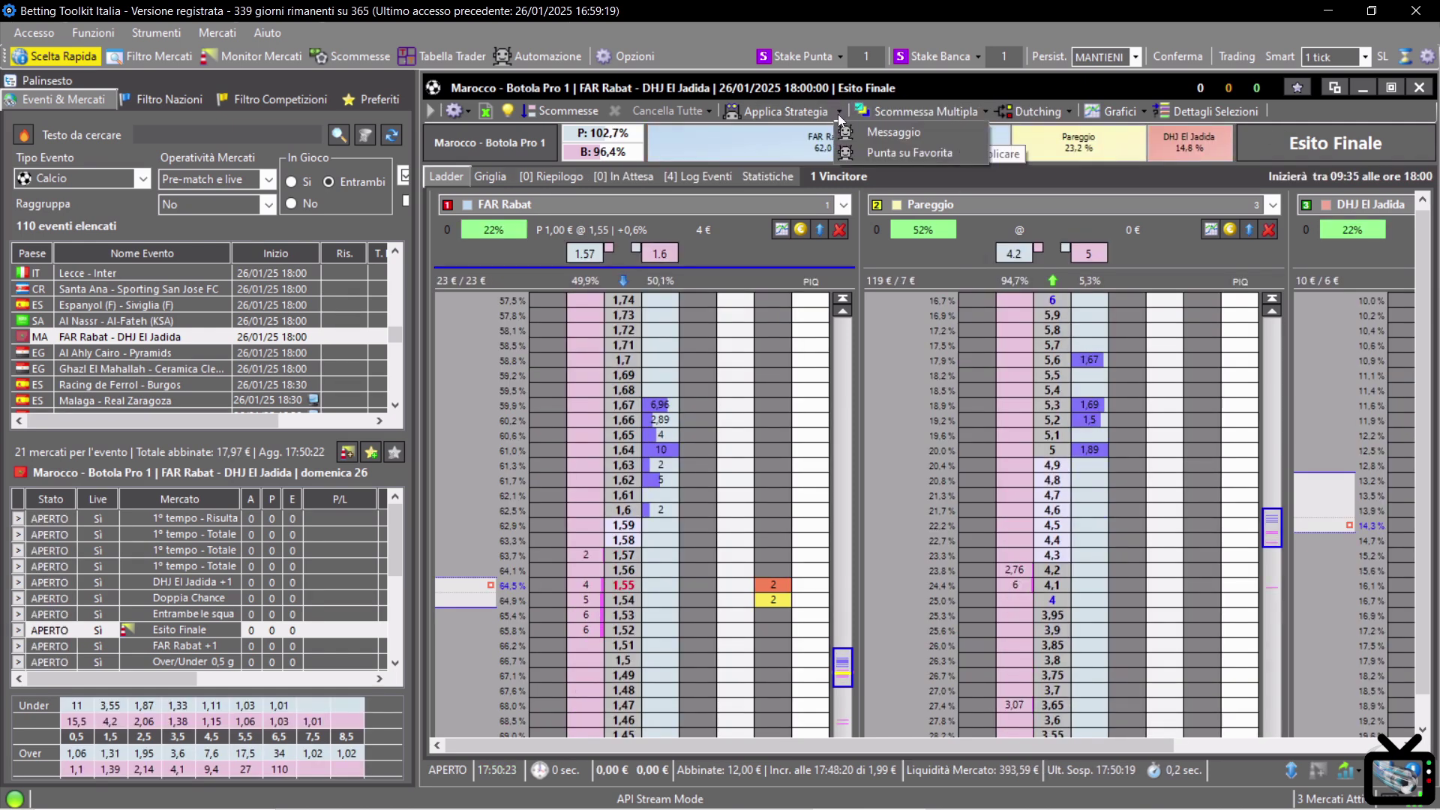
pyautogui.click(839, 114)
pyautogui.click(838, 115)
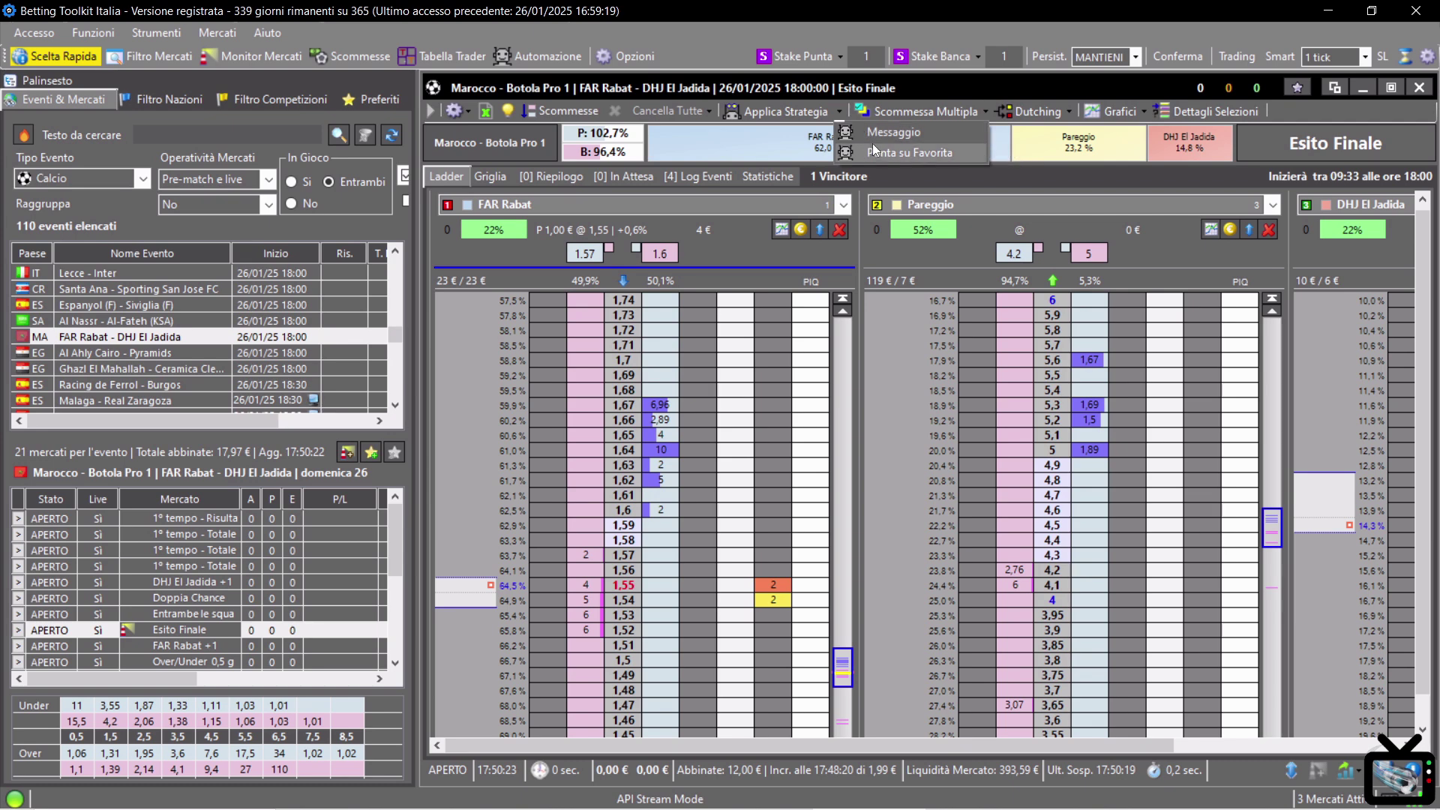
pyautogui.click(951, 154)
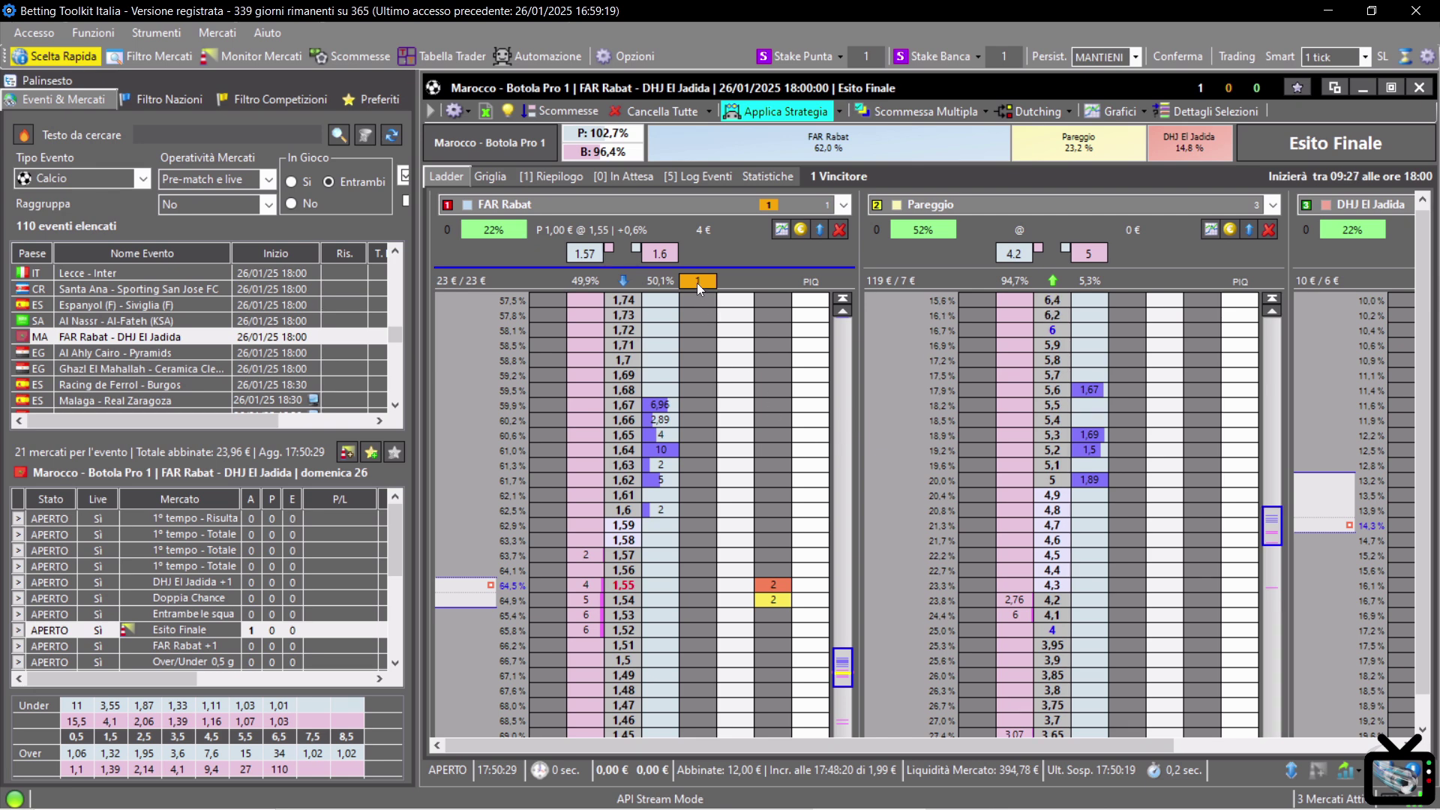
pyautogui.moveTo(843, 664); pyautogui.dragTo(885, 270)
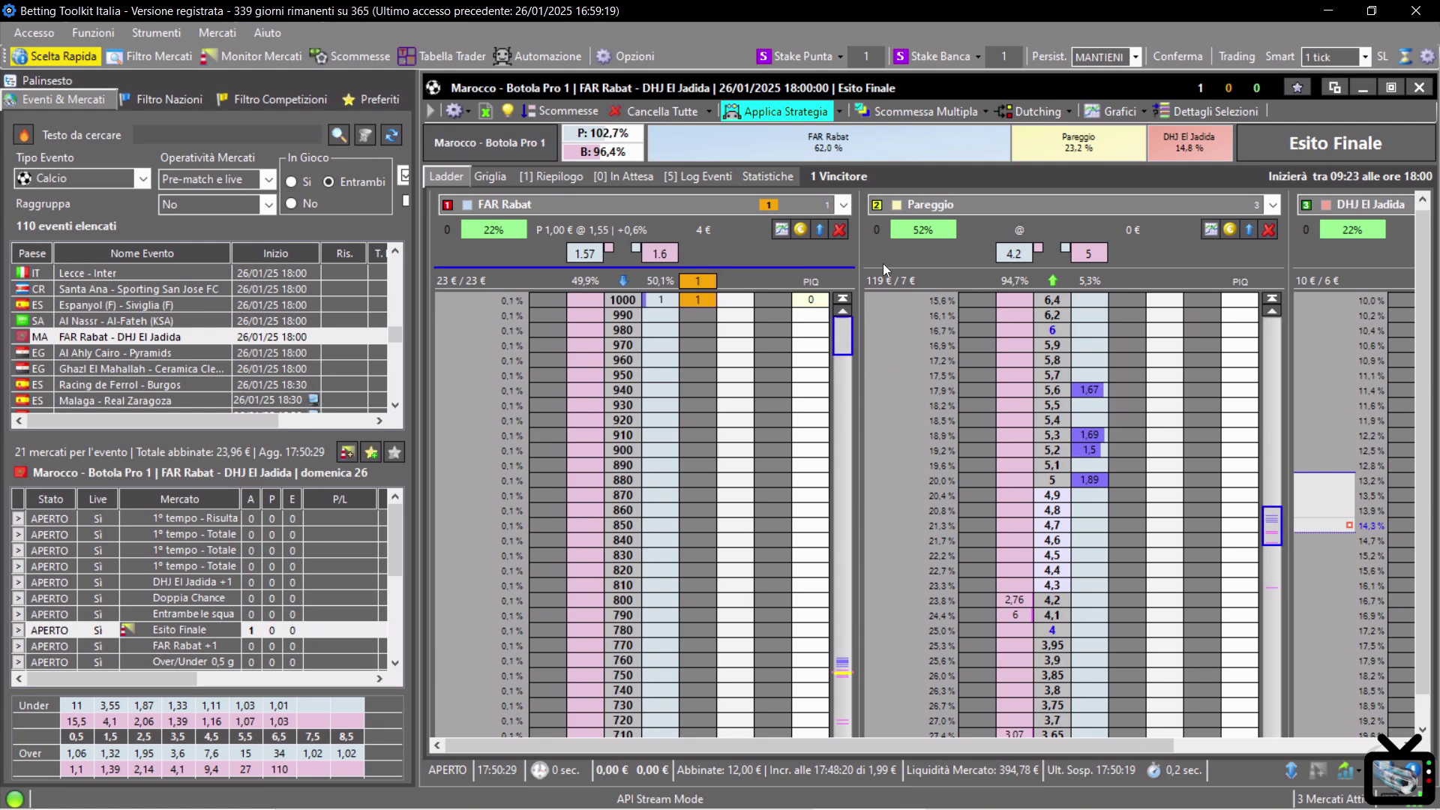
pyautogui.click(707, 281)
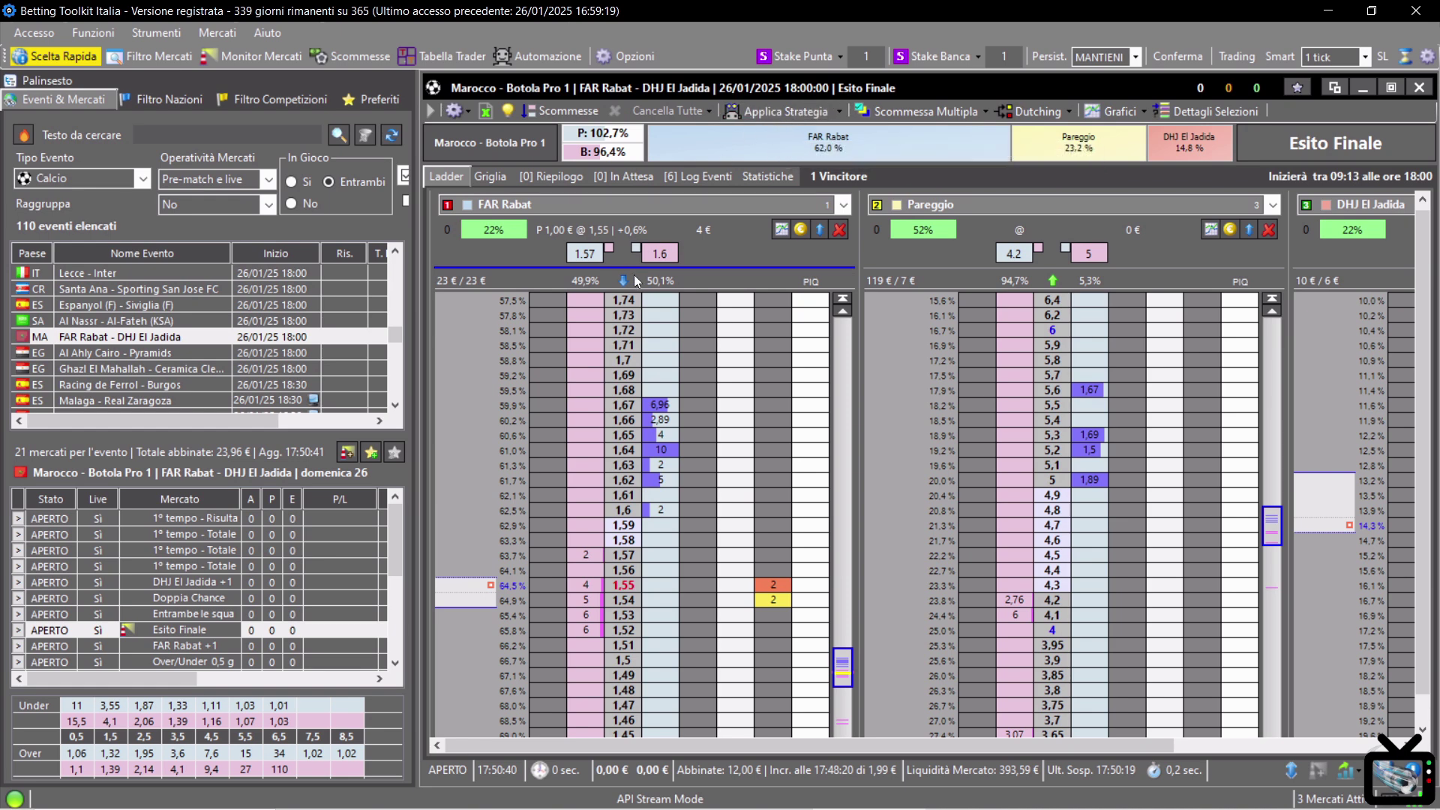
# Step: Clone the Punta su Favorita strategy in the automation strategy manager
pyautogui.click(533, 56)
pyautogui.click(372, 240)
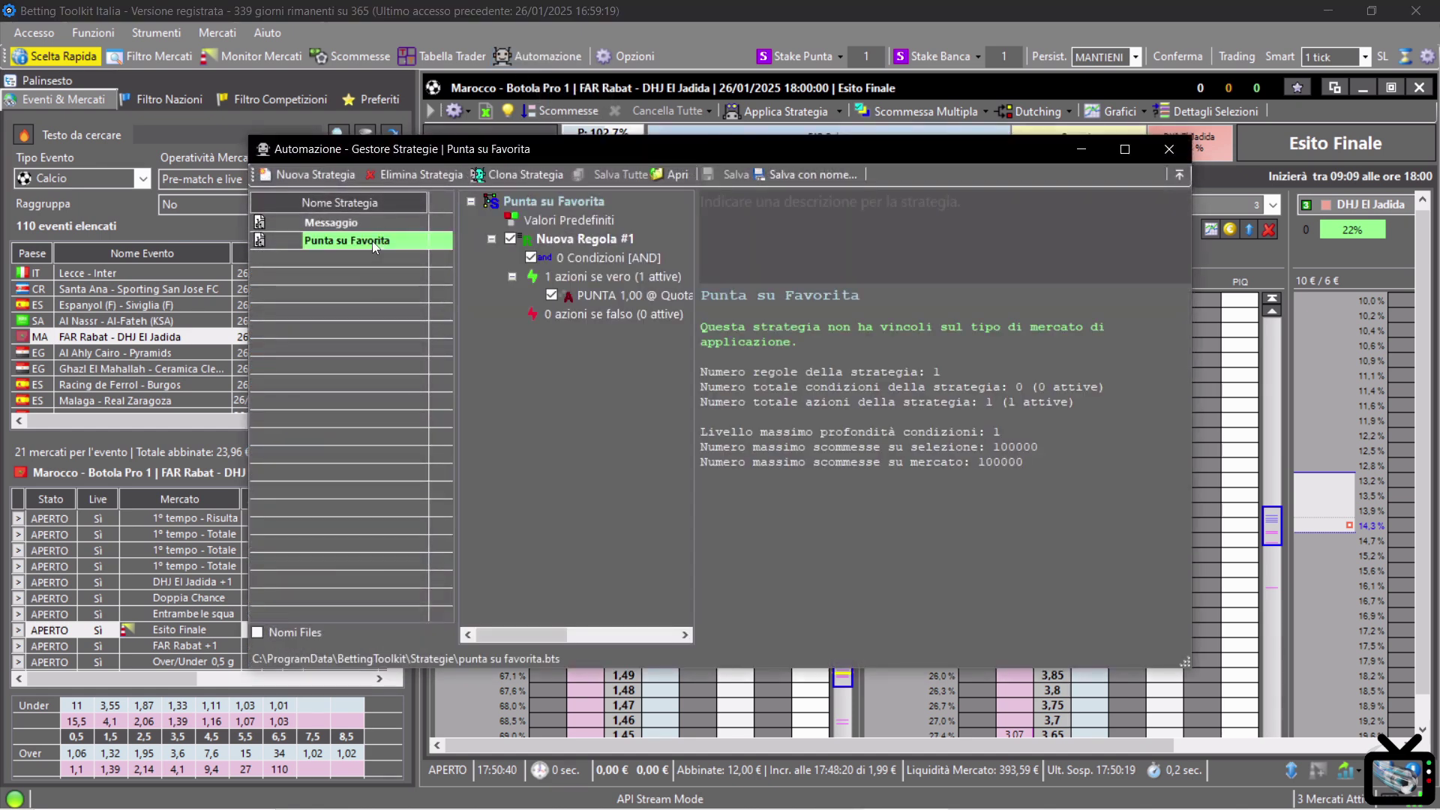
pyautogui.rightClick(372, 240)
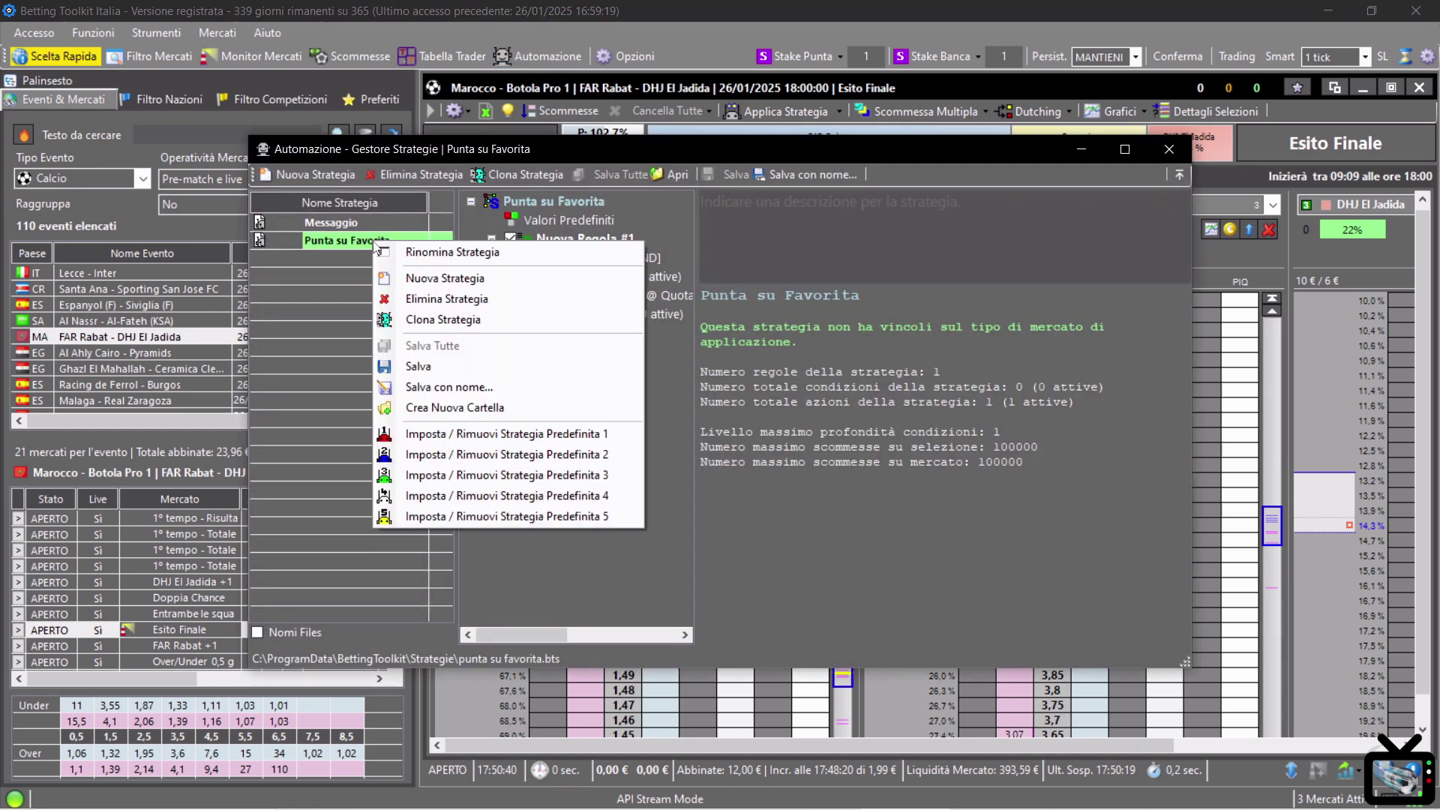
pyautogui.click(478, 321)
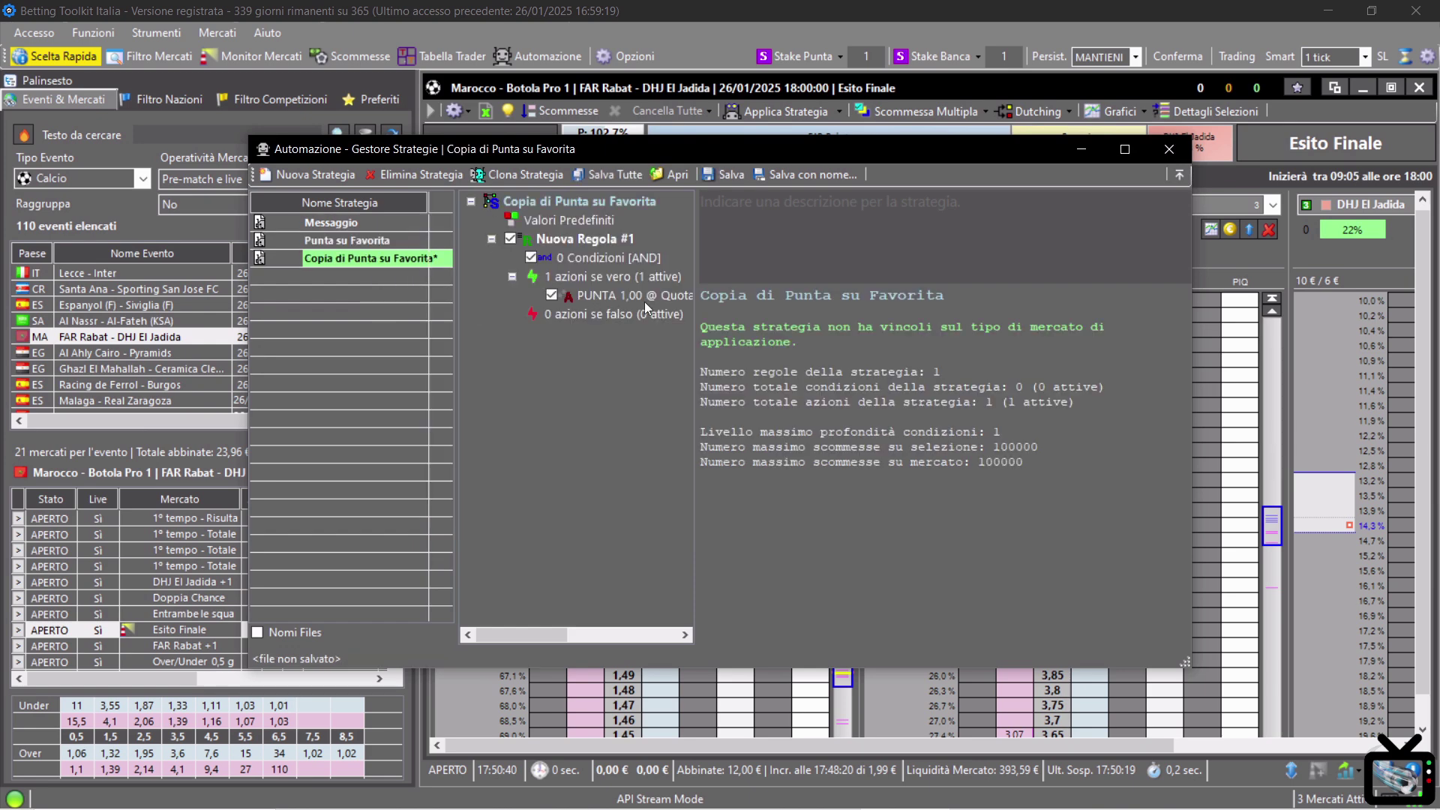
# Step: Rename the cloned strategy Punta su mia selezione
pyautogui.rightClick(390, 255)
pyautogui.click(452, 270)
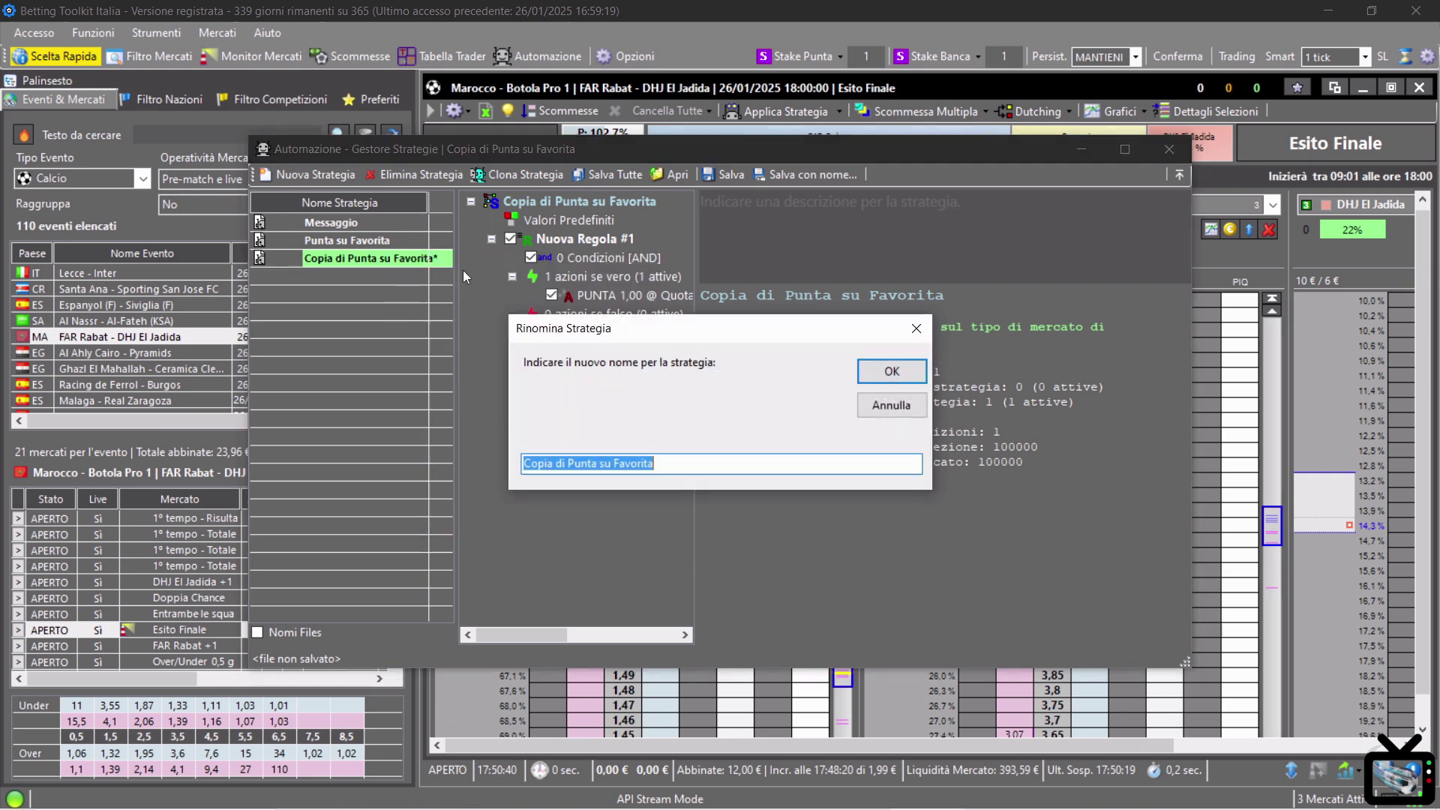
pyautogui.click(570, 464)
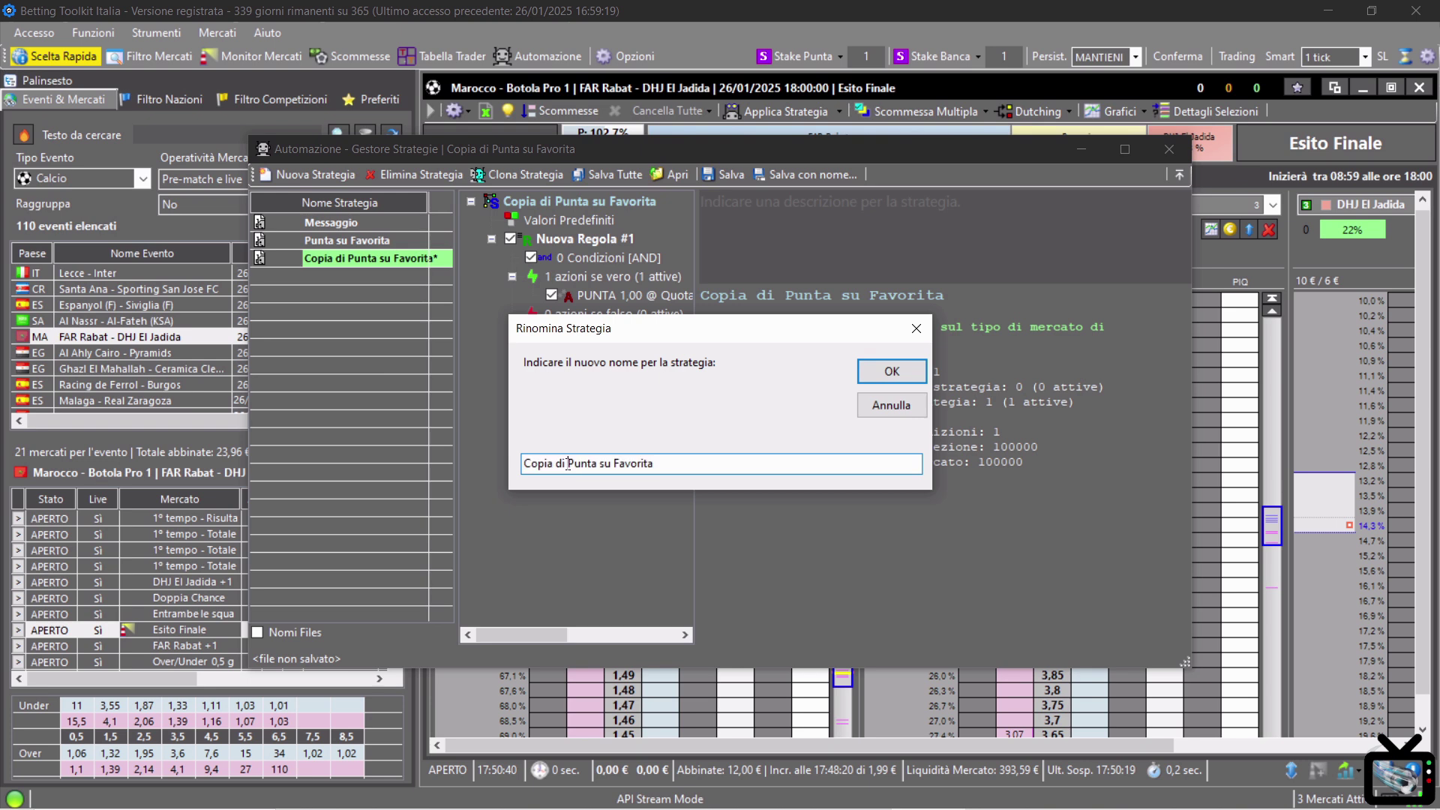
pyautogui.moveTo(569, 463); pyautogui.dragTo(510, 463)
pyautogui.press('Delete')
pyautogui.doubleClick(599, 463)
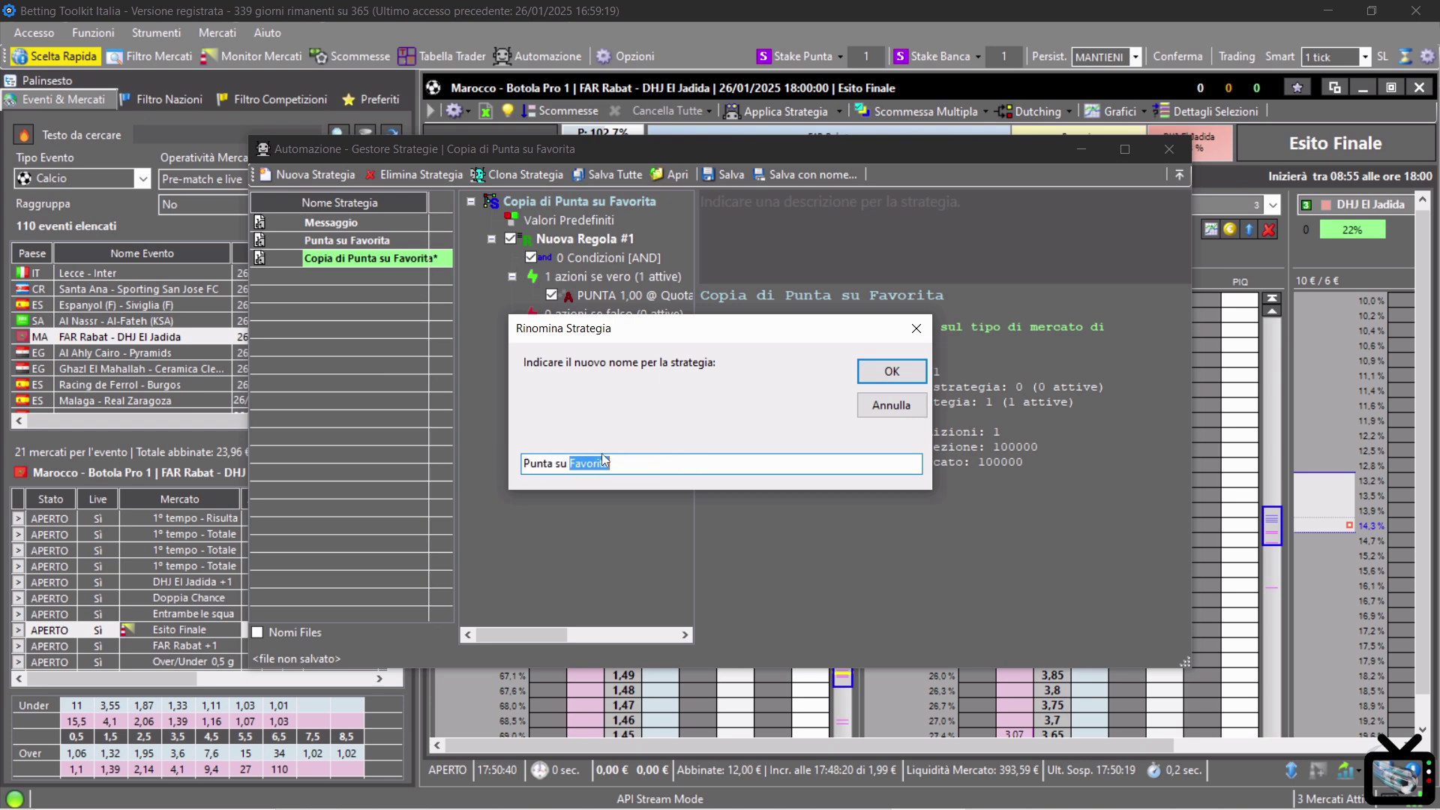
pyautogui.write('mia selezione')
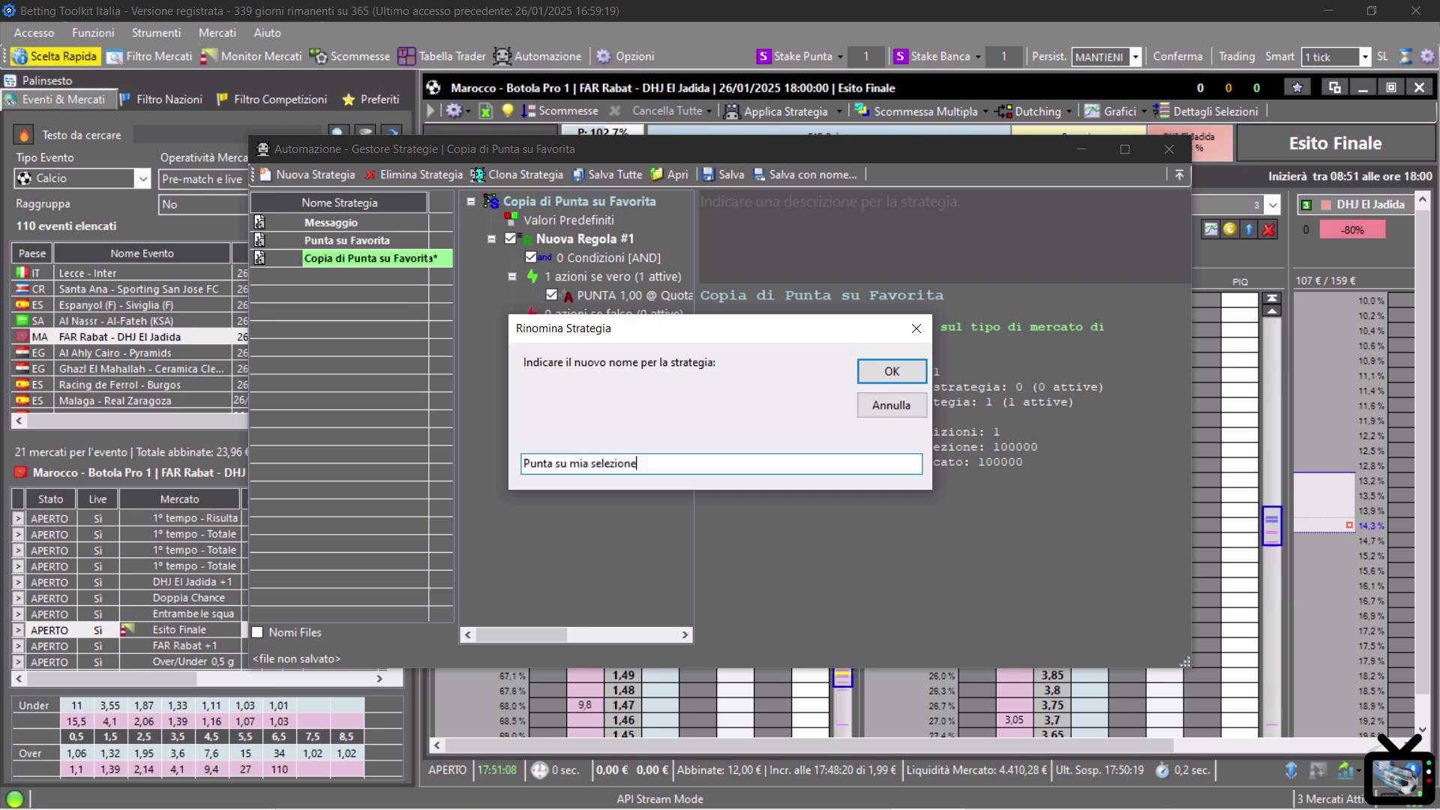
pyautogui.click(893, 372)
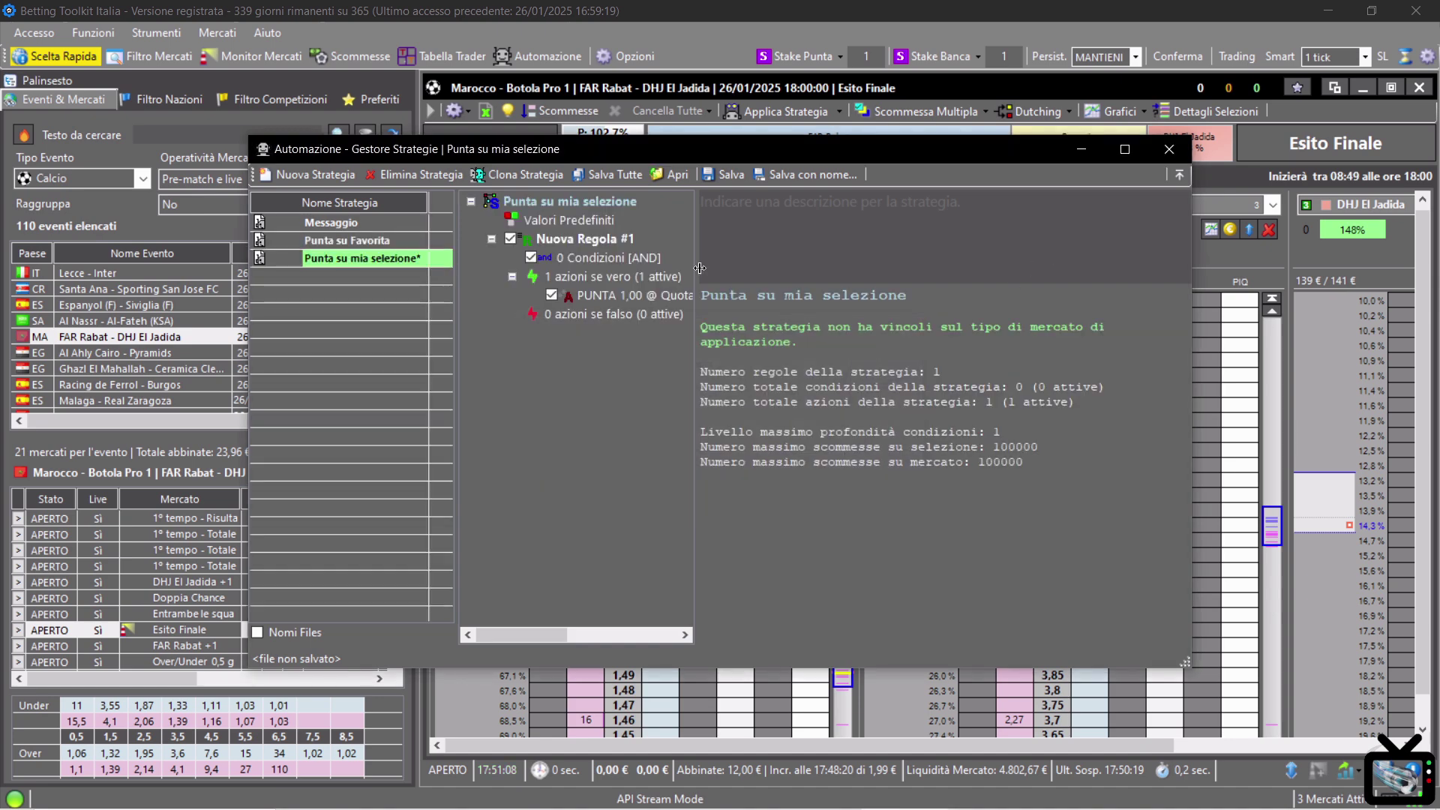
# Step: Set the selection criterion of the strategy's PUNTA bet action to Scelta in Esecuzione with Sel. Assegnata 1
pyautogui.doubleClick(602, 298)
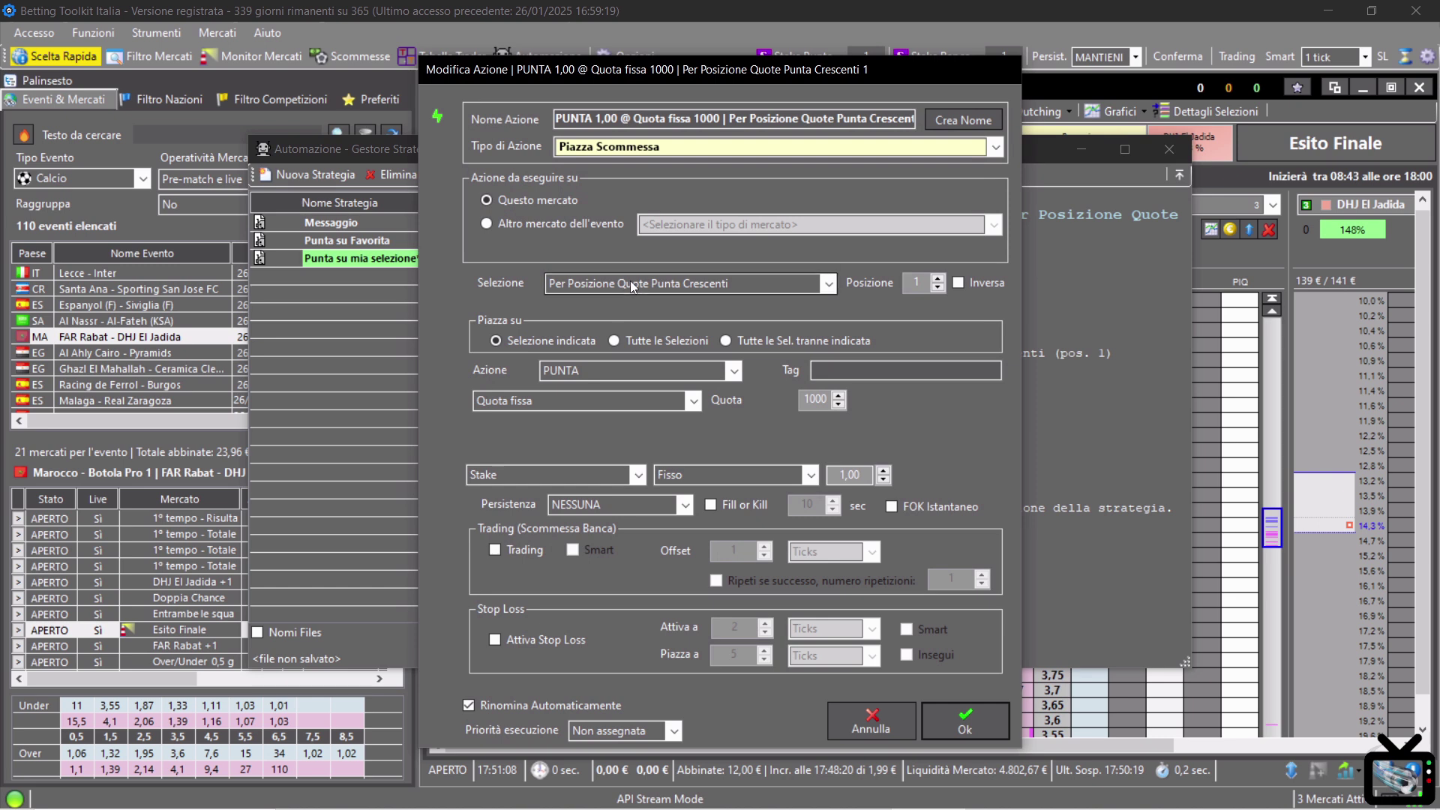
pyautogui.click(636, 283)
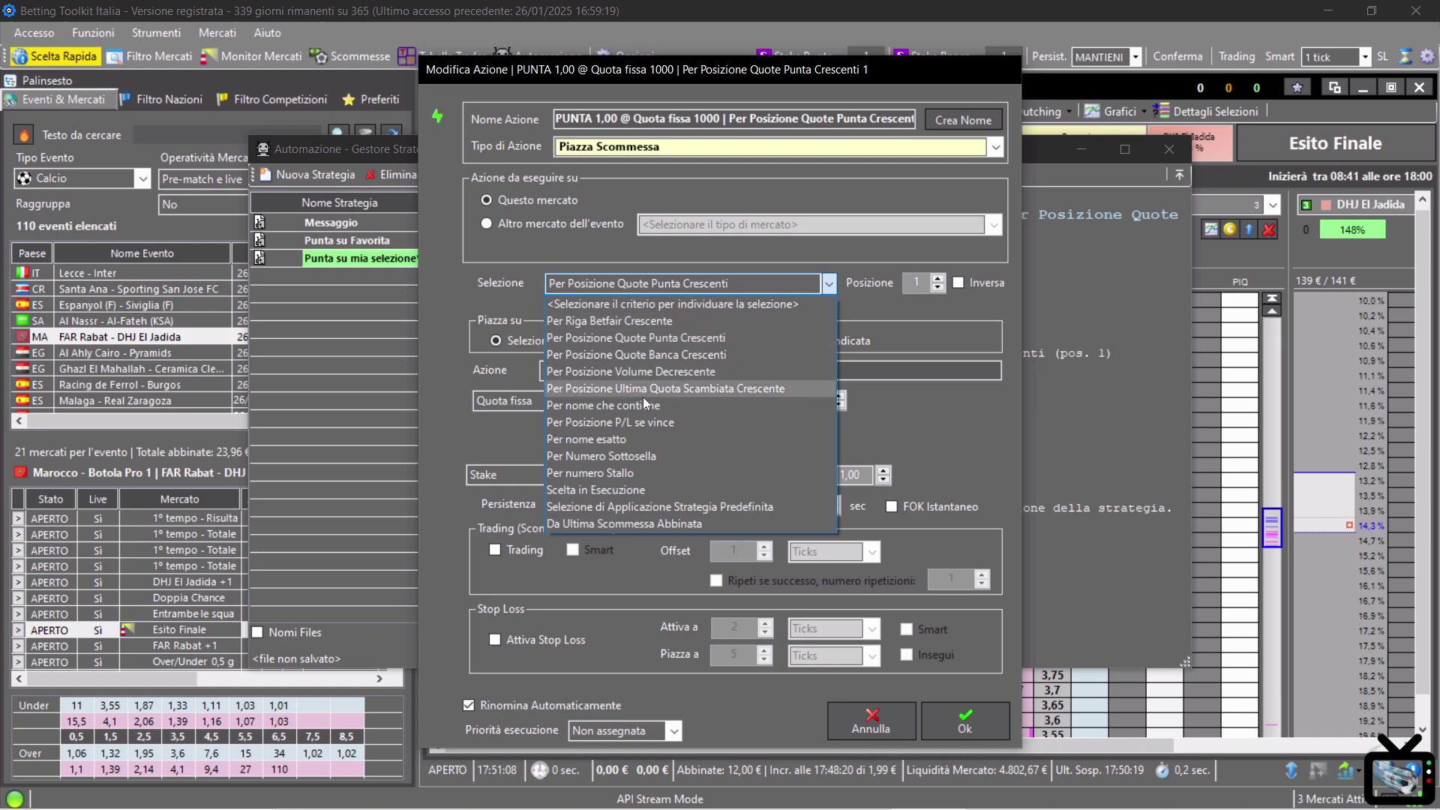
pyautogui.click(660, 484)
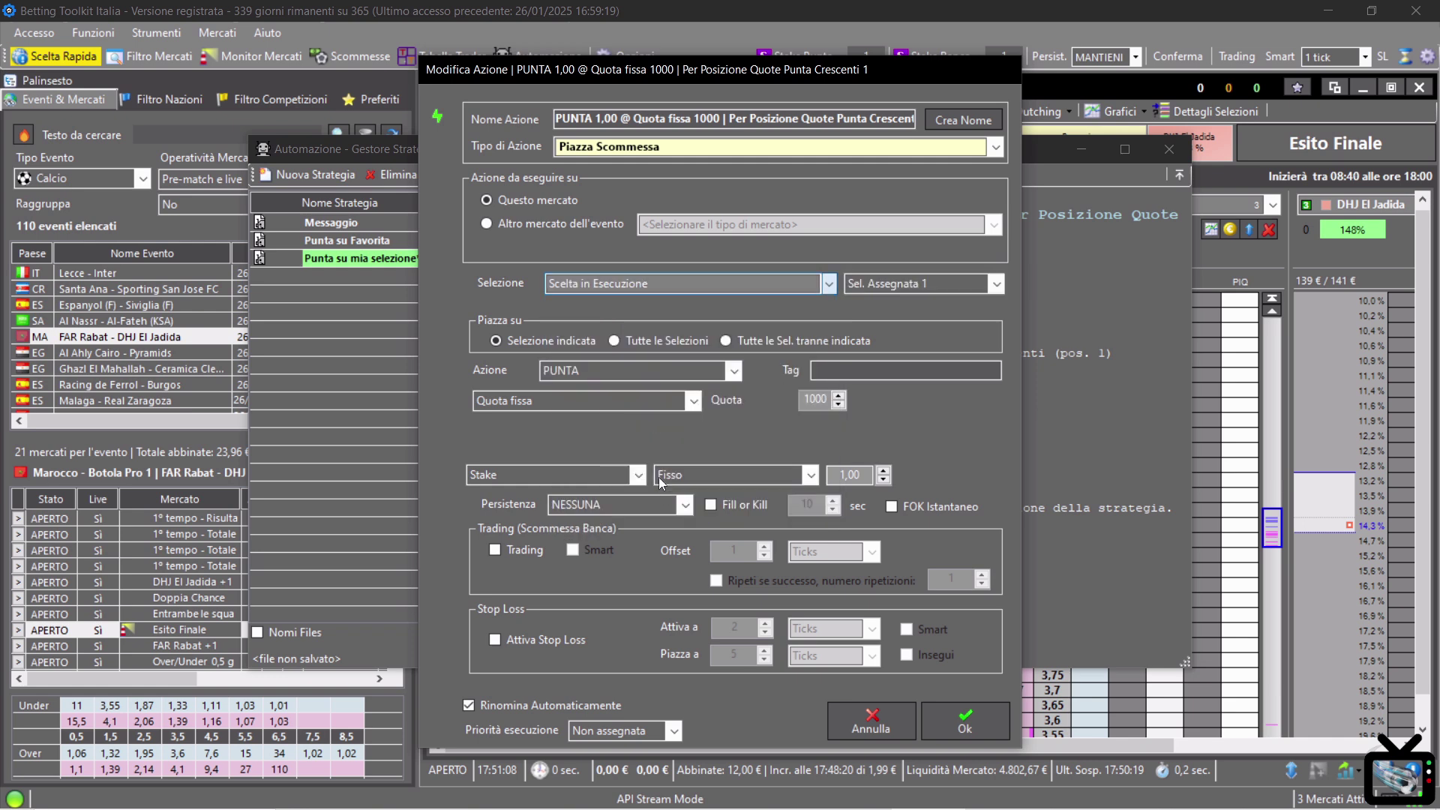
pyautogui.click(901, 277)
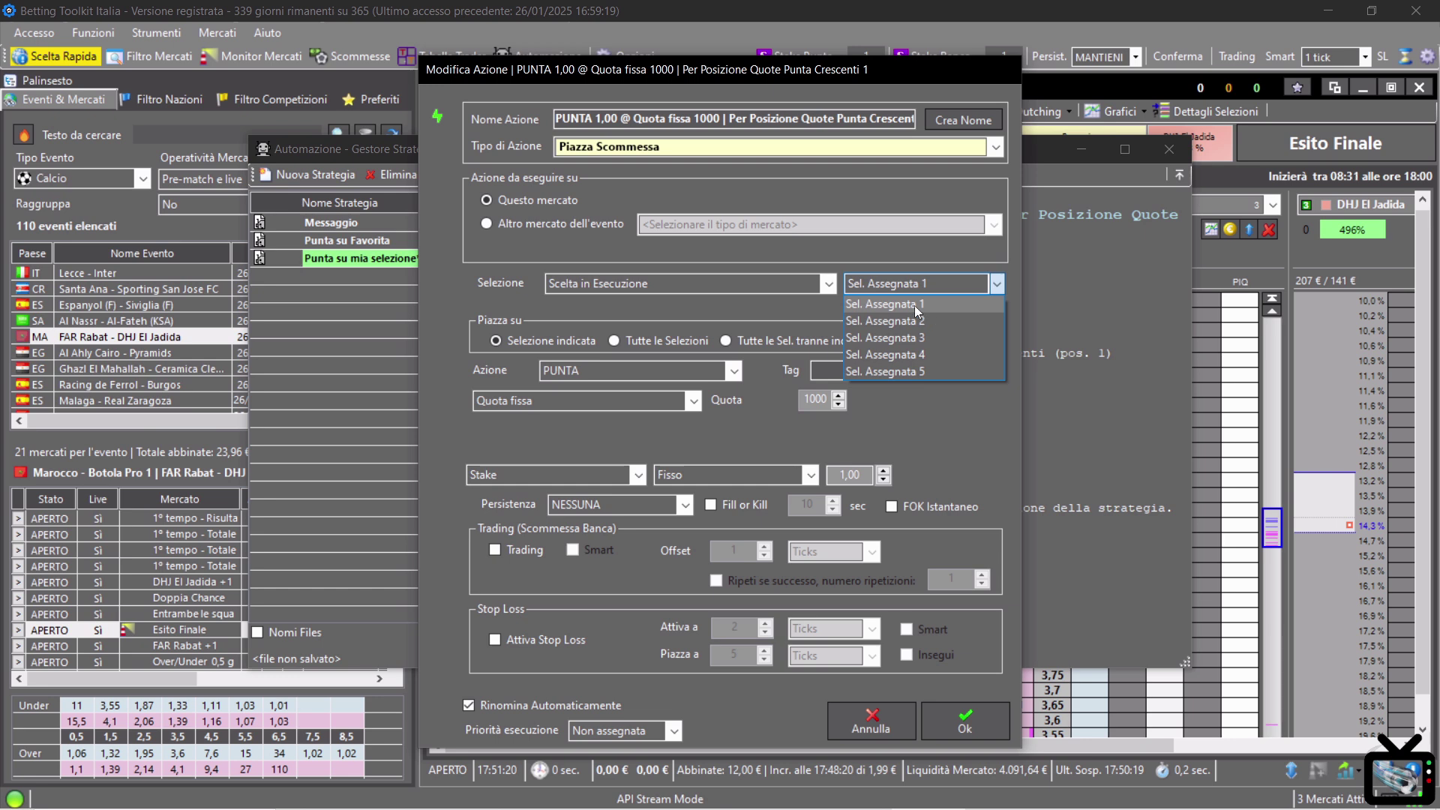
pyautogui.click(916, 304)
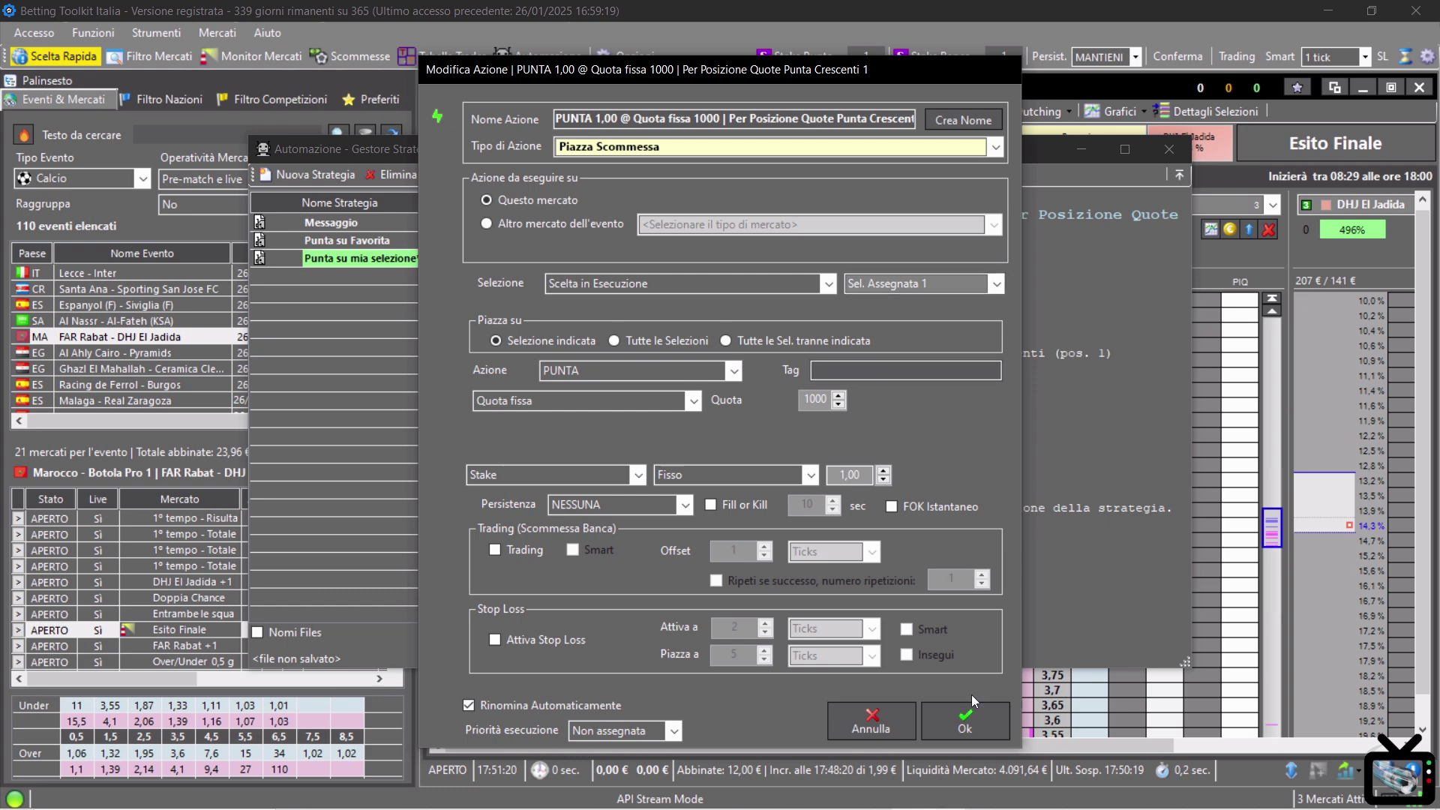
pyautogui.click(968, 717)
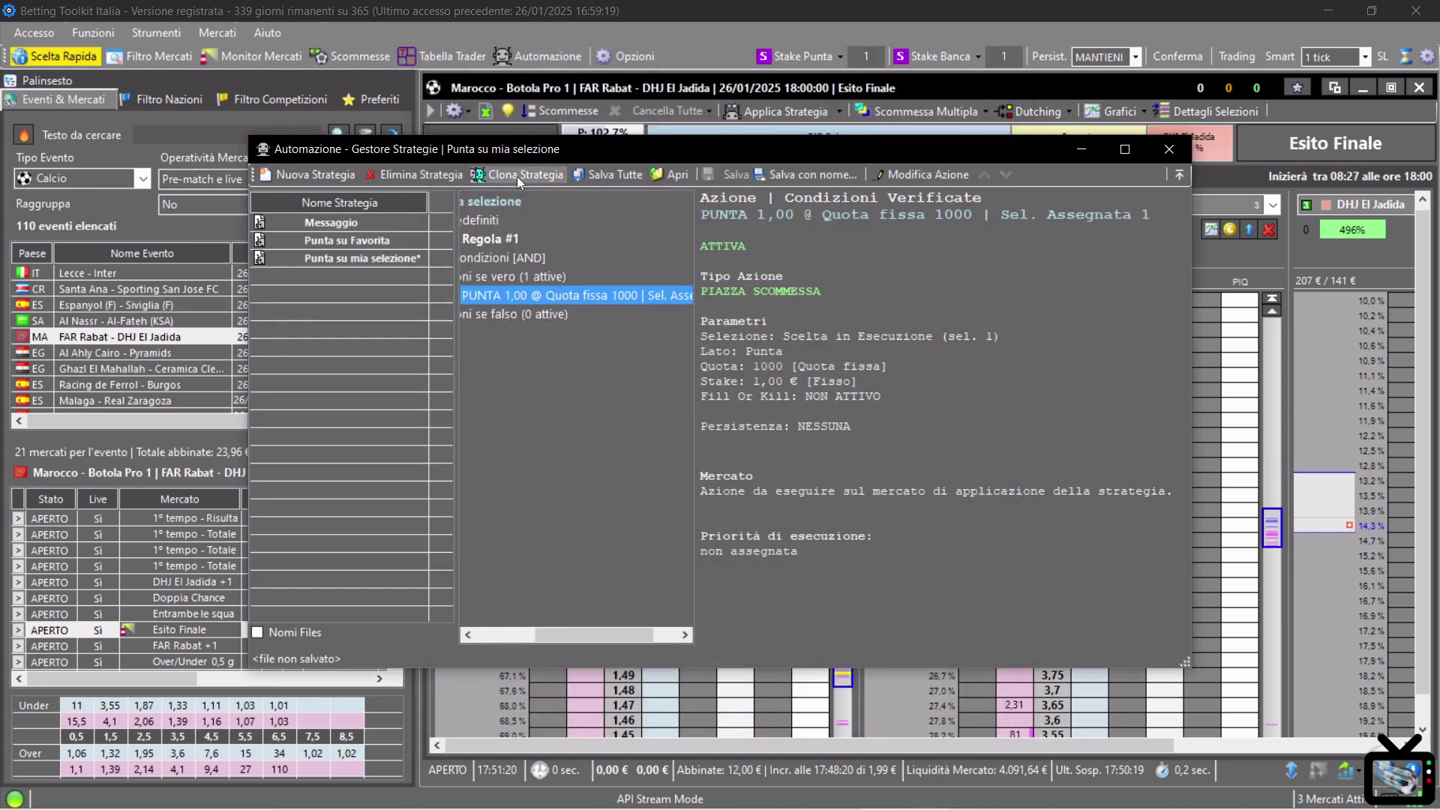
# Step: Save the strategy as Punta su mia selezione.bts and close the strategy manager
pyautogui.click(610, 174)
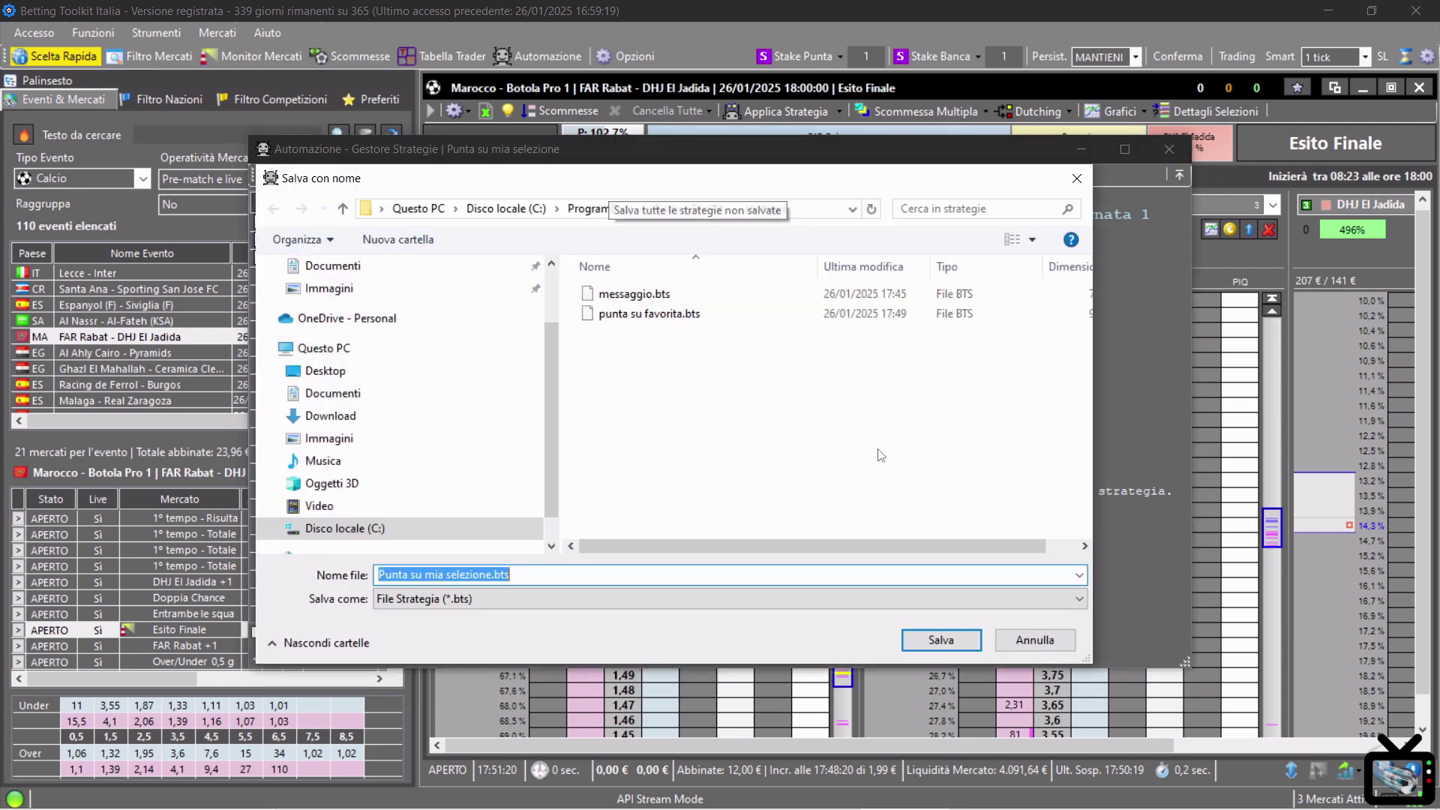
pyautogui.click(961, 643)
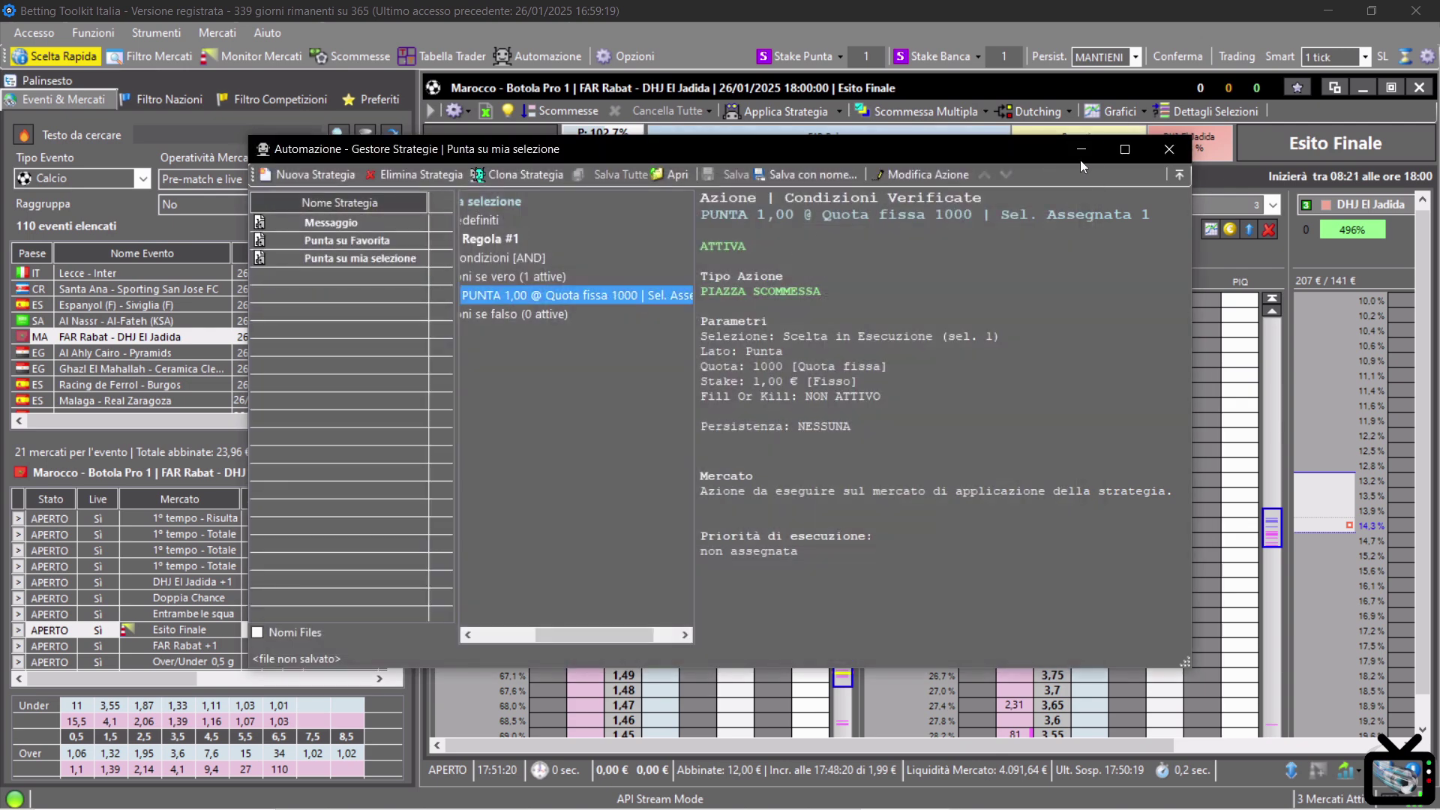
pyautogui.click(1168, 150)
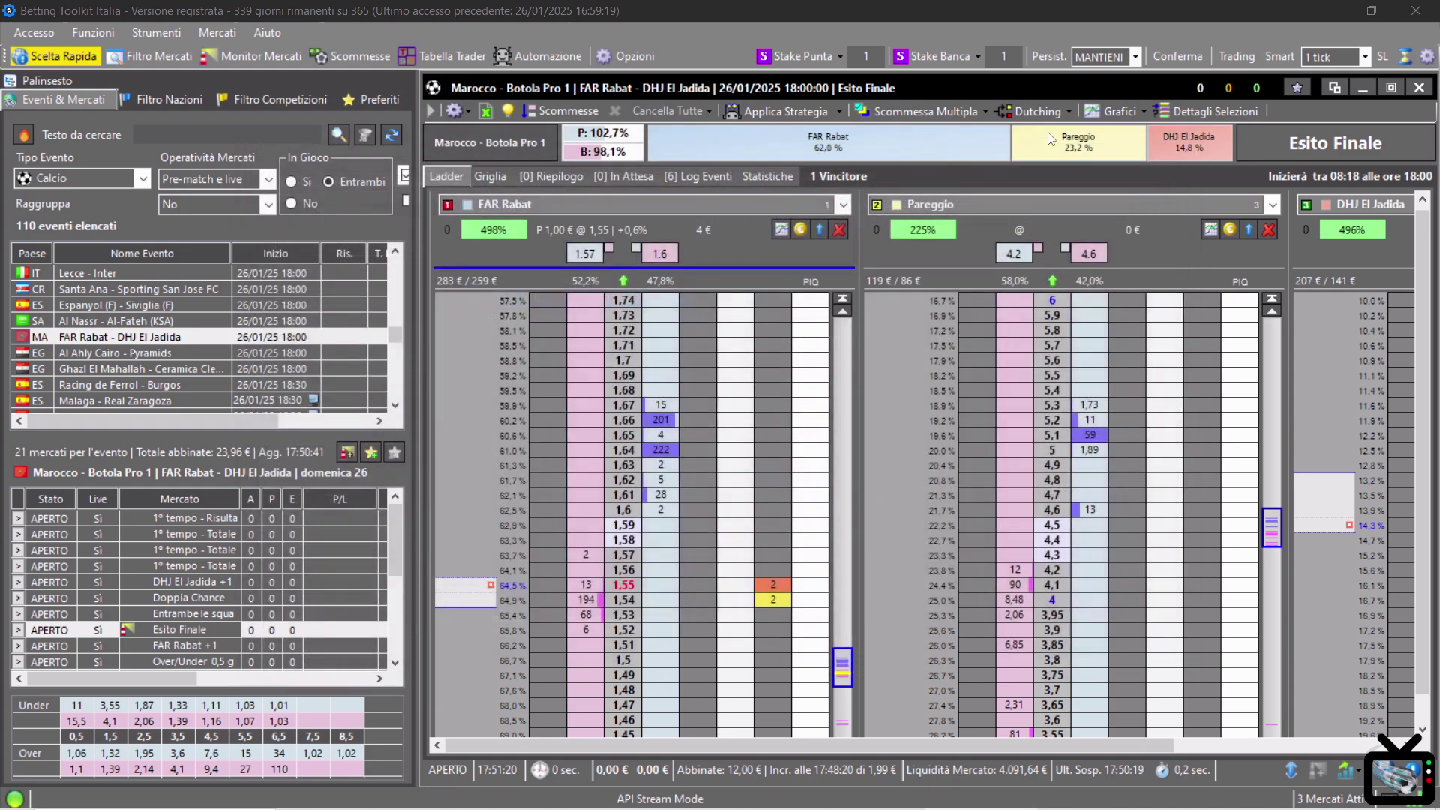
# Step: Apply the Punta su mia selezione strategy to the Esito Finale market of FAR Rabat - DHJ El Jadida
pyautogui.click(841, 116)
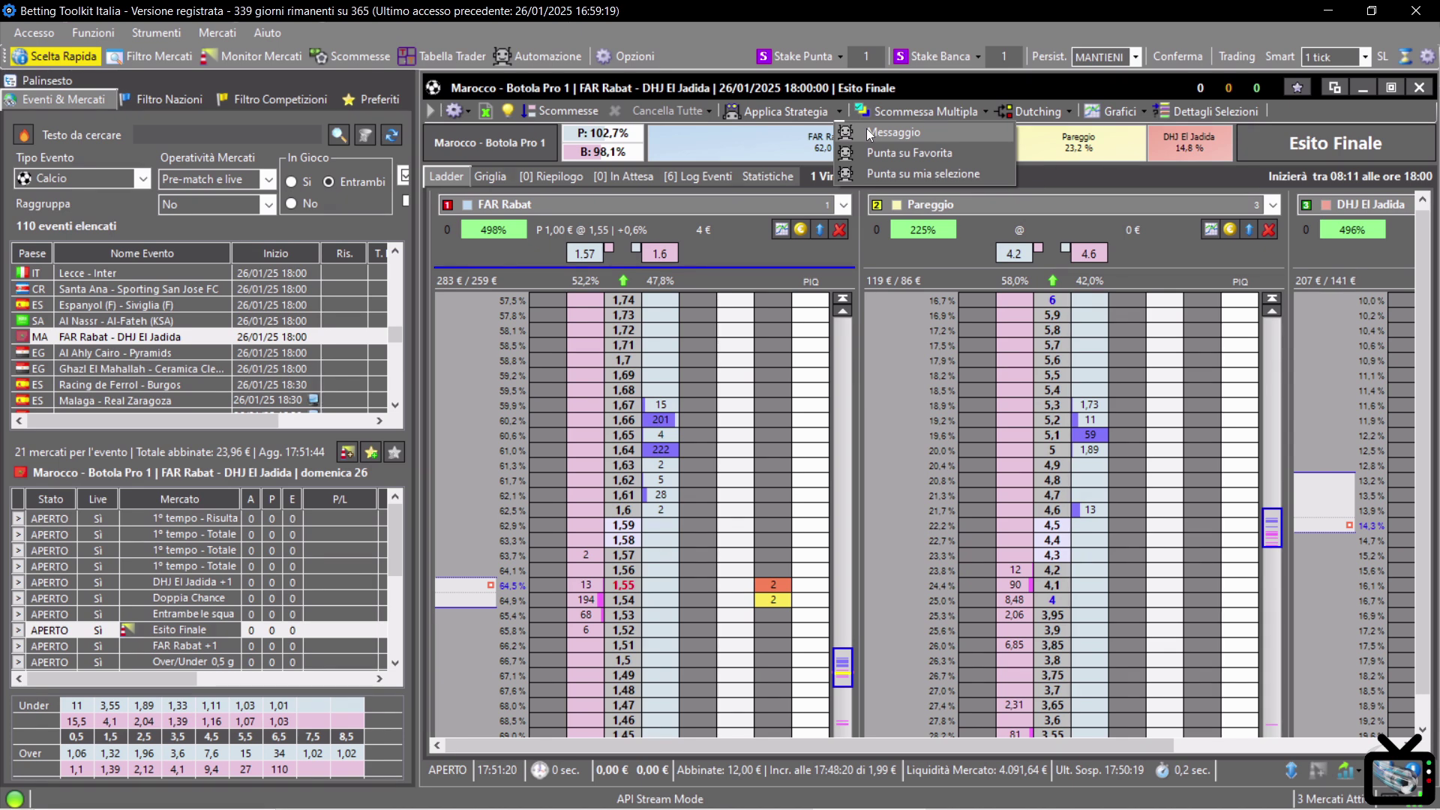
pyautogui.click(793, 115)
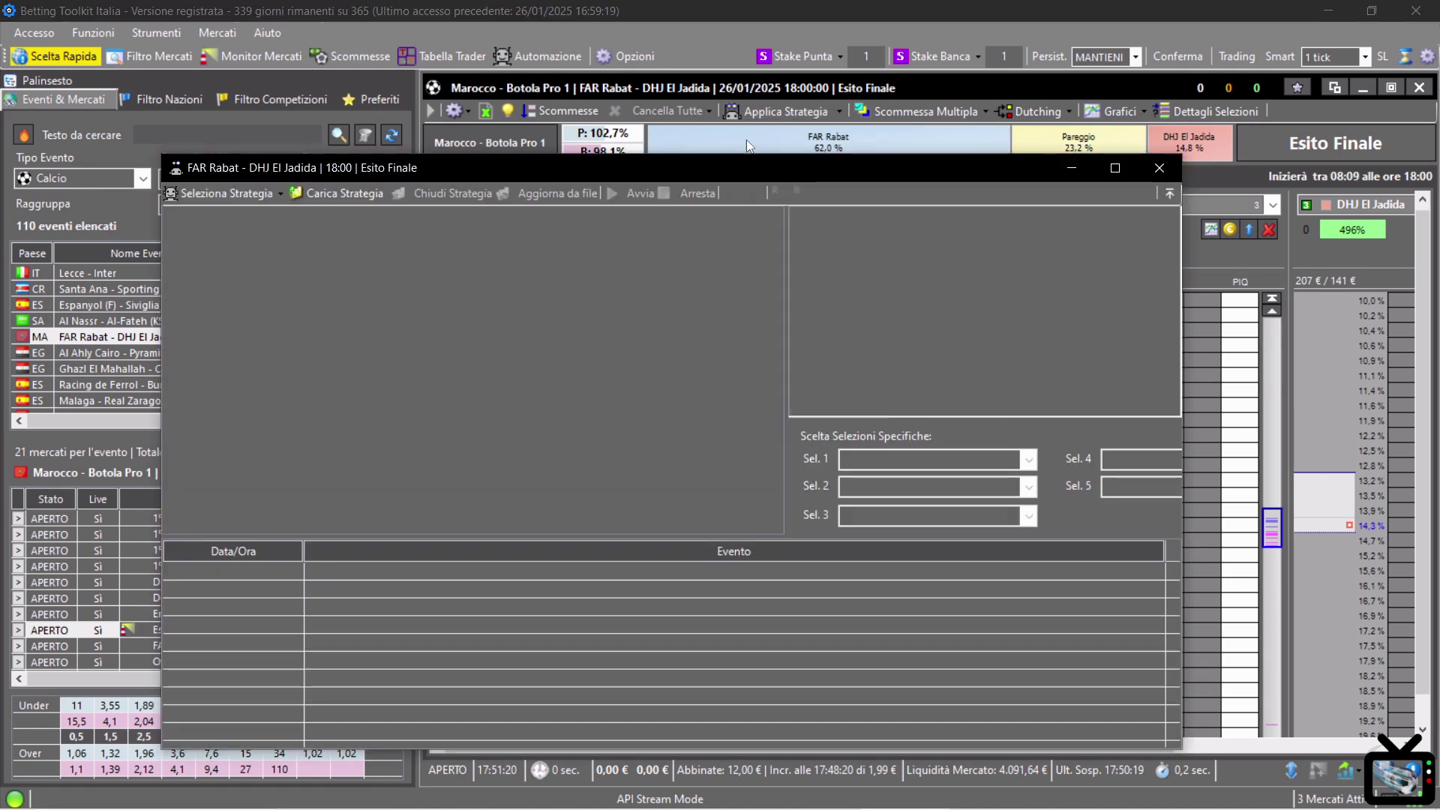
pyautogui.click(281, 196)
pyautogui.click(798, 113)
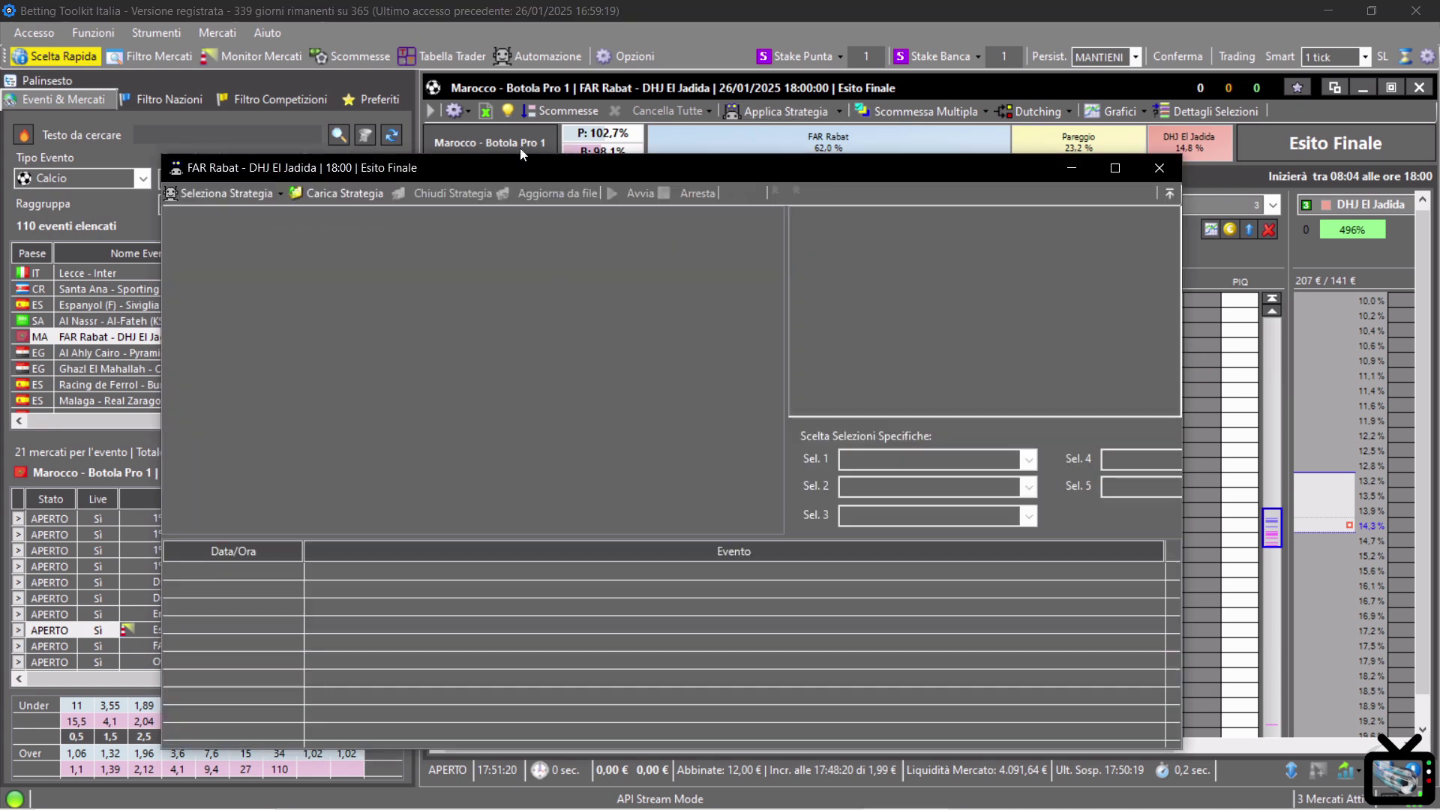
pyautogui.click(281, 198)
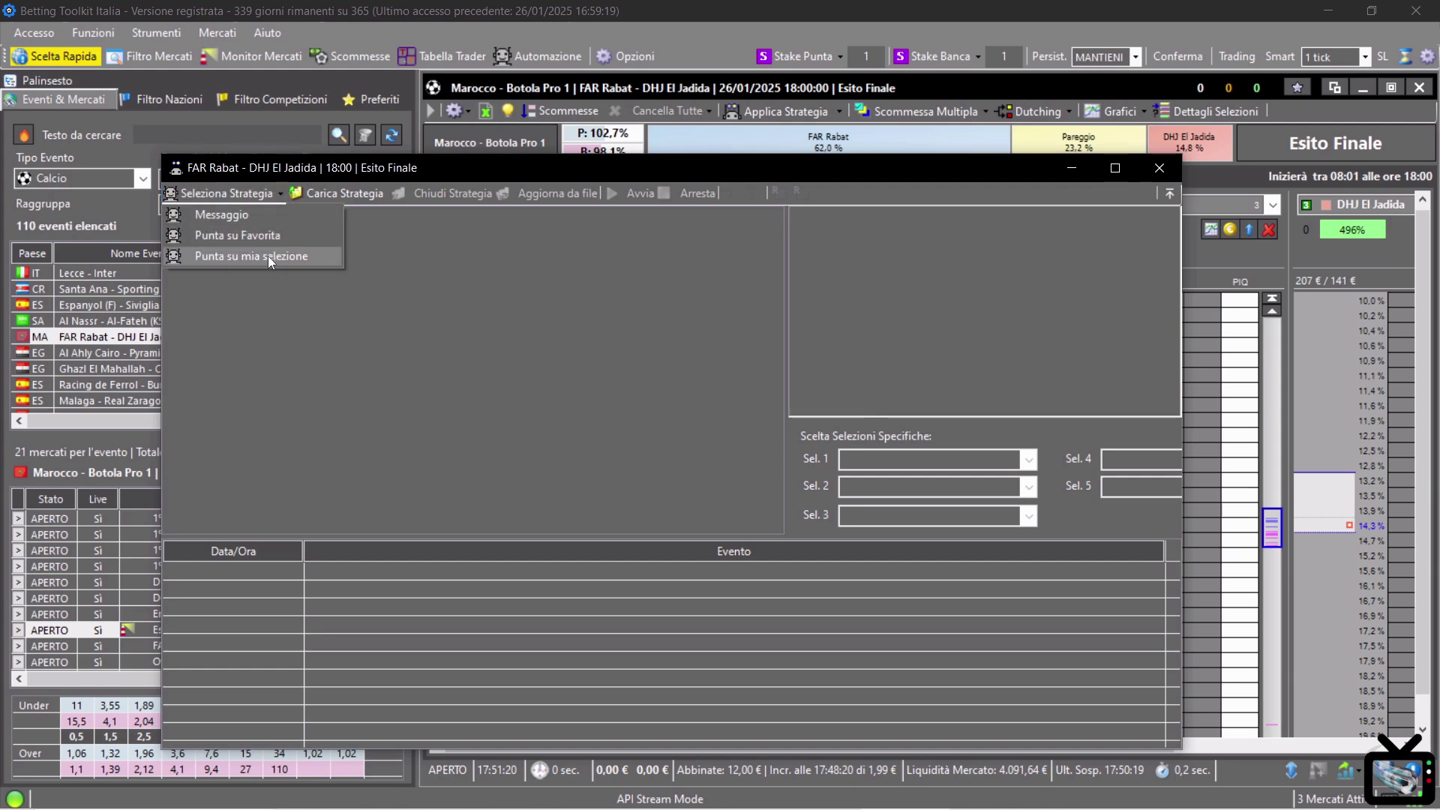
pyautogui.click(268, 255)
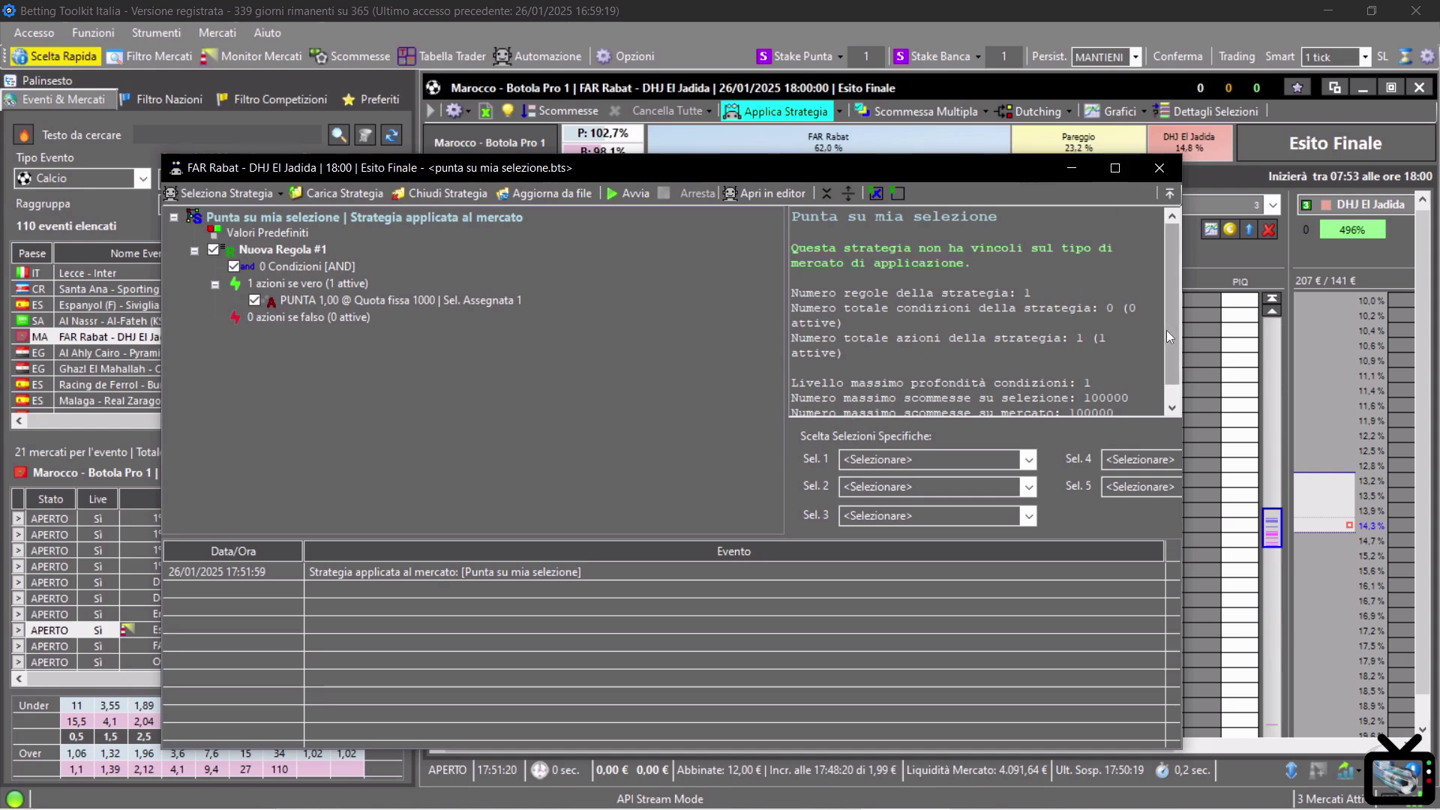
# Step: Widen the strategy window and its details area, and assign Pareggio as specific selection Sel. 1
pyautogui.moveTo(1183, 329); pyautogui.dragTo(1347, 327)
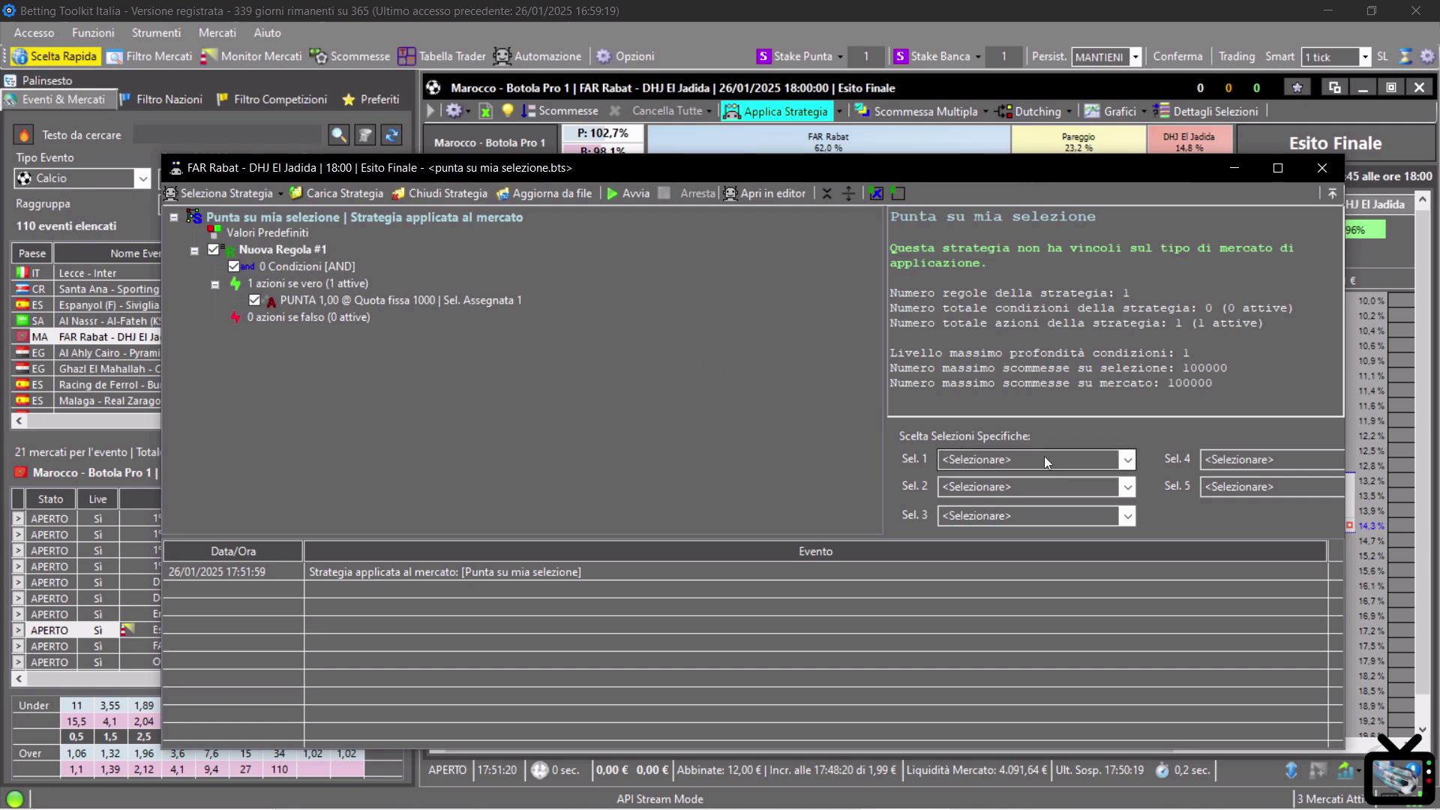
pyautogui.moveTo(883, 413); pyautogui.dragTo(642, 403)
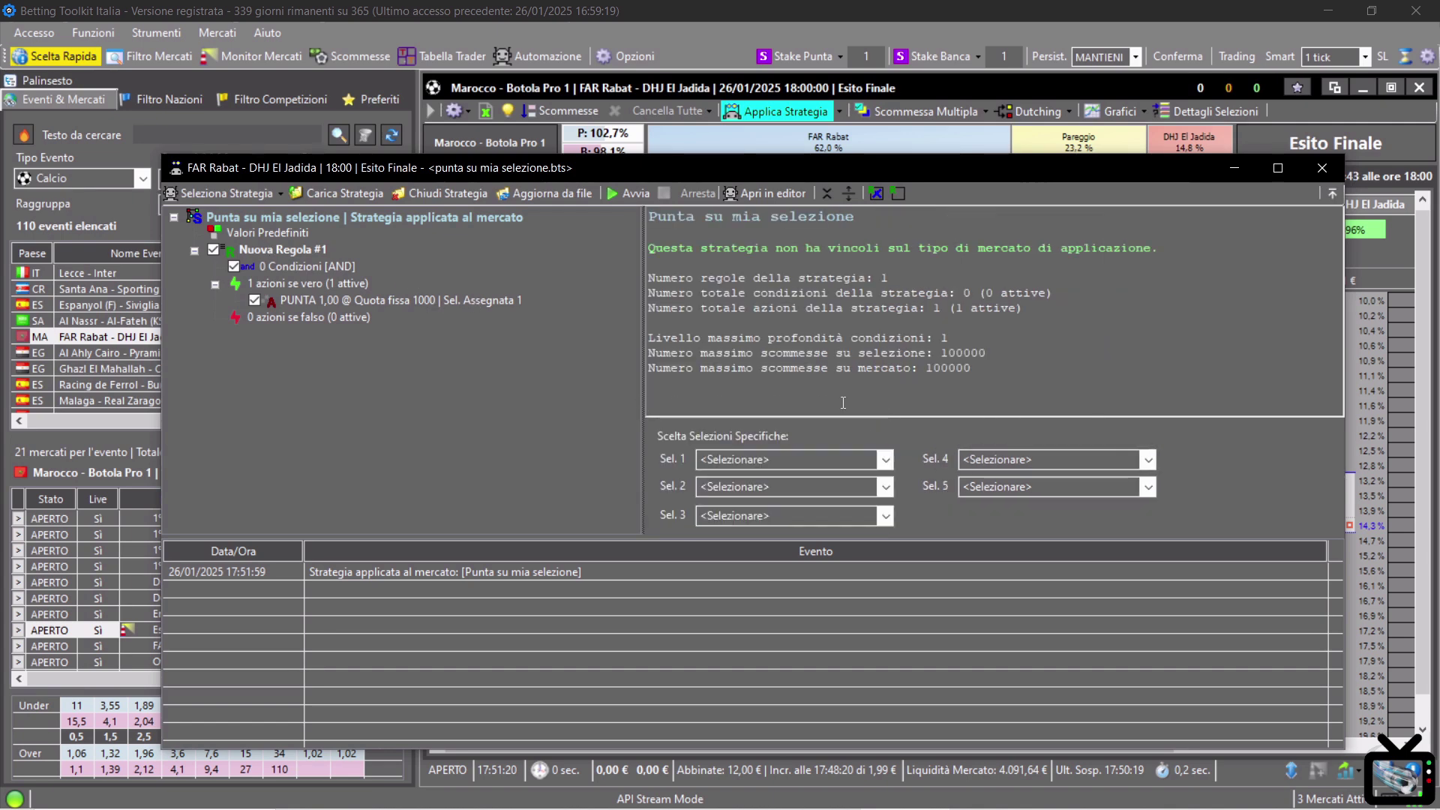
pyautogui.click(809, 460)
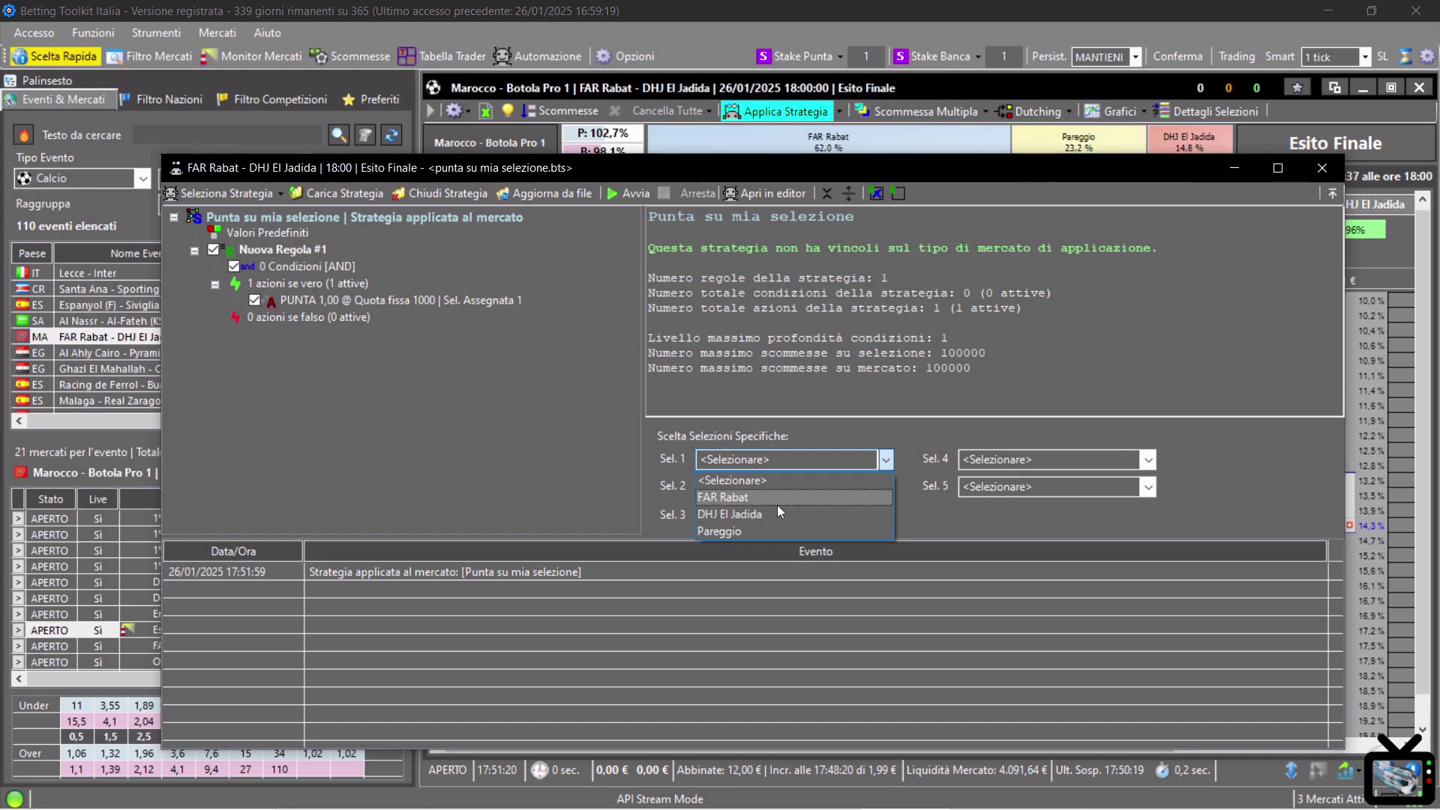
pyautogui.click(769, 459)
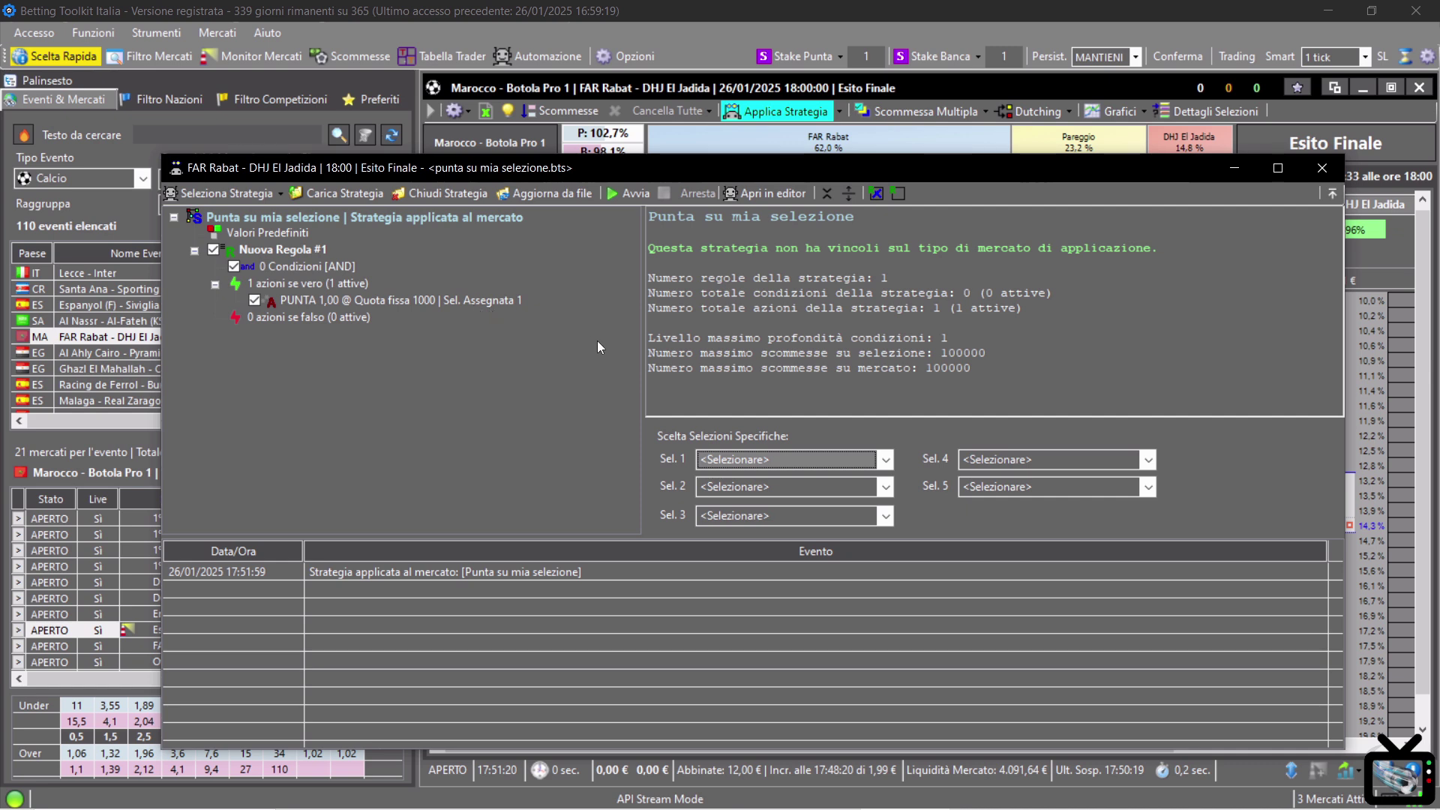
pyautogui.click(725, 456)
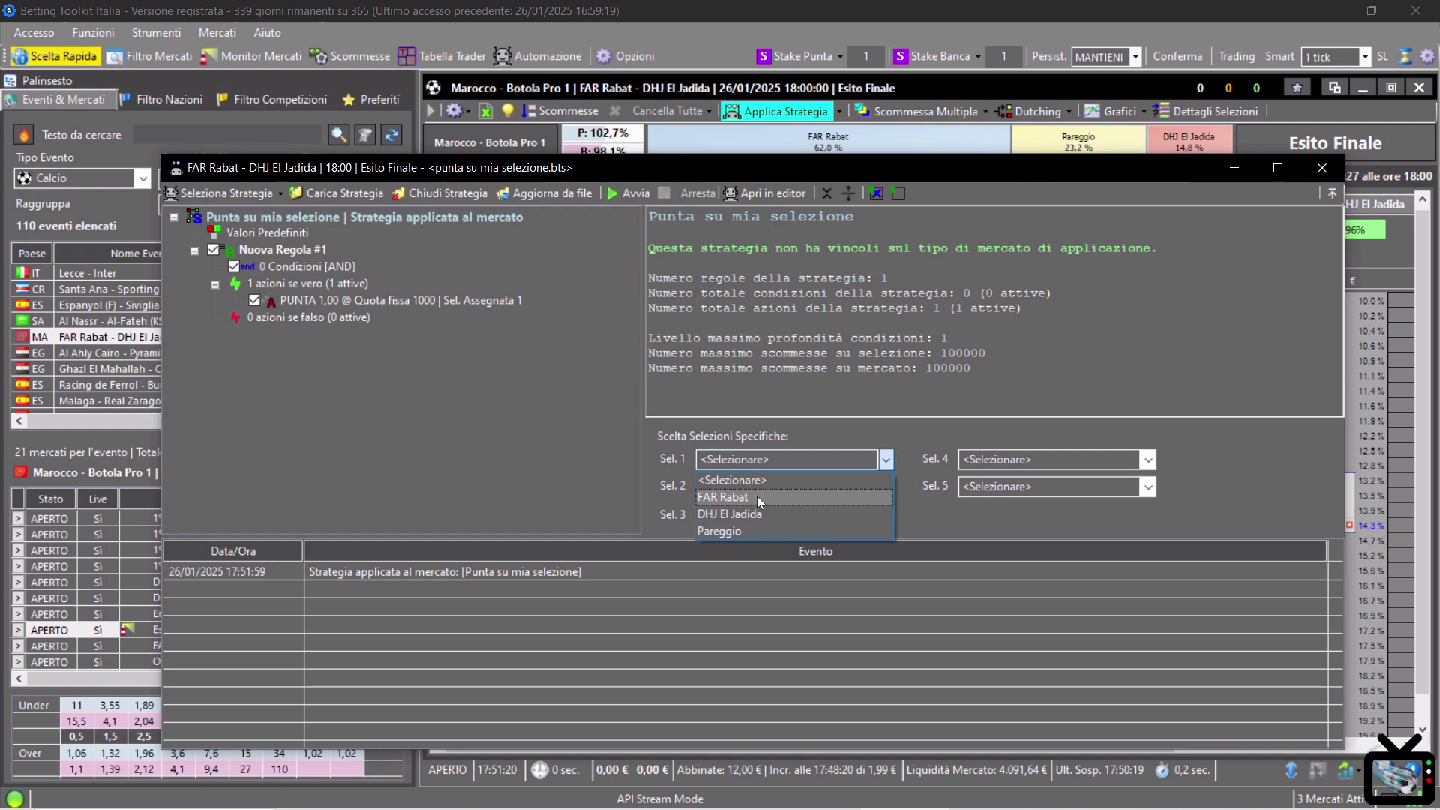
pyautogui.click(758, 496)
pyautogui.click(755, 461)
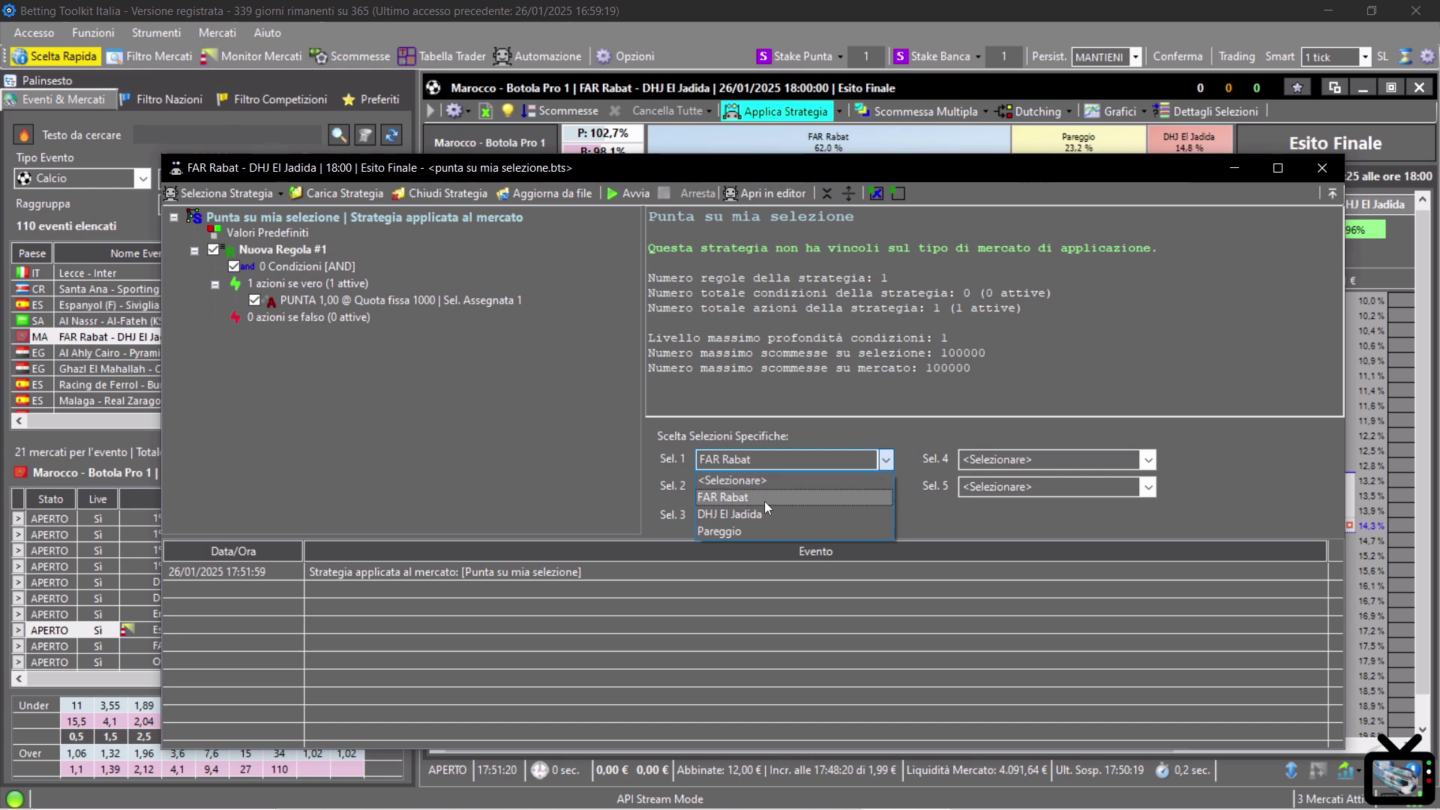
pyautogui.click(759, 530)
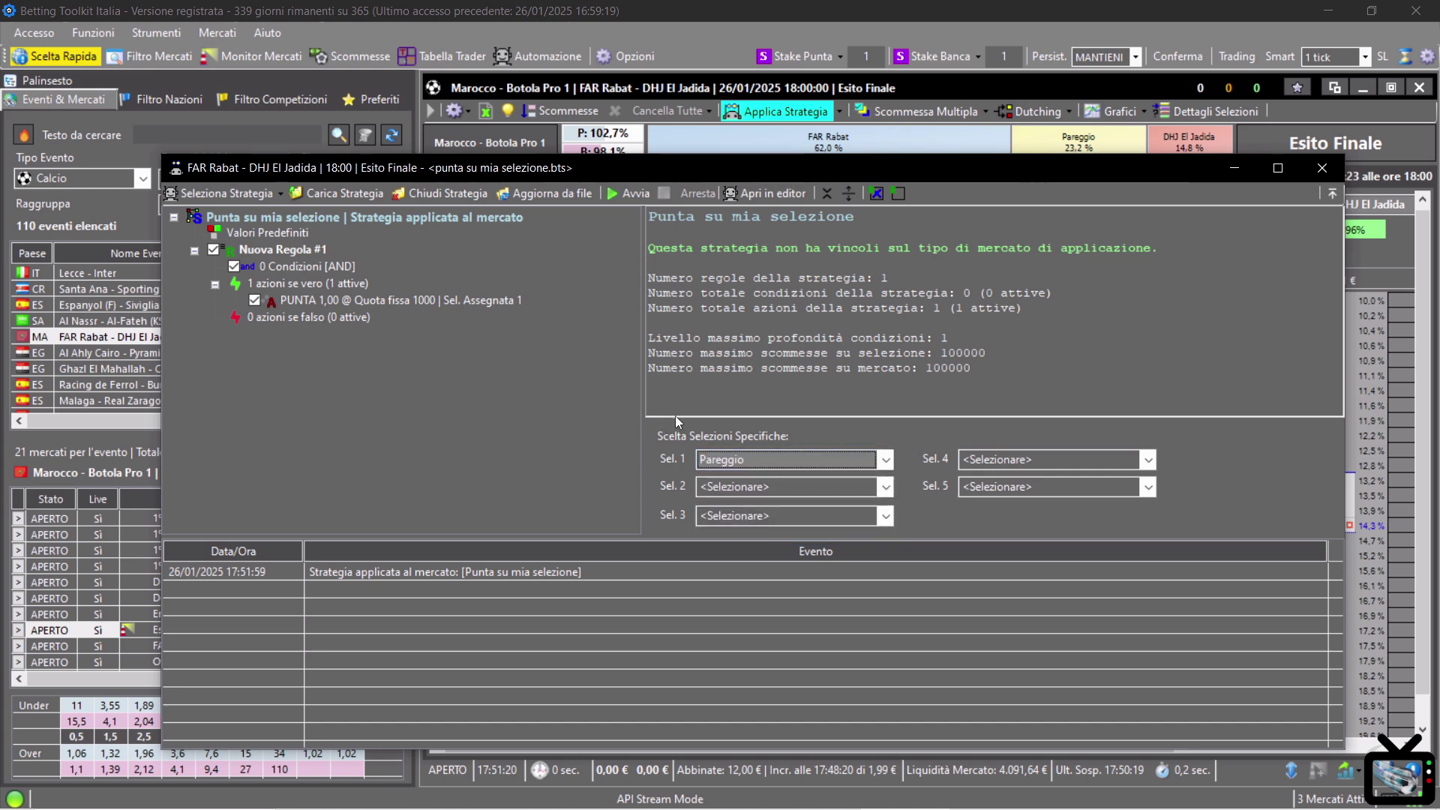
# Step: Start the applied strategy, move its window clear of the ladders and cancel the unmatched bet on Pareggio
pyautogui.click(630, 194)
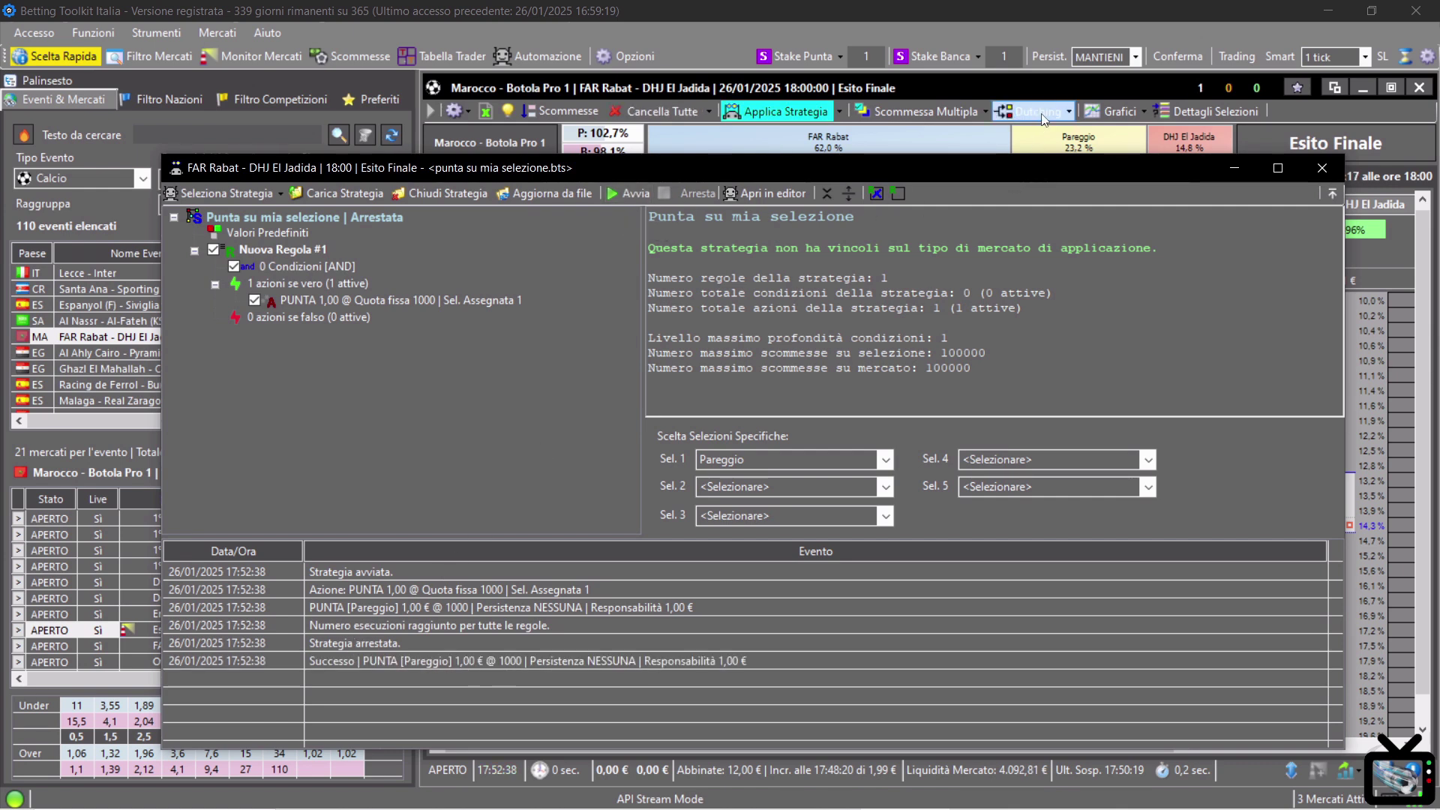
pyautogui.moveTo(1020, 160); pyautogui.dragTo(922, 435)
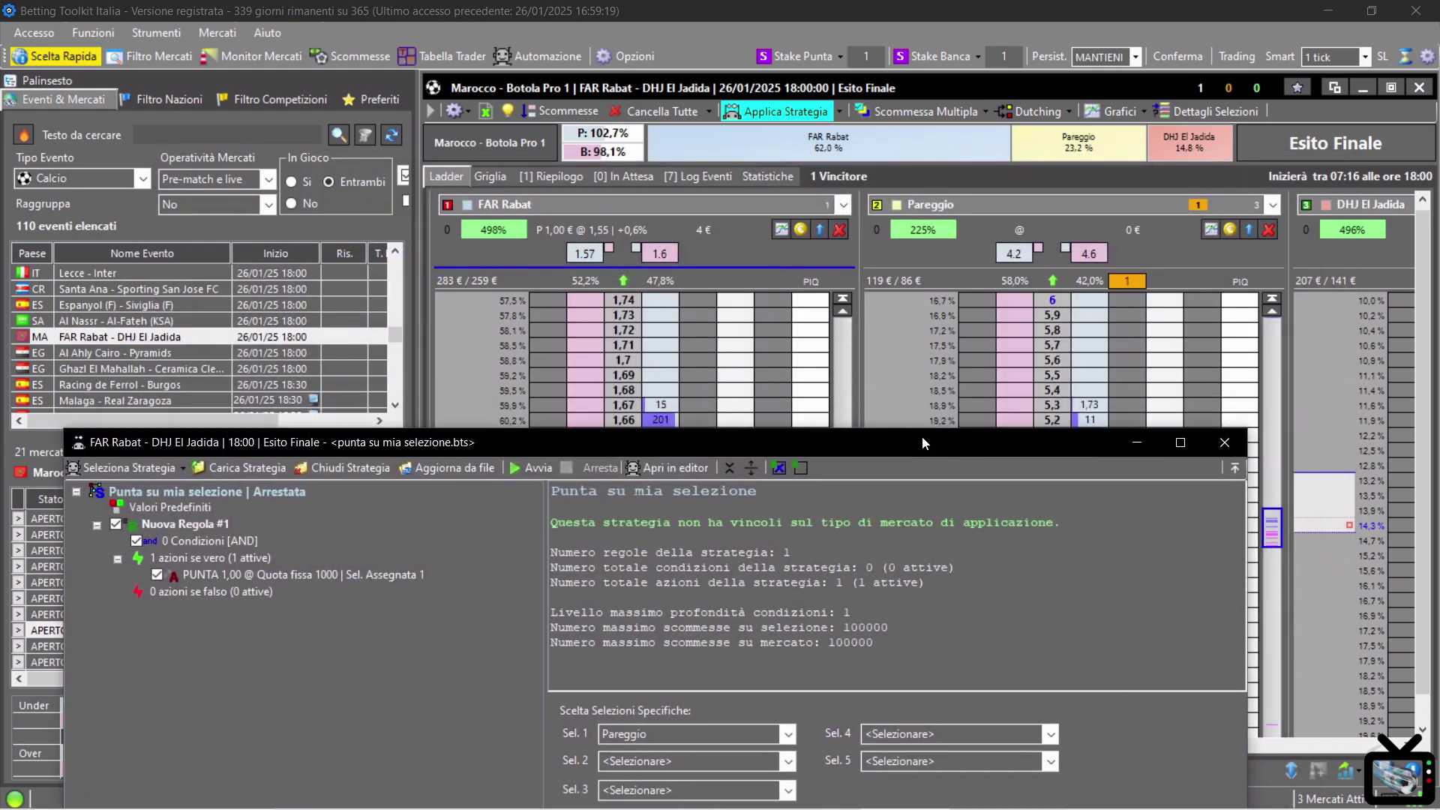
pyautogui.click(1137, 283)
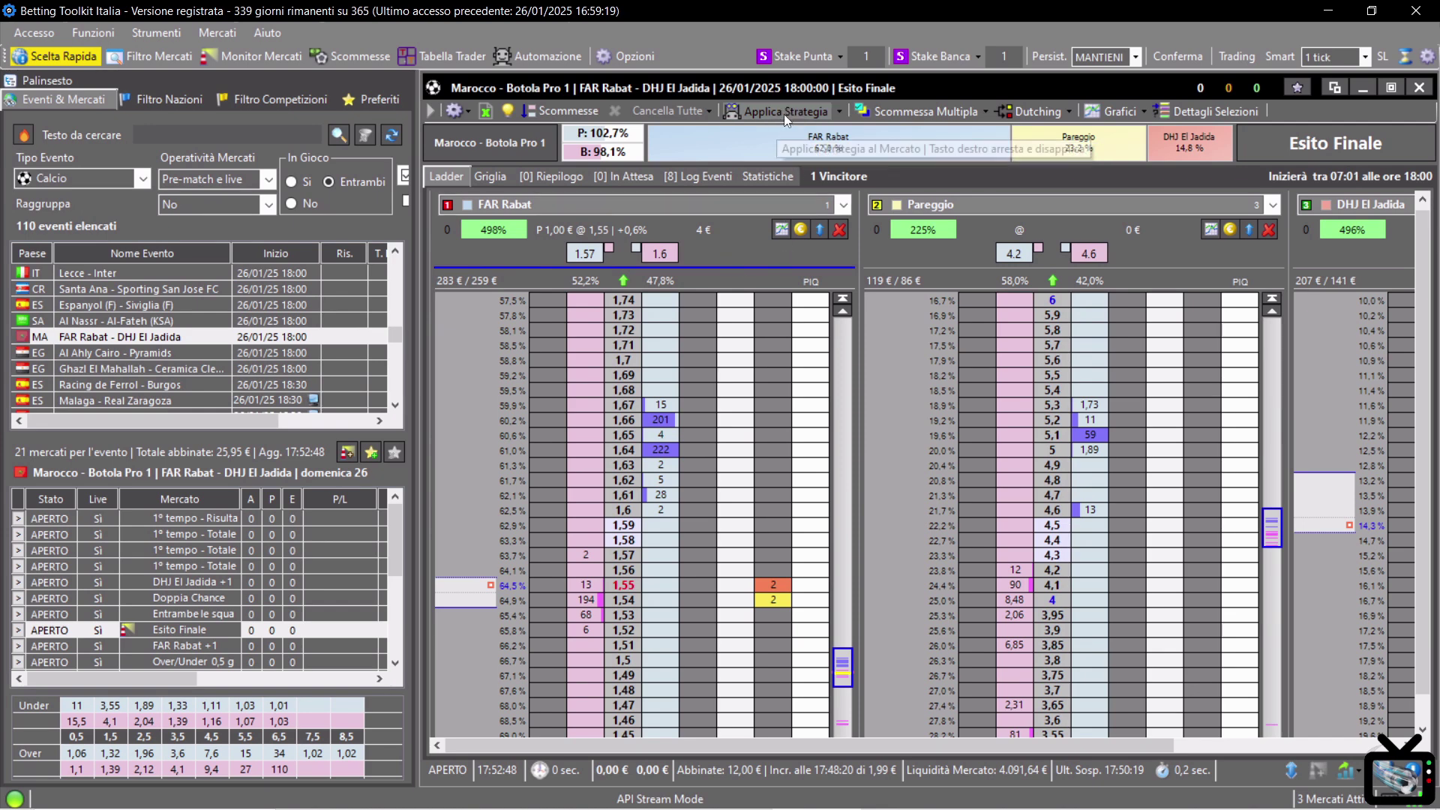
# Step: Review the strategy applied to the Esito Finale market with its assigned selection and event log, and close its window
pyautogui.click(787, 113)
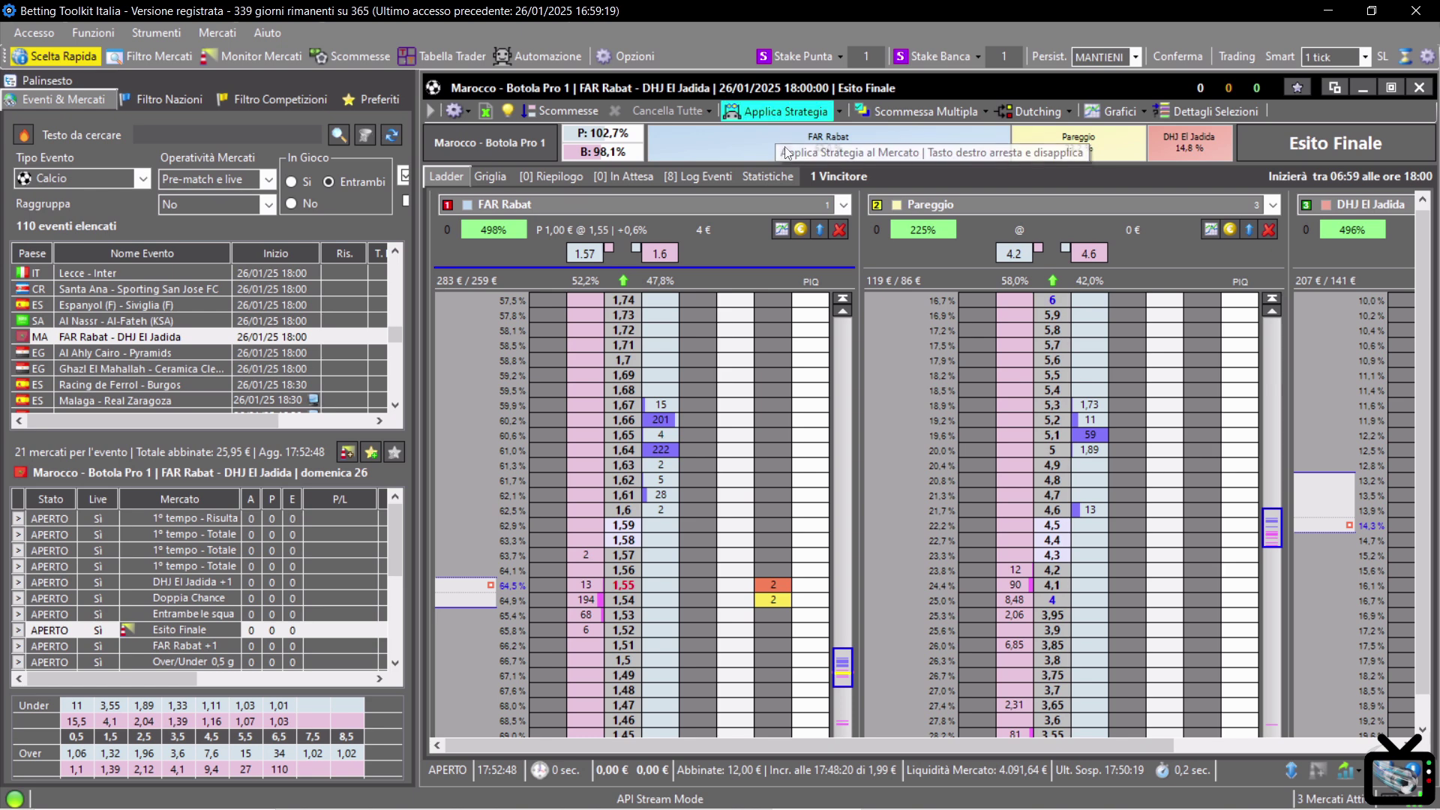
pyautogui.click(785, 109)
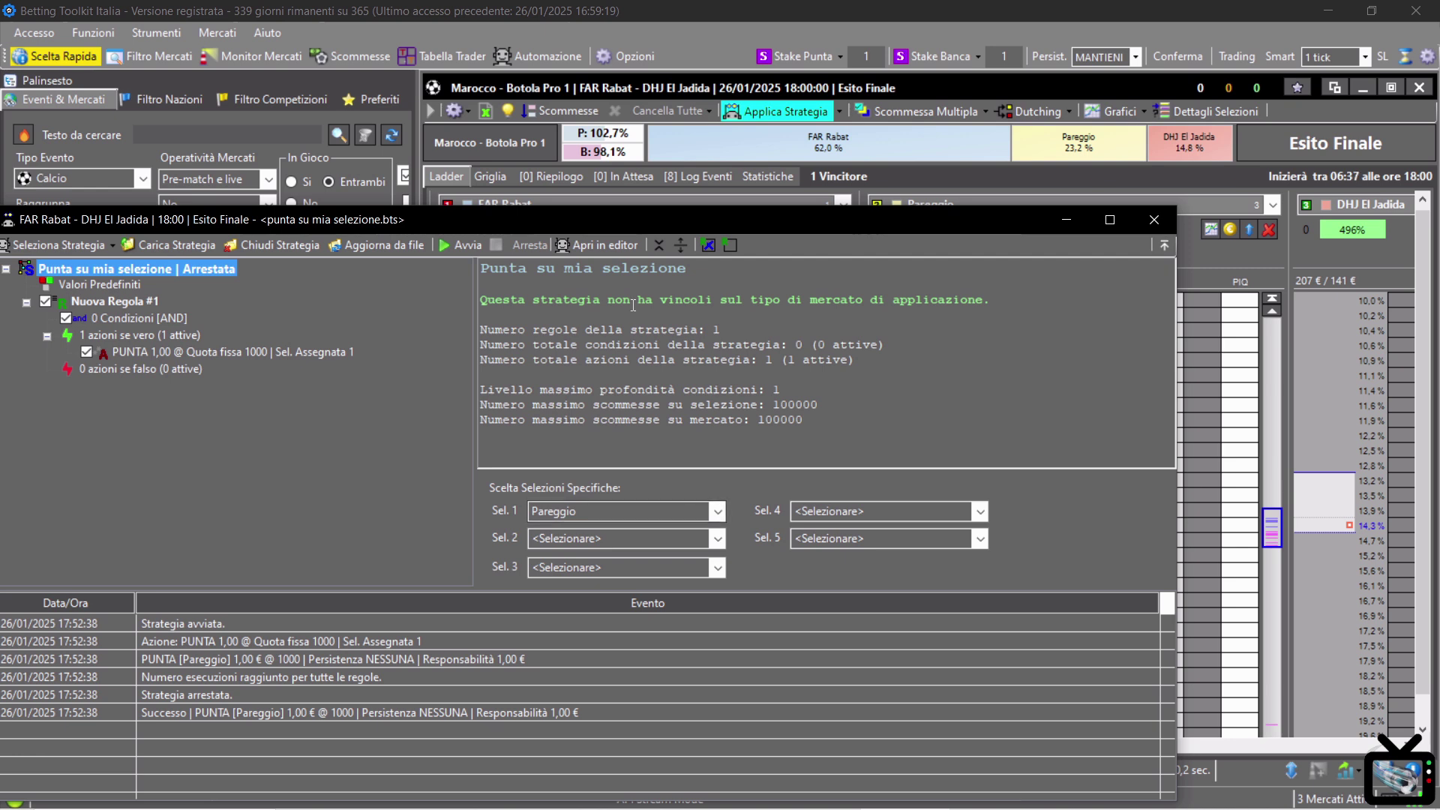
pyautogui.click(1156, 223)
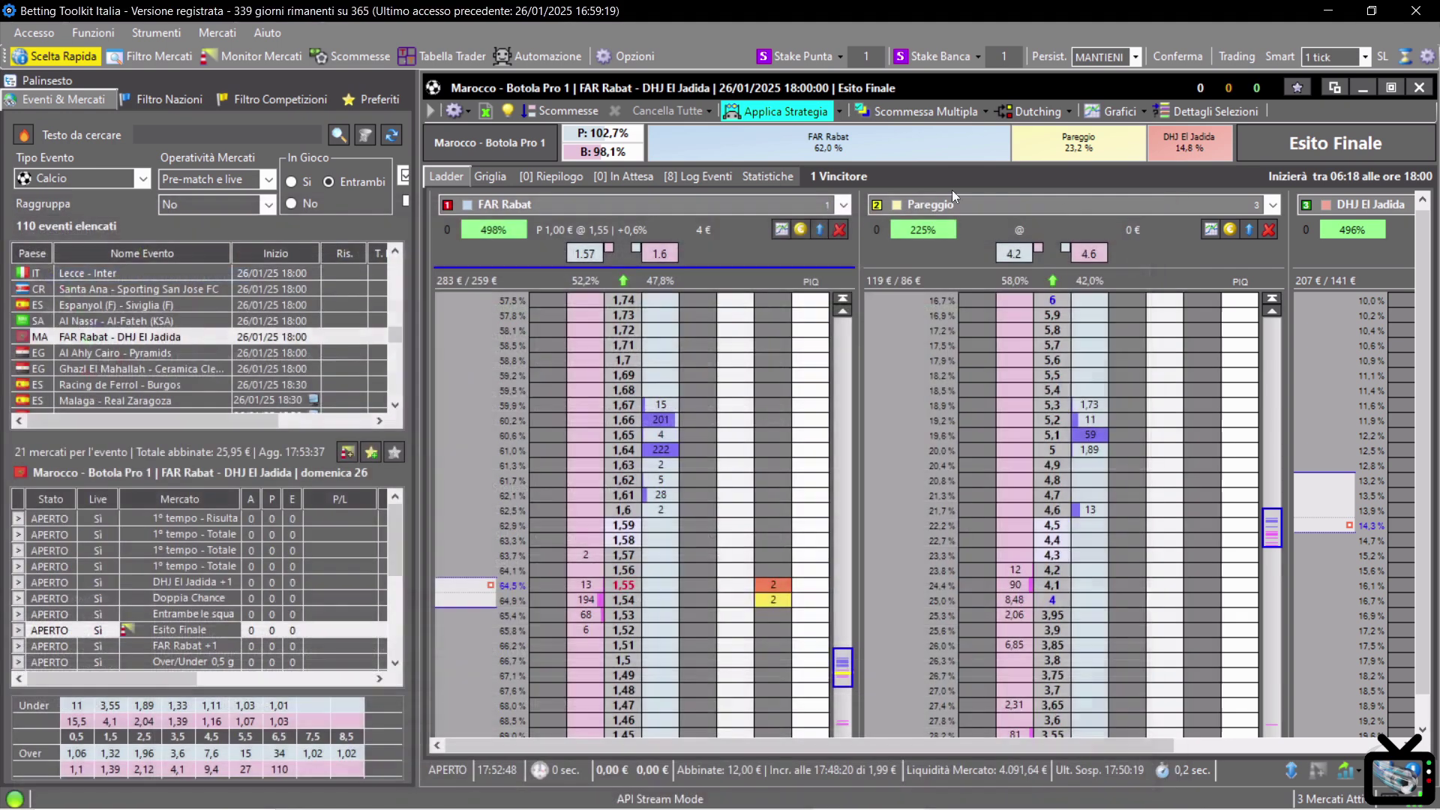
# Step: Clone the Punta su mia selezione strategy in the automation strategy manager
pyautogui.click(543, 57)
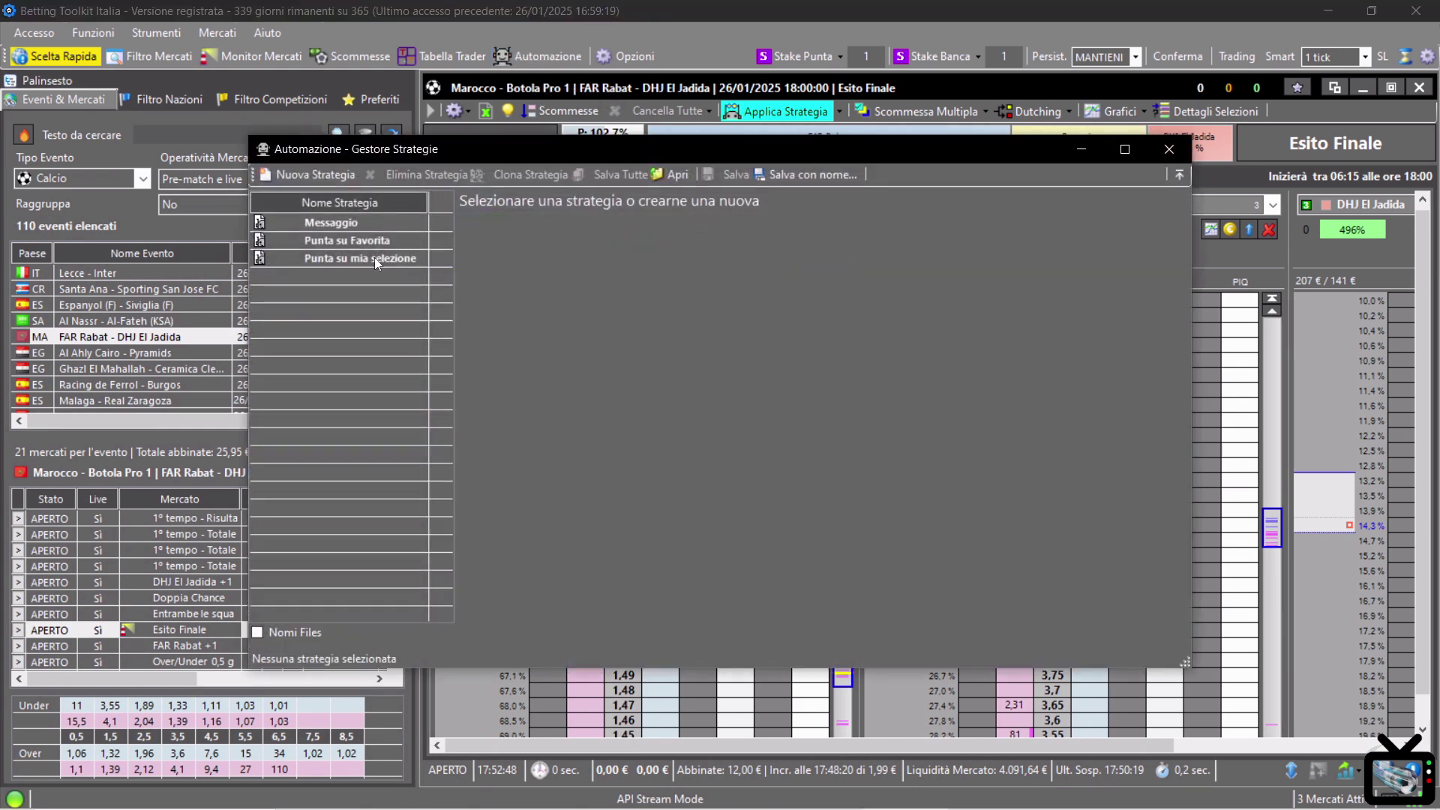
pyautogui.click(375, 258)
pyautogui.rightClick(375, 257)
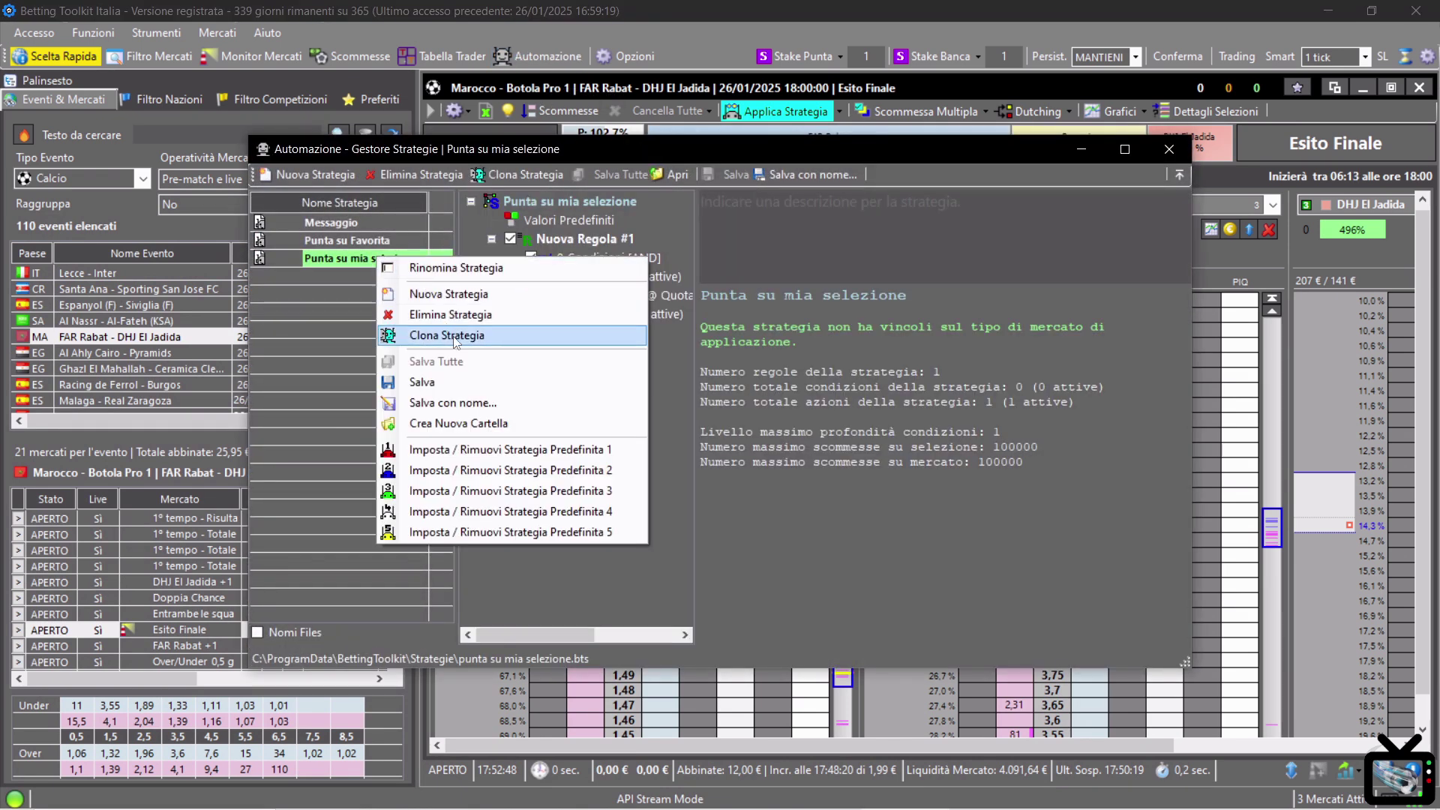
pyautogui.click(449, 335)
# Step: Rename the cloned strategy Punta su selezione di applicazione
pyautogui.rightClick(352, 277)
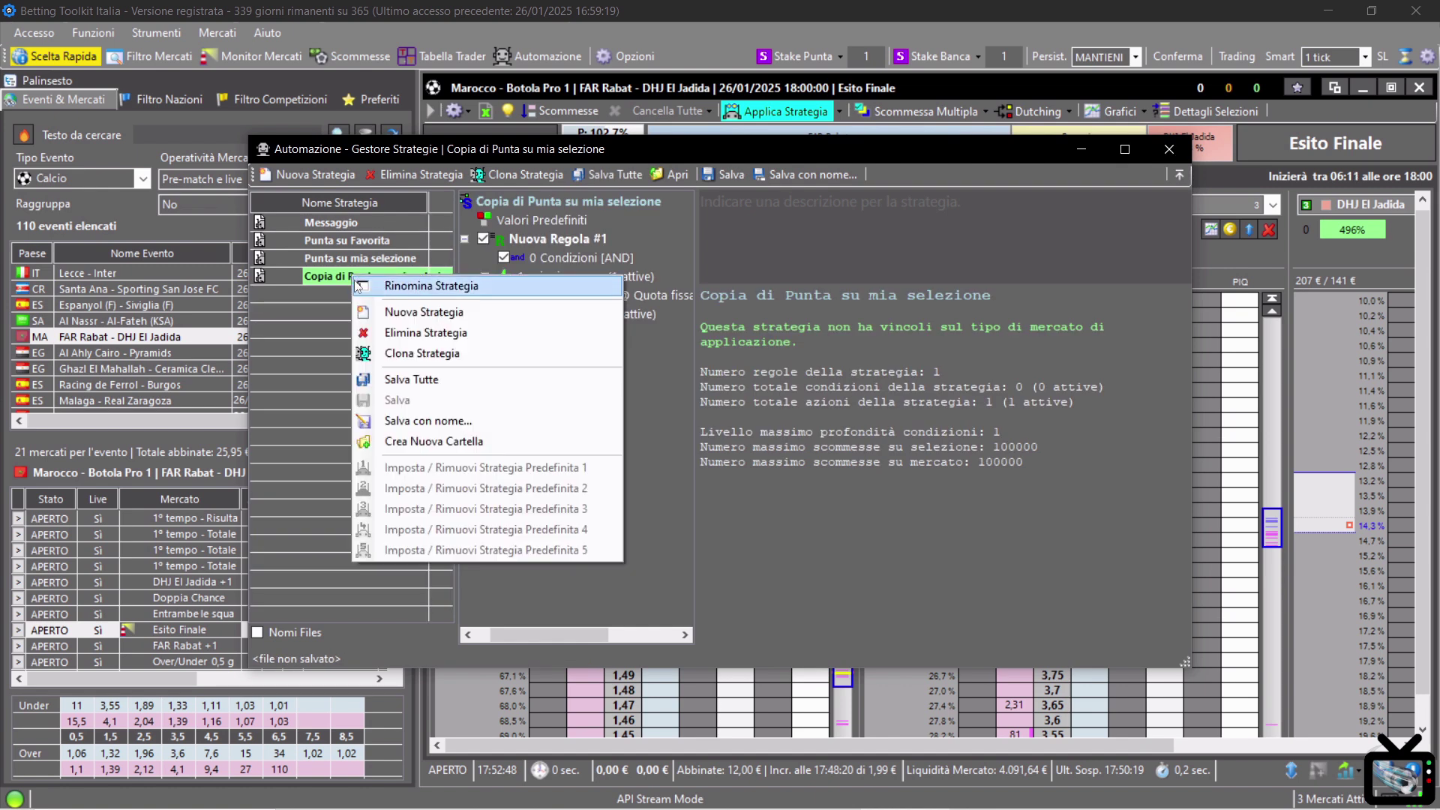
pyautogui.click(448, 291)
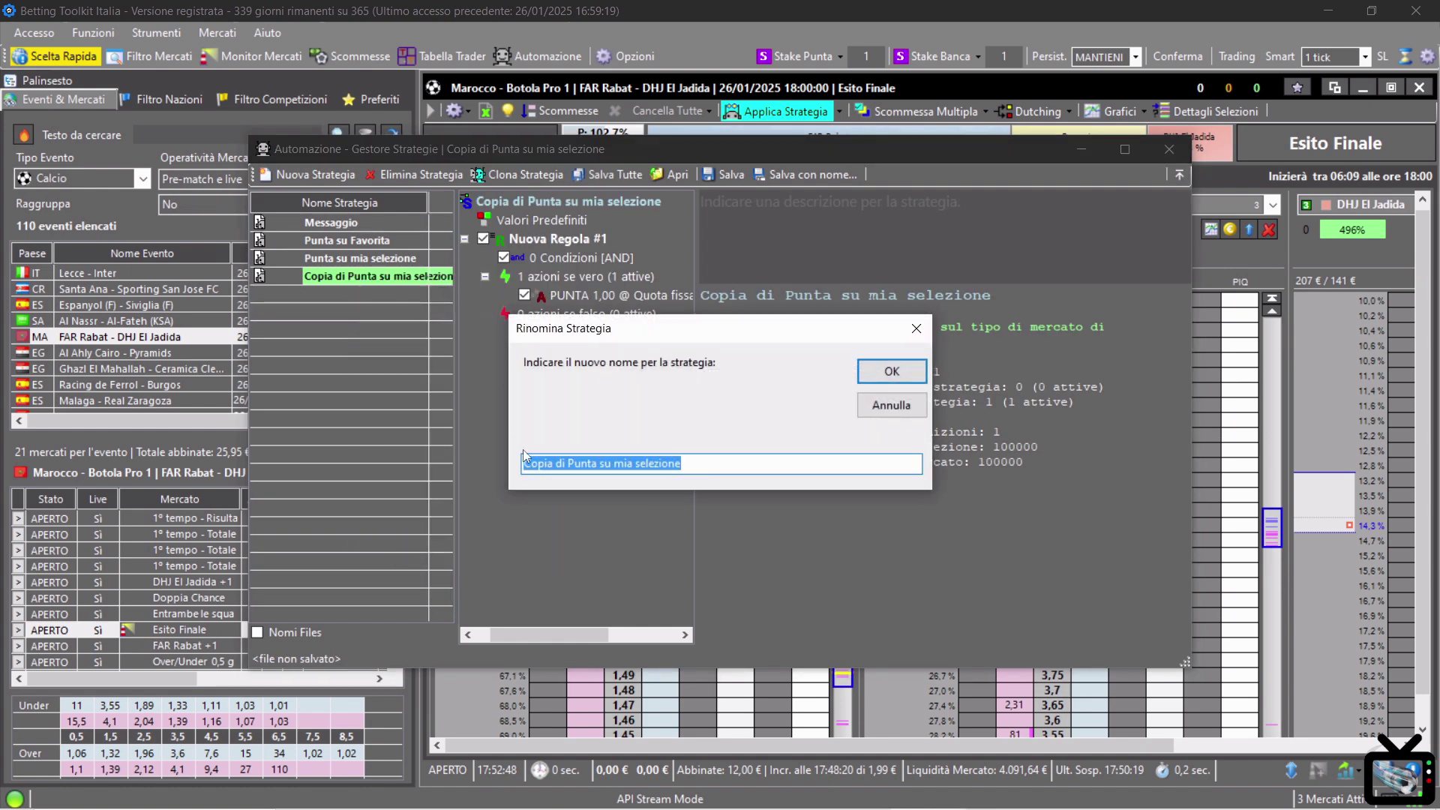
pyautogui.doubleClick(556, 464)
pyautogui.moveTo(555, 463); pyautogui.dragTo(523, 464)
pyautogui.press('BackSpace')
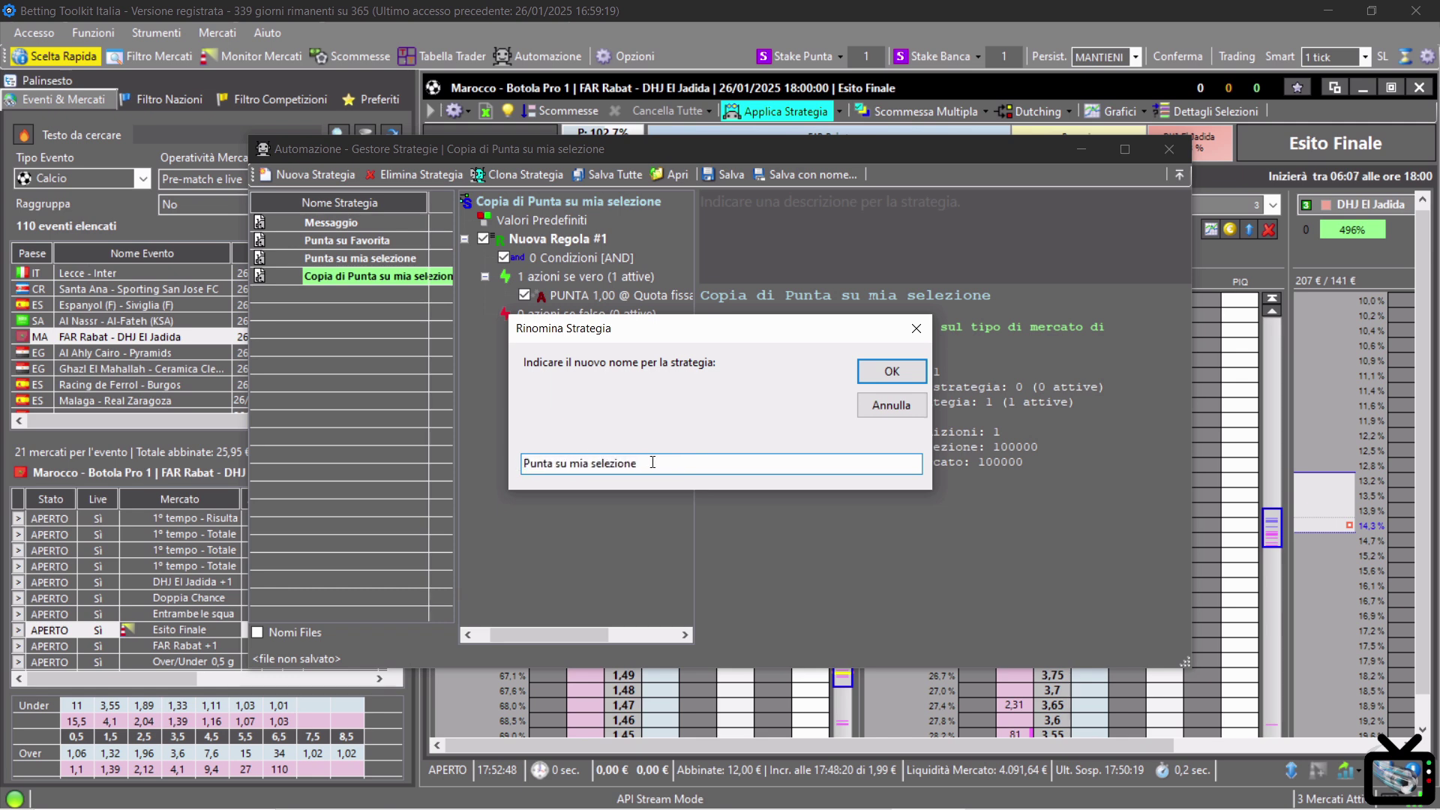
pyautogui.doubleClick(579, 463)
pyautogui.press('BackSpace')
pyautogui.click(630, 463)
pyautogui.write('di applicazione')
pyautogui.click(892, 371)
# Step: Set the selection criterion of the strategy's PUNTA bet action to Selezione di Applicazione Strategia Predefinita
pyautogui.click(574, 296)
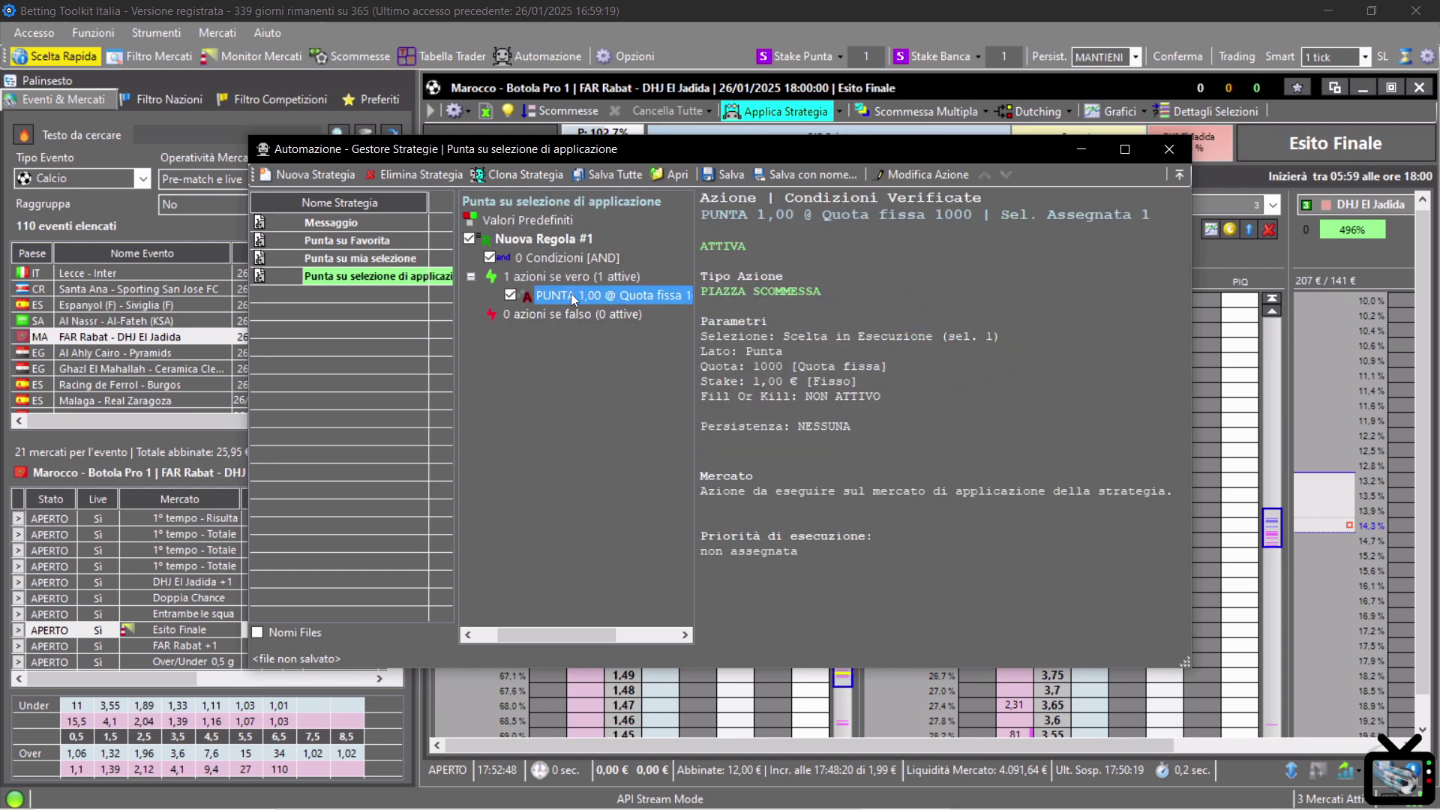
pyautogui.doubleClick(574, 296)
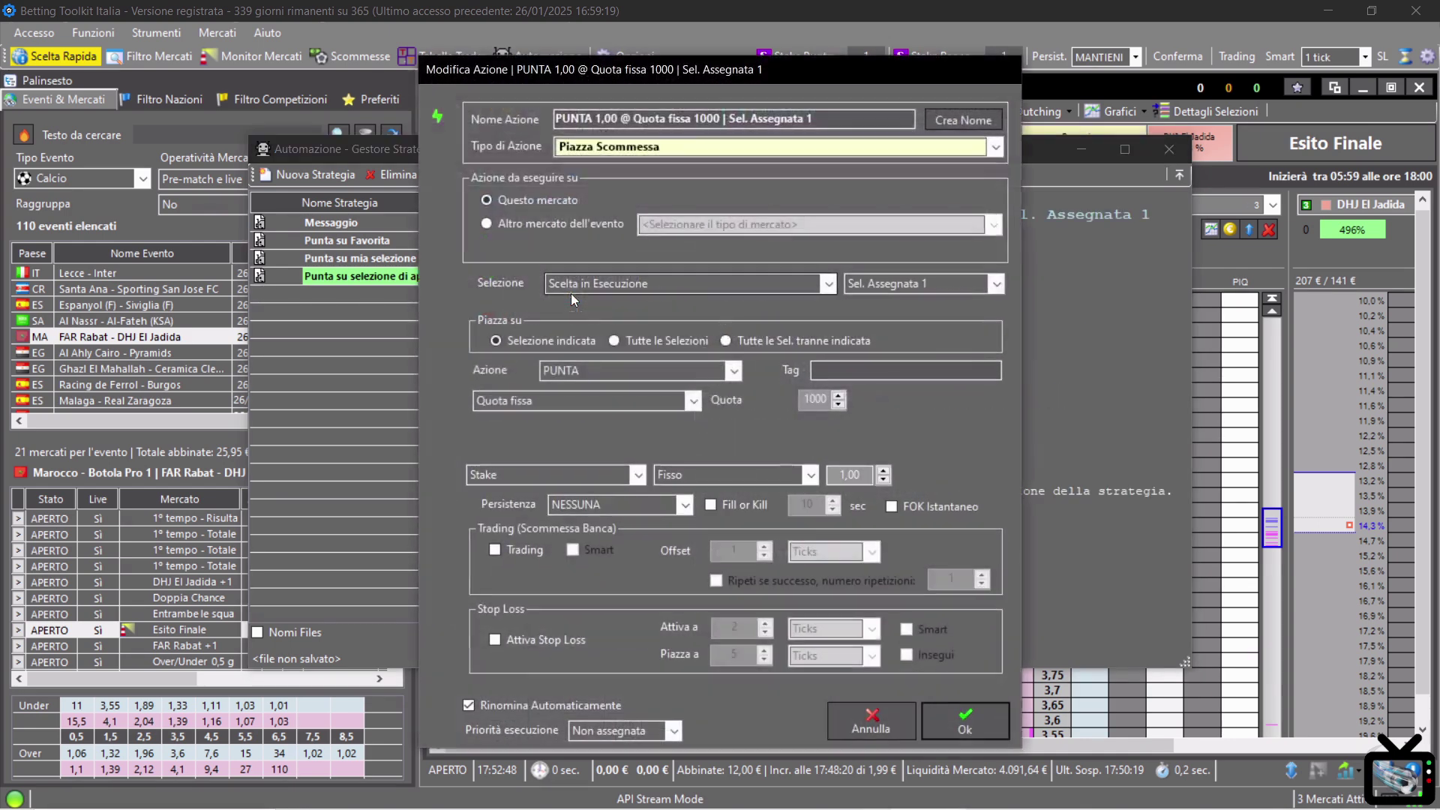
pyautogui.click(651, 284)
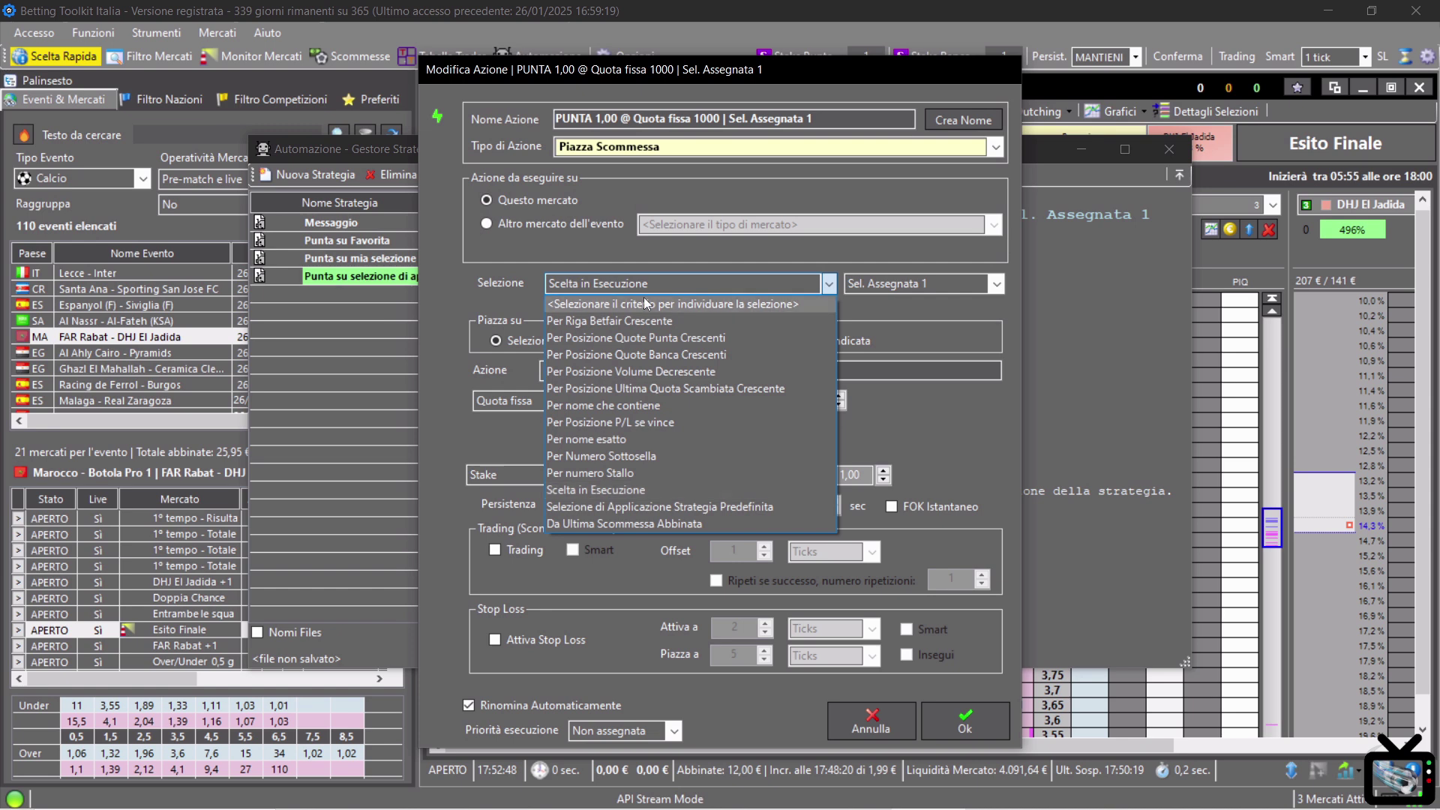
pyautogui.click(676, 507)
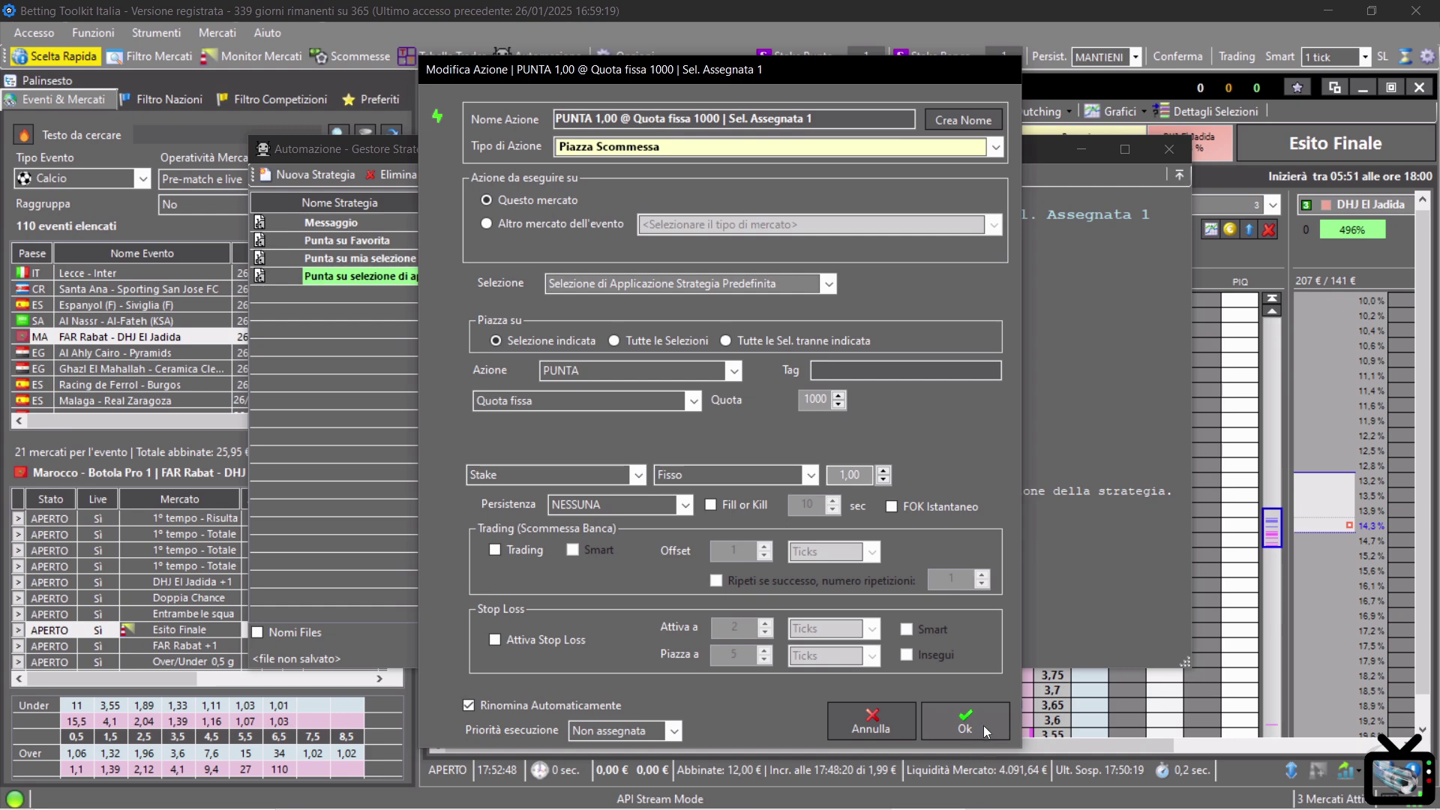
pyautogui.click(983, 723)
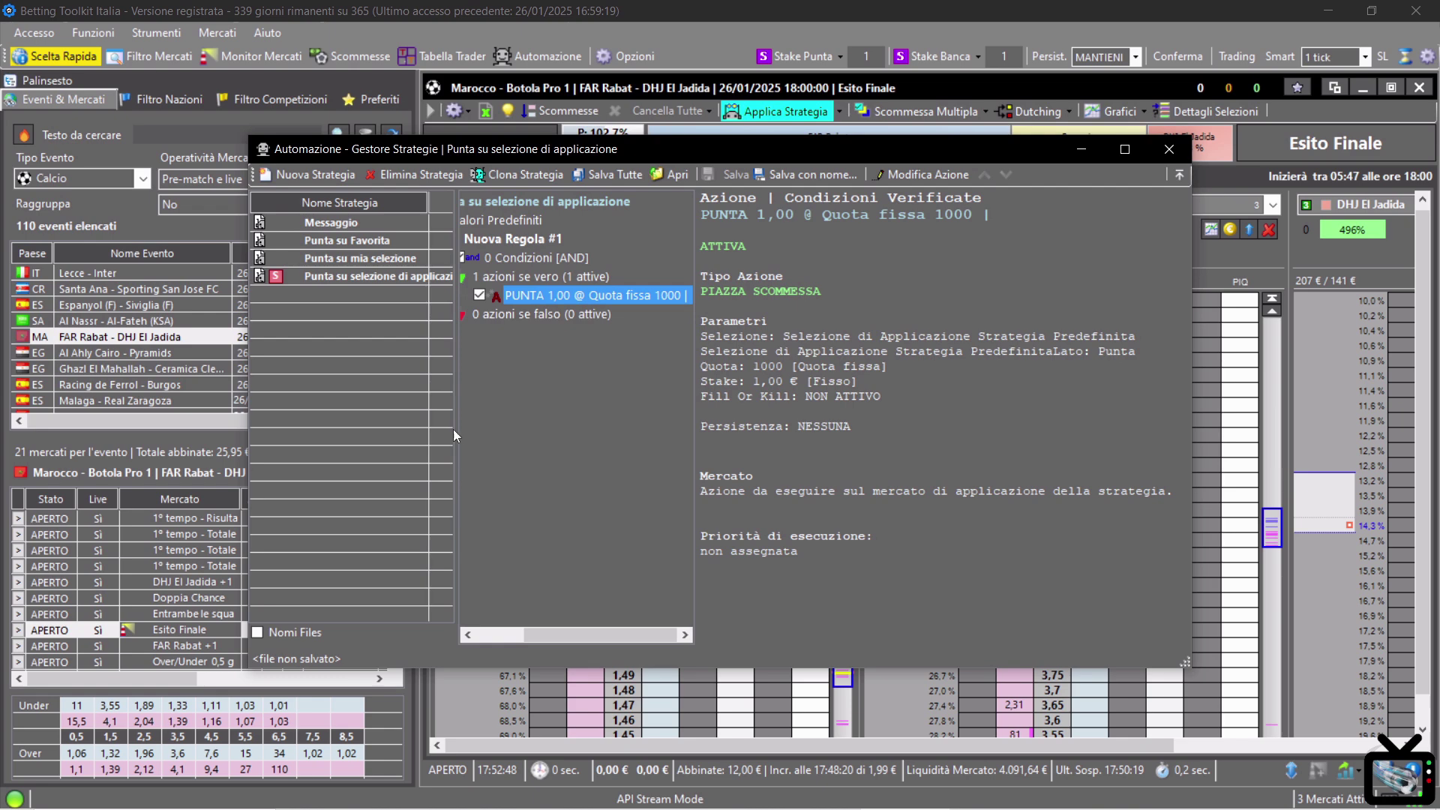
# Step: Widen the strategy list and save the new strategy as Punta su selezione di applicazione.bts in the strategie folder
pyautogui.moveTo(455, 381); pyautogui.dragTo(528, 384)
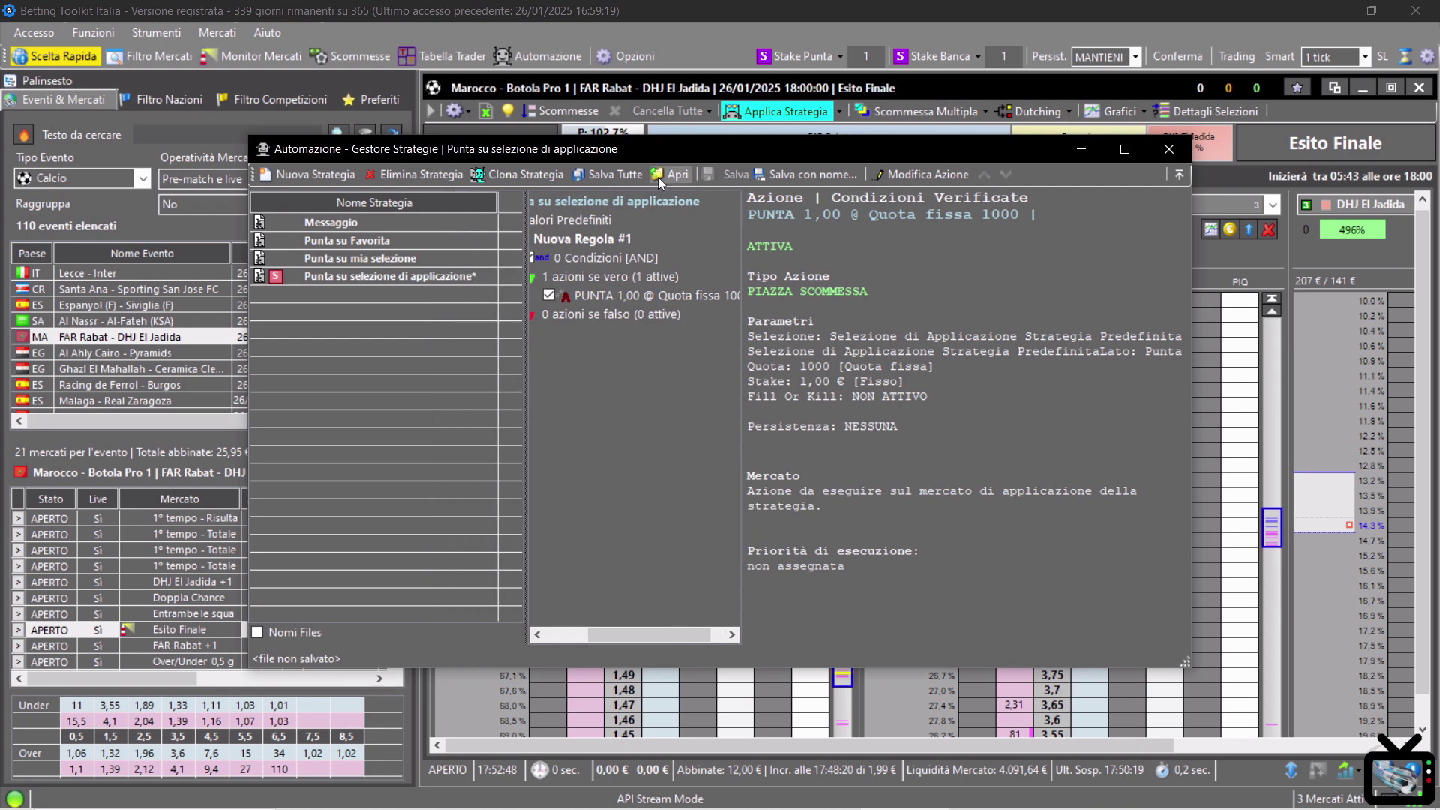
pyautogui.click(614, 179)
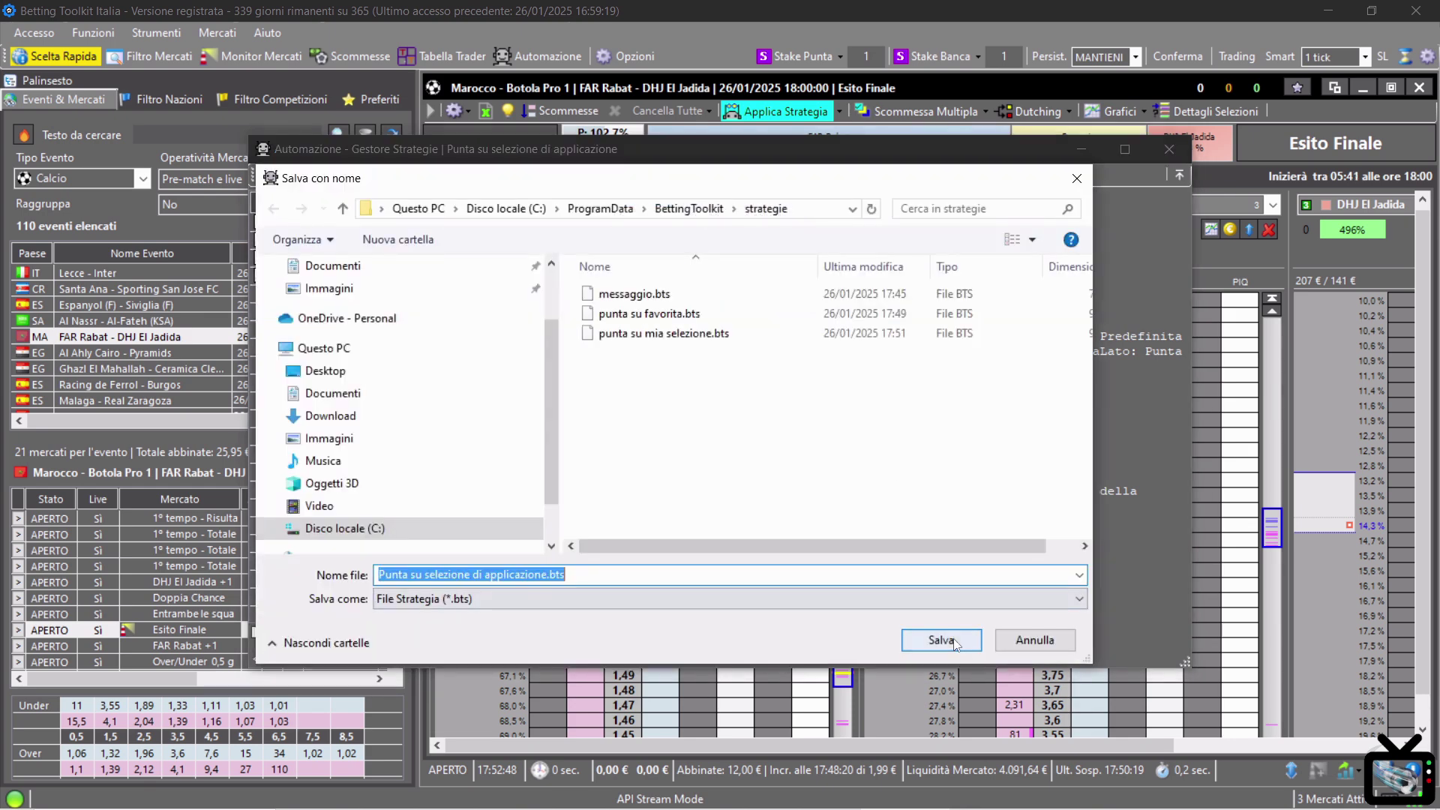
pyautogui.press('Return')
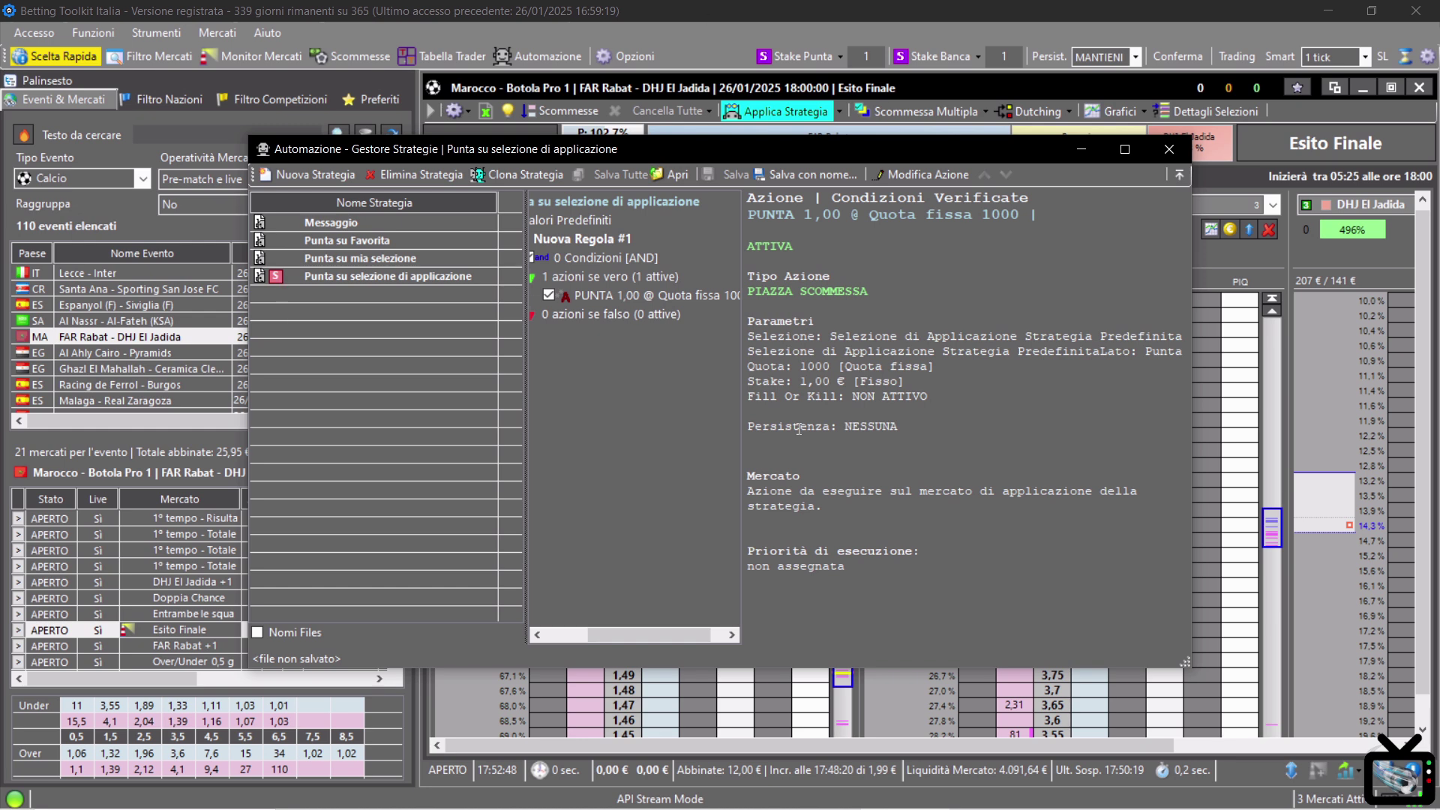
# Step: Review the bet action's selection criterion and the strategy's summary without changing them, and close the strategy manager
pyautogui.moveTo(655, 633); pyautogui.dragTo(686, 623)
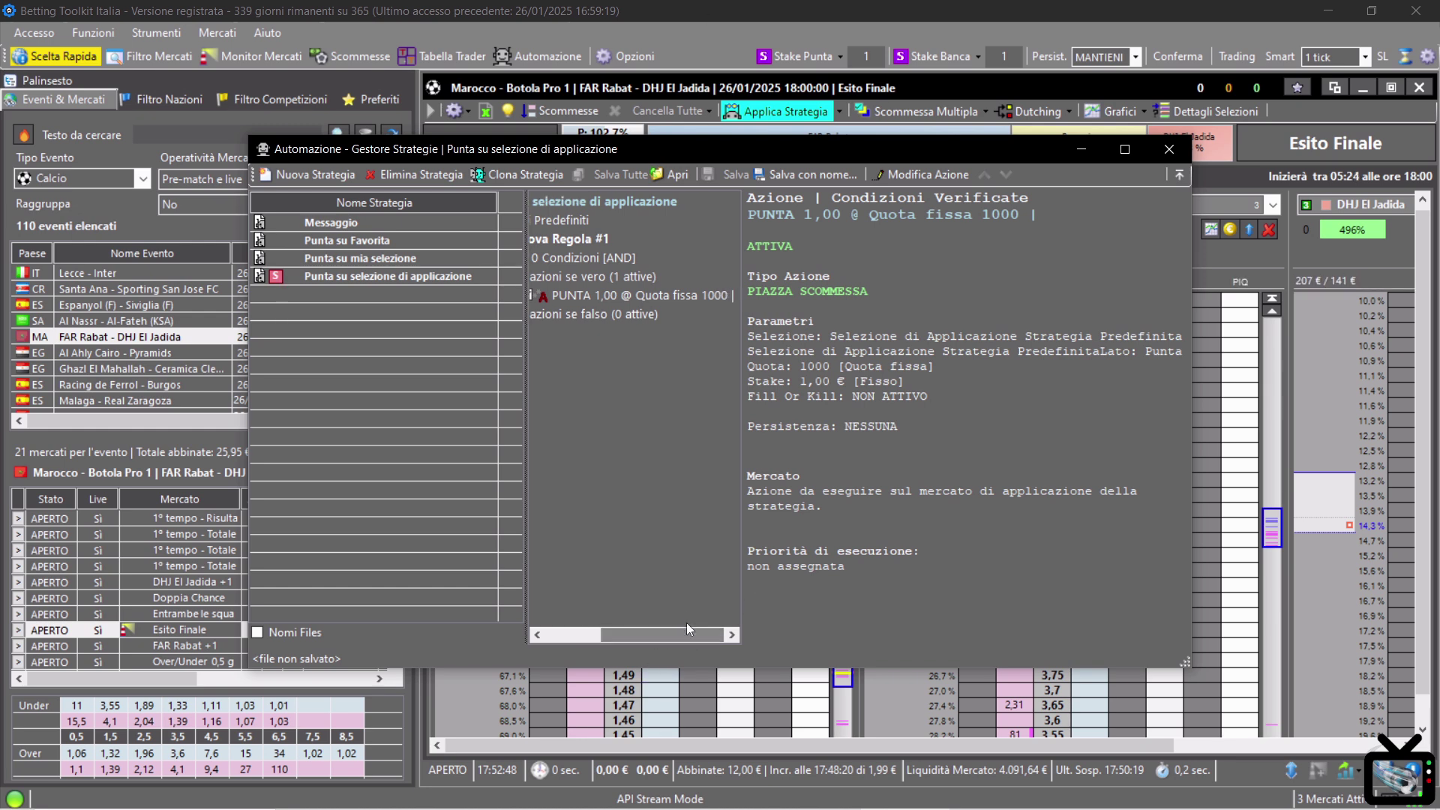
pyautogui.doubleClick(598, 293)
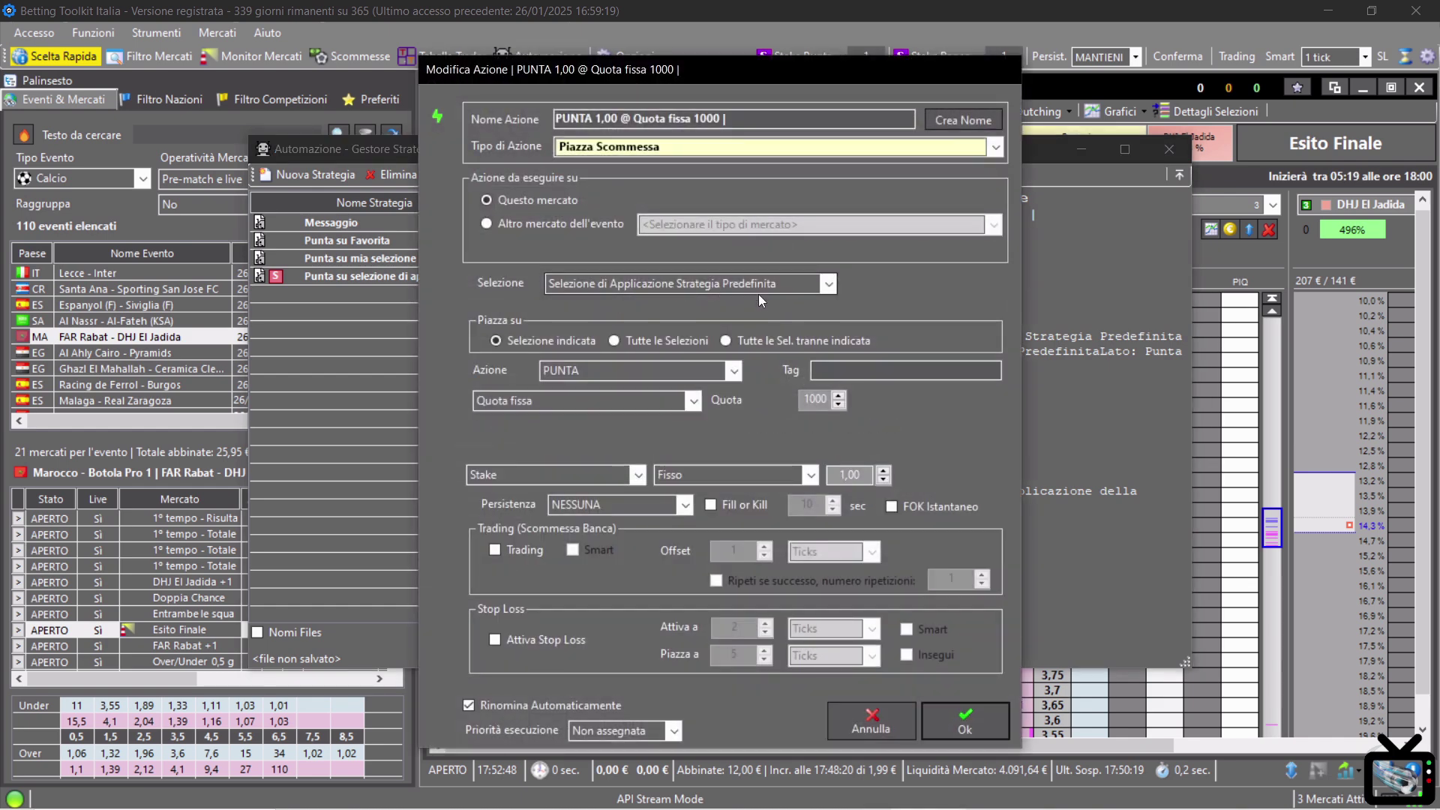
pyautogui.click(892, 717)
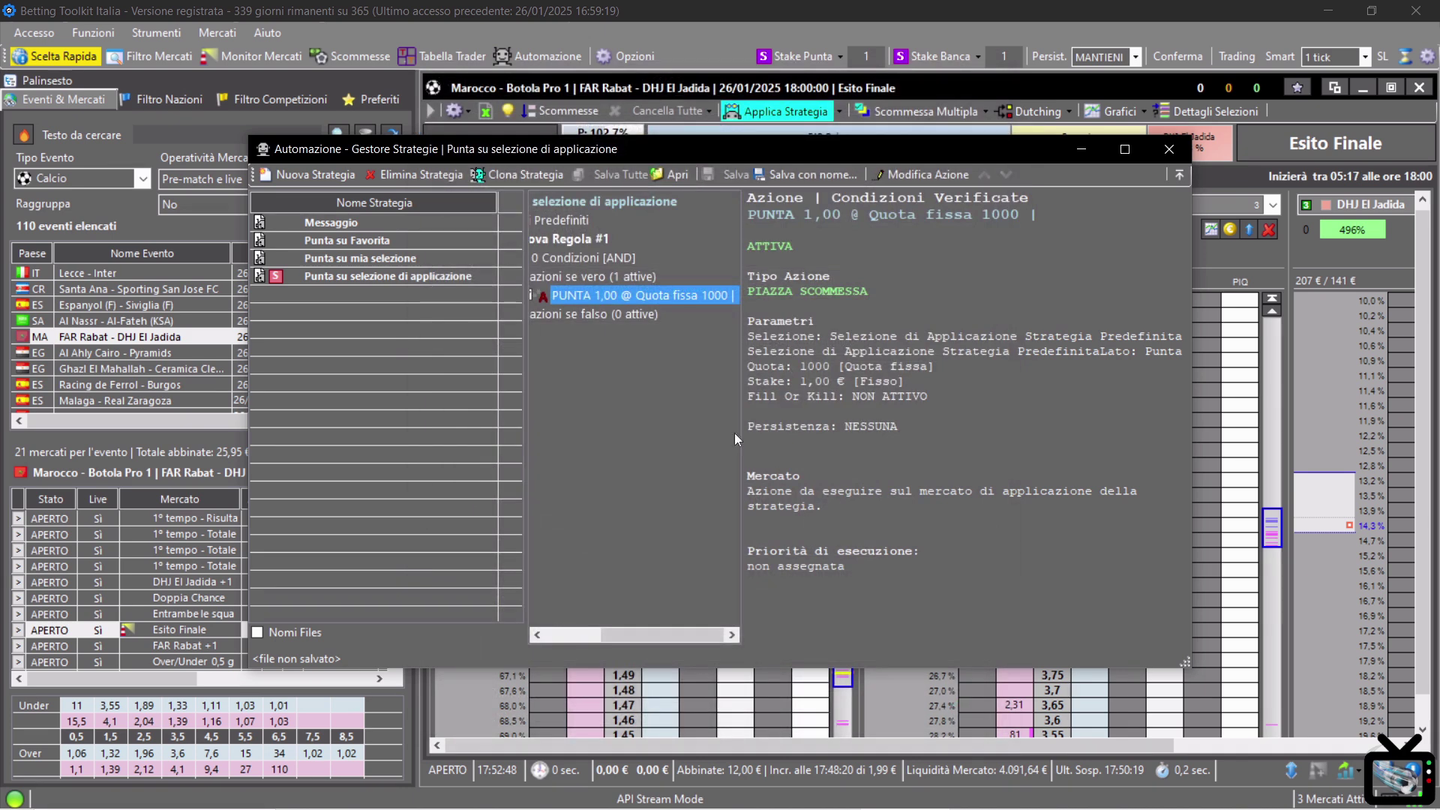
pyautogui.moveTo(615, 628); pyautogui.dragTo(556, 633)
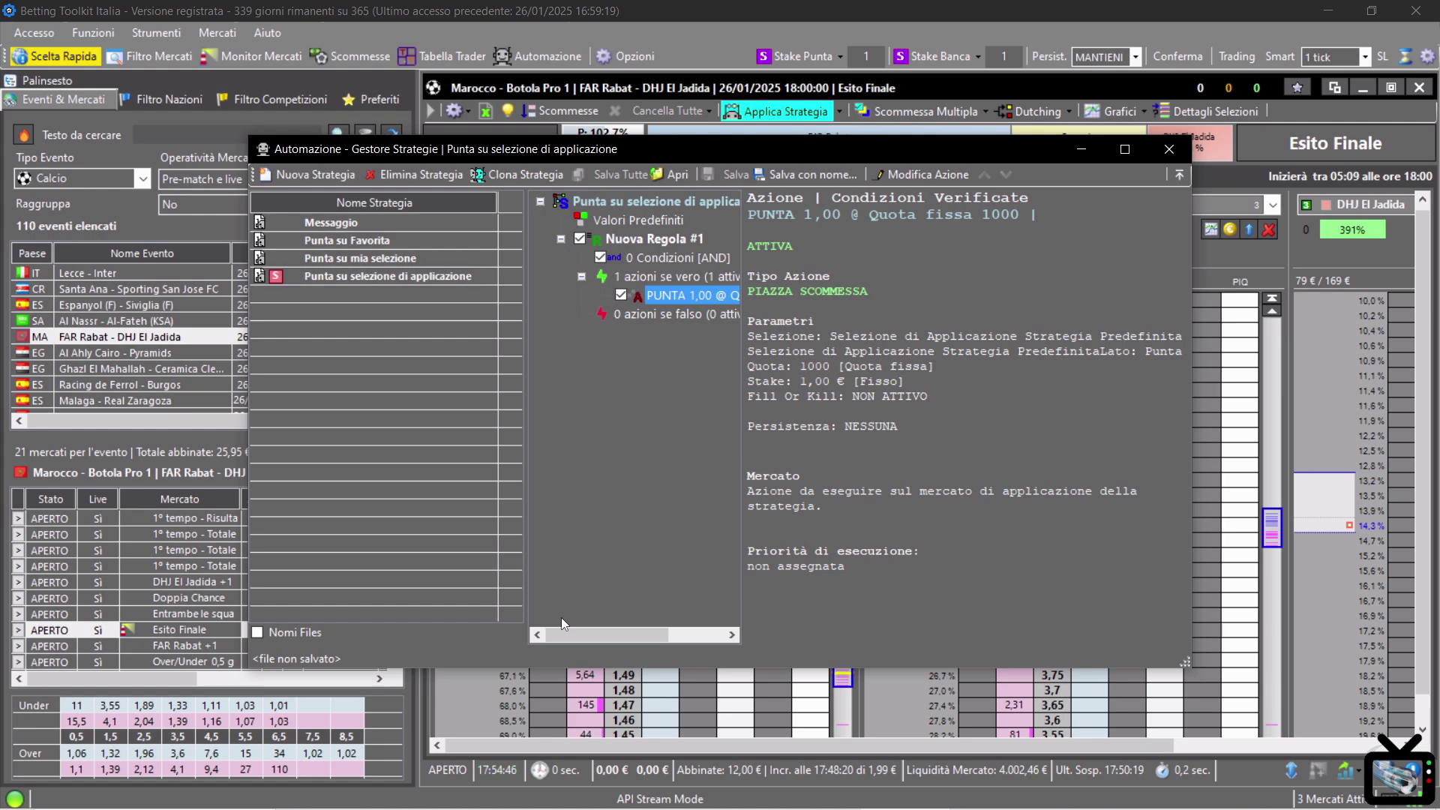
pyautogui.click(359, 278)
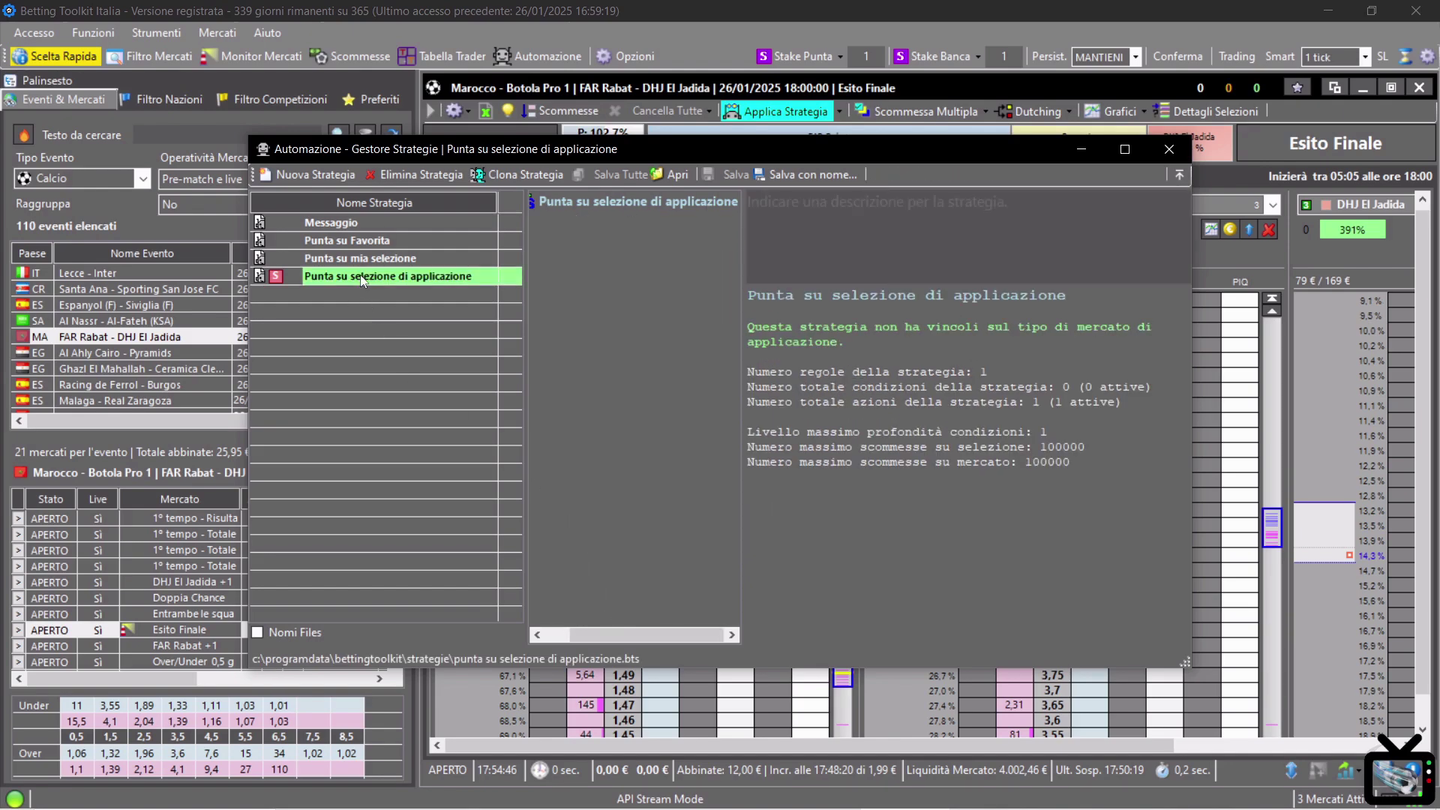
pyautogui.rightClick(358, 278)
pyautogui.click(314, 288)
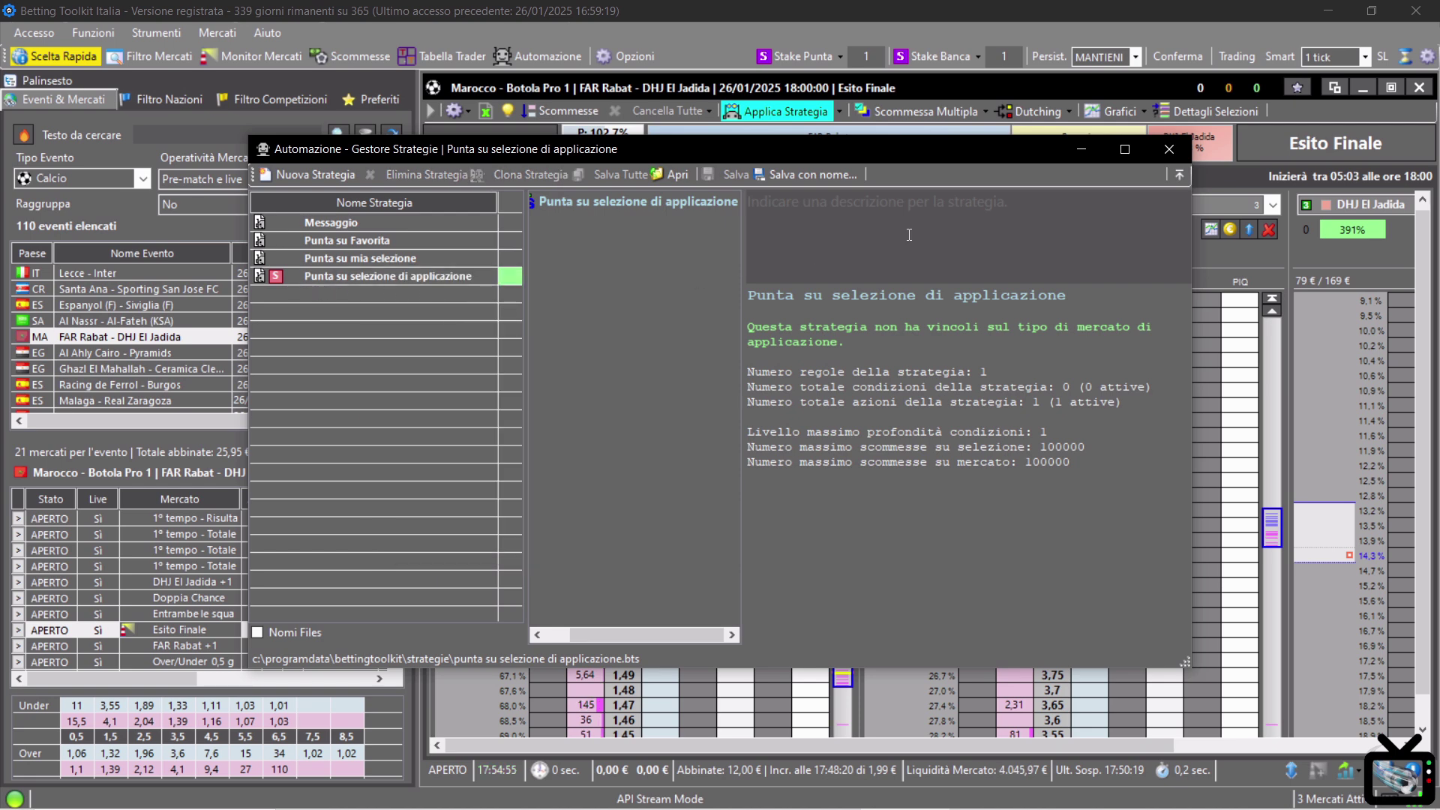
pyautogui.click(1165, 150)
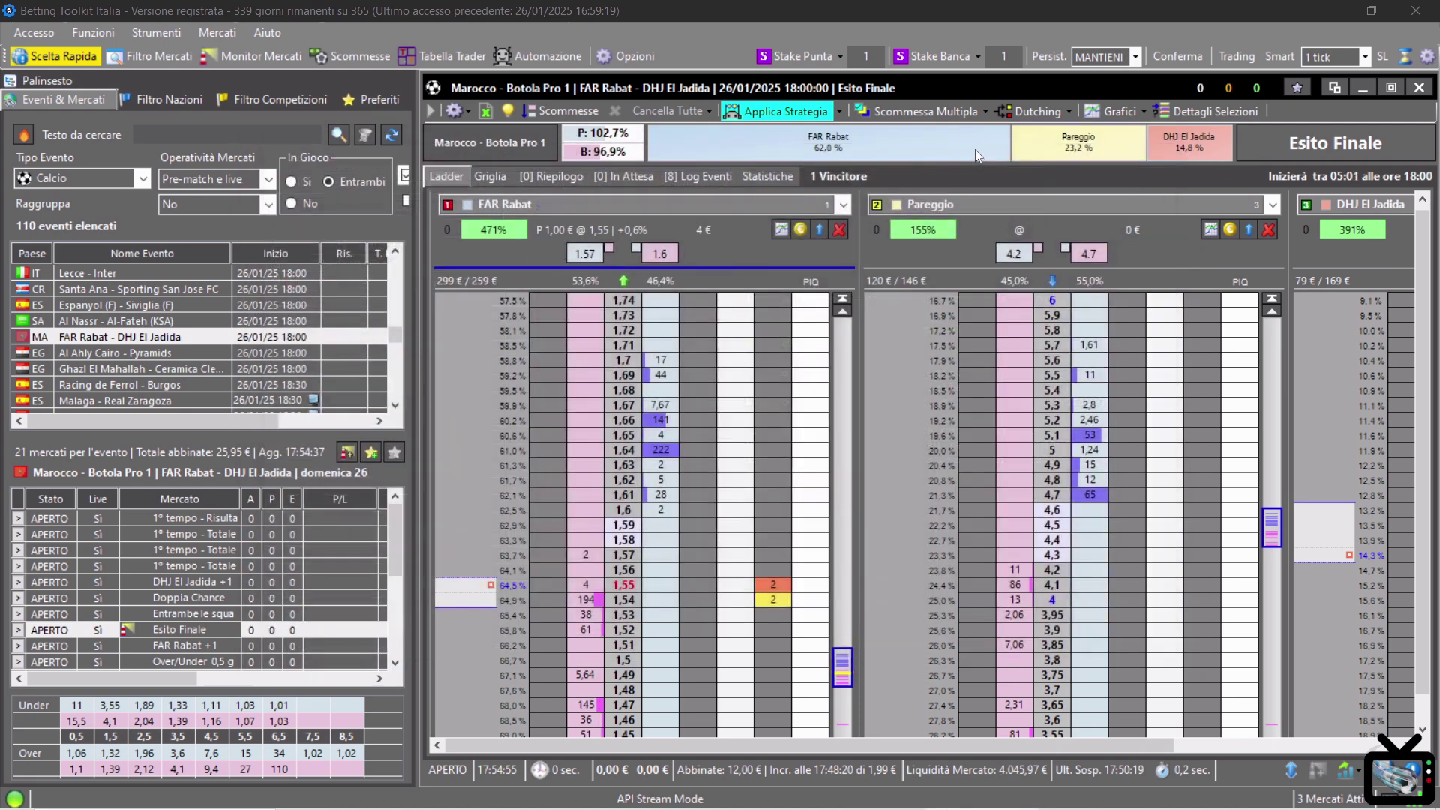
pyautogui.click(839, 112)
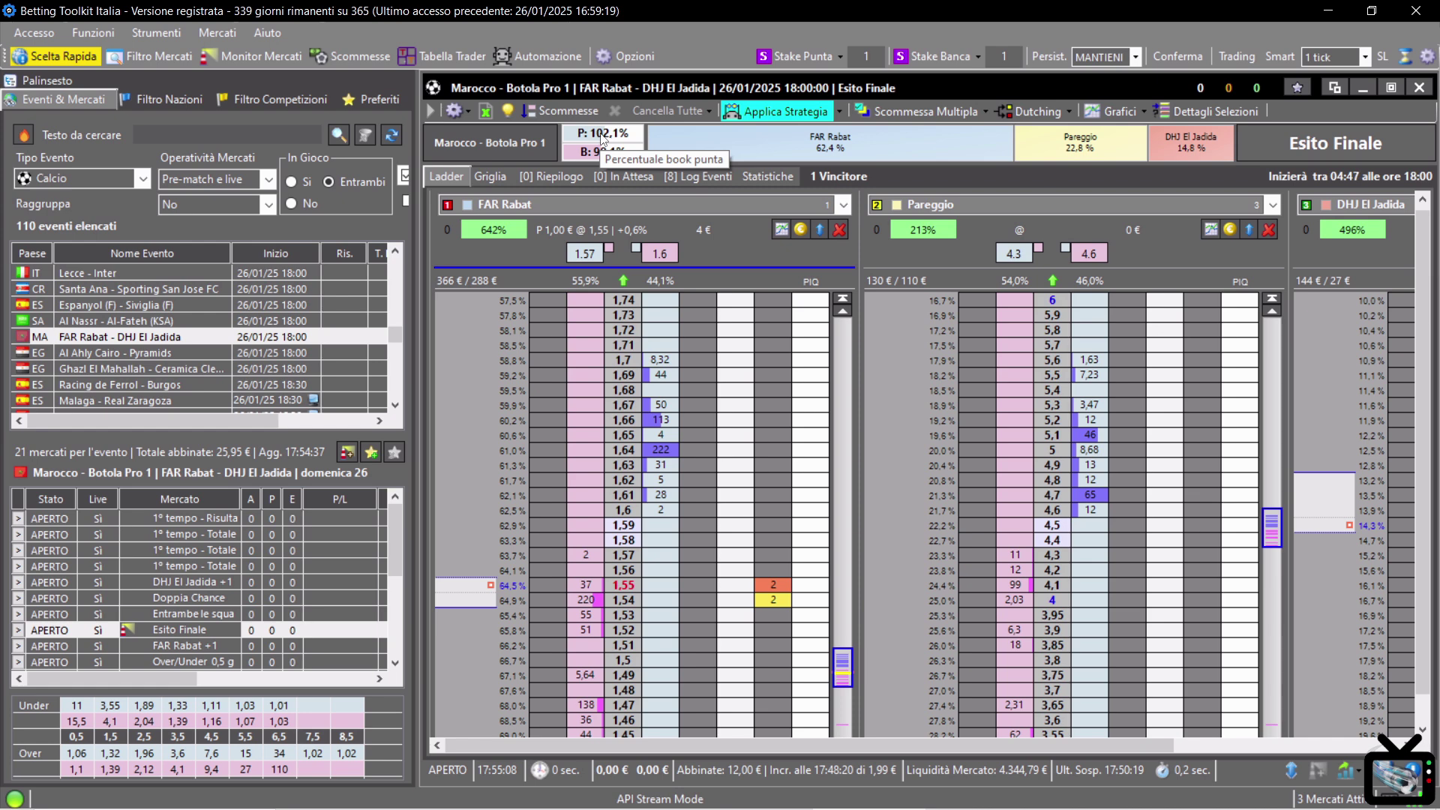
pyautogui.click(538, 64)
pyautogui.click(314, 278)
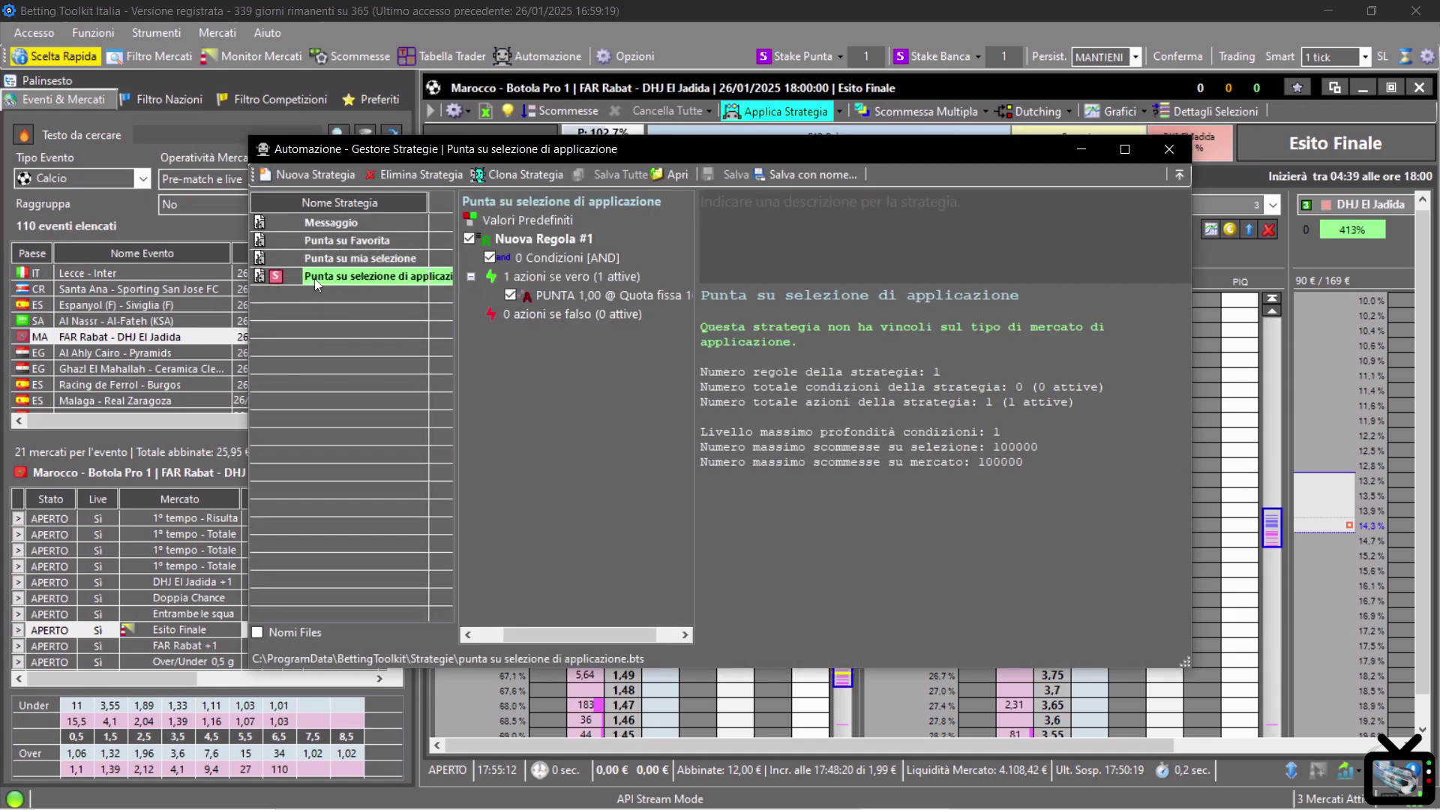
pyautogui.press('Escape')
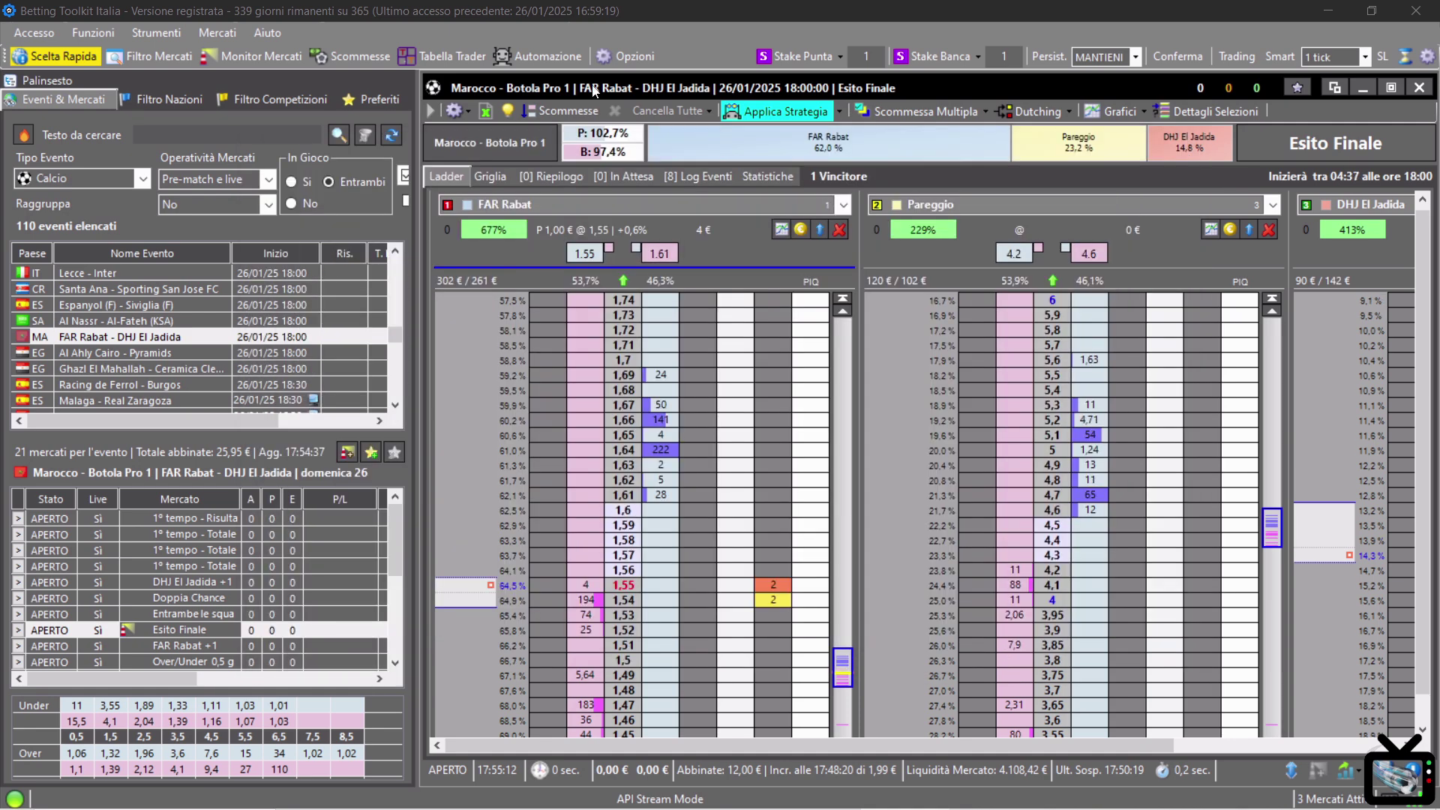
# Step: Set Punta su selezione di applicazione as Strategia Predefinita 1 in the automation strategy manager and close the manager
pyautogui.click(533, 58)
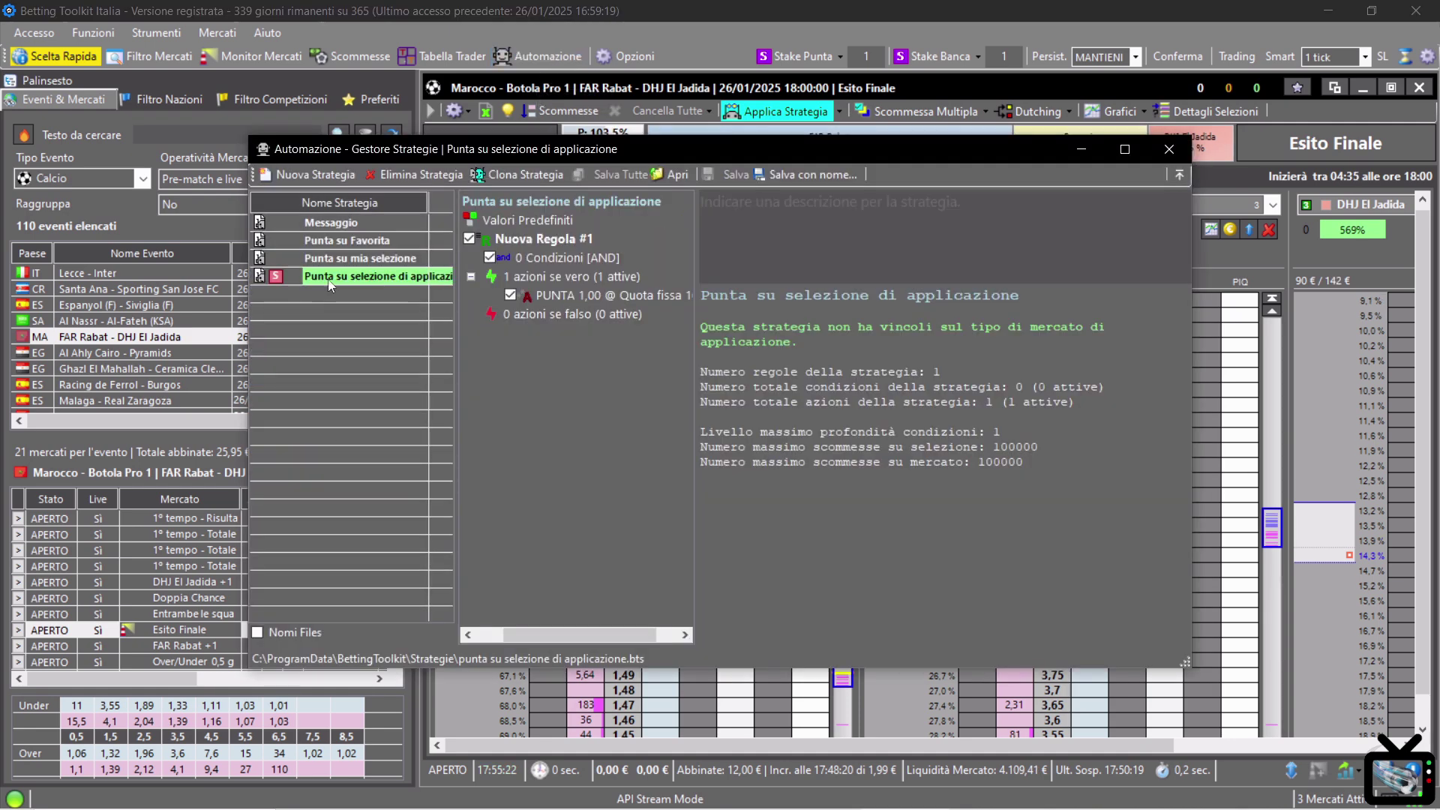
pyautogui.rightClick(328, 285)
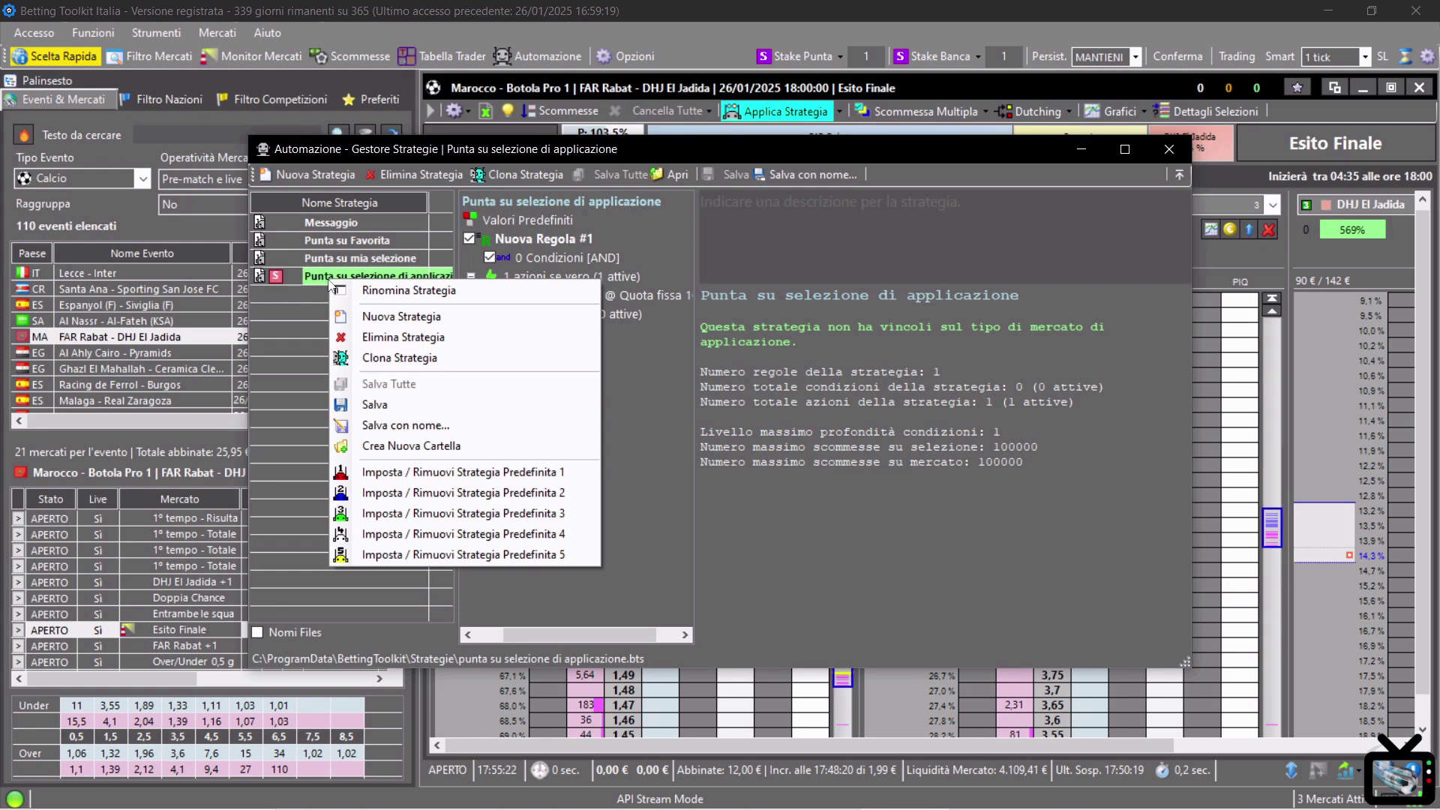
pyautogui.click(438, 474)
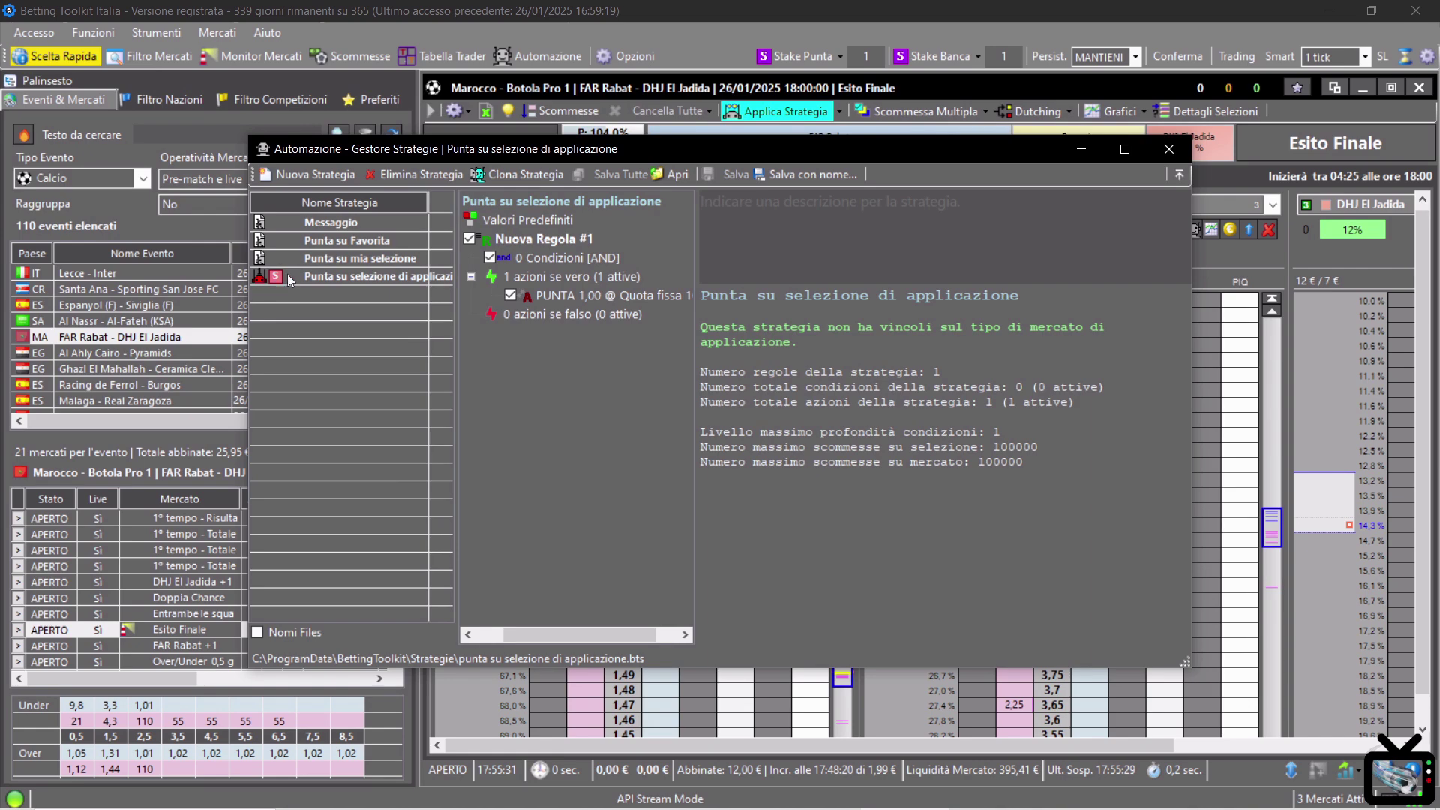
pyautogui.click(1169, 151)
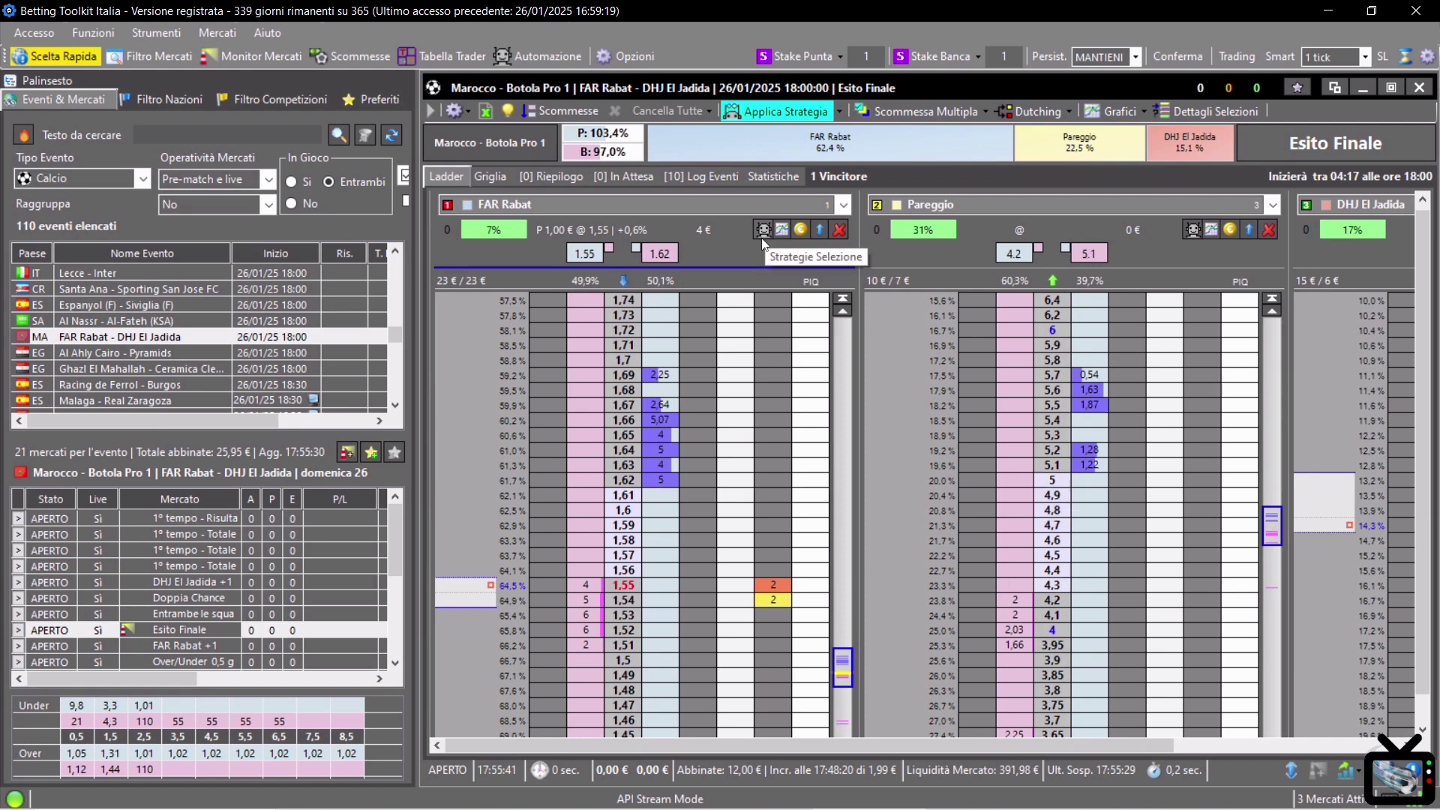
# Step: Show the market in the Griglia view with the Scelta Rapida area hidden, and deselect Punta su mia selezione for application
pyautogui.click(484, 178)
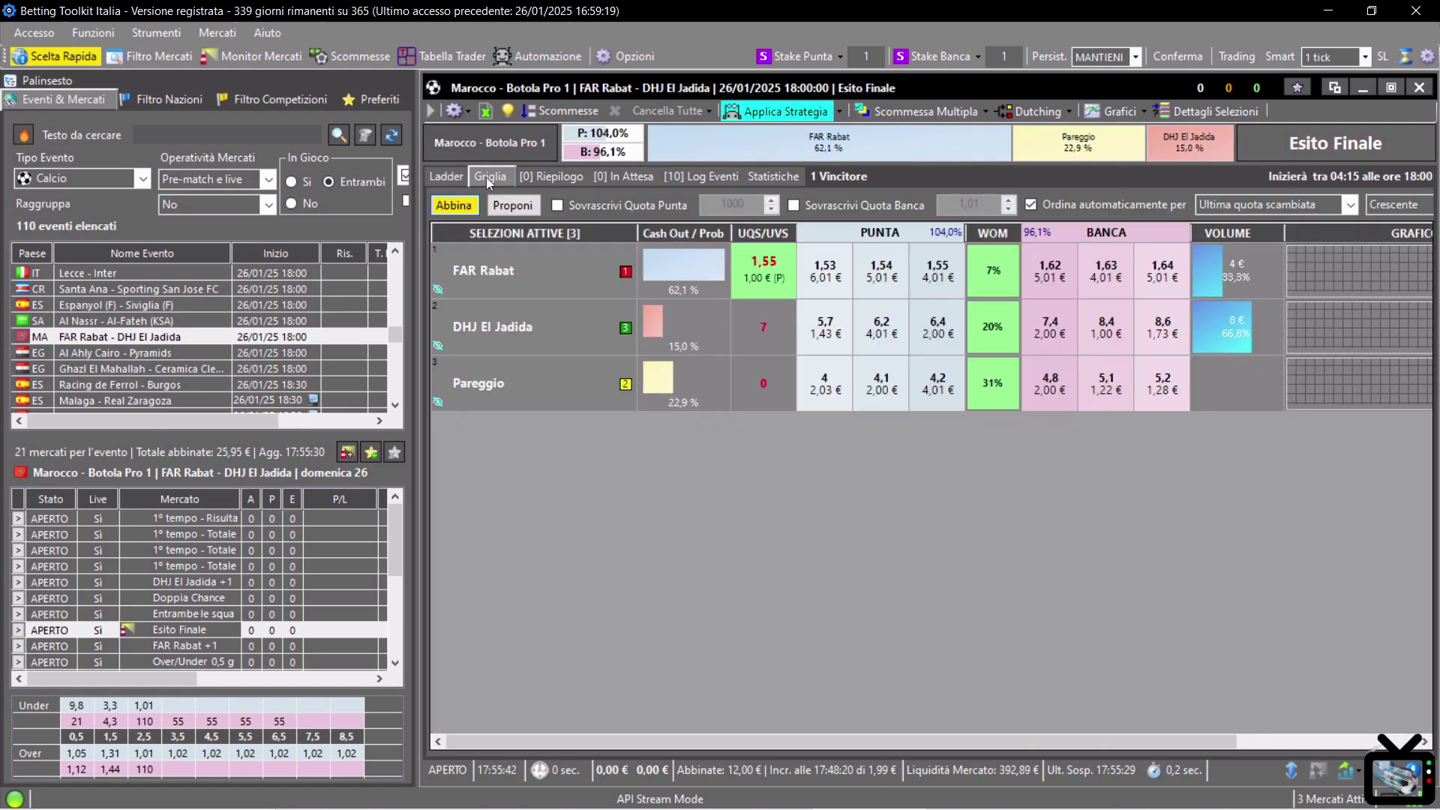
pyautogui.click(45, 58)
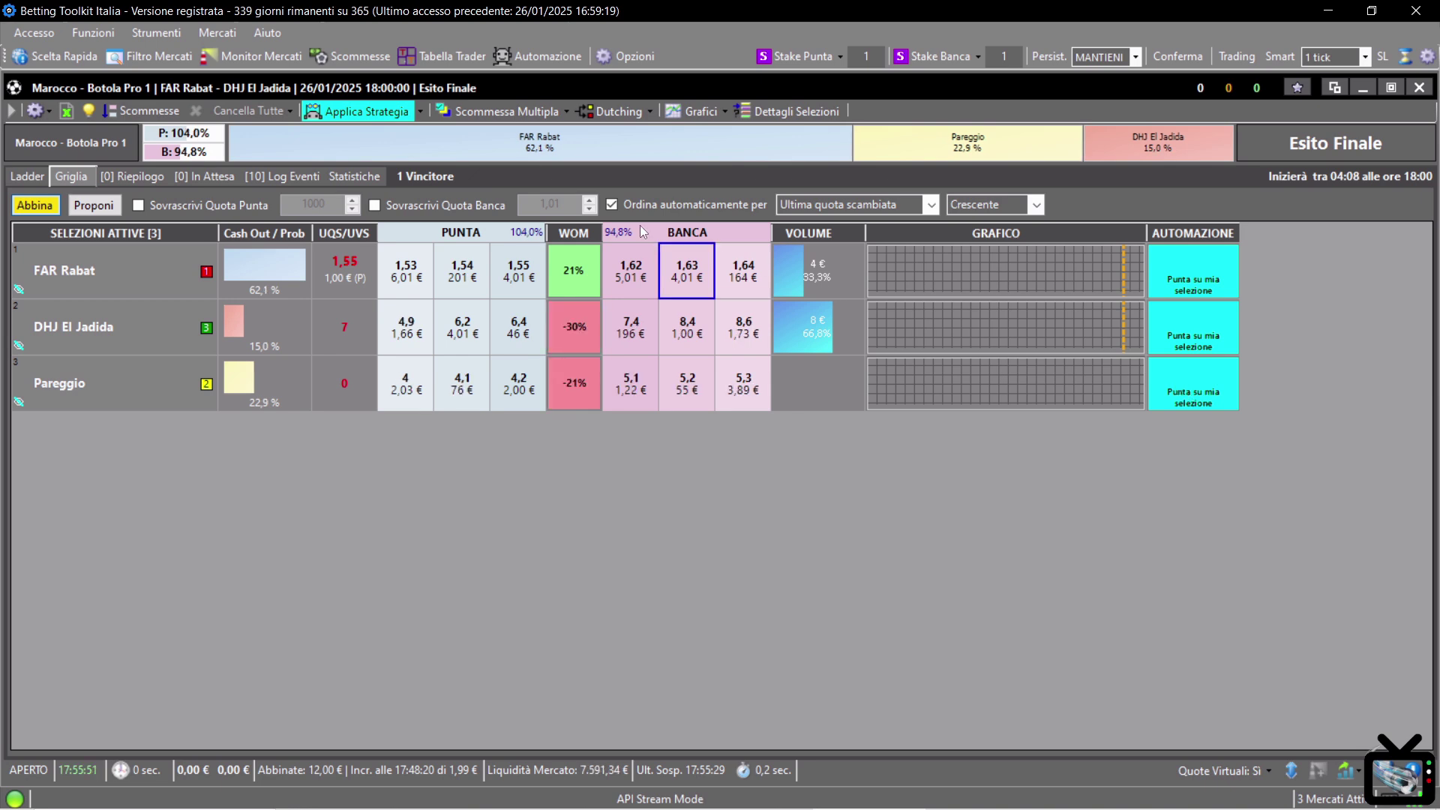
pyautogui.click(377, 111)
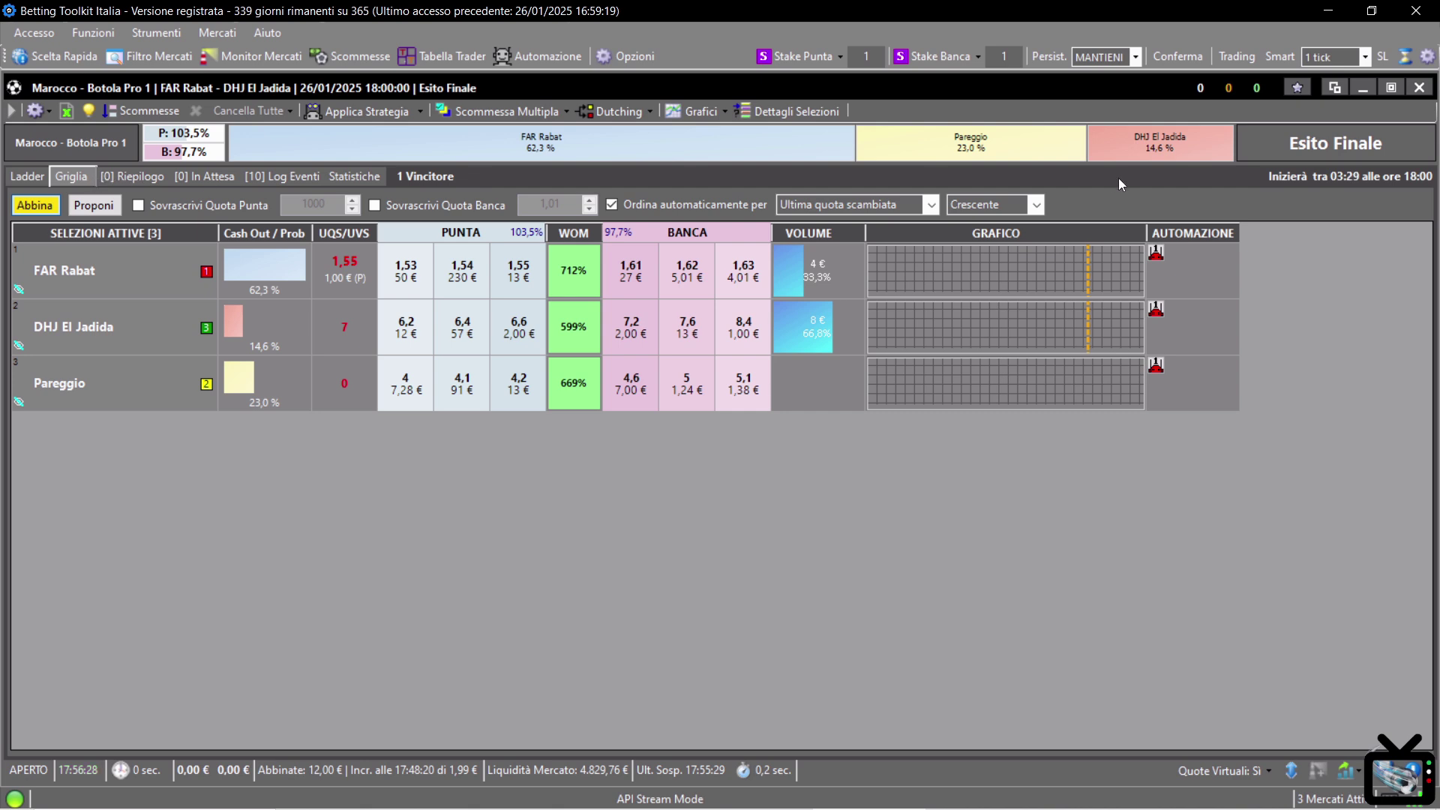
# Step: Apply Punta su selezione di applicazione to FAR Rabat from its ladder and cancel the unmatched bet at odds 1000
pyautogui.click(26, 178)
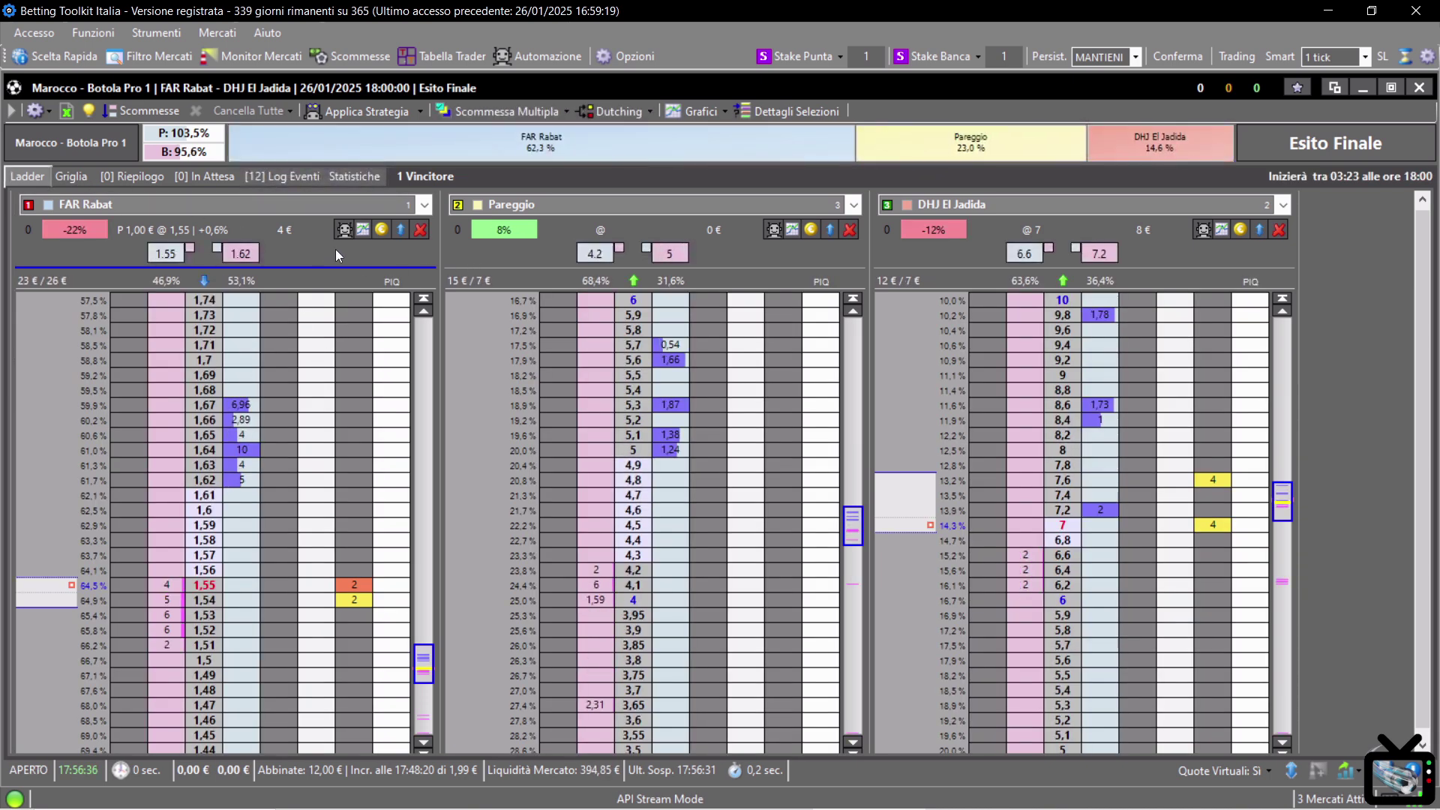
pyautogui.click(344, 232)
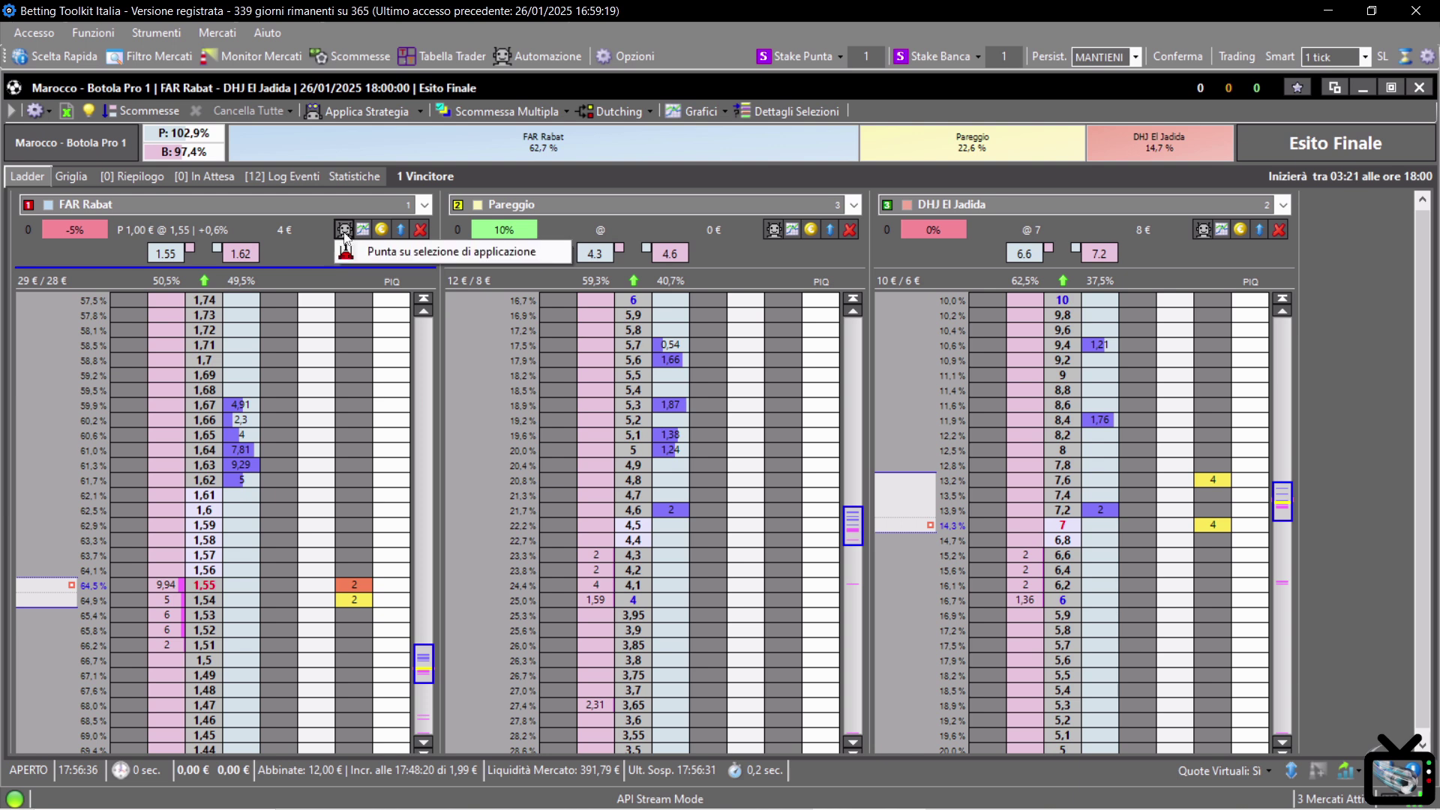
pyautogui.click(383, 252)
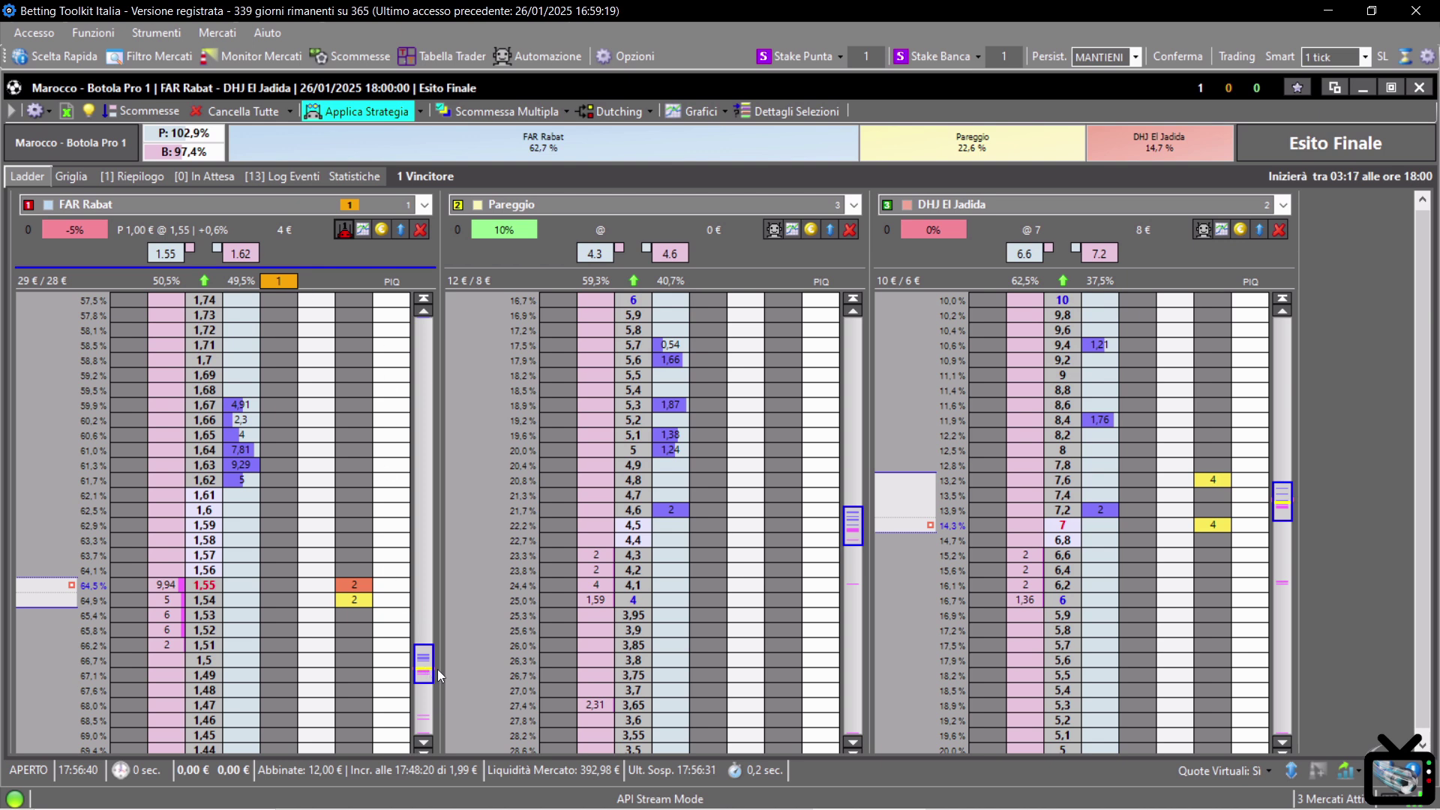
pyautogui.moveTo(424, 663); pyautogui.dragTo(434, 336)
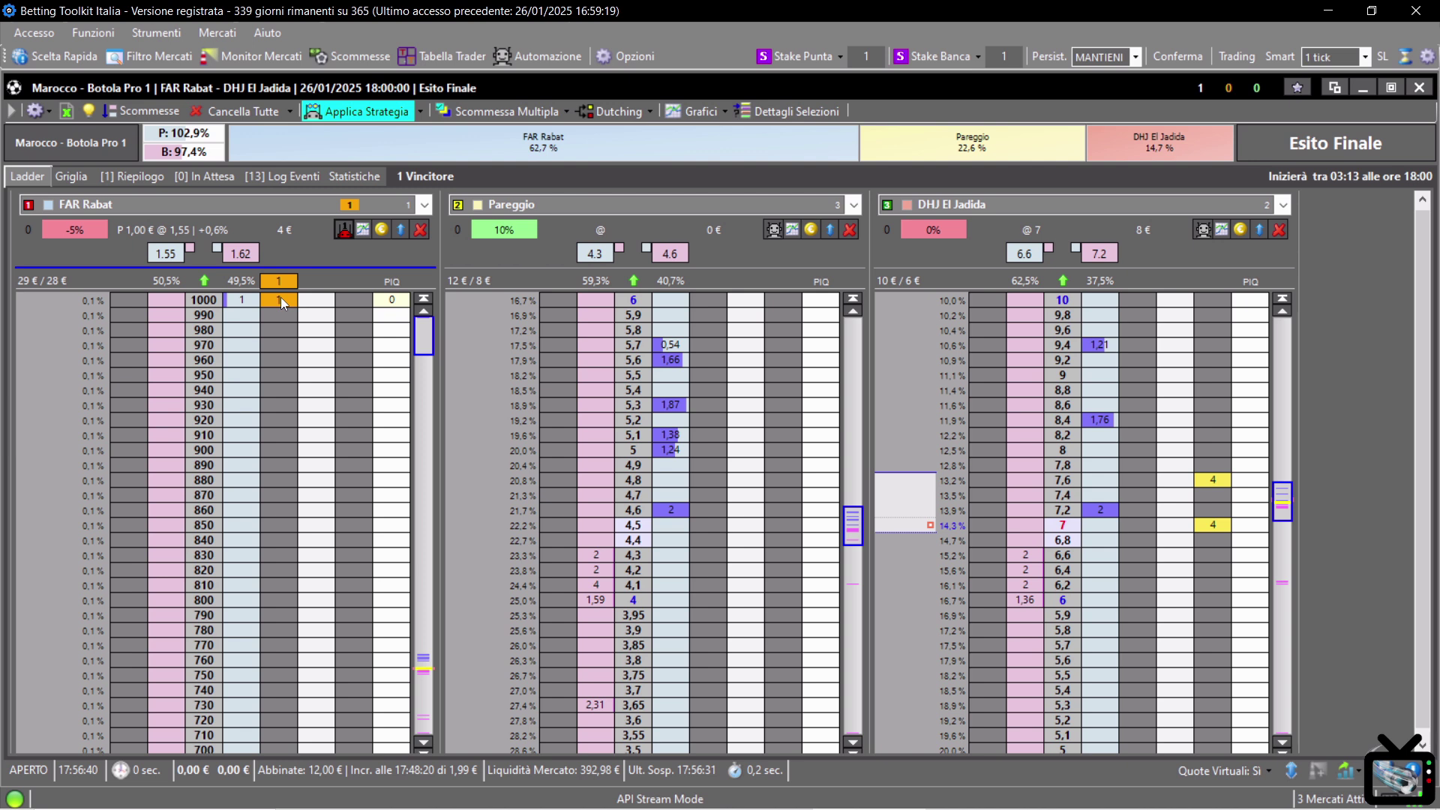
pyautogui.click(281, 299)
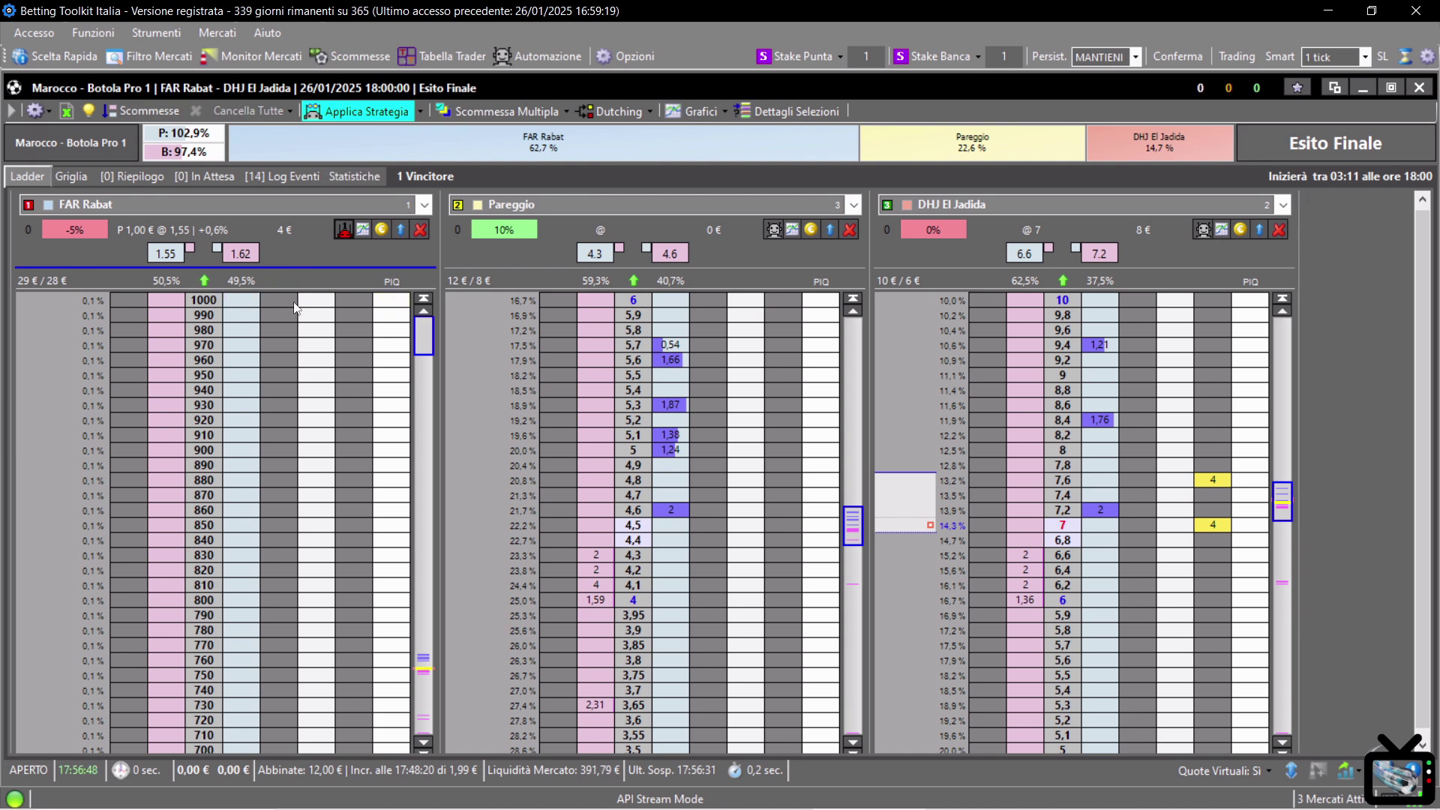
# Step: Apply the default strategy Punta su selezione di applicazione to Pareggio and cancel its unmatched bet
pyautogui.click(779, 234)
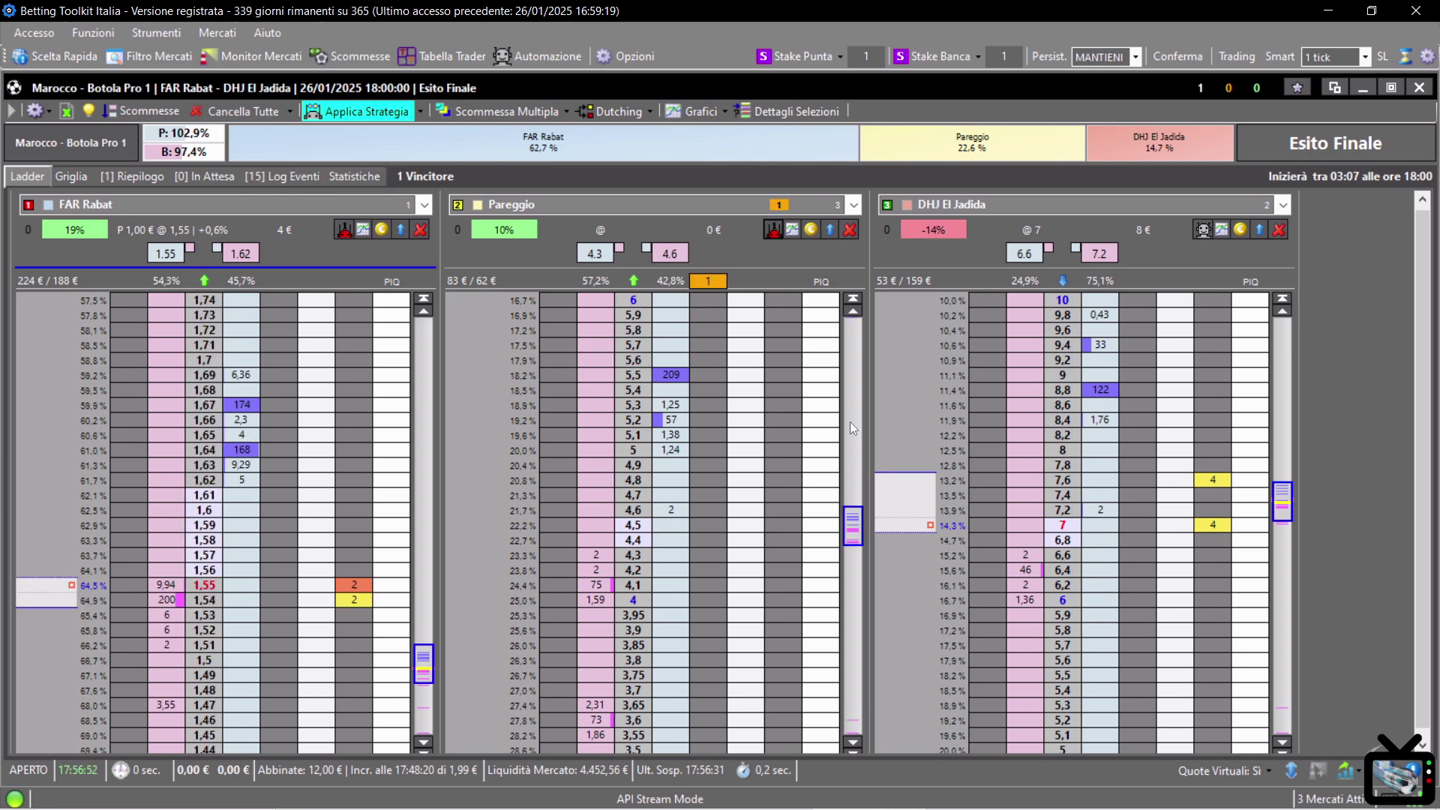
pyautogui.moveTo(855, 525); pyautogui.dragTo(856, 299)
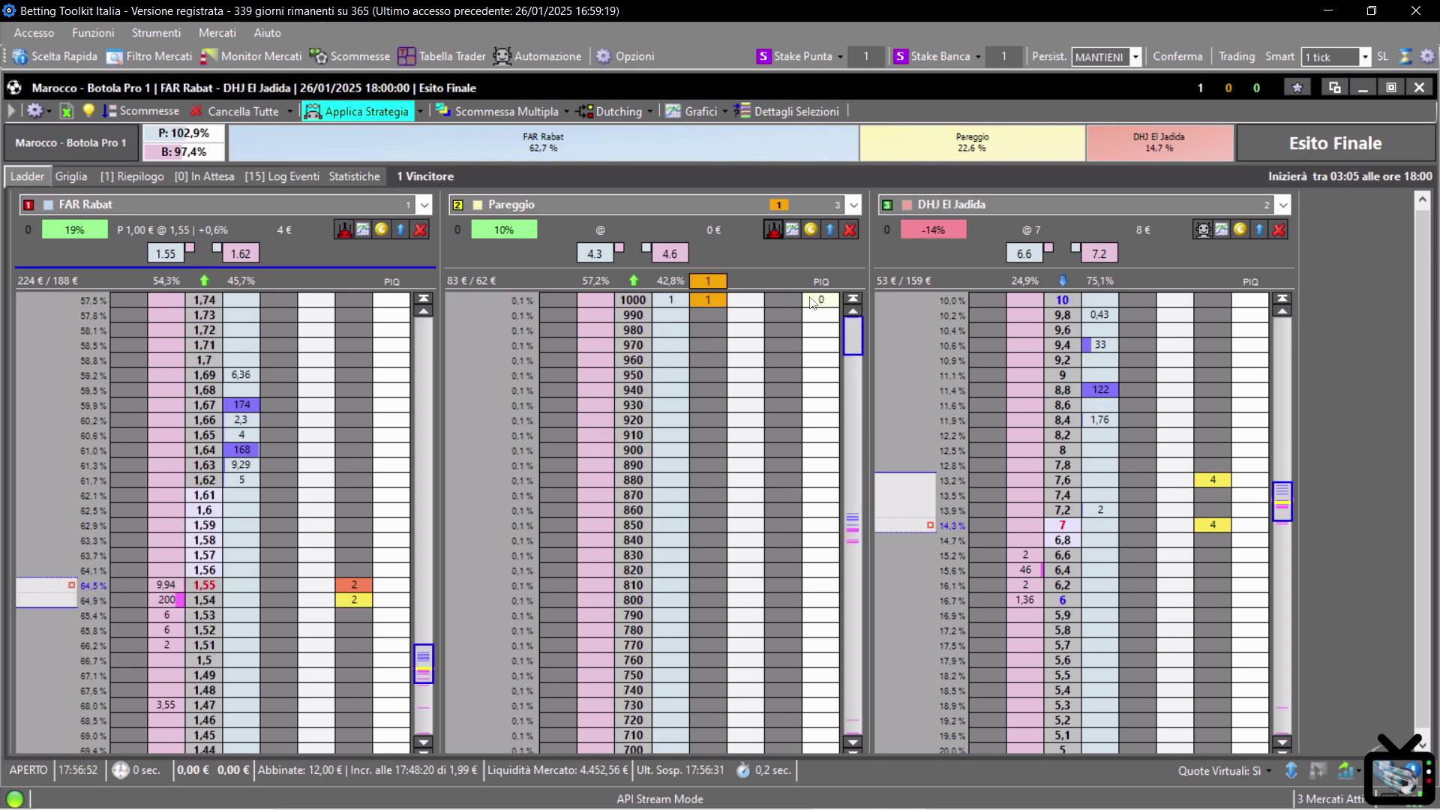
pyautogui.click(714, 282)
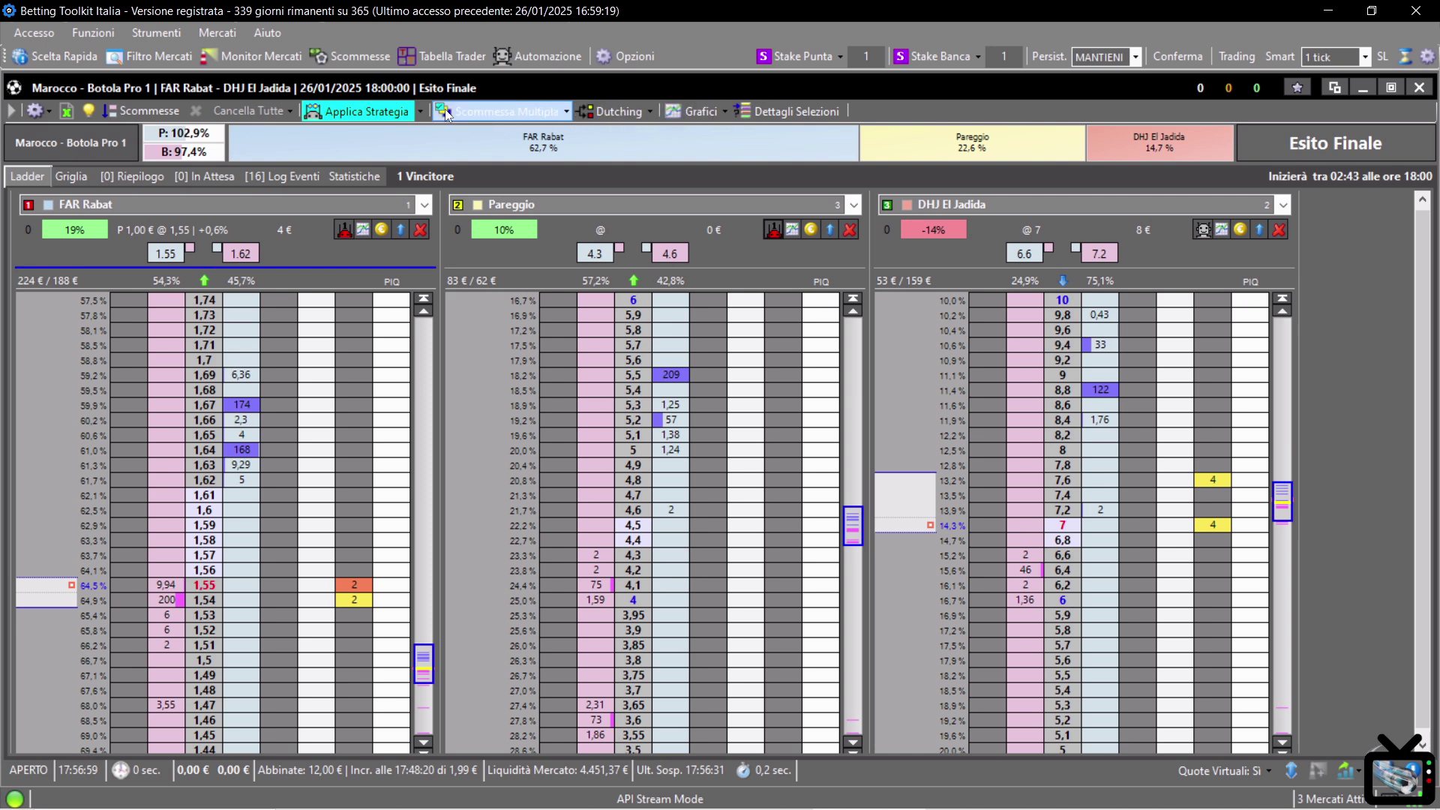
# Step: Check the list of strategies that can be applied to the market without choosing one
pyautogui.click(420, 112)
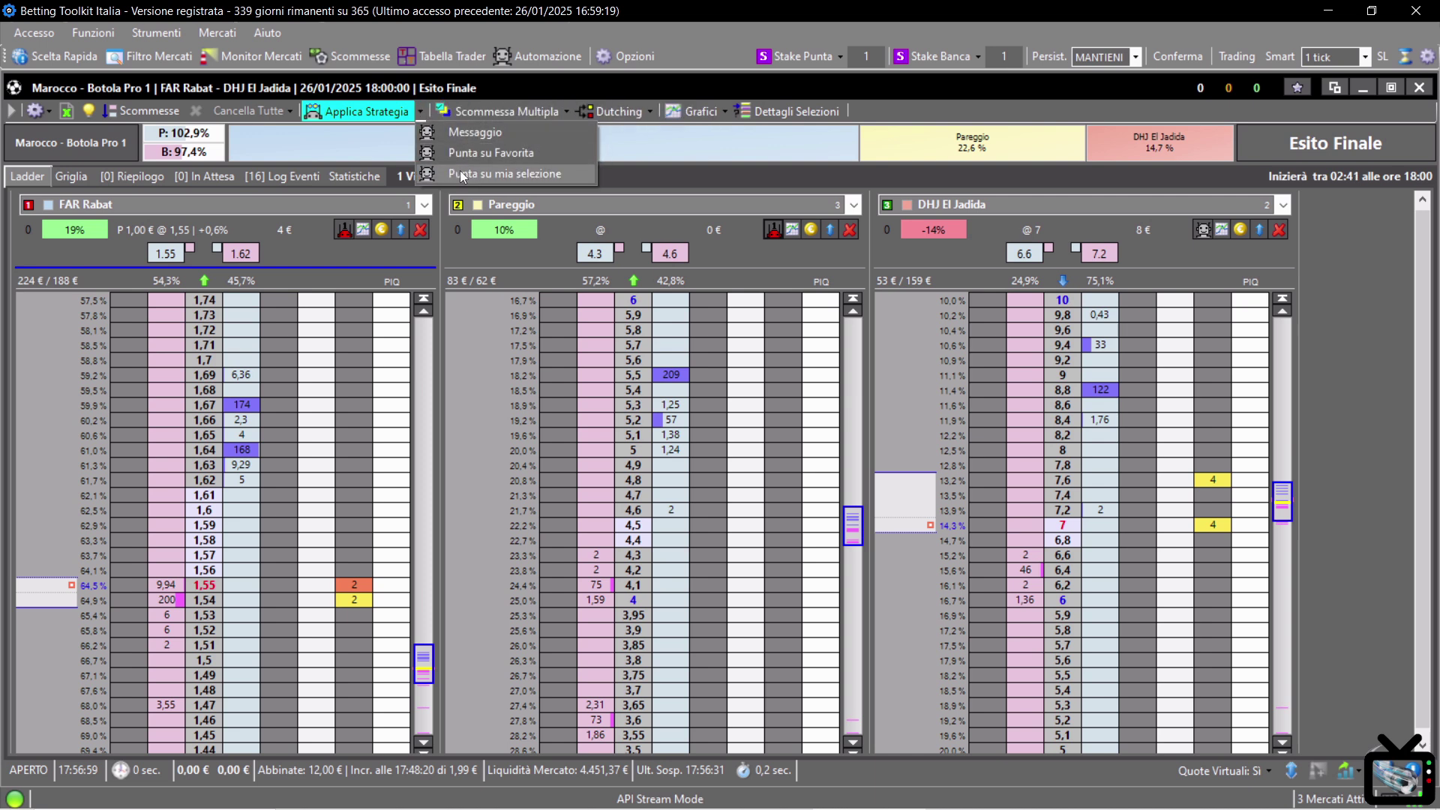
pyautogui.click(414, 111)
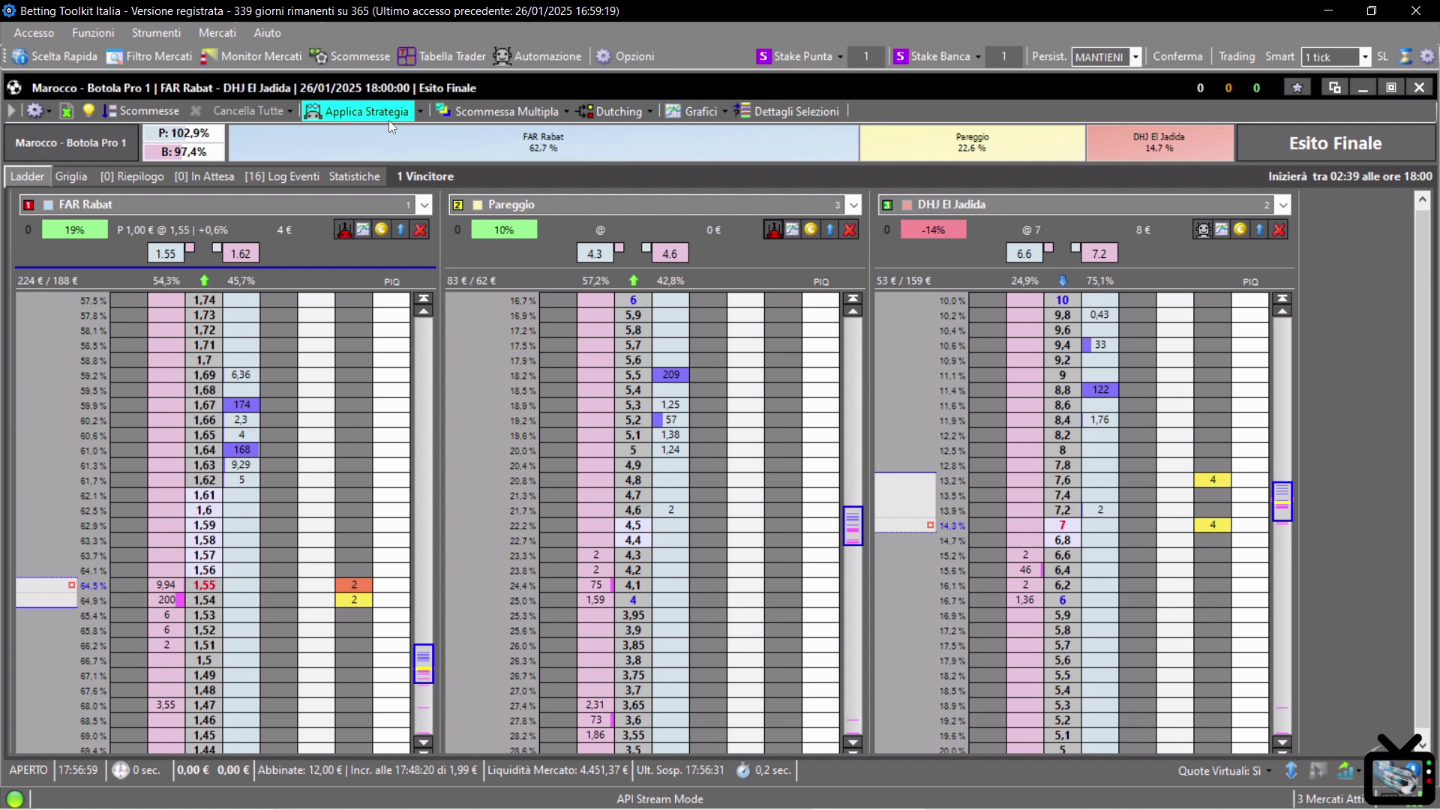
# Step: Examine the Messaggio strategy in the strategy manager and the stopped strategy in the market's strategy application window
pyautogui.click(394, 118)
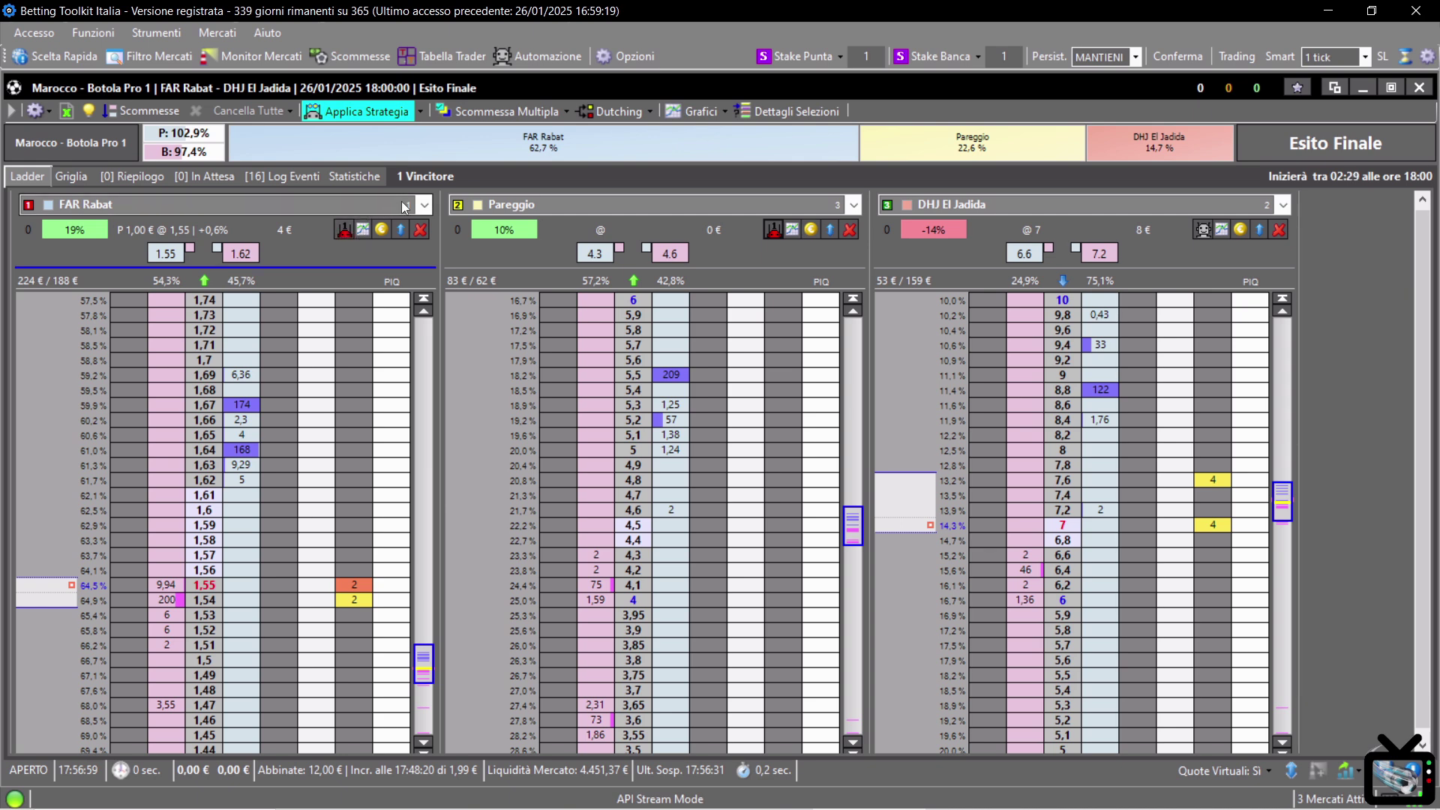
pyautogui.click(536, 57)
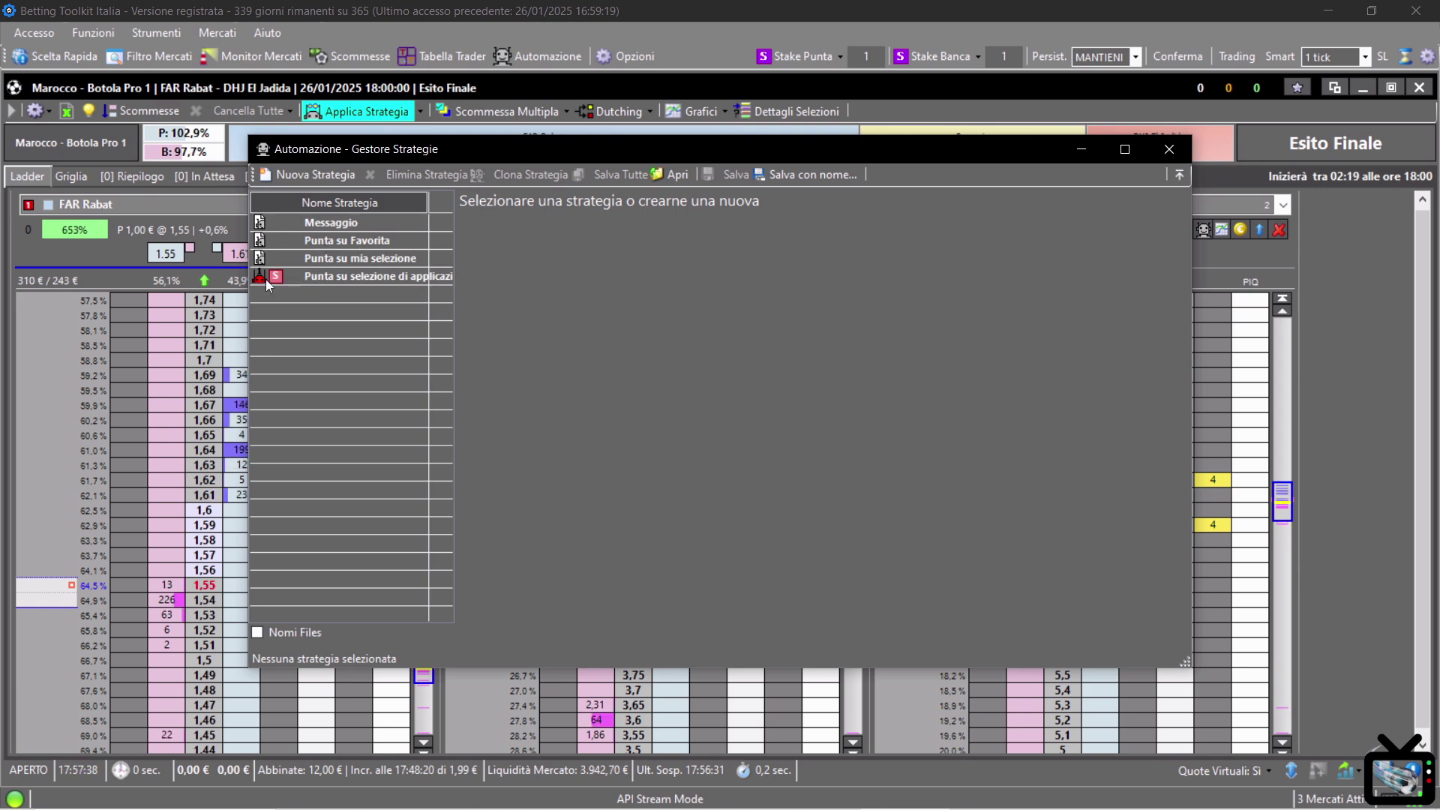
pyautogui.click(320, 223)
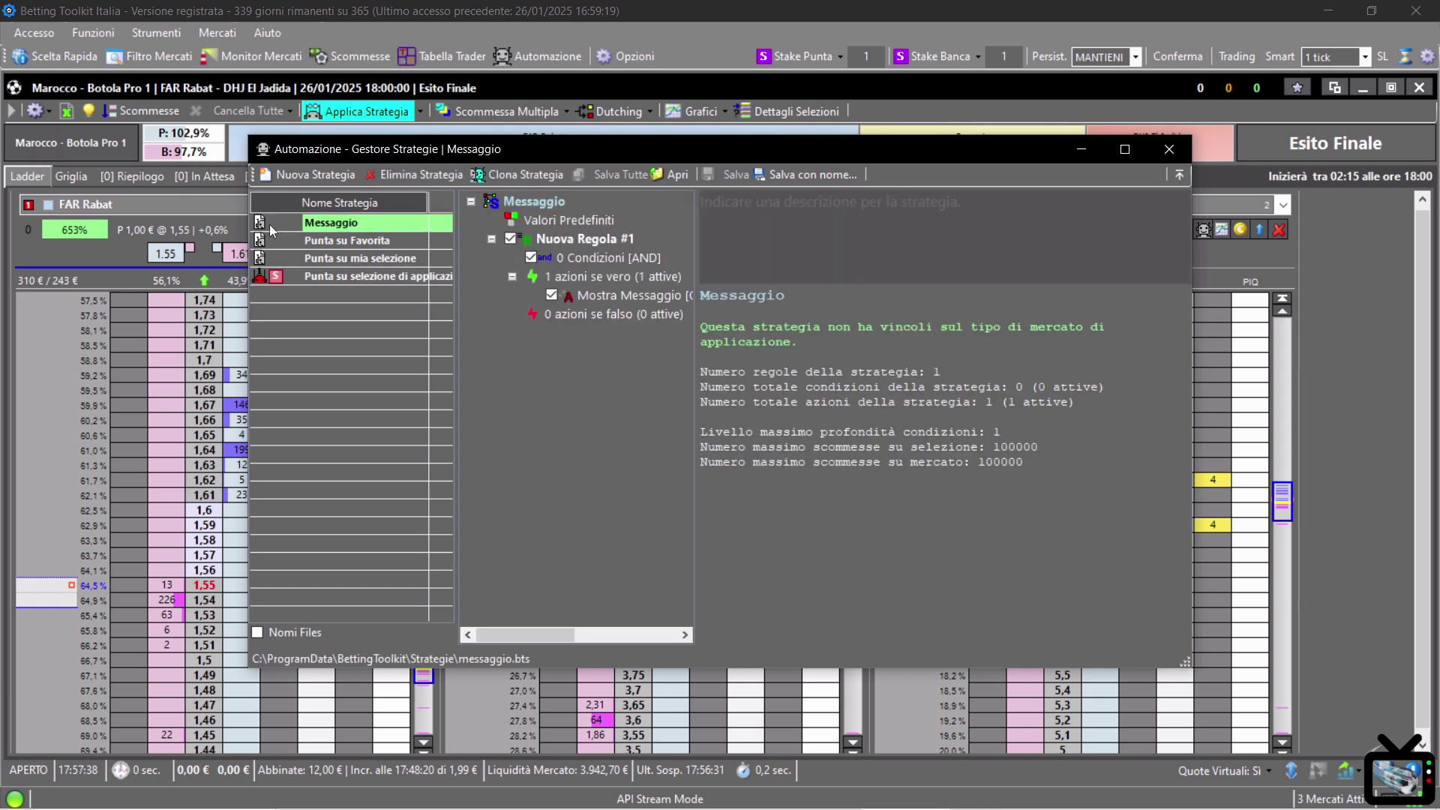
pyautogui.doubleClick(342, 225)
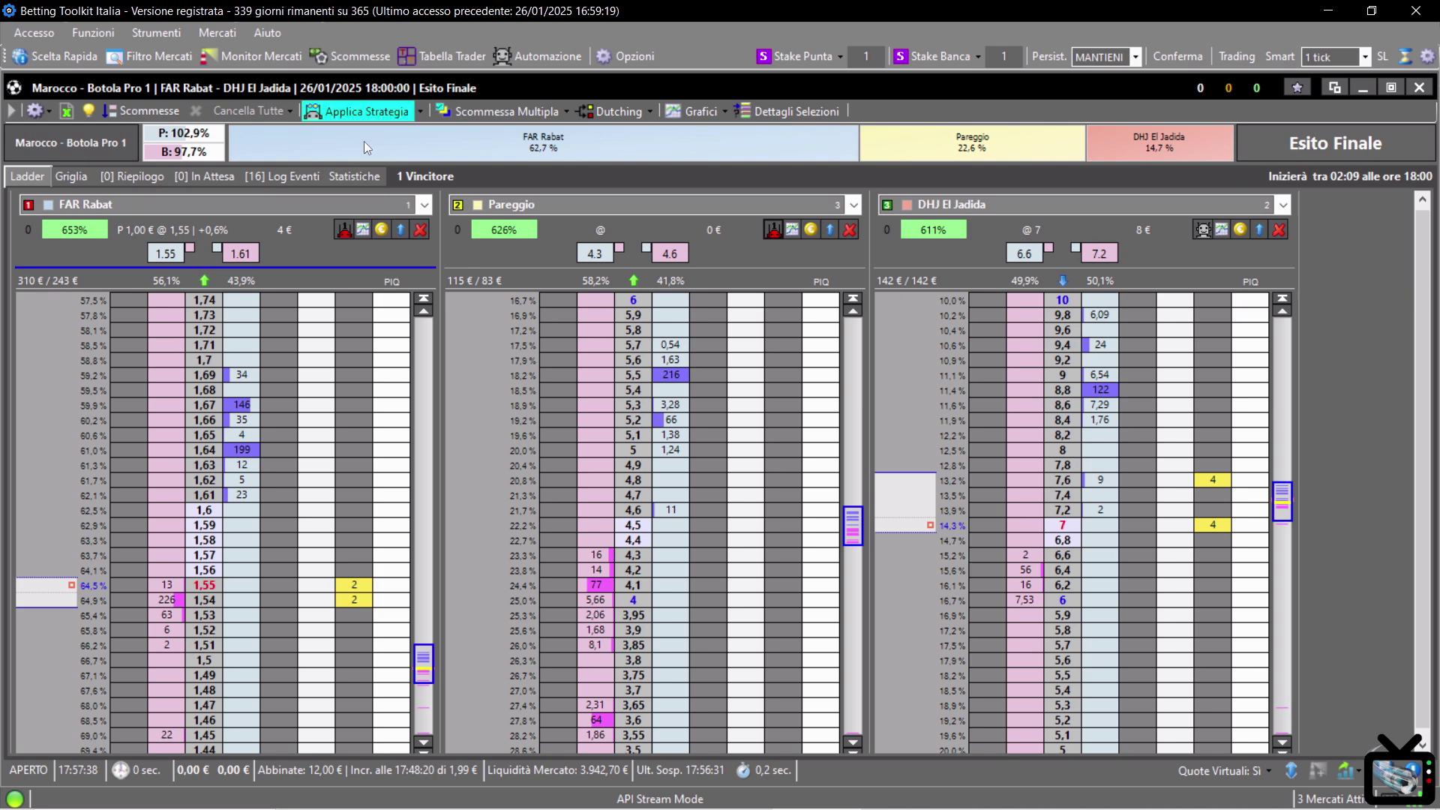
pyautogui.click(359, 113)
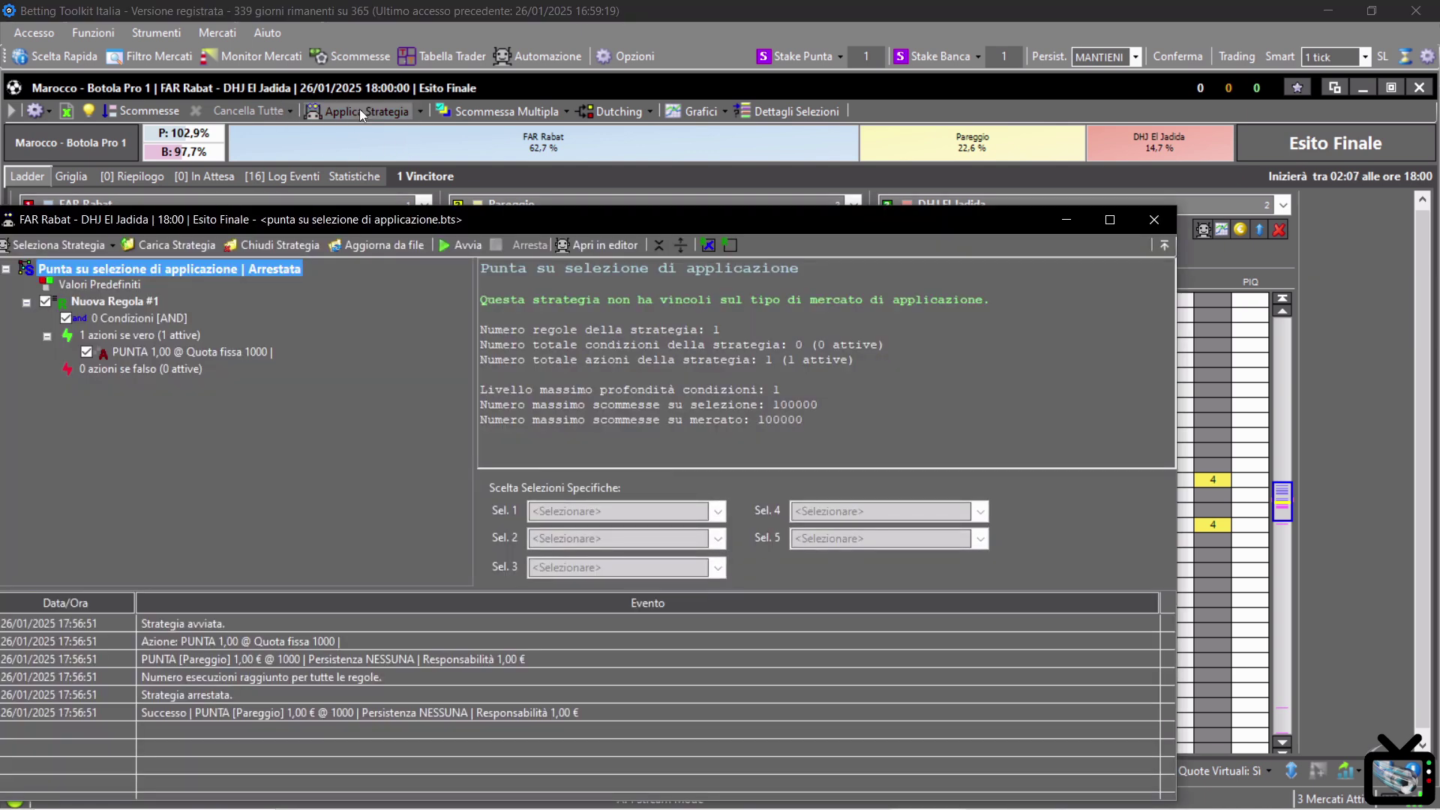
pyautogui.click(541, 57)
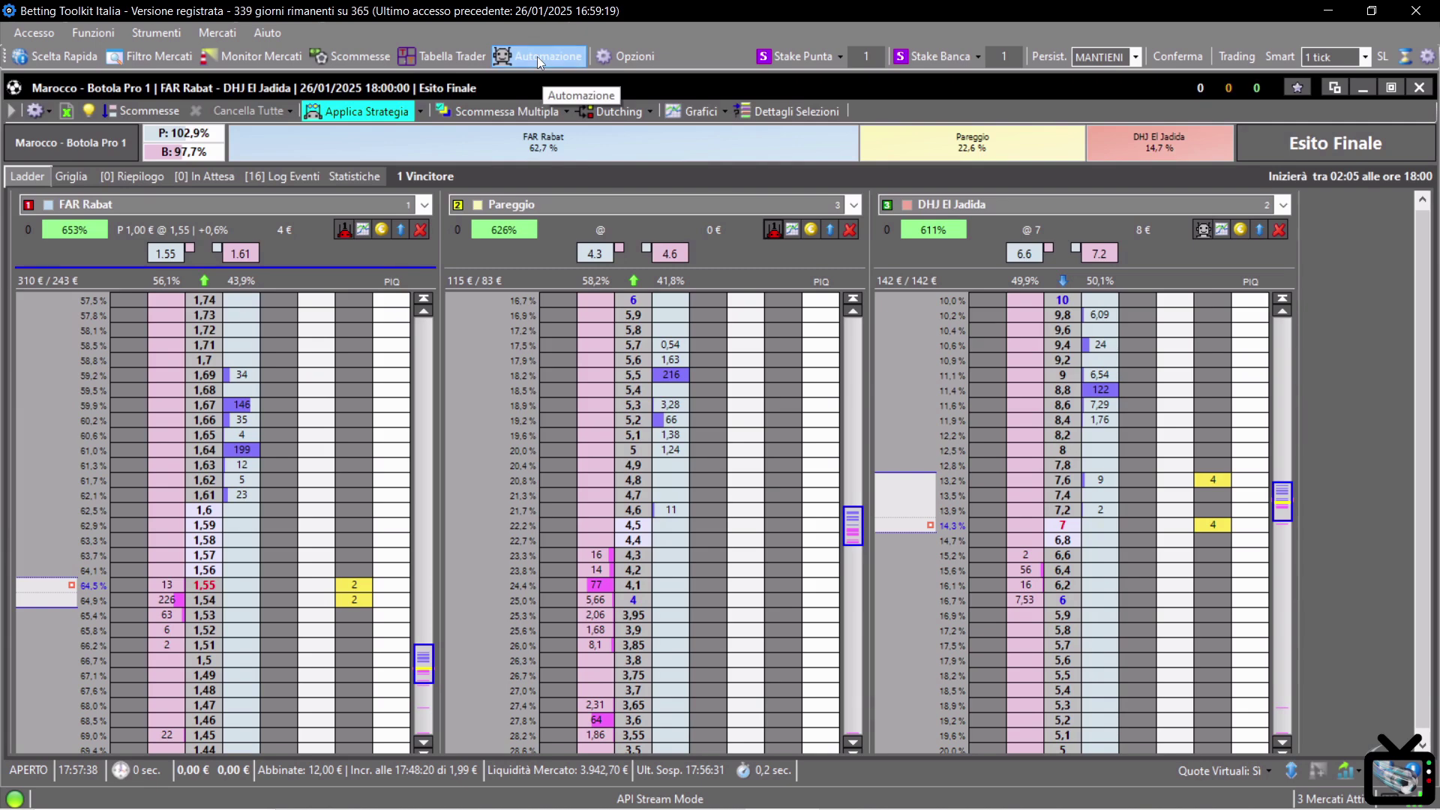
# Step: Set the Messaggio strategy as default strategy 2 and close the strategy manager
pyautogui.click(538, 57)
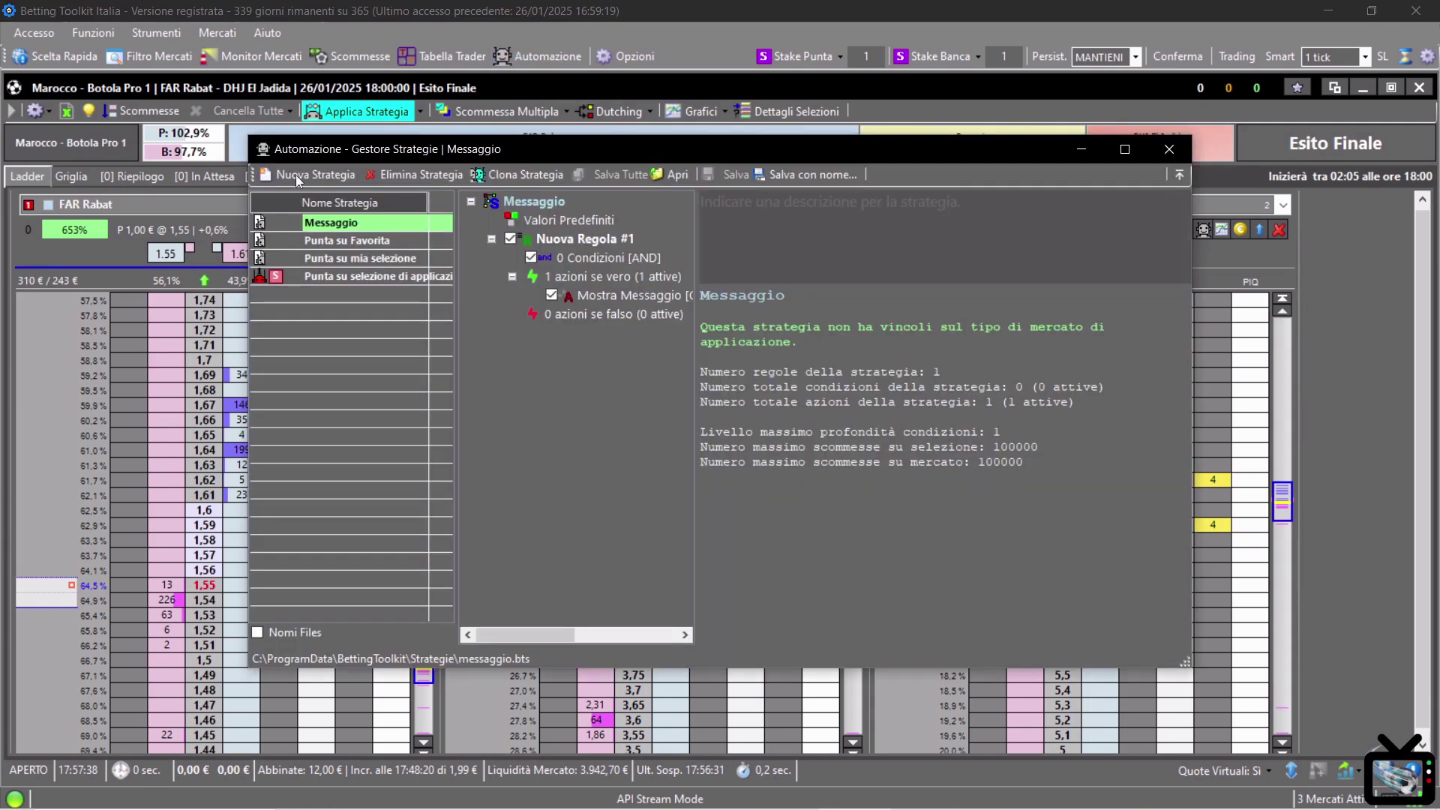
pyautogui.rightClick(321, 222)
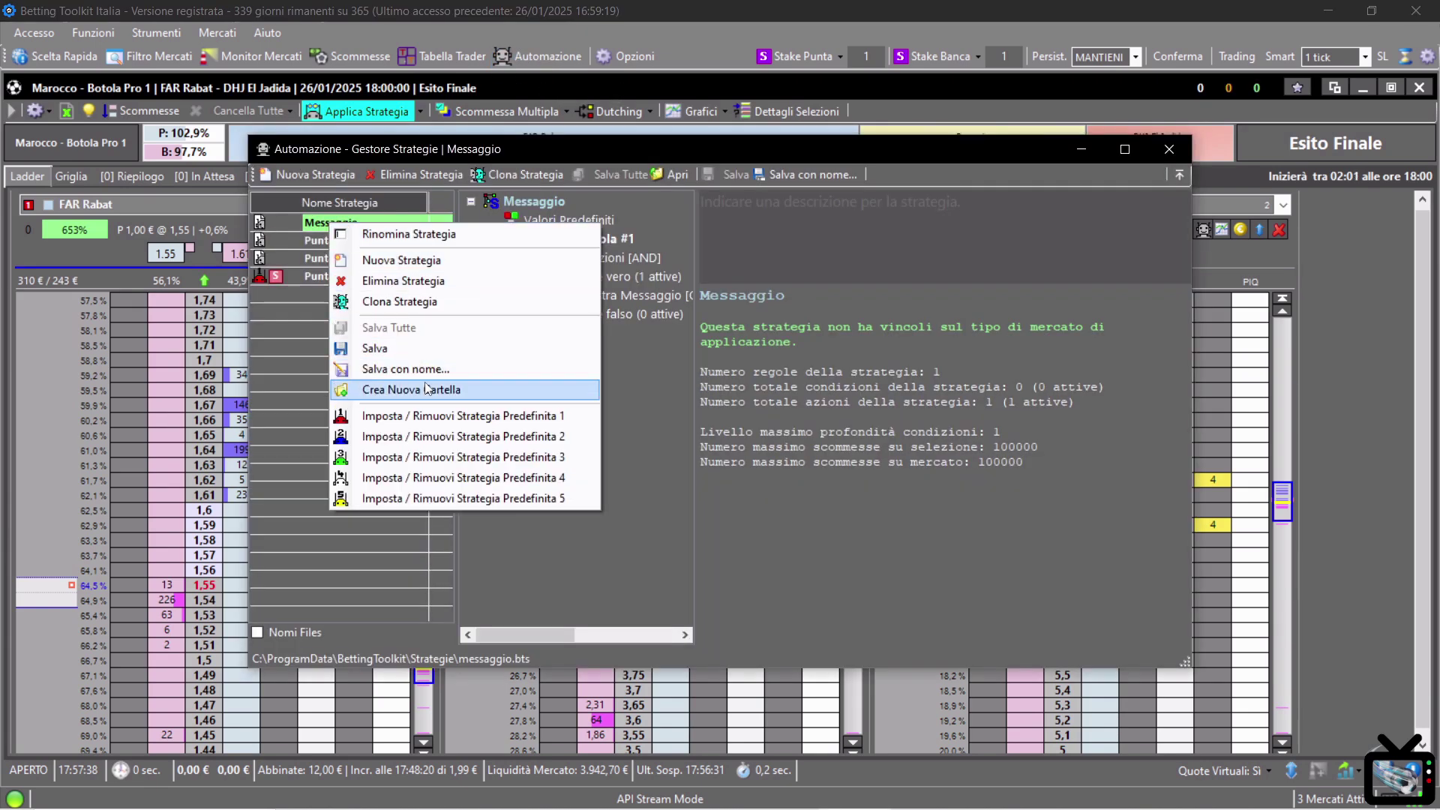
pyautogui.click(409, 437)
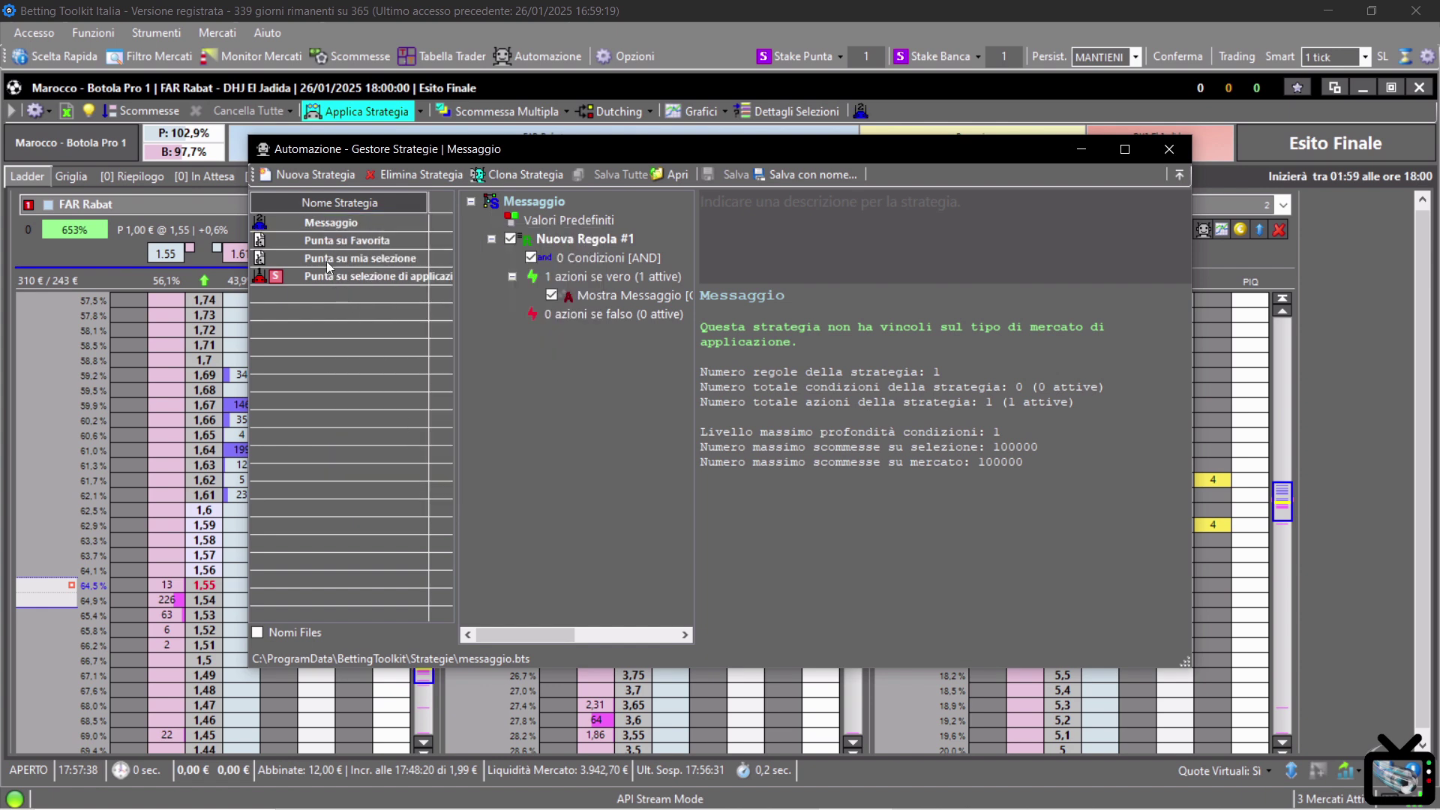
pyautogui.click(1180, 157)
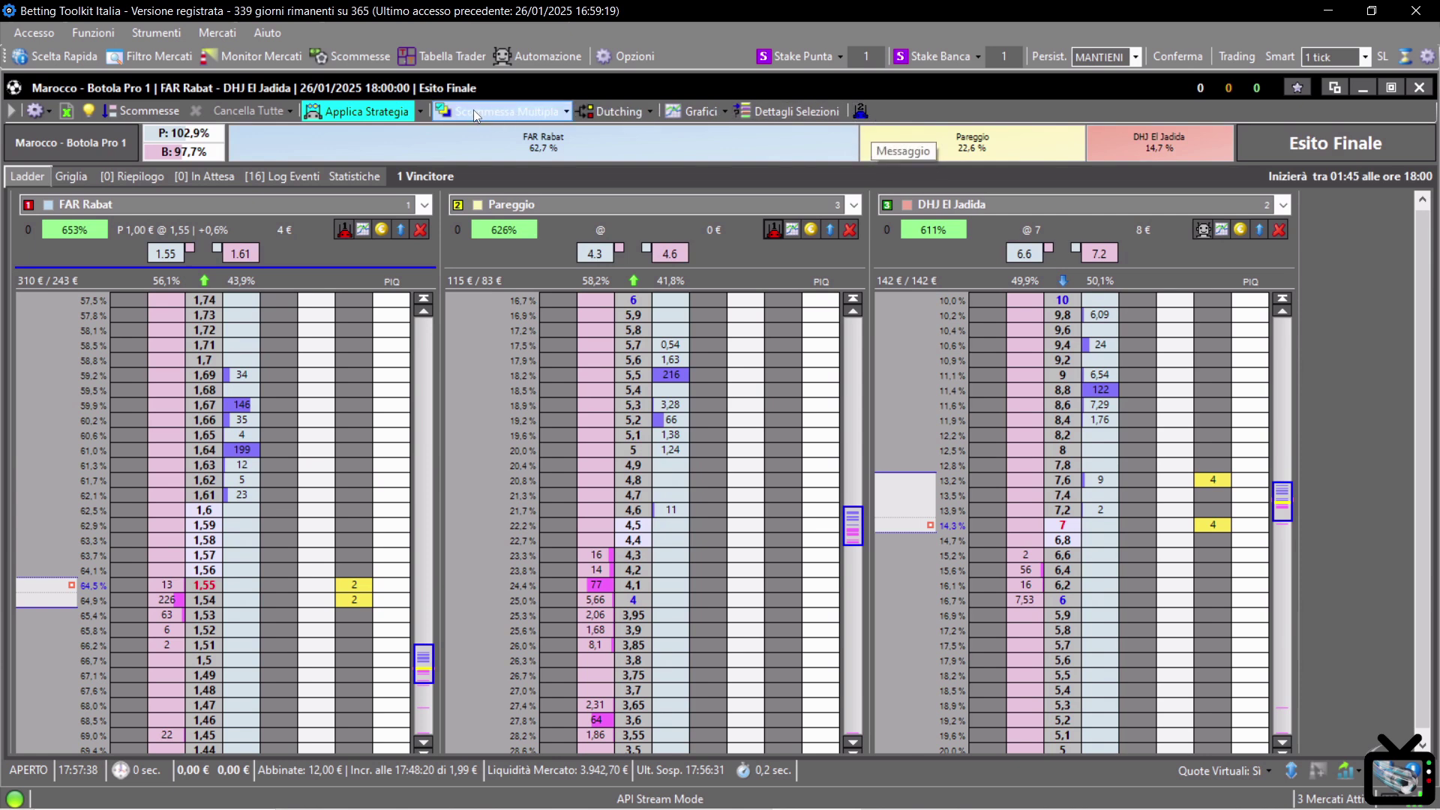
# Step: Check the list of additional strategies applicable to the market and review Messaggio in the strategy manager
pyautogui.click(420, 112)
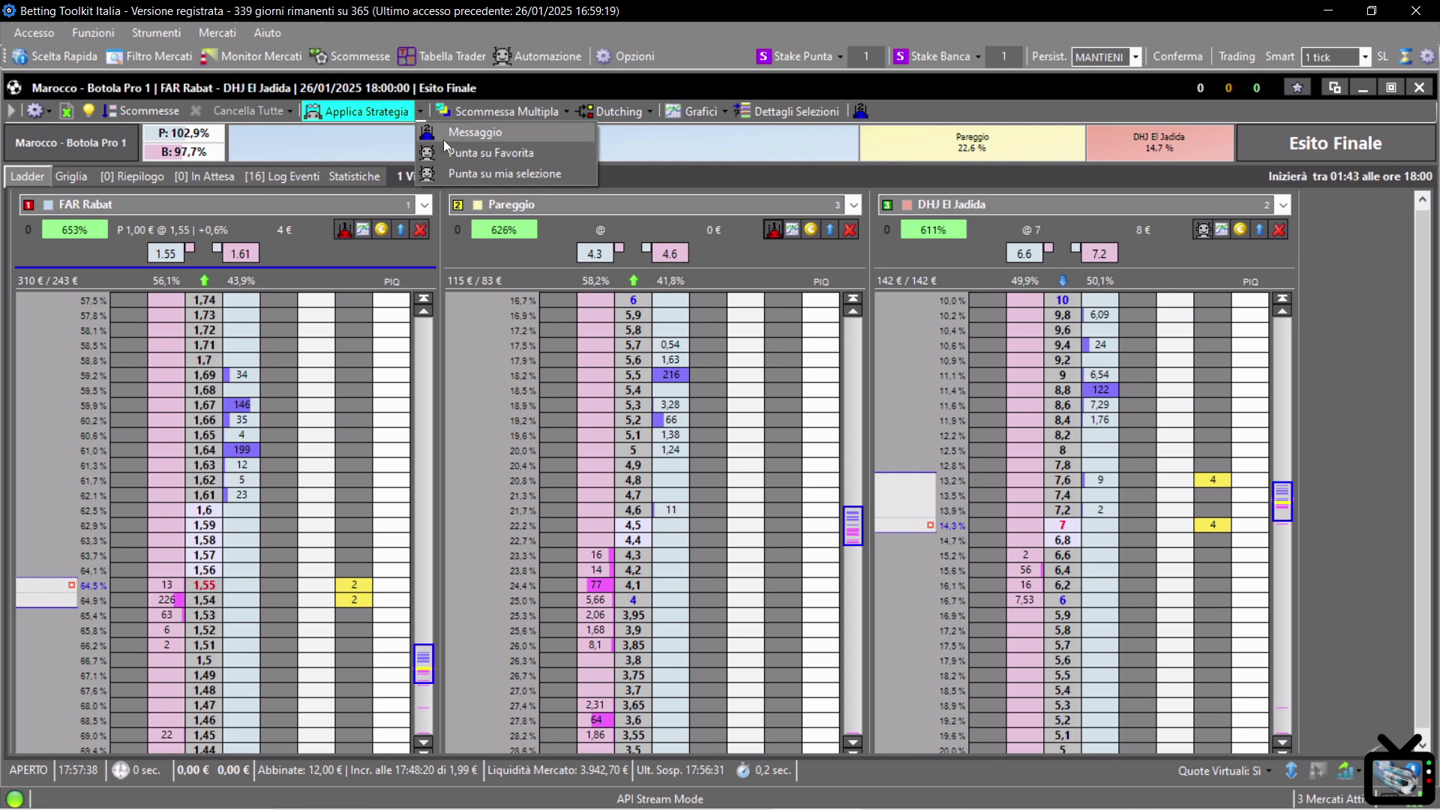
pyautogui.click(489, 171)
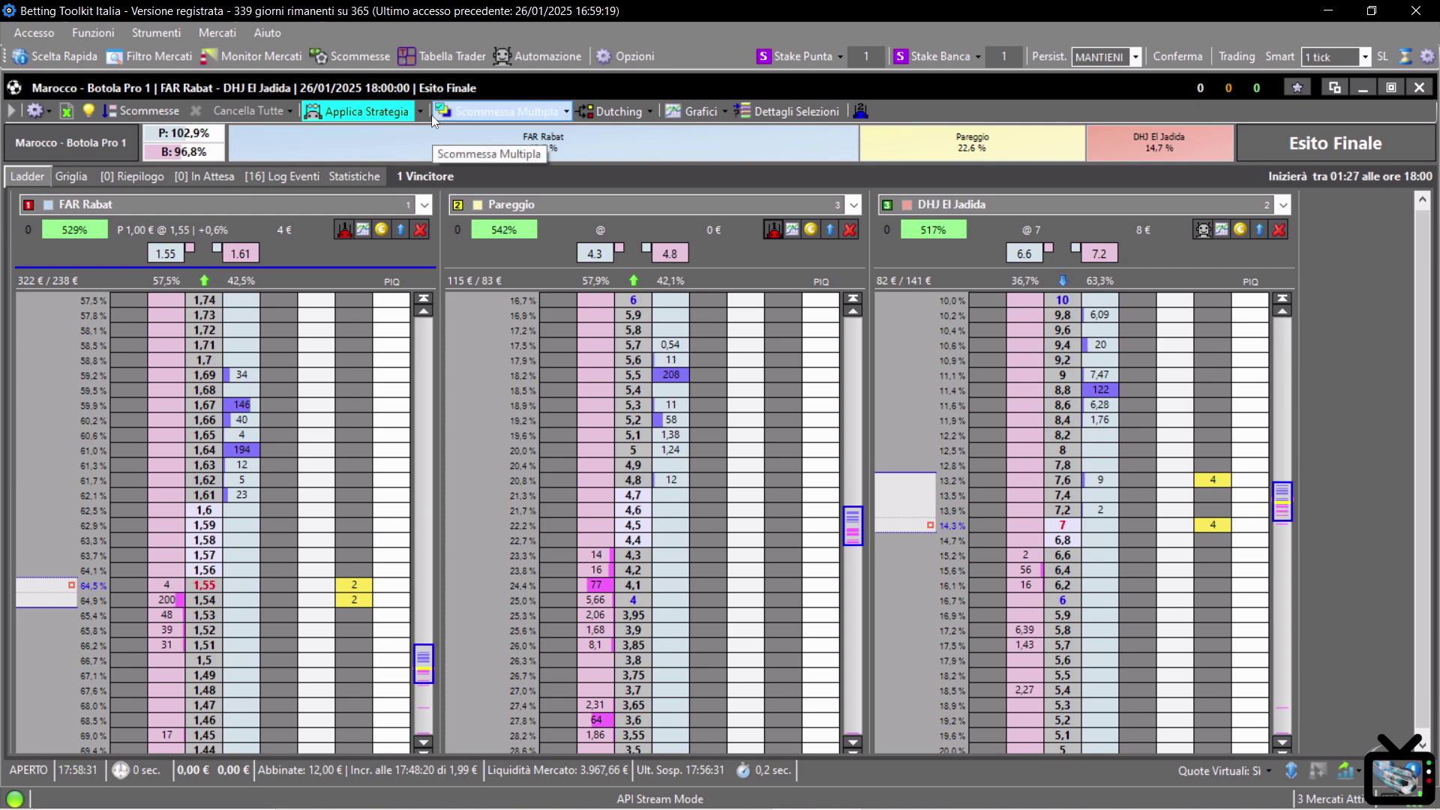
pyautogui.click(526, 56)
pyautogui.click(332, 228)
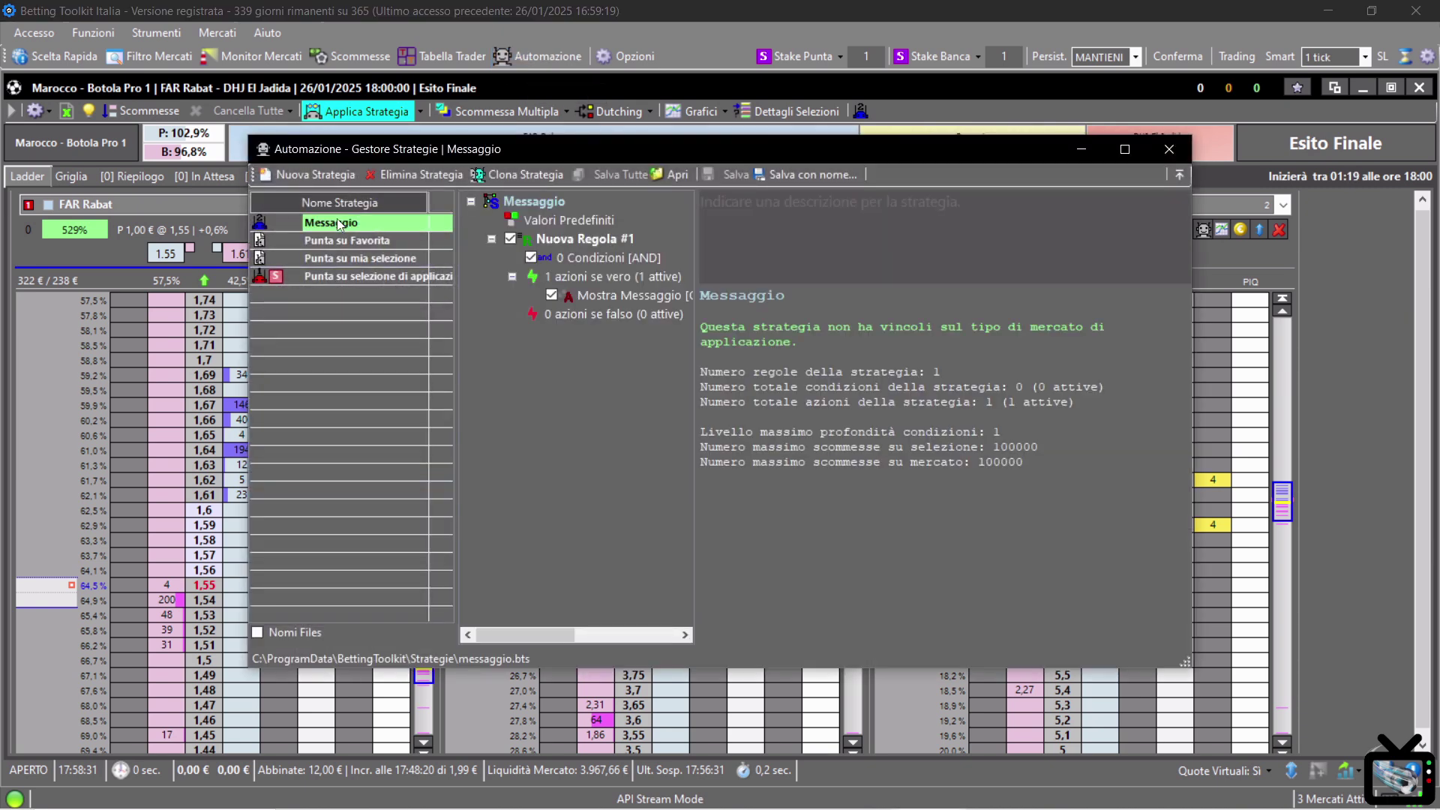
pyautogui.click(336, 239)
pyautogui.click(336, 224)
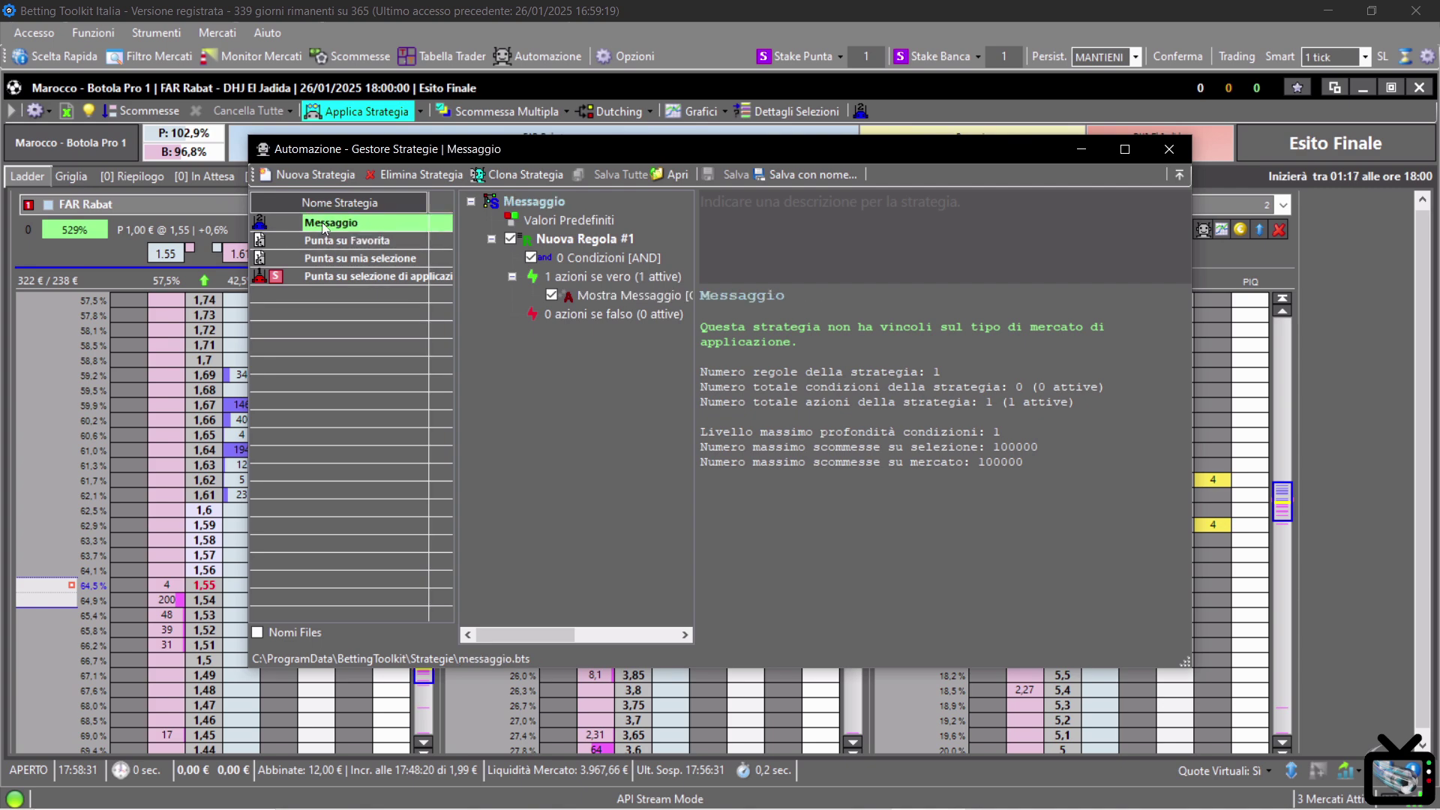
pyautogui.press('Escape')
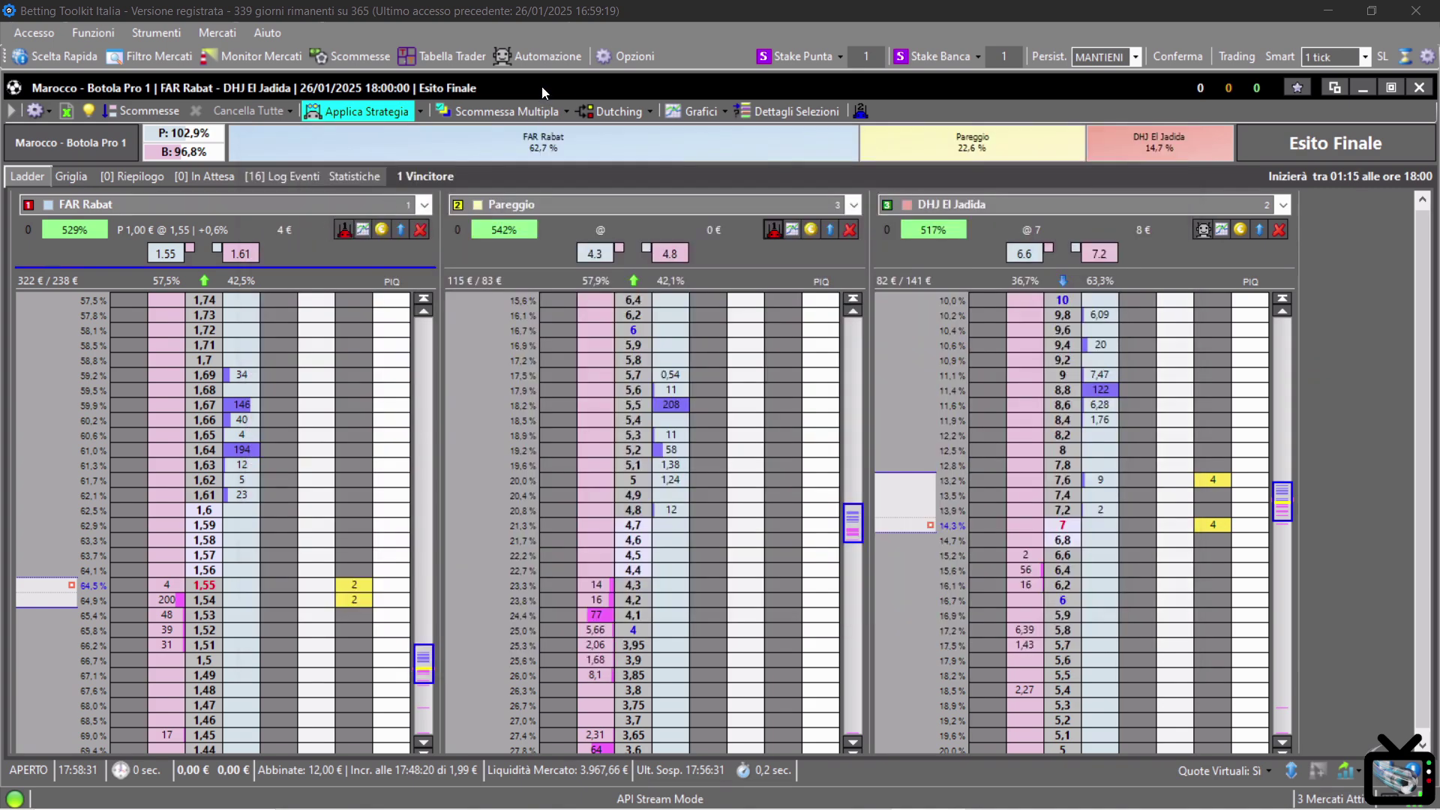
# Step: Remove Messaggio as default strategy 2, assign Punta su Favorita as default strategy 2 instead, and close the strategy manager
pyautogui.click(534, 56)
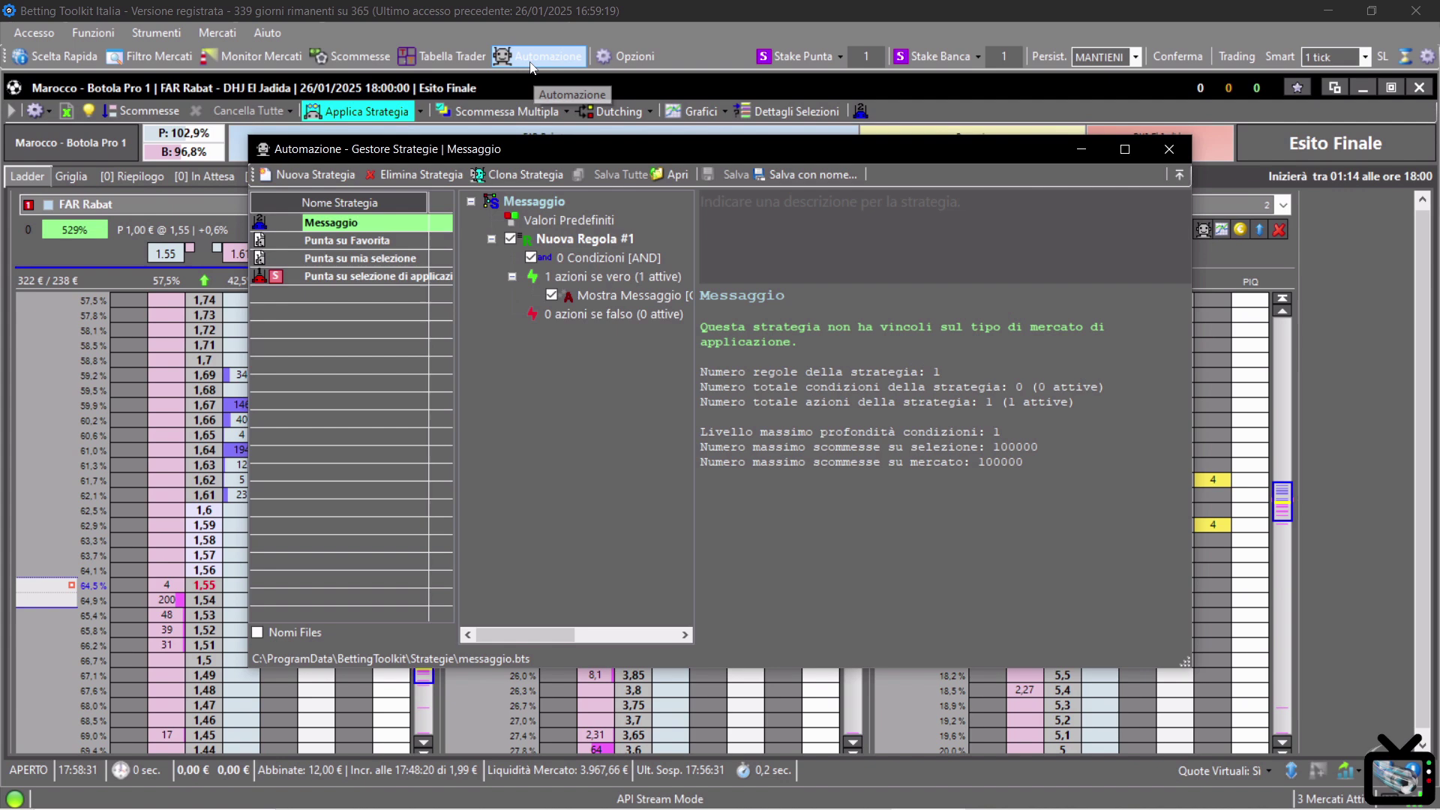
pyautogui.rightClick(349, 231)
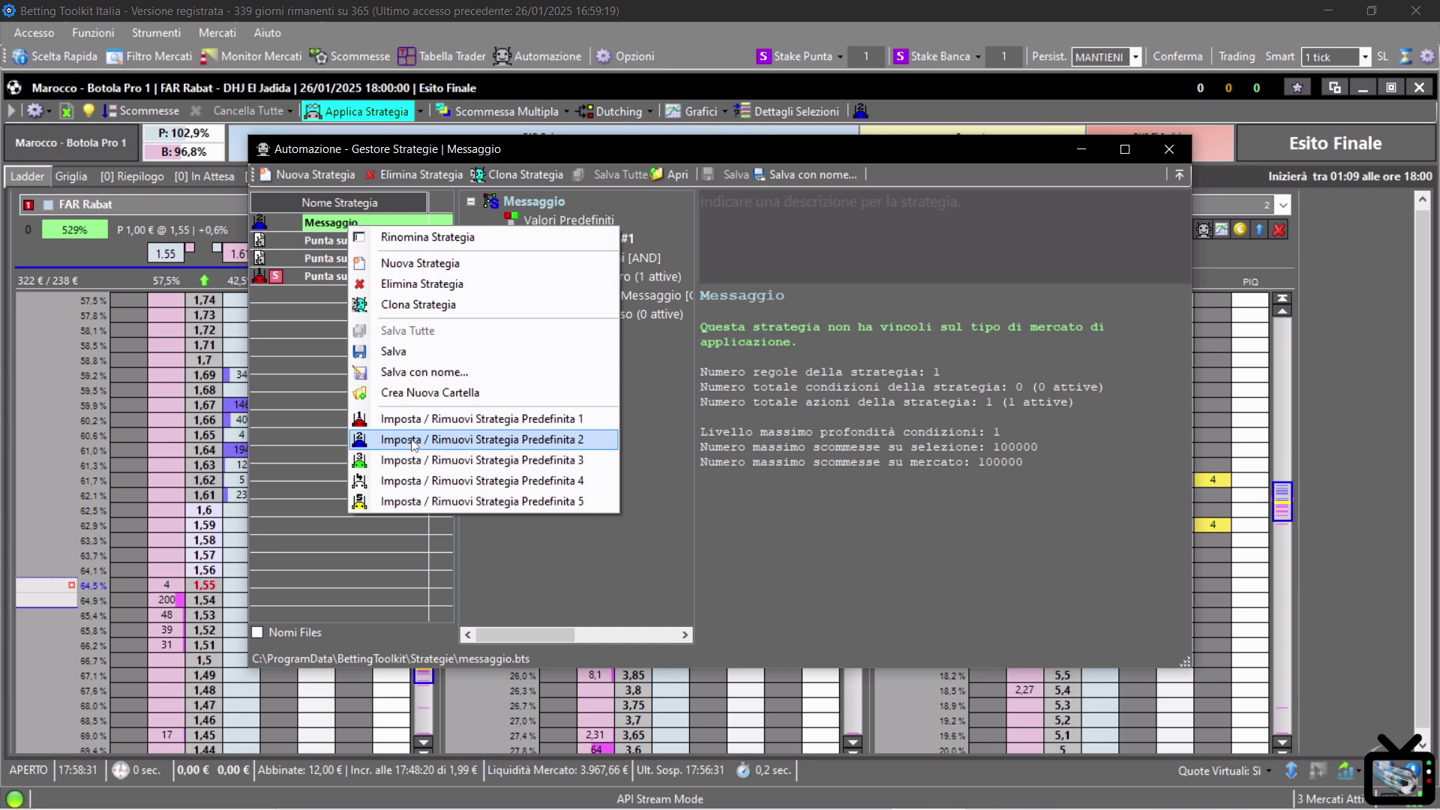
pyautogui.click(414, 442)
pyautogui.click(334, 242)
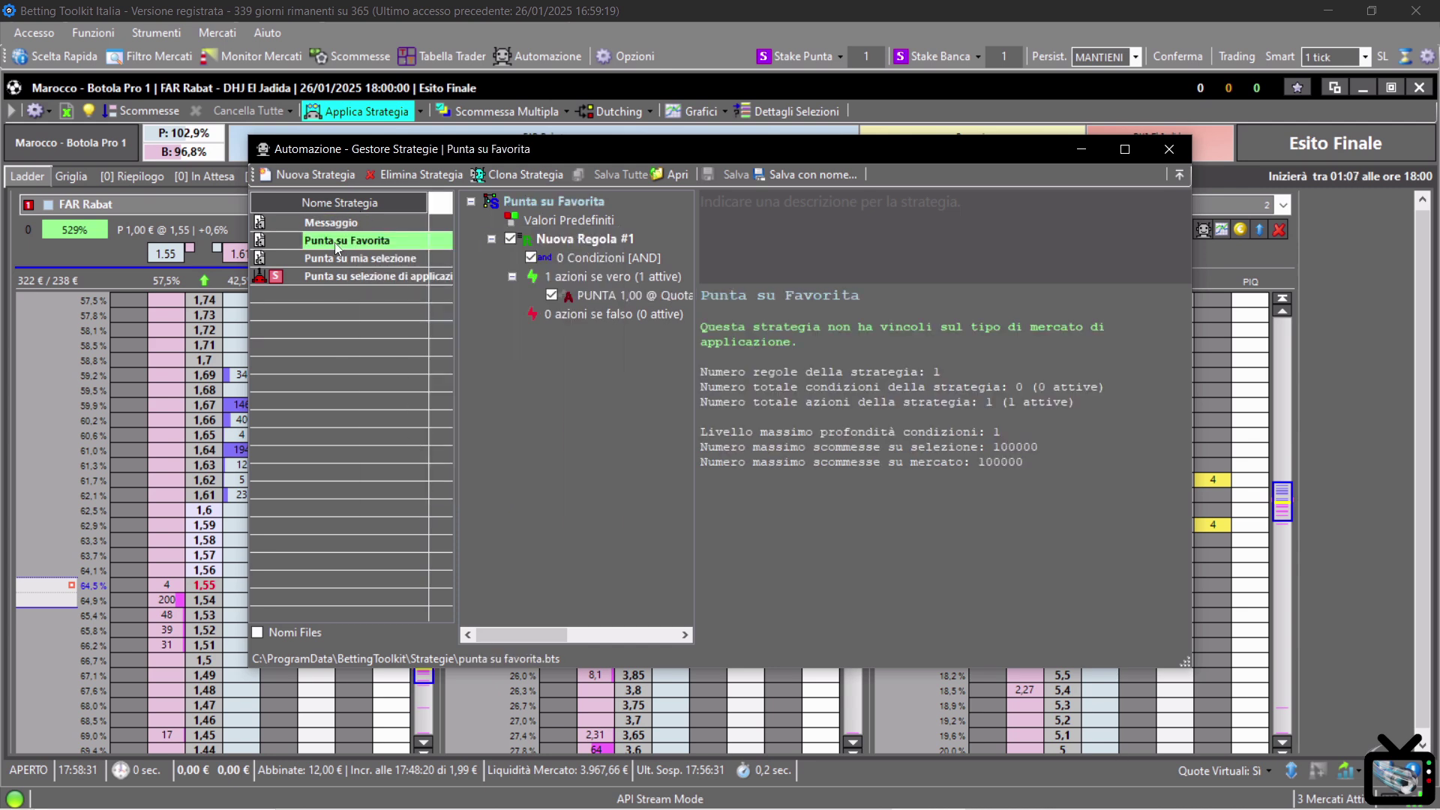
pyautogui.rightClick(334, 241)
pyautogui.click(431, 438)
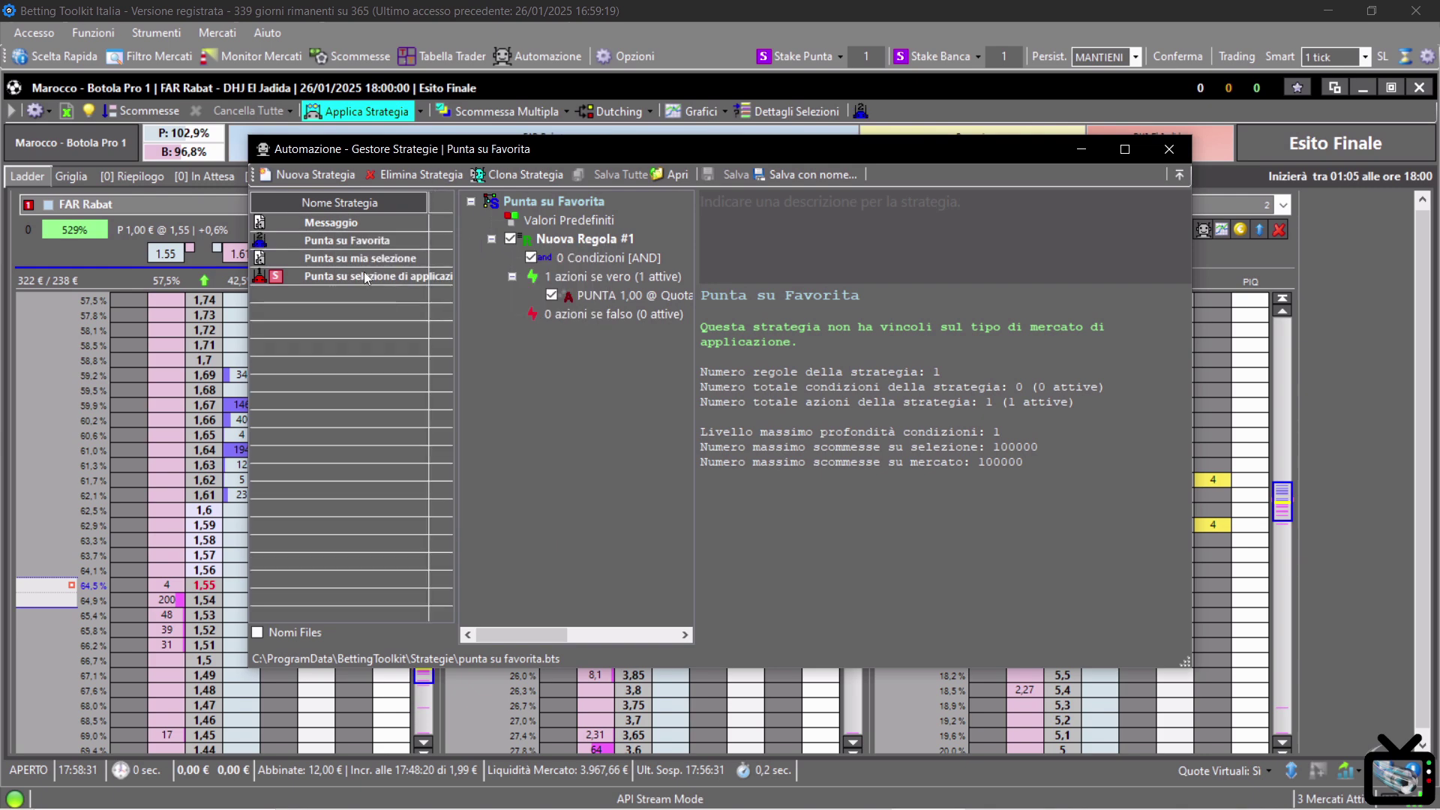
pyautogui.click(1170, 149)
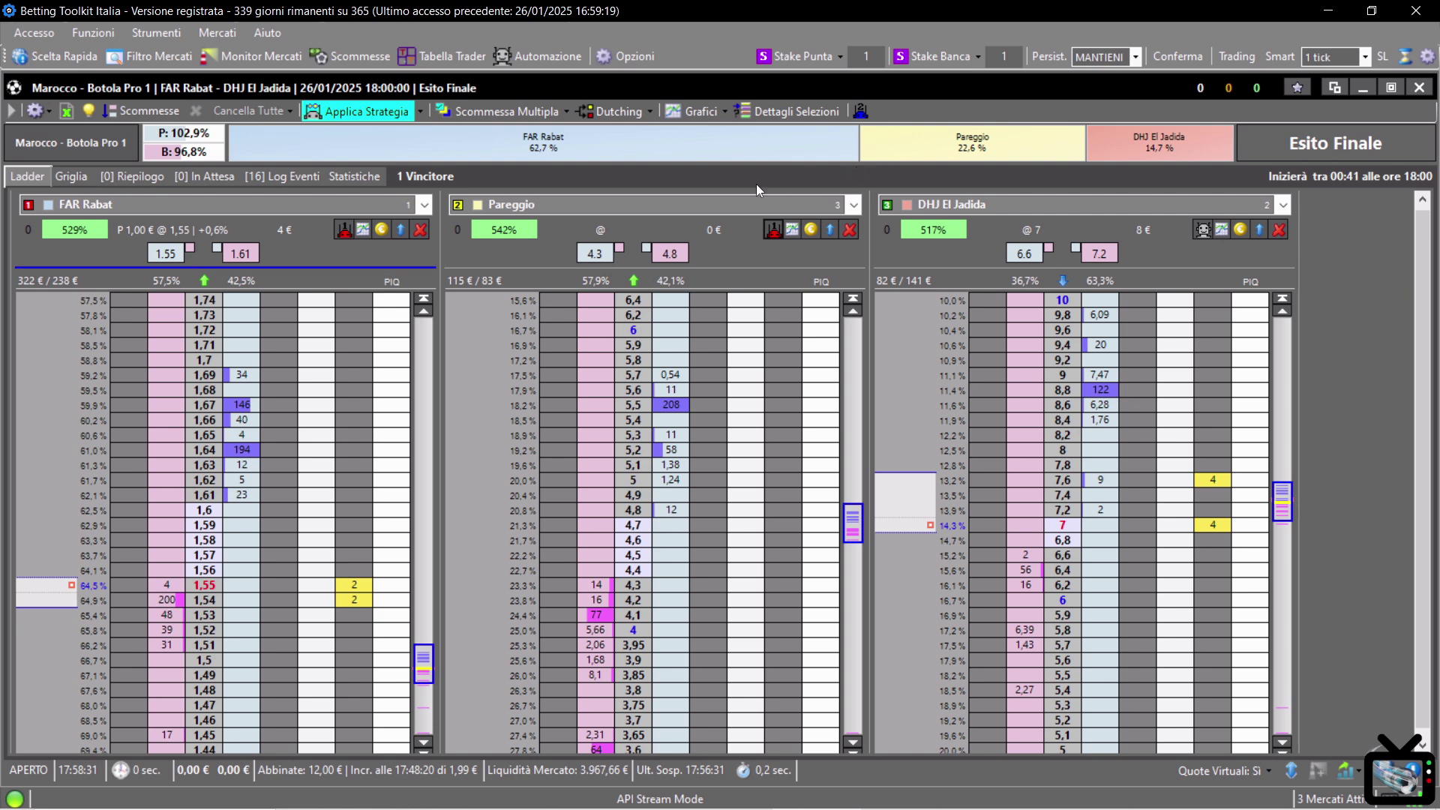
# Step: Review the market's strategy window and the default strategy Punta su selezione di applicazione in the strategy manager, closing both
pyautogui.click(375, 111)
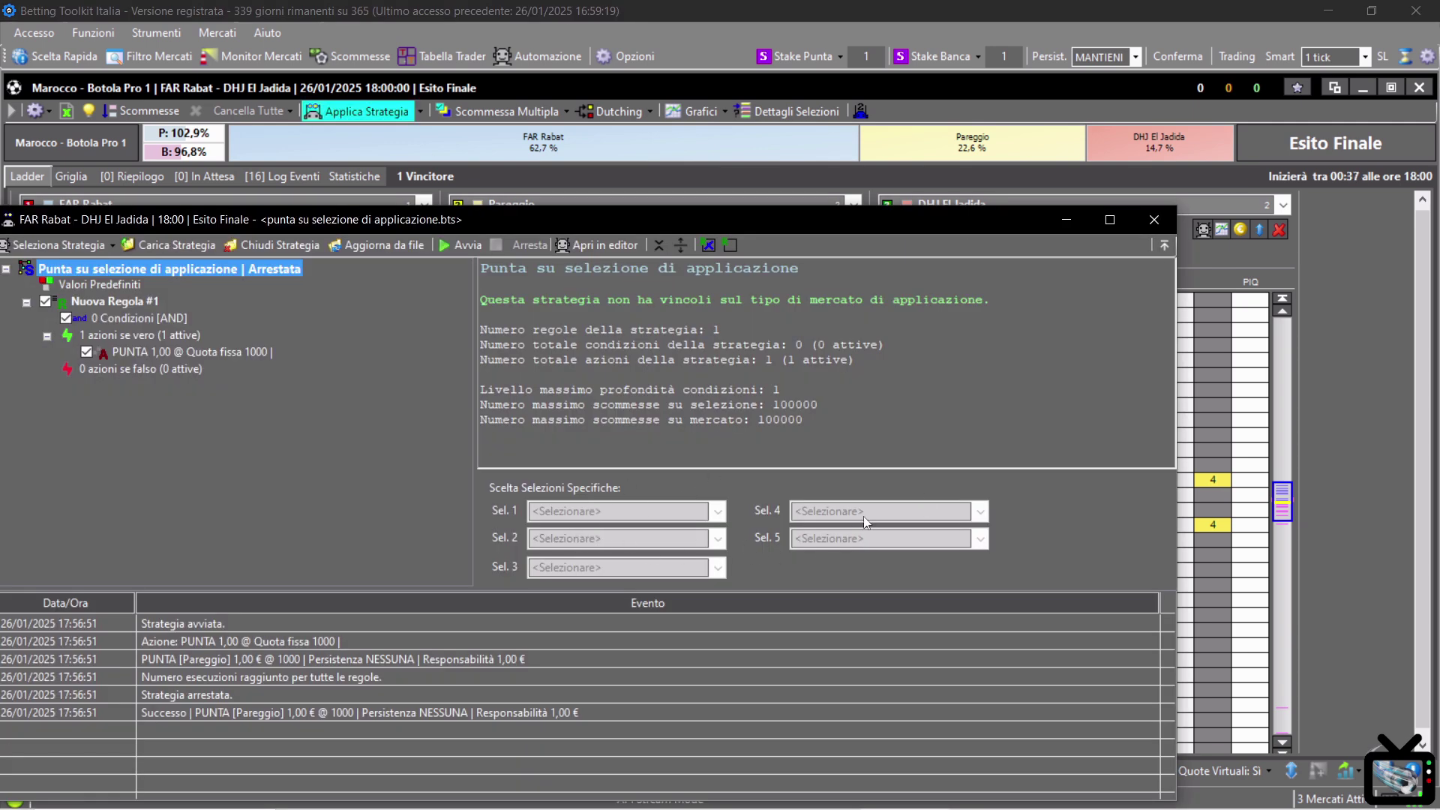
pyautogui.click(1155, 219)
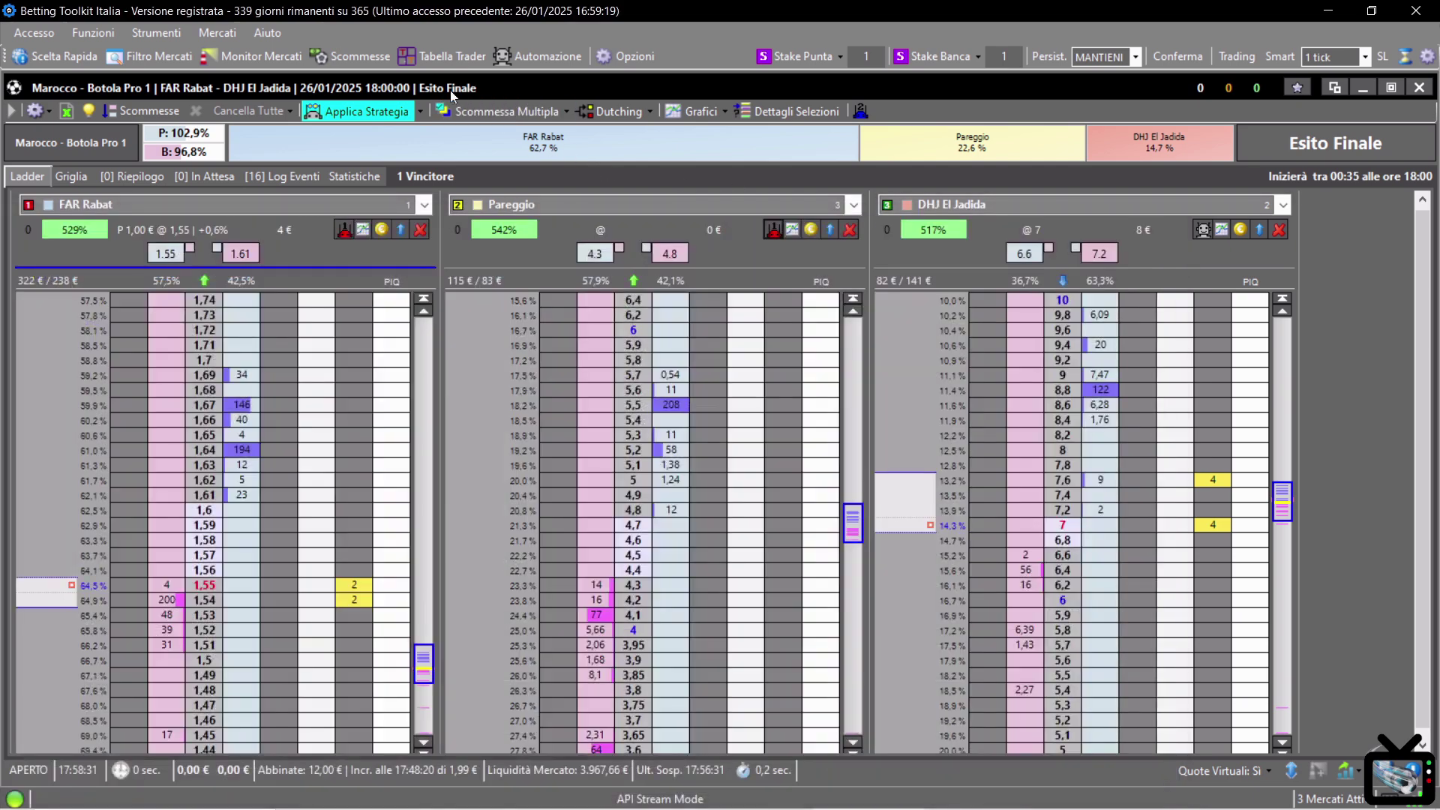
pyautogui.click(523, 56)
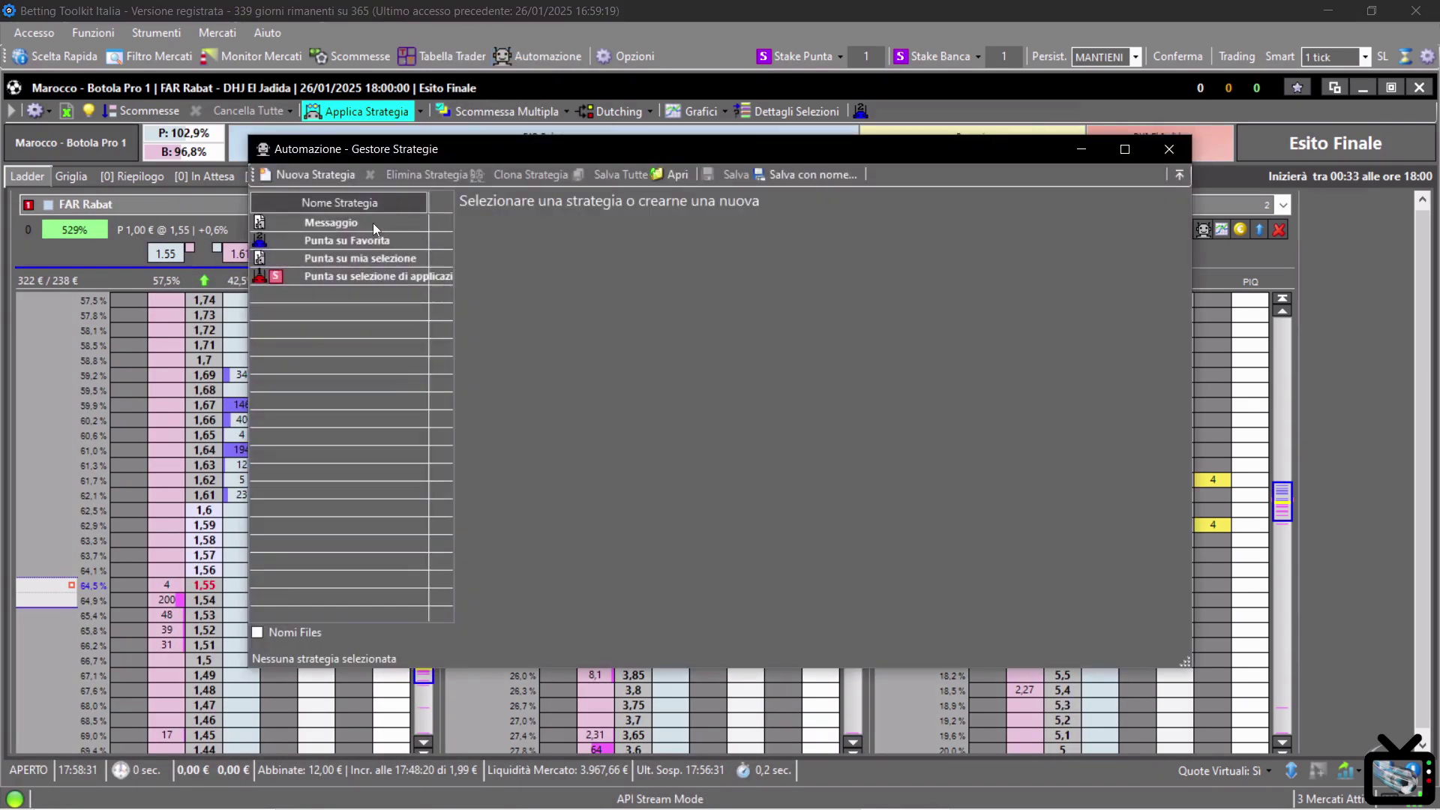
pyautogui.click(305, 277)
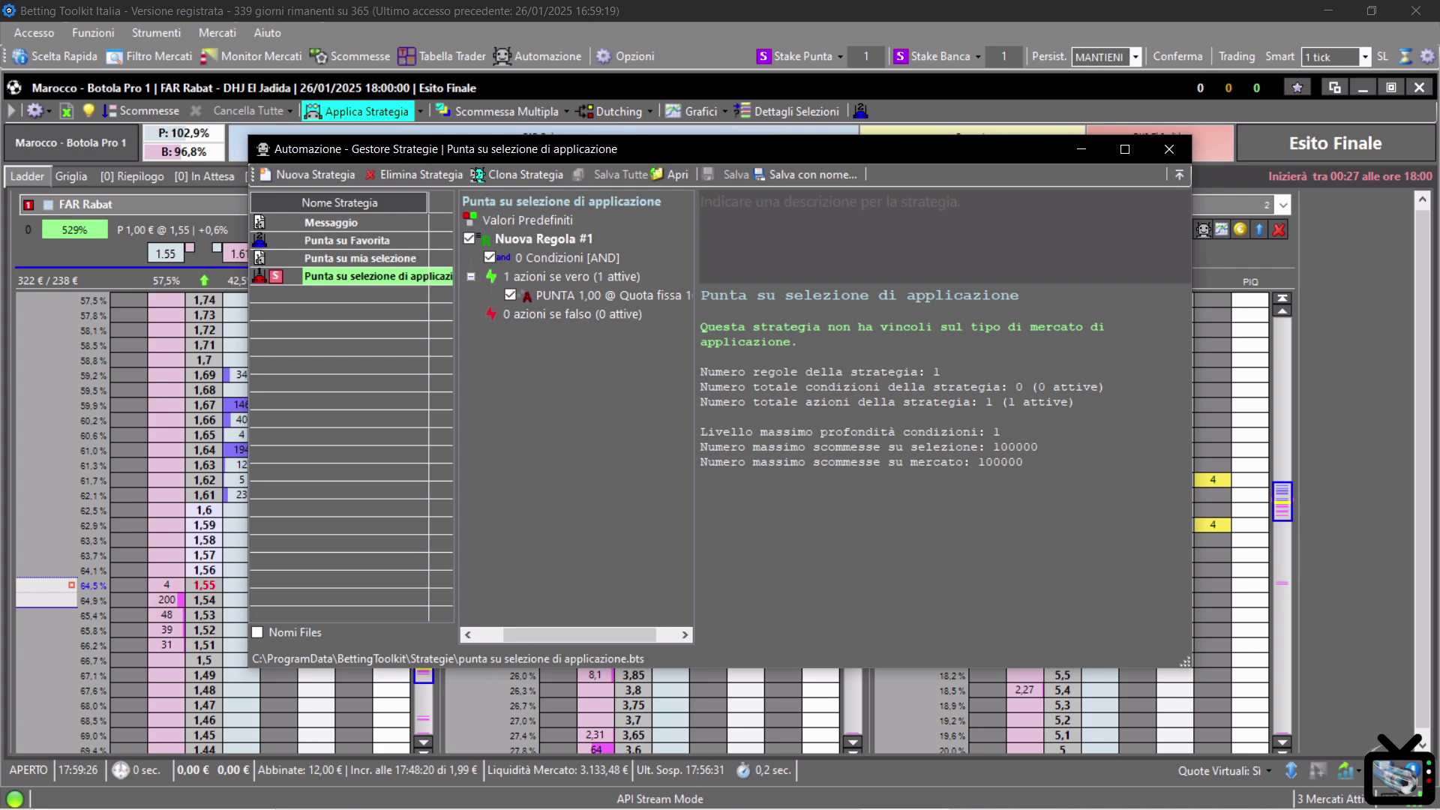
pyautogui.click(1169, 149)
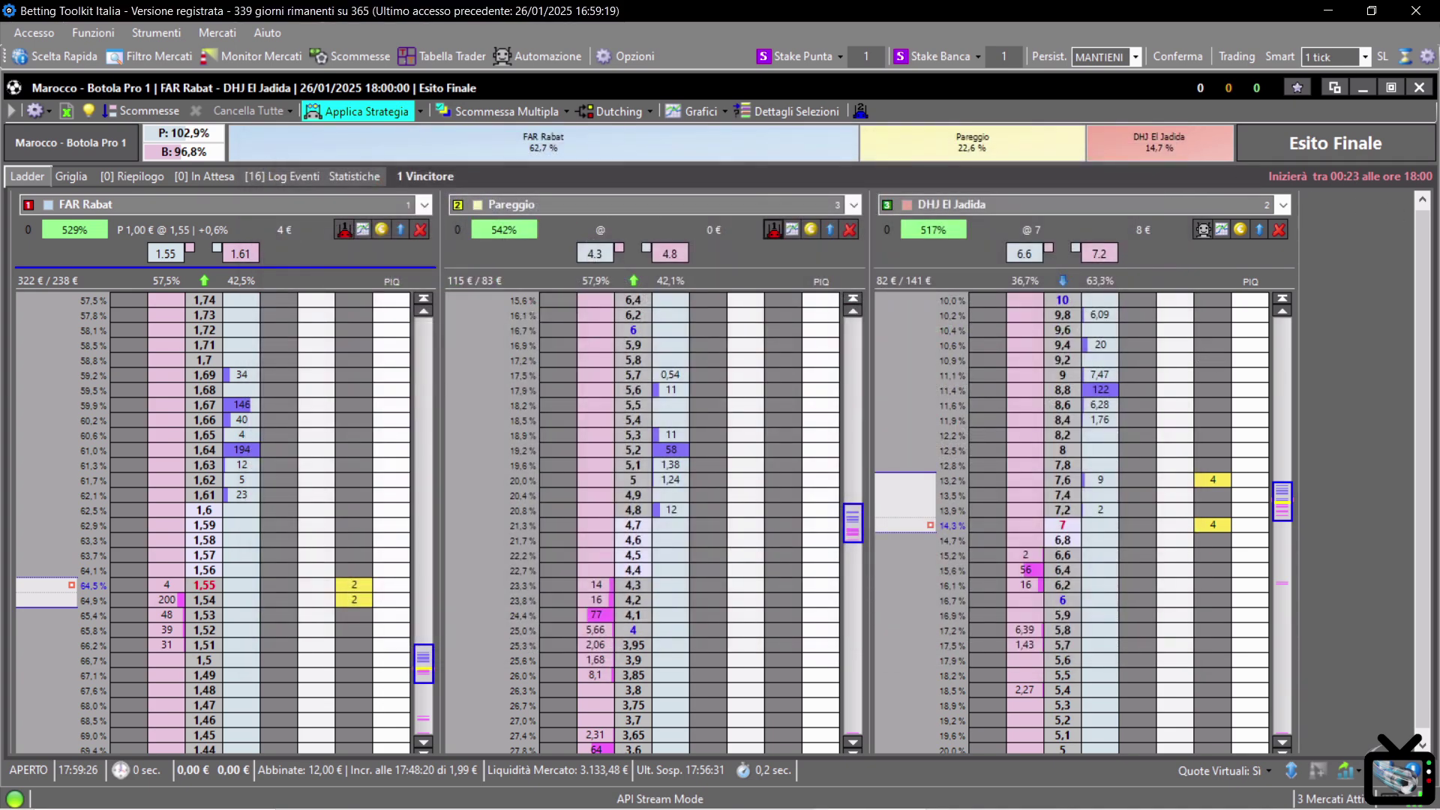